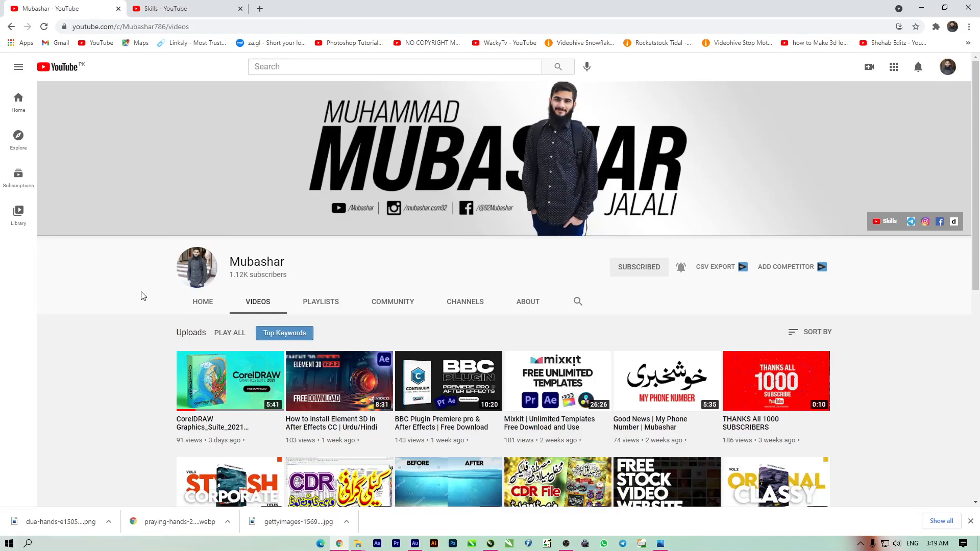
# - Look through the list of uploaded videos on the Skills YouTube channel and return to the start of the page
pyautogui.click(163, 7)
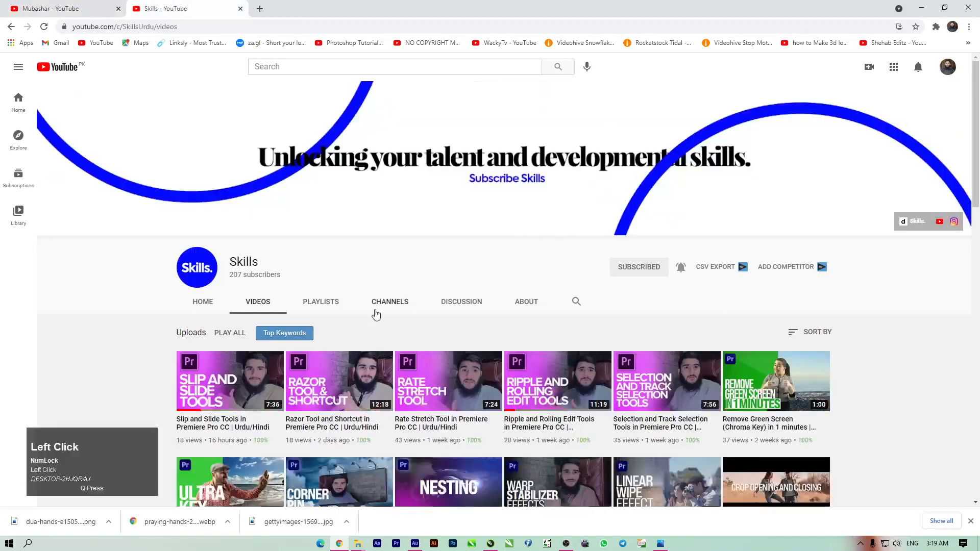
pyautogui.scroll(-5, 435, 269)
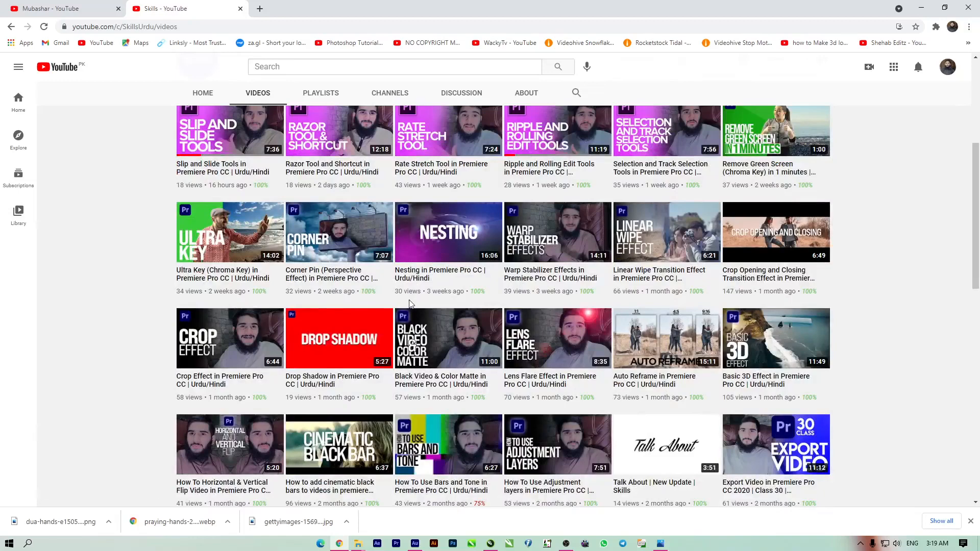
pyautogui.scroll(-12, 342, 324)
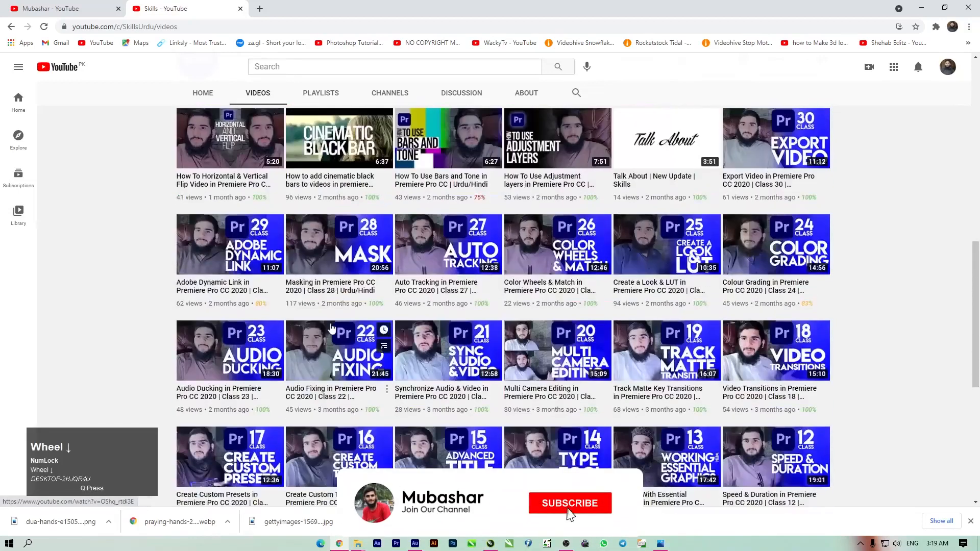
pyautogui.scroll(6, 347, 395)
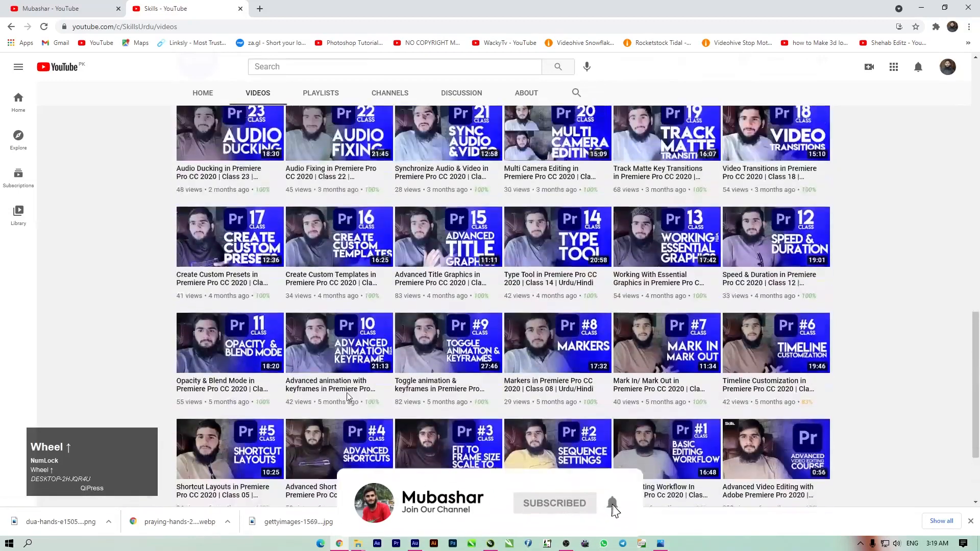
pyautogui.scroll(8, 350, 396)
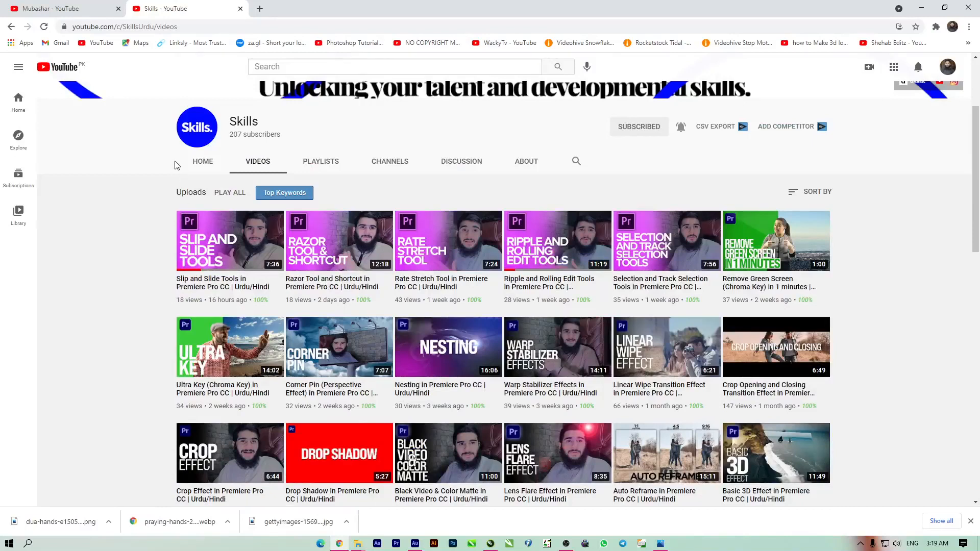
pyautogui.scroll(3, 125, 227)
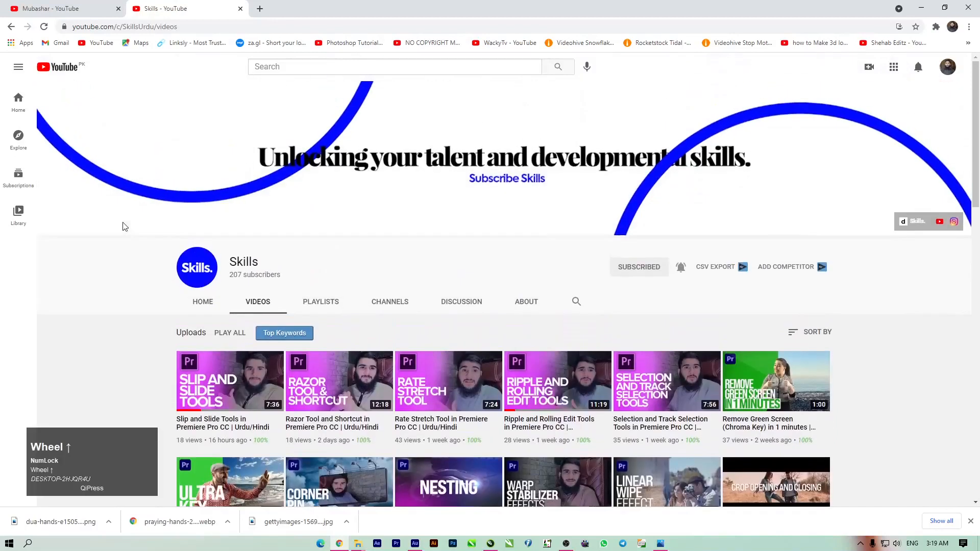
# - Switch to the other open YouTube channel, view its latest community post, and open the channel's home page
pyautogui.click(92, 4)
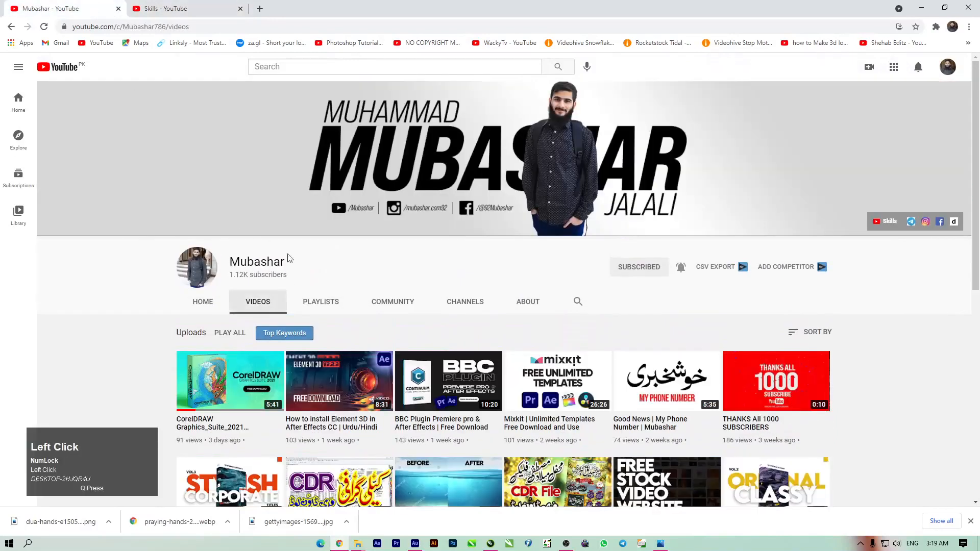
pyautogui.click(379, 300)
pyautogui.scroll(-6, 372, 252)
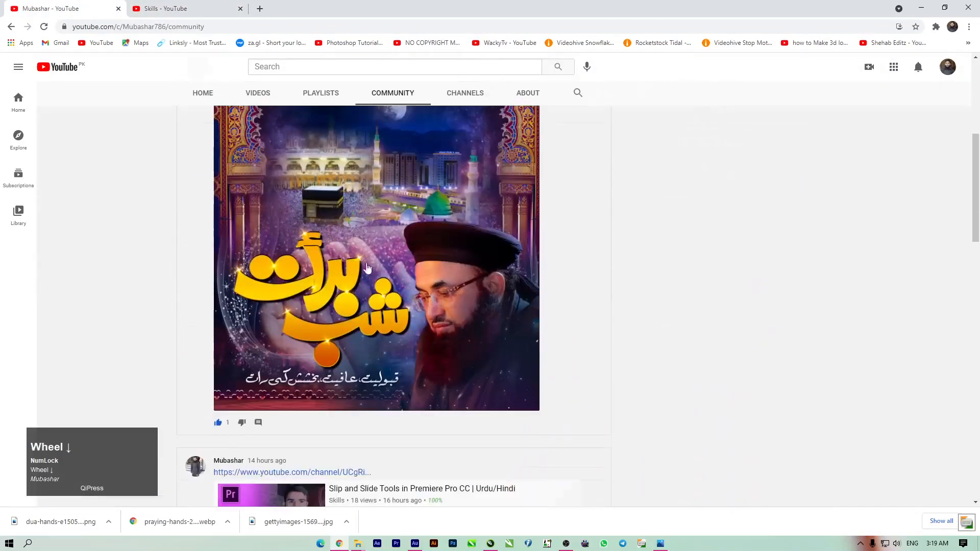
pyautogui.scroll(1, 267, 327)
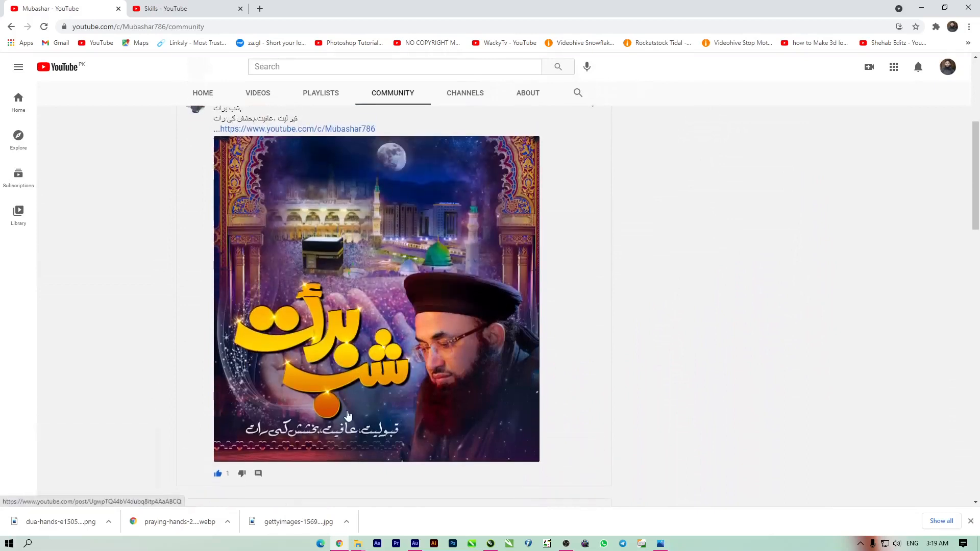
pyautogui.scroll(2, 345, 416)
pyautogui.scroll(3, 345, 395)
pyautogui.click(207, 306)
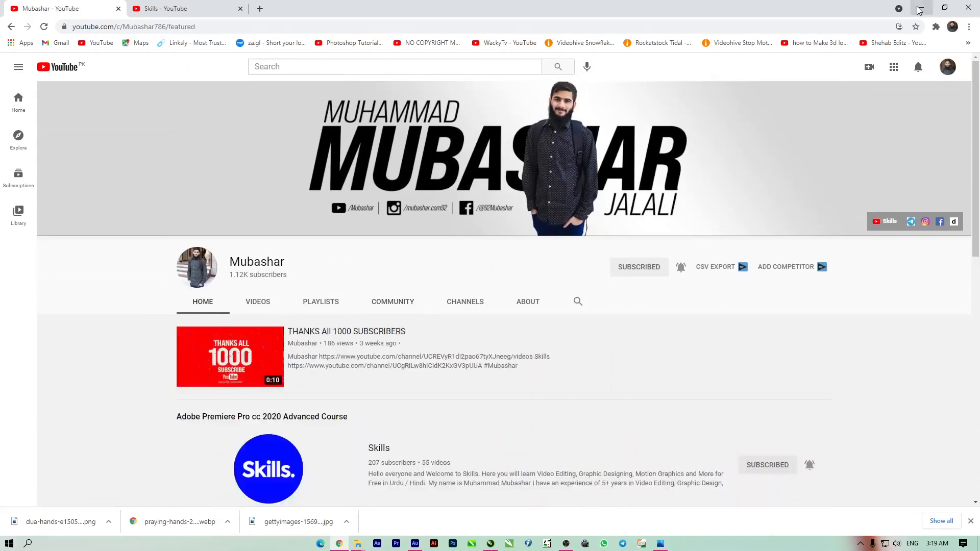
# - Switch to File Explorer's New folder (3) and view the second shaba-e-barat image as the reference design
pyautogui.click(359, 544)
pyautogui.click(414, 491)
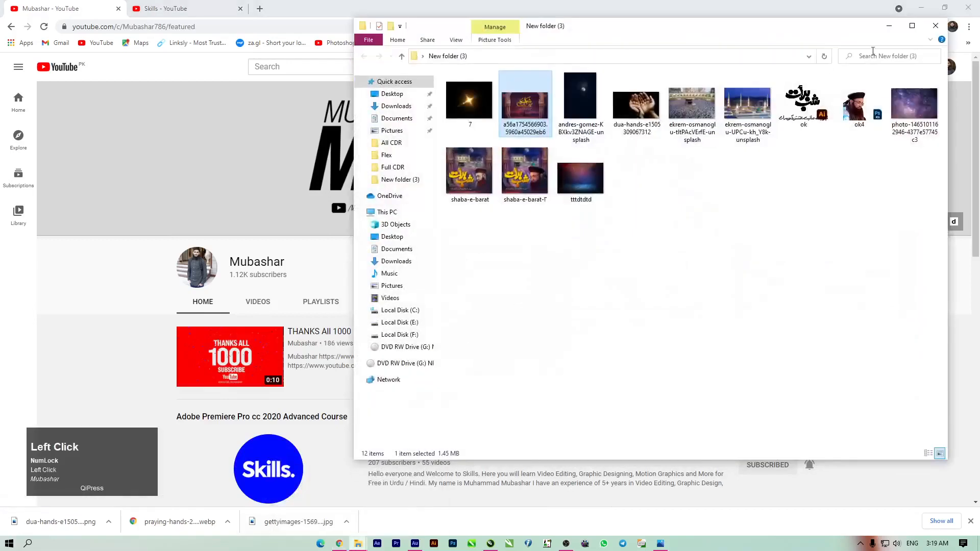
pyautogui.click(910, 28)
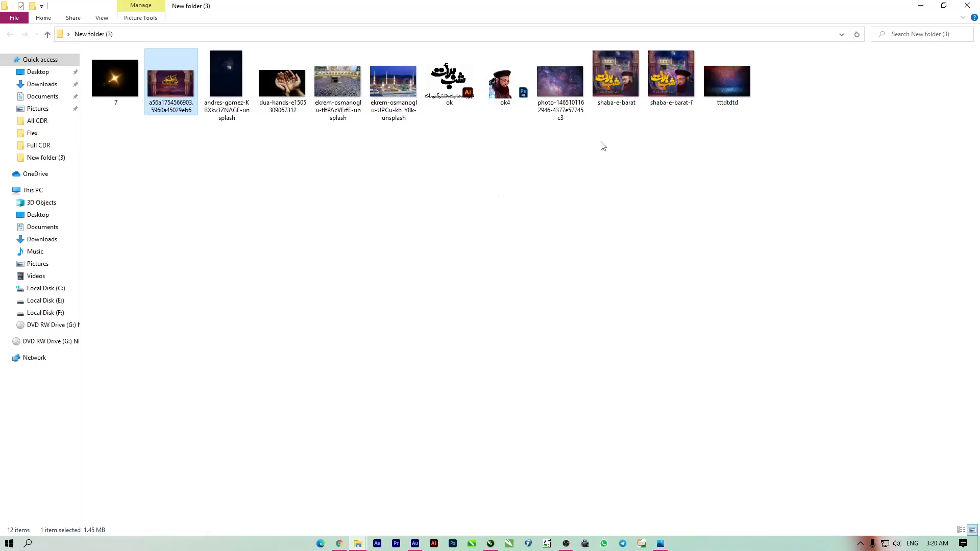
pyautogui.click(666, 98)
pyautogui.doubleClick(667, 98)
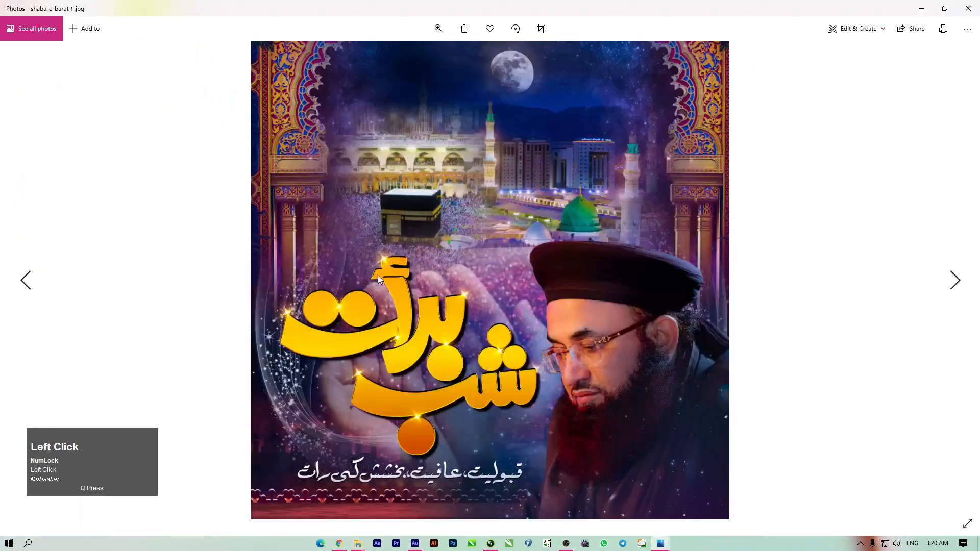
pyautogui.click(912, 13)
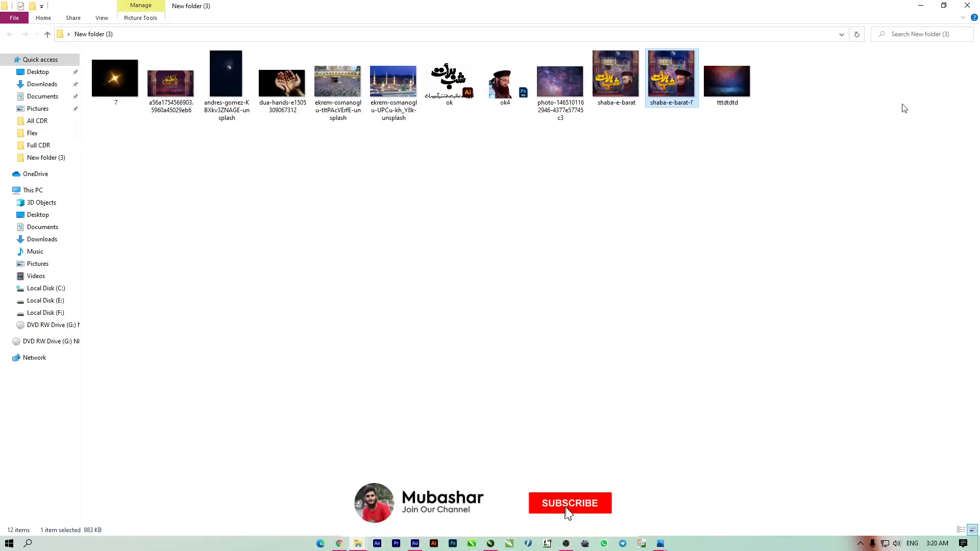
pyautogui.click(917, 5)
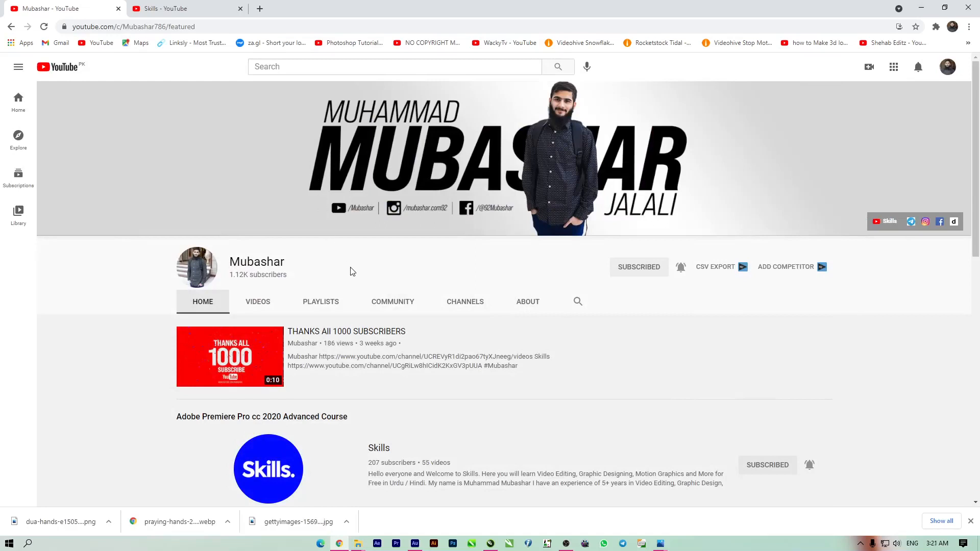
# - Switch to CorelDRAW and create a one-page RGB document, 3.6 by 3.6 inches at 300 dpi
pyautogui.click(361, 276)
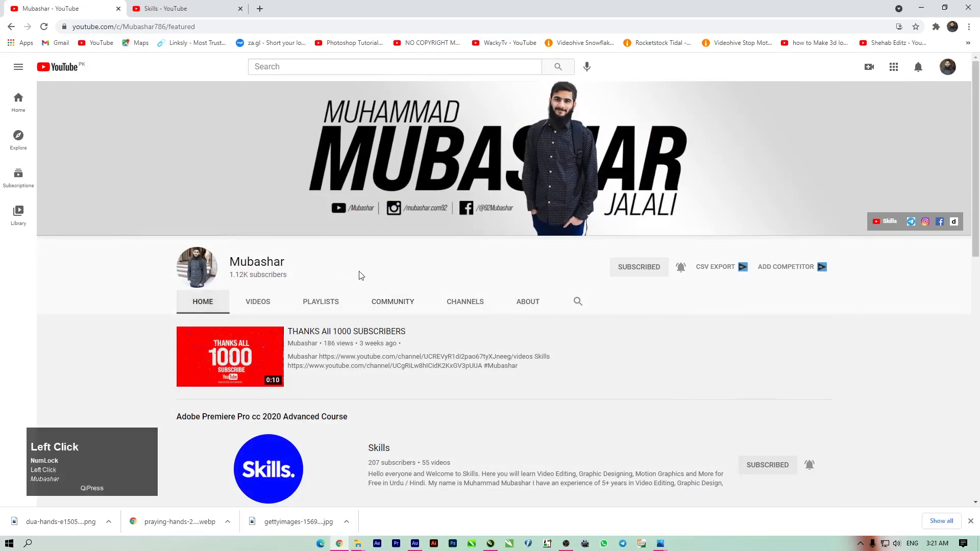
pyautogui.click(922, 7)
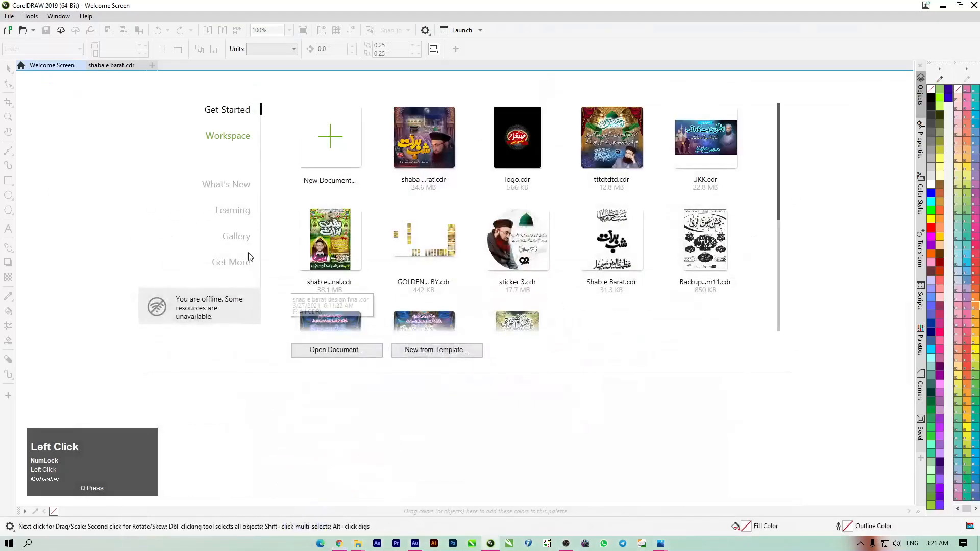
pyautogui.click(337, 136)
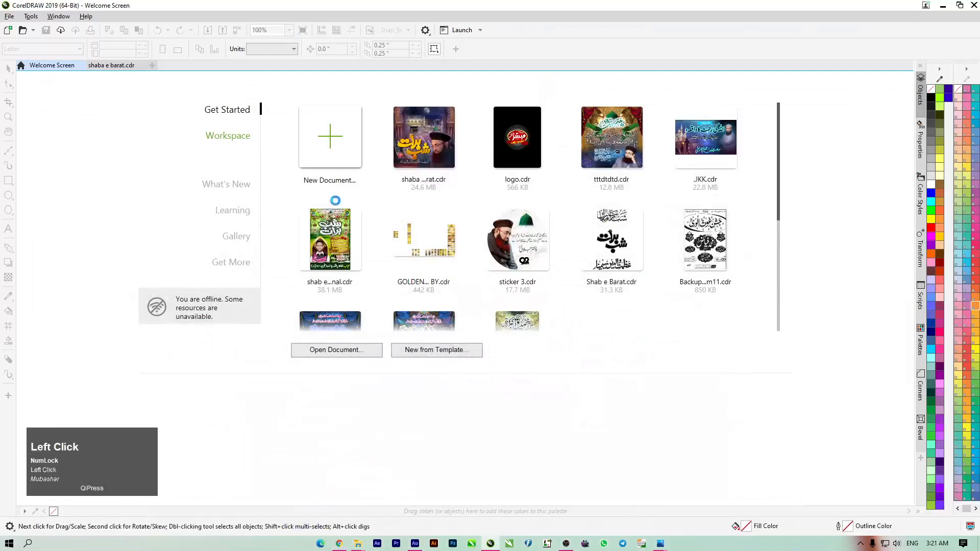
pyautogui.moveTo(471, 162); pyautogui.dragTo(339, 161)
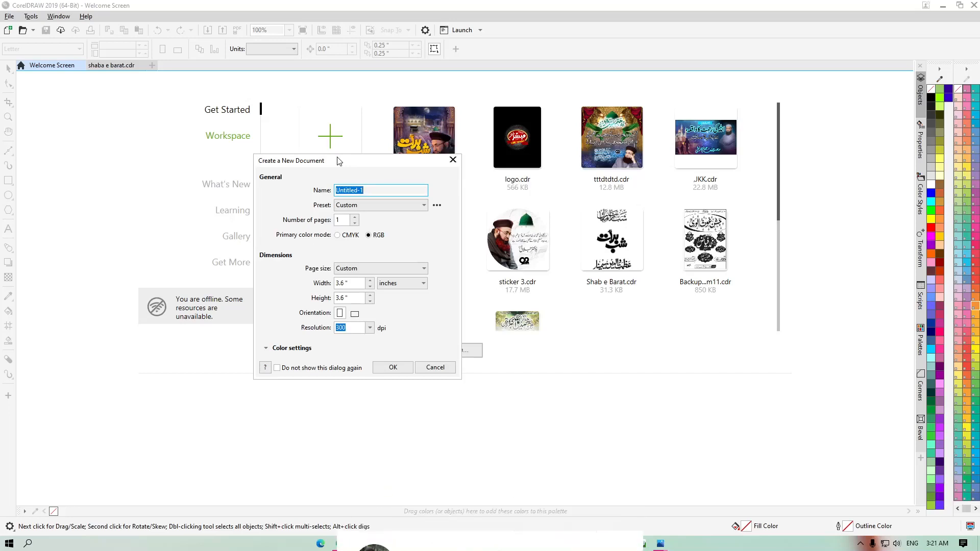
pyautogui.moveTo(337, 161); pyautogui.dragTo(338, 142)
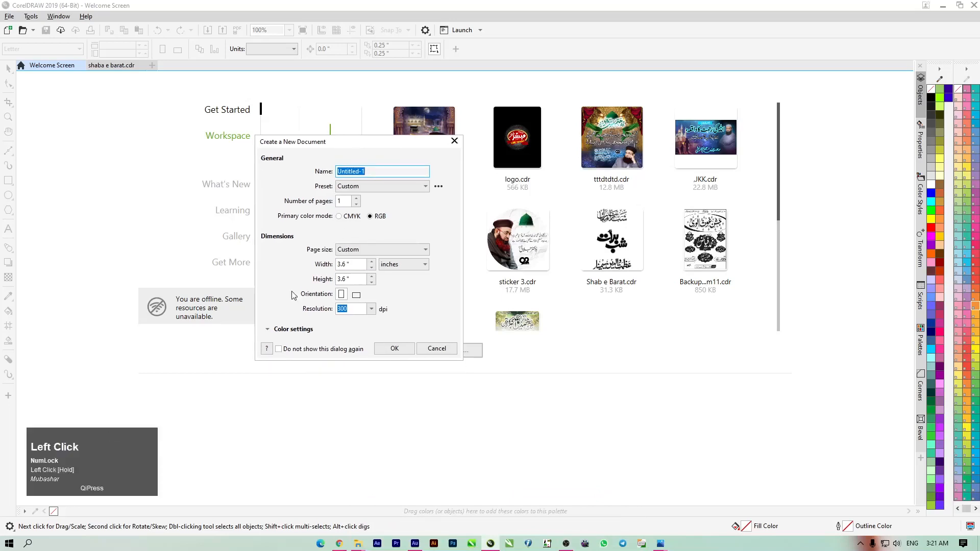
pyautogui.moveTo(335, 147); pyautogui.dragTo(345, 144)
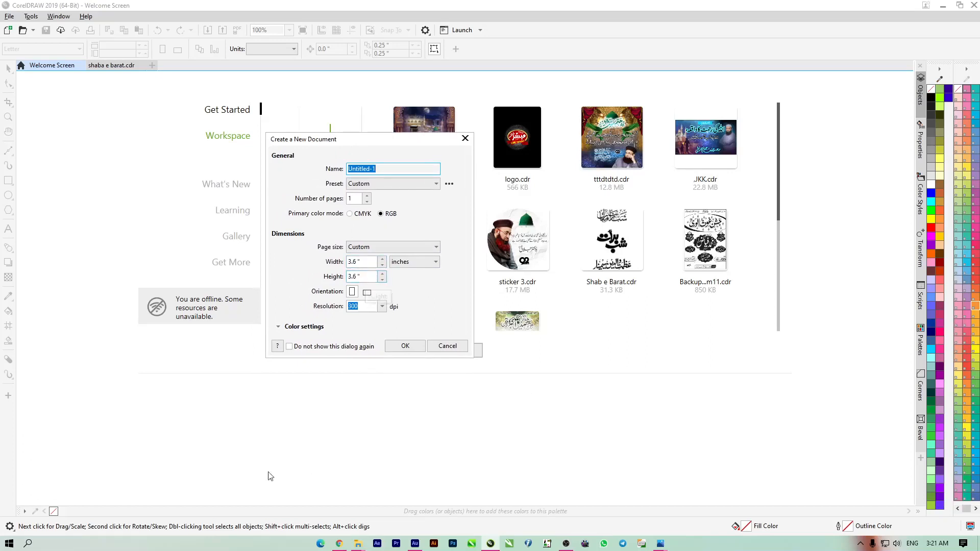
pyautogui.click(208, 435)
pyautogui.click(405, 348)
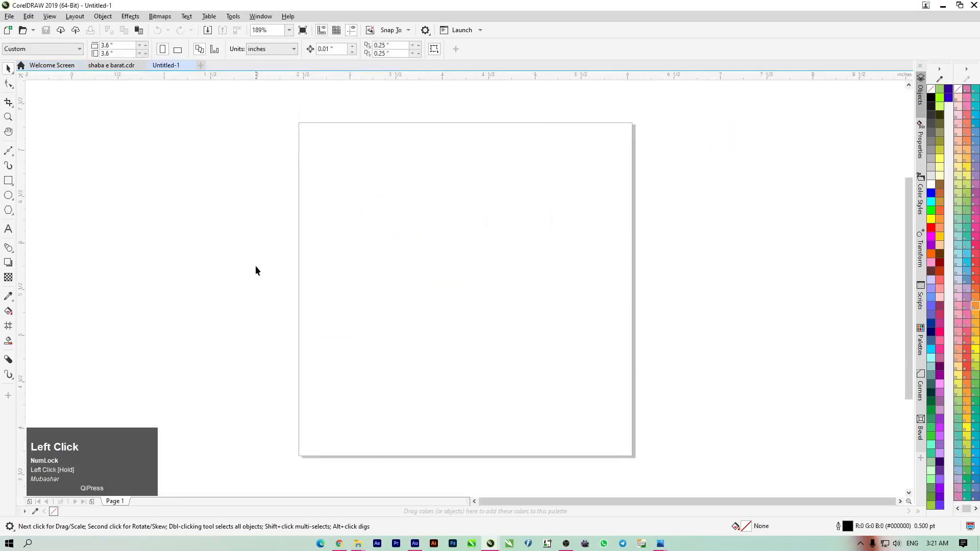
# - Add a rectangle that exactly covers the page and return to the Pick tool
pyautogui.doubleClick(8, 180)
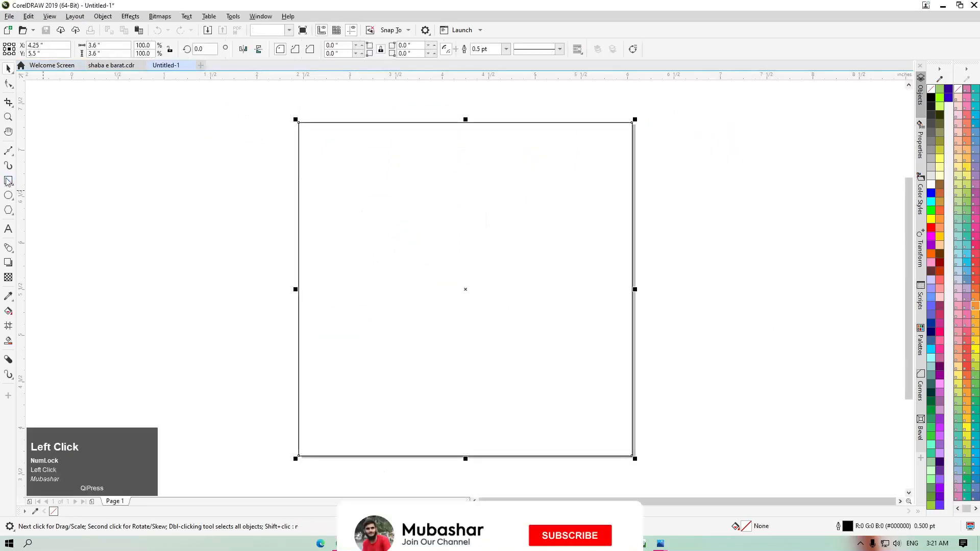
pyautogui.click(8, 68)
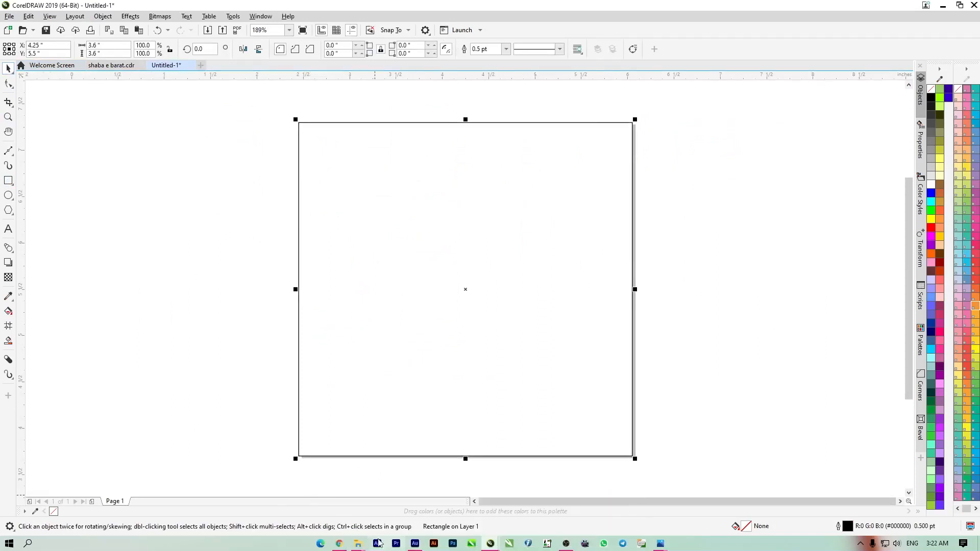
# - Switch to File Explorer and select the purple galaxy photo in New folder (3)
pyautogui.click(361, 545)
pyautogui.click(407, 516)
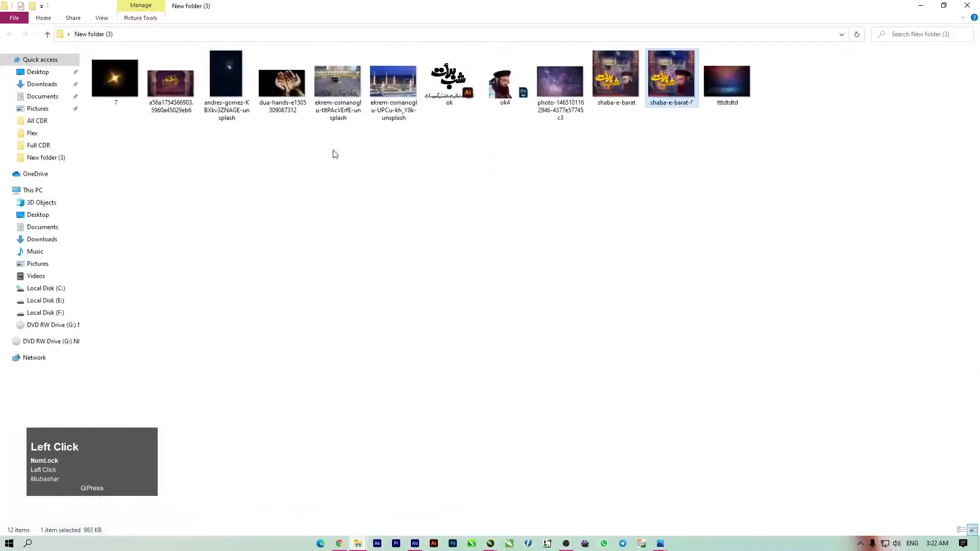
pyautogui.click(562, 79)
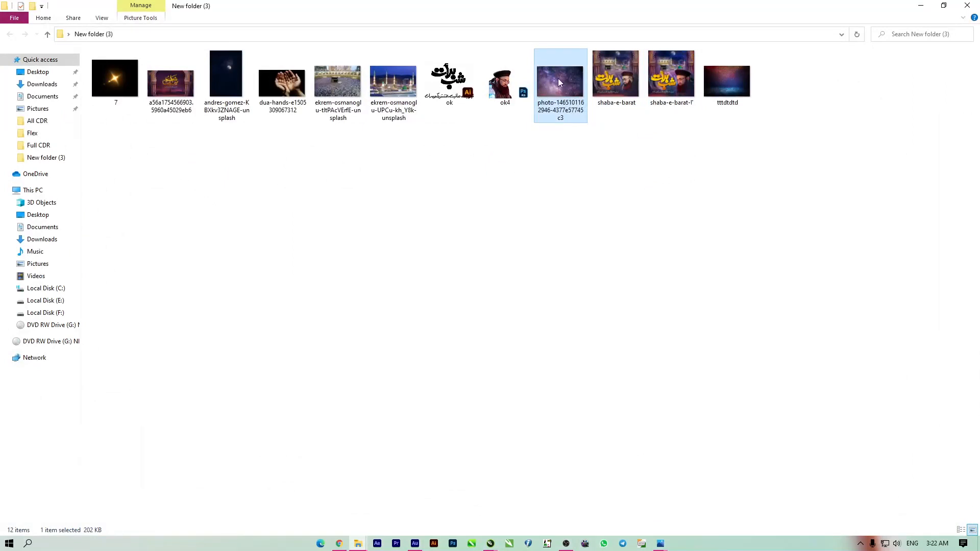
# - Switch to Chrome and search Google Images for "galaxy" in a new tab
pyautogui.click(339, 543)
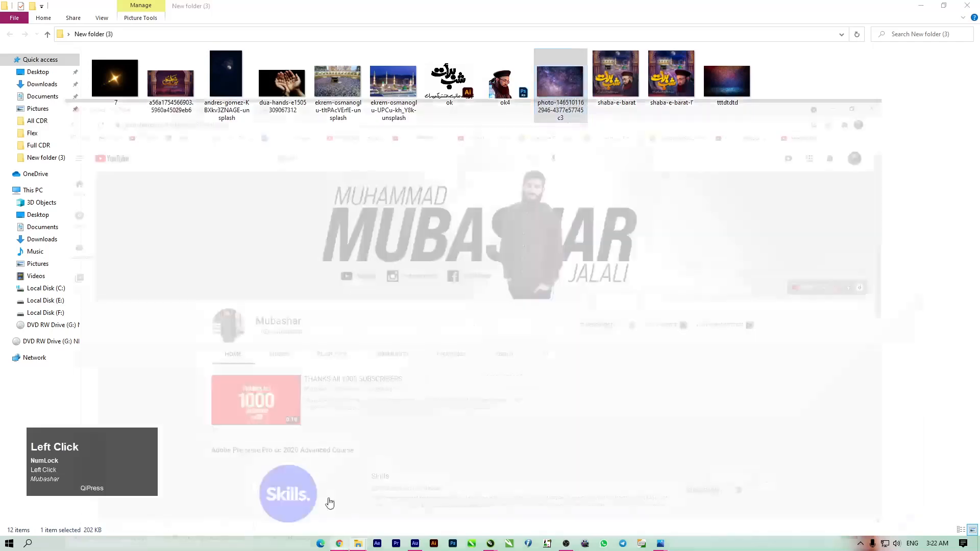
pyautogui.click(261, 12)
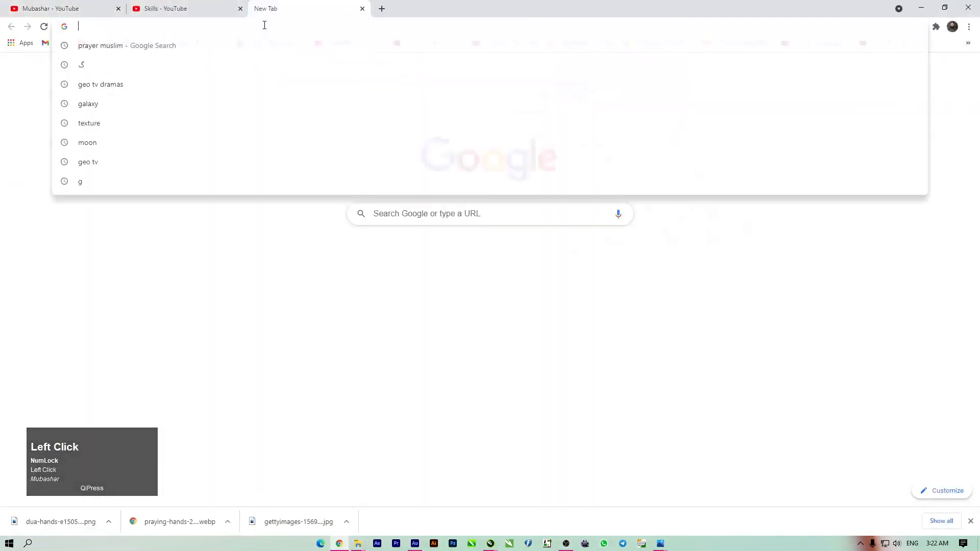
pyautogui.press('Return')
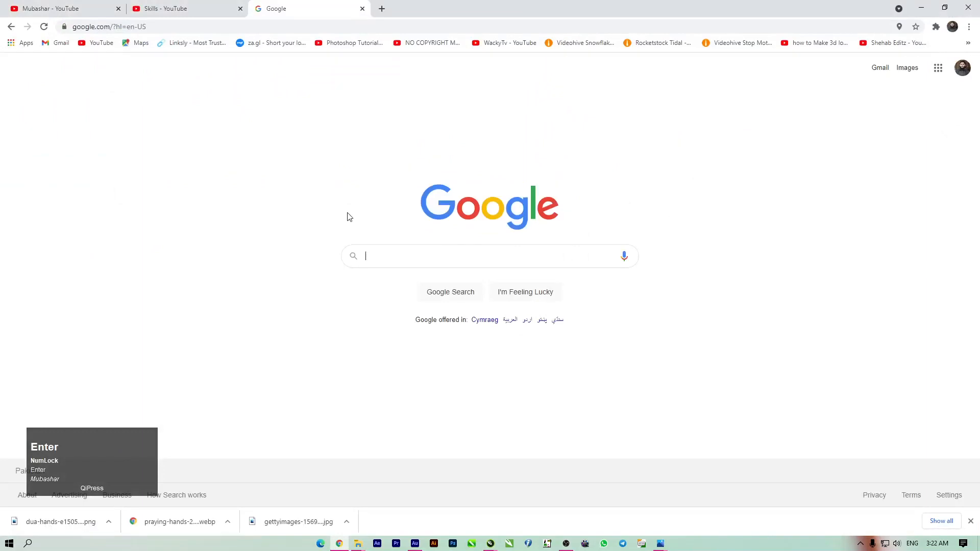
pyautogui.write('g')
pyautogui.press('Down')
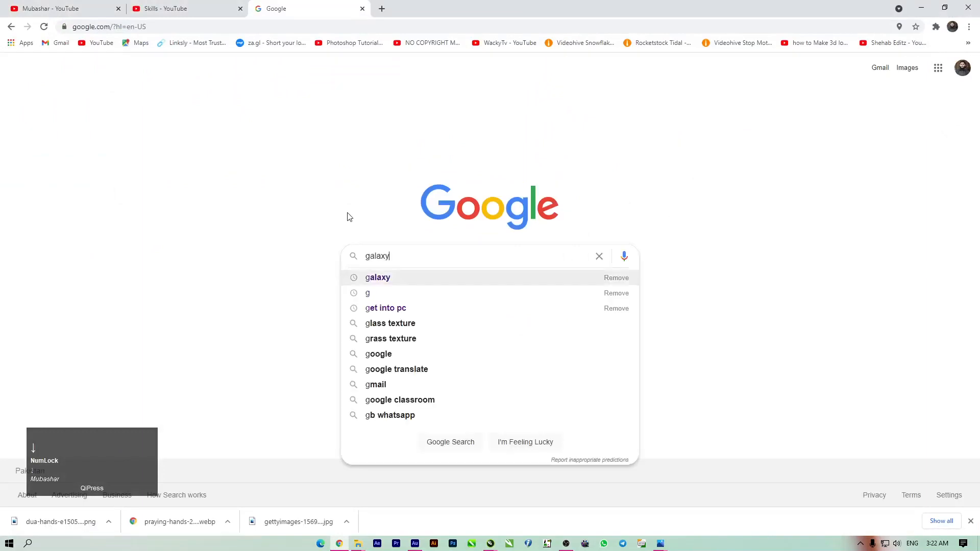
pyautogui.press('Return')
pyautogui.click(148, 111)
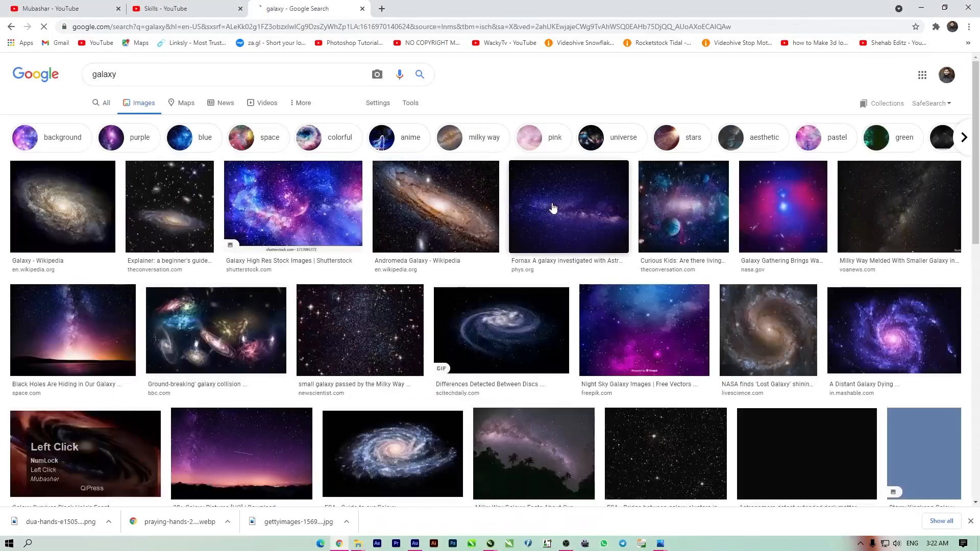
# - Preview the Fornax galaxy image from Phys.org and look over its related images
pyautogui.click(553, 208)
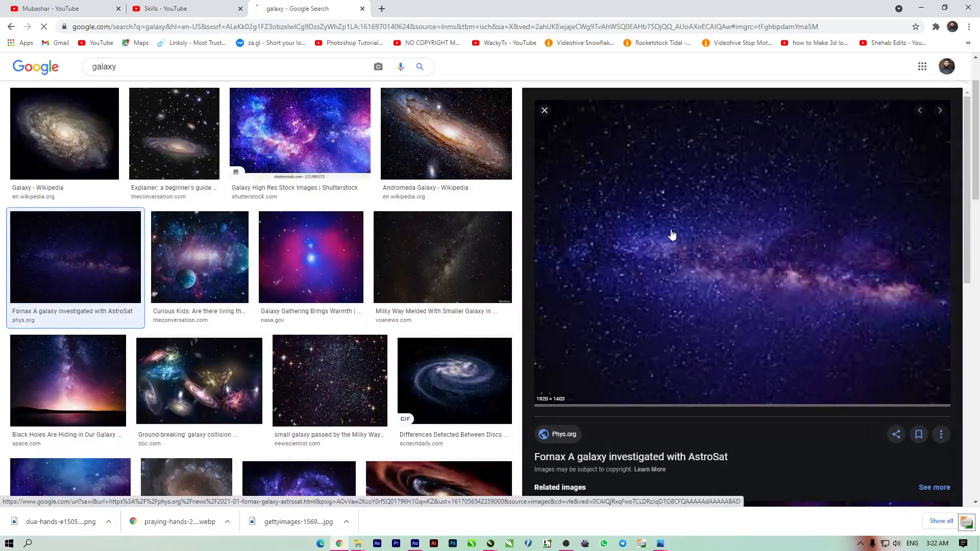
pyautogui.scroll(-4, 672, 226)
pyautogui.scroll(4, 653, 245)
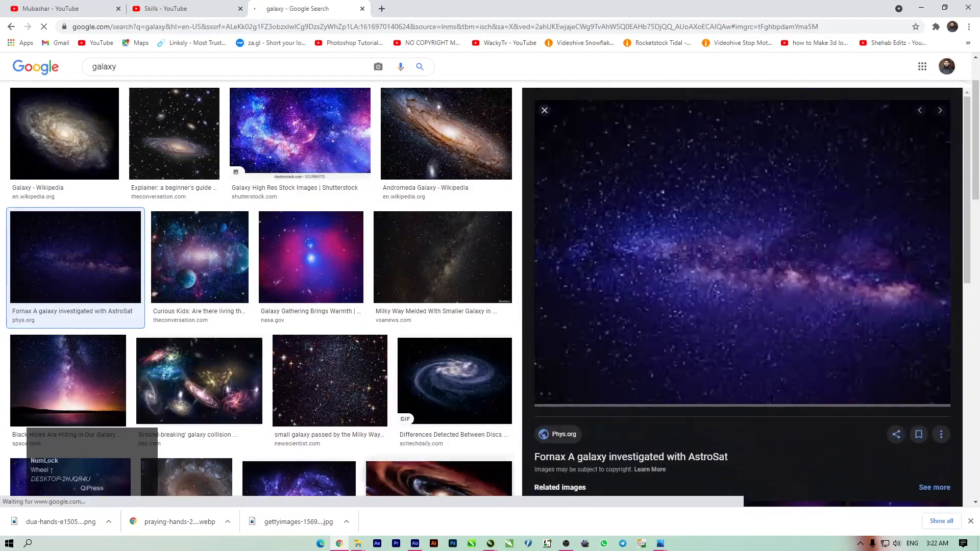
# - Check the purple galaxy photo in New folder (3) in File Explorer and return to the Chrome image results
pyautogui.click(358, 544)
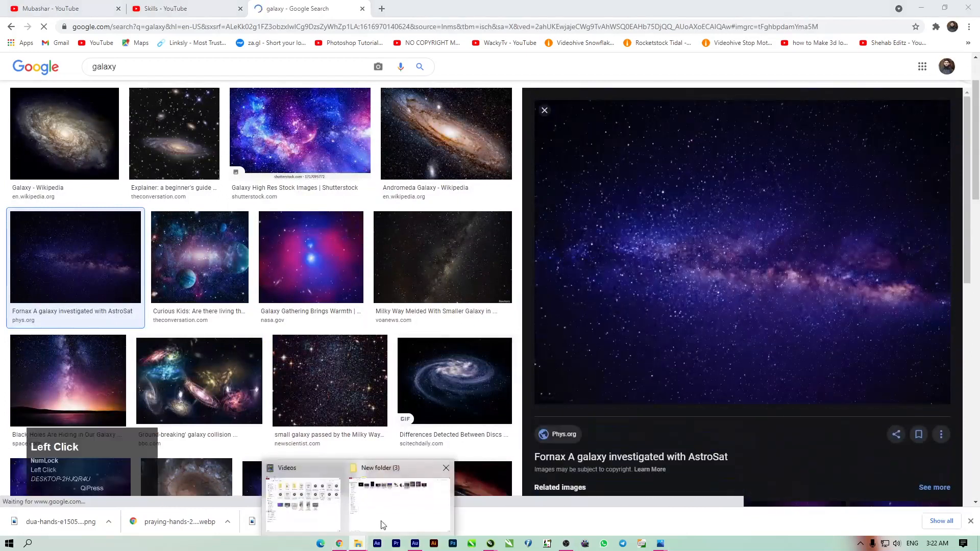
pyautogui.click(399, 494)
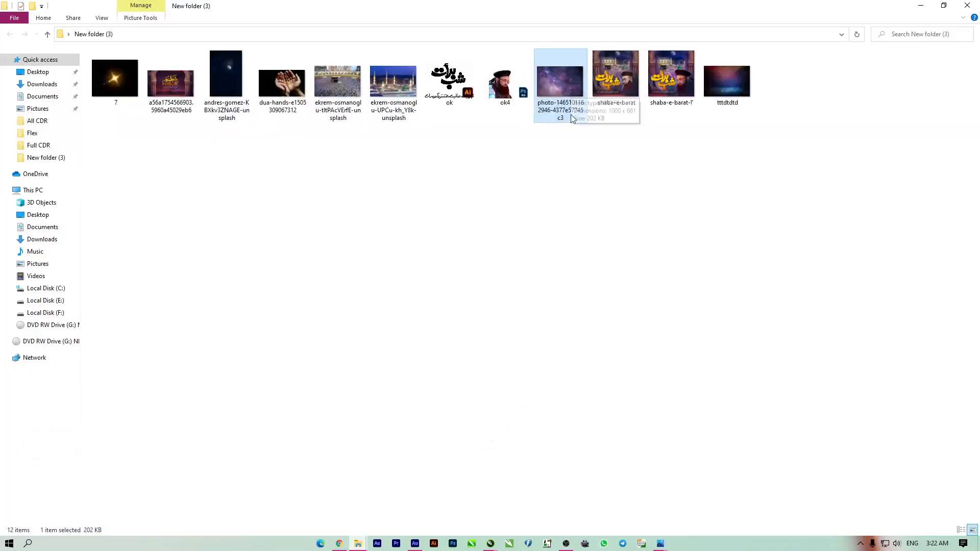
pyautogui.click(573, 82)
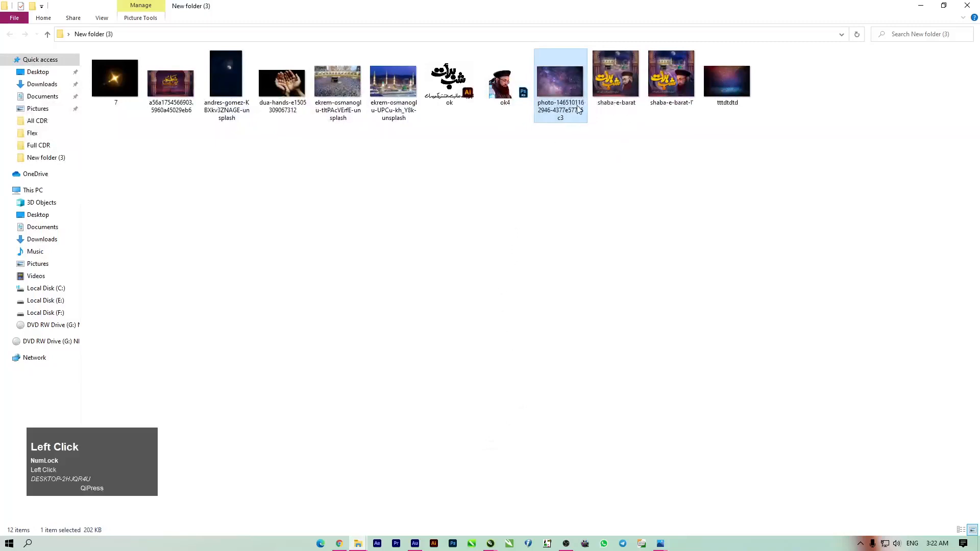
pyautogui.click(911, 5)
# - Save the previewed Fornax galaxy image as the JPEG "galaxy" in New folder (3) on the Desktop
pyautogui.rightClick(694, 206)
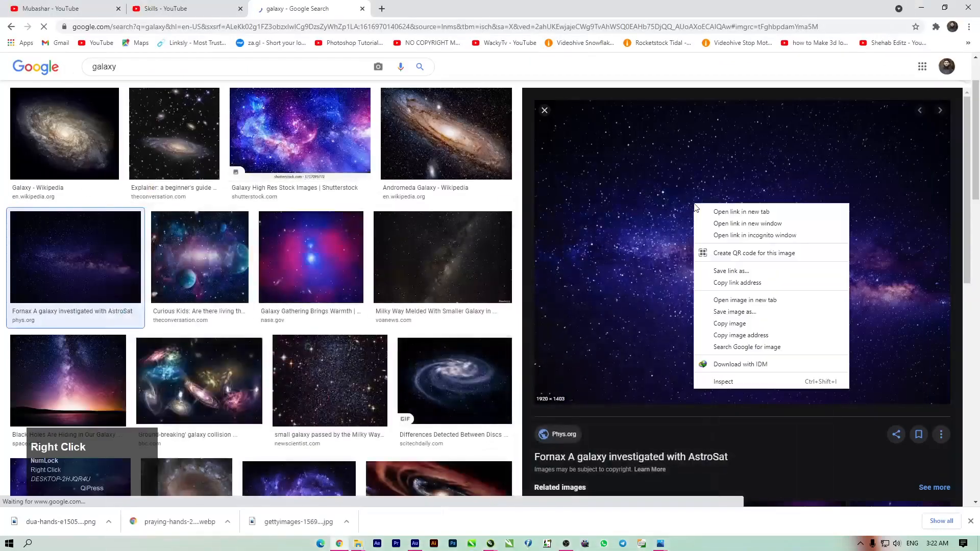
pyautogui.click(733, 313)
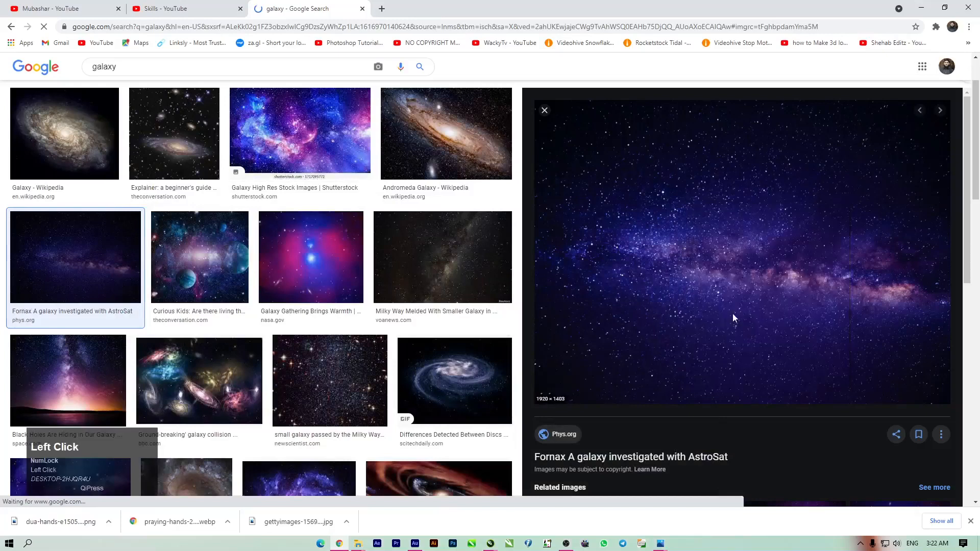
pyautogui.click(42, 88)
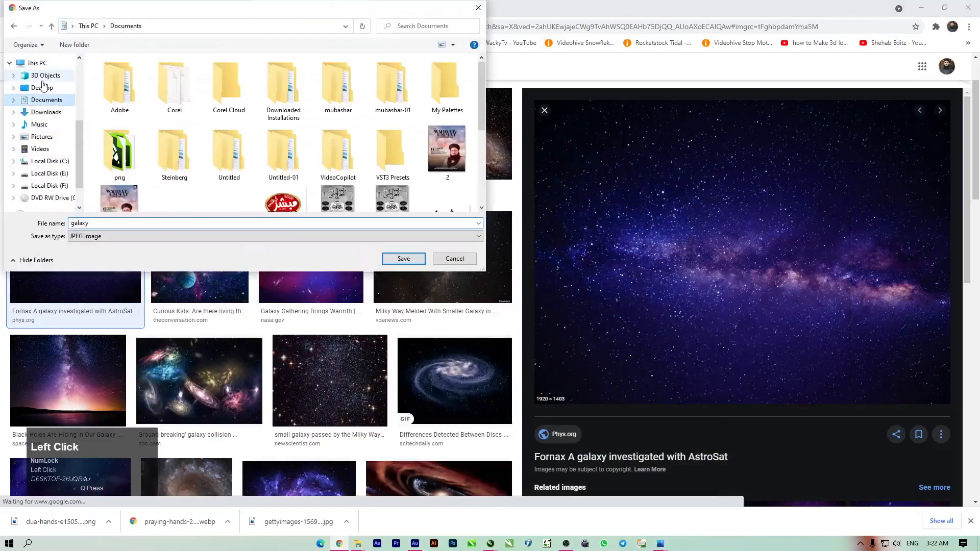
pyautogui.doubleClick(229, 168)
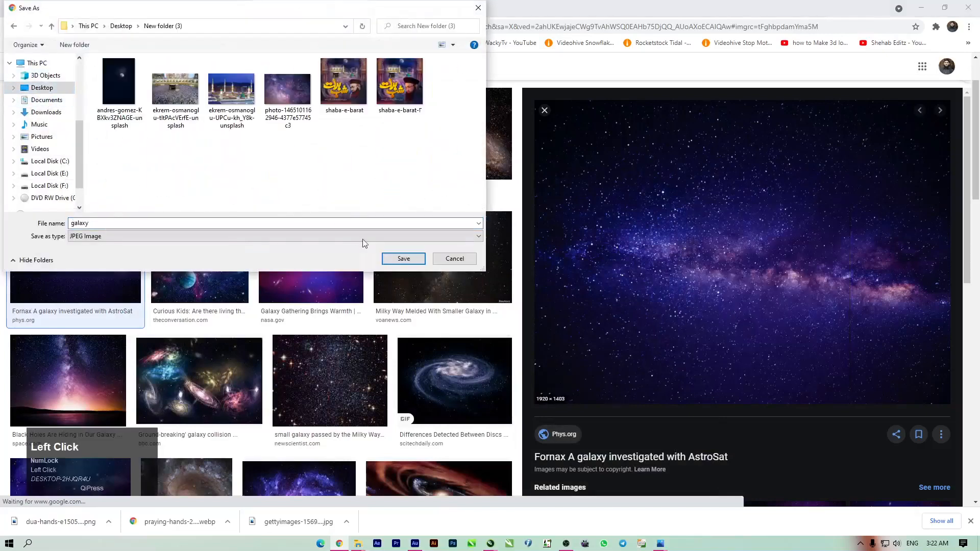
pyautogui.click(403, 259)
# - Bring the downloaded galaxy image from its folder into the CorelDRAW drawing and place it over the upper part of the page
pyautogui.click(109, 522)
pyautogui.click(165, 491)
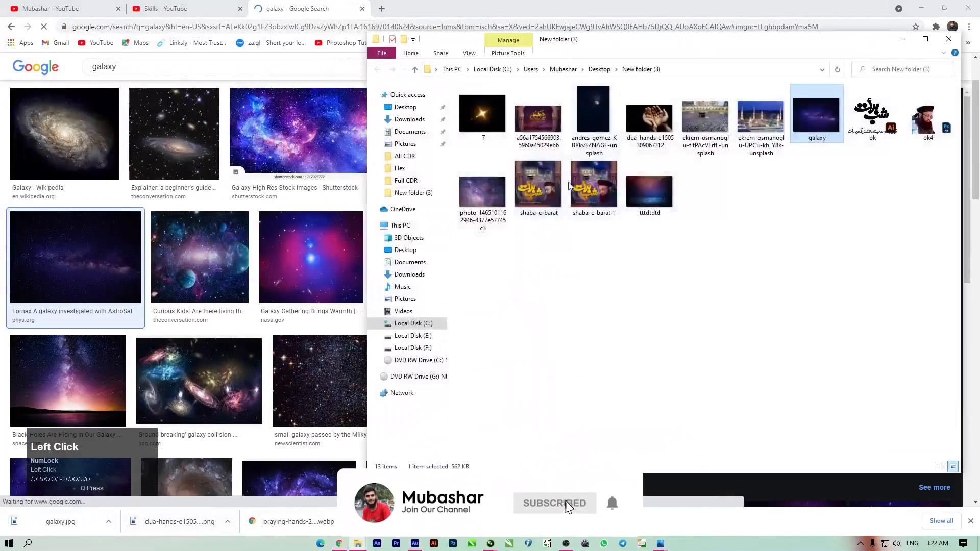
pyautogui.moveTo(815, 115); pyautogui.dragTo(221, 306)
pyautogui.scroll(-4, 255, 245)
pyautogui.moveTo(246, 246); pyautogui.dragTo(327, 259)
pyautogui.scroll(2, 230, 182)
pyautogui.moveTo(348, 293); pyautogui.dragTo(368, 309)
# - Fade the lower part of the galaxy image with a vertical fountain transparency
pyautogui.click(369, 295)
pyautogui.click(8, 277)
pyautogui.moveTo(394, 300); pyautogui.dragTo(386, 372)
pyautogui.moveTo(384, 302)
pyautogui.mouseDown()
pyautogui.moveTo(385, 269)
pyautogui.moveTo(385, 290)
pyautogui.mouseUp()
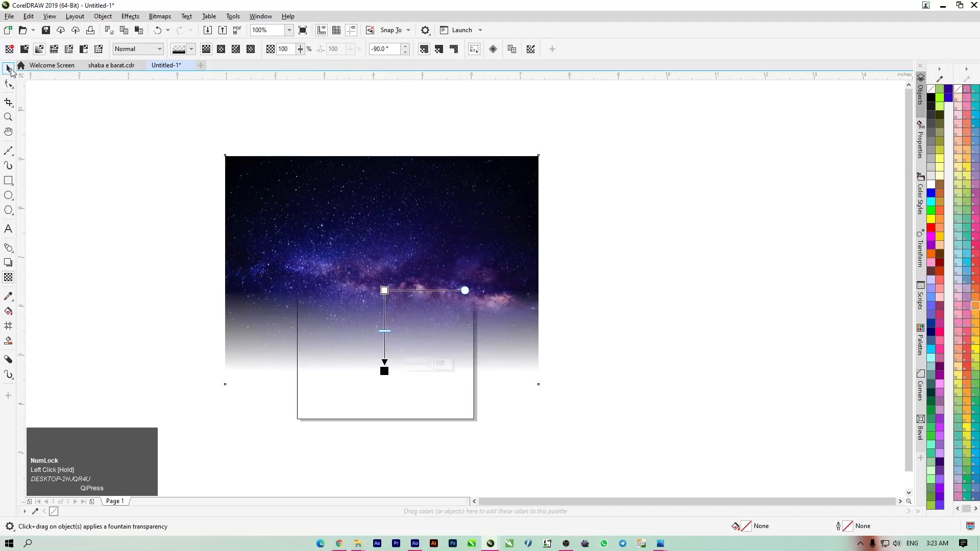
# - Scale the galaxy image down so it slightly exceeds the page width and position it over the upper page
pyautogui.click(9, 68)
pyautogui.click(337, 271)
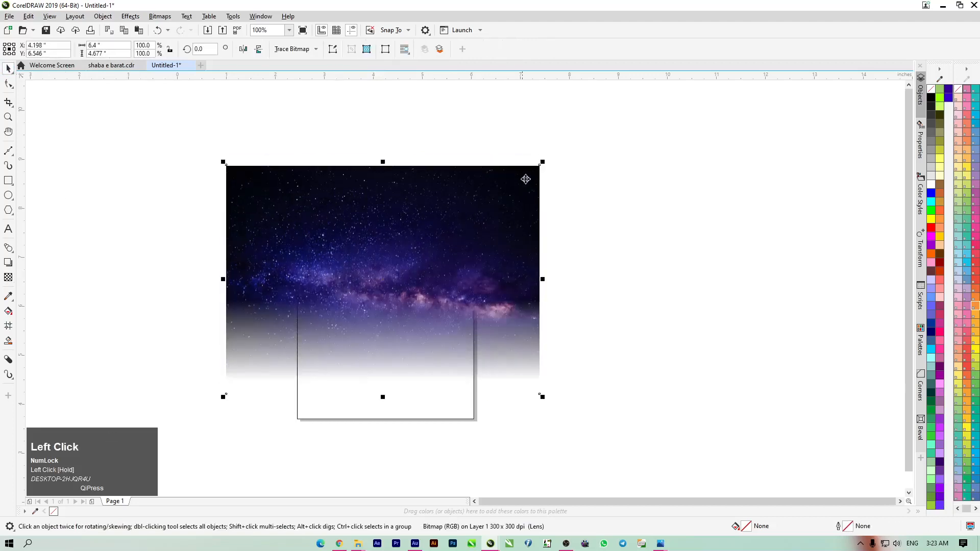
pyautogui.moveTo(542, 162); pyautogui.dragTo(496, 197)
pyautogui.moveTo(390, 246); pyautogui.dragTo(394, 279)
# - PowerClip the galaxy image inside the page-sized rectangle and remove the rectangle's outline
pyautogui.rightClick(395, 260)
pyautogui.click(448, 382)
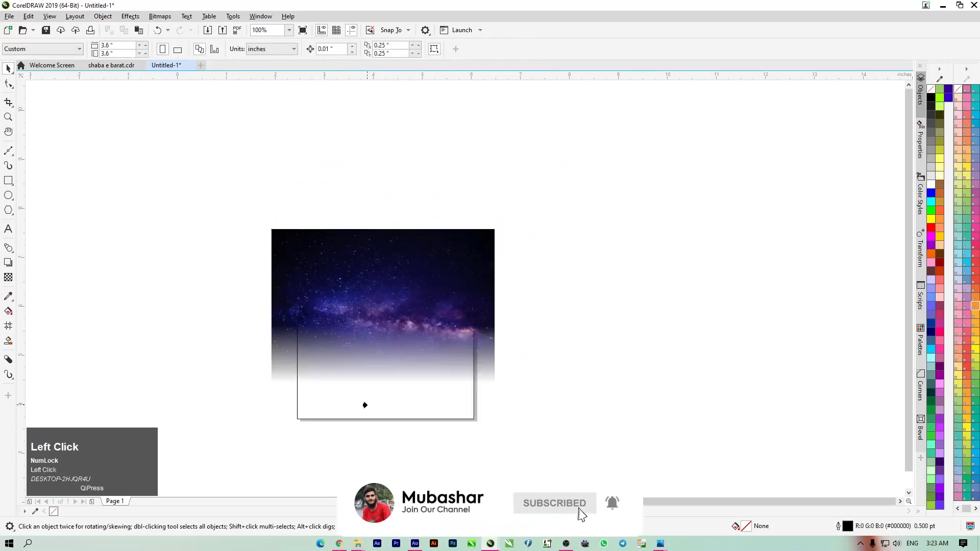
pyautogui.press('F4')
pyautogui.click(173, 213)
pyautogui.click(467, 245)
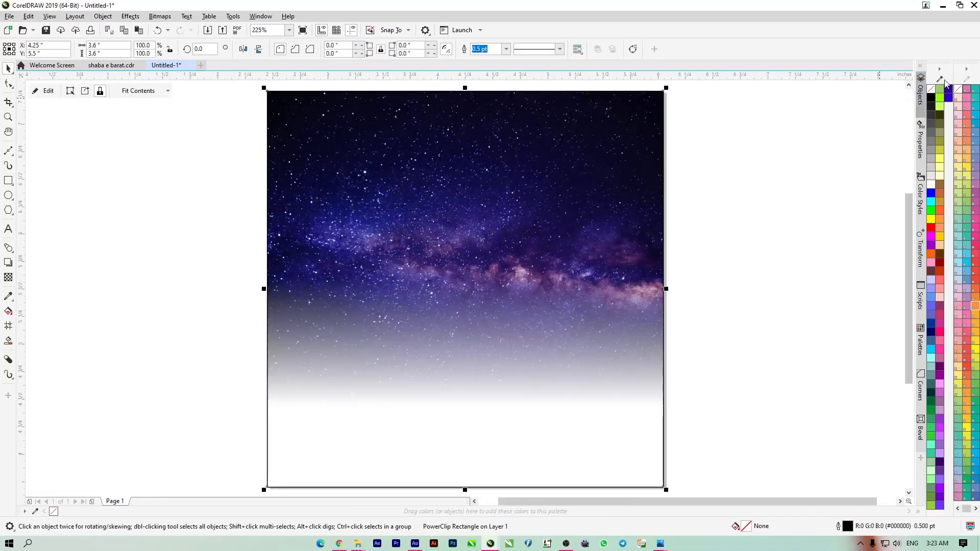
pyautogui.rightClick(933, 92)
pyautogui.click(619, 213)
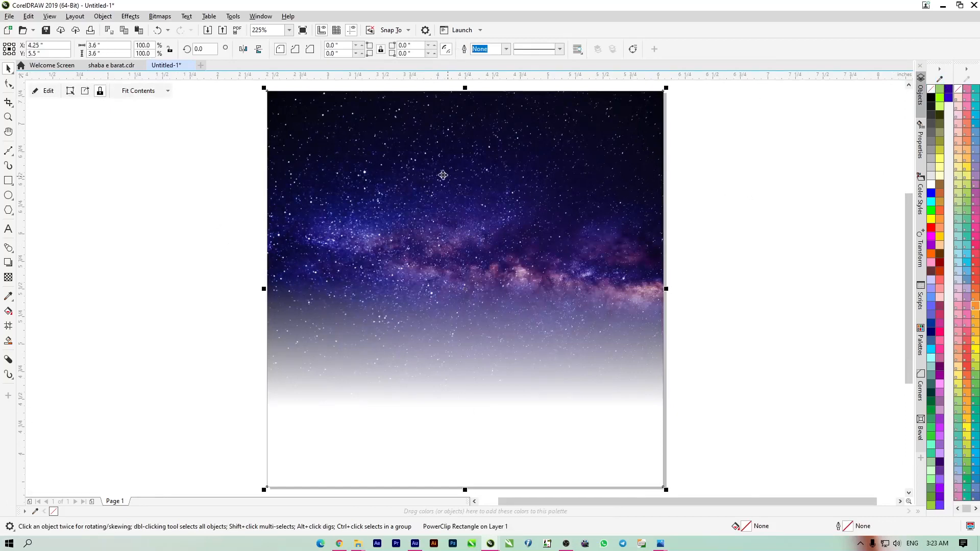
# - Import the Kaaba and Medina mosque photos from New folder (3) into the CorelDRAW drawing and offset them from each other
pyautogui.click(362, 545)
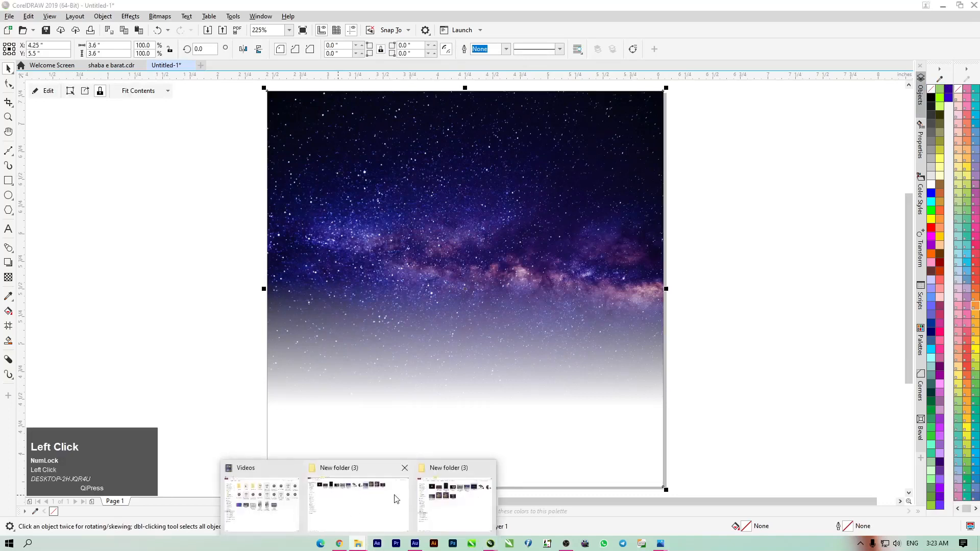
pyautogui.click(374, 491)
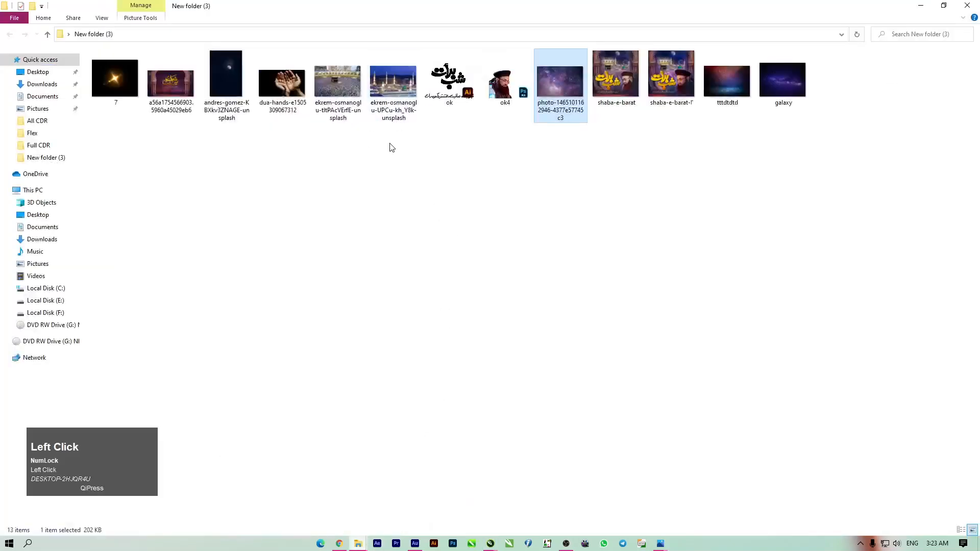
pyautogui.moveTo(400, 153); pyautogui.dragTo(152, 254)
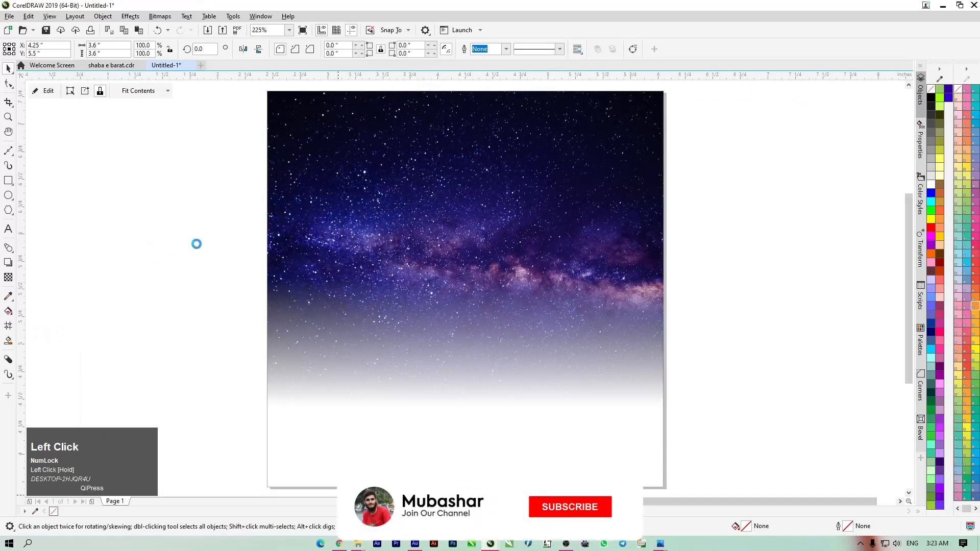
pyautogui.scroll(-3, 301, 202)
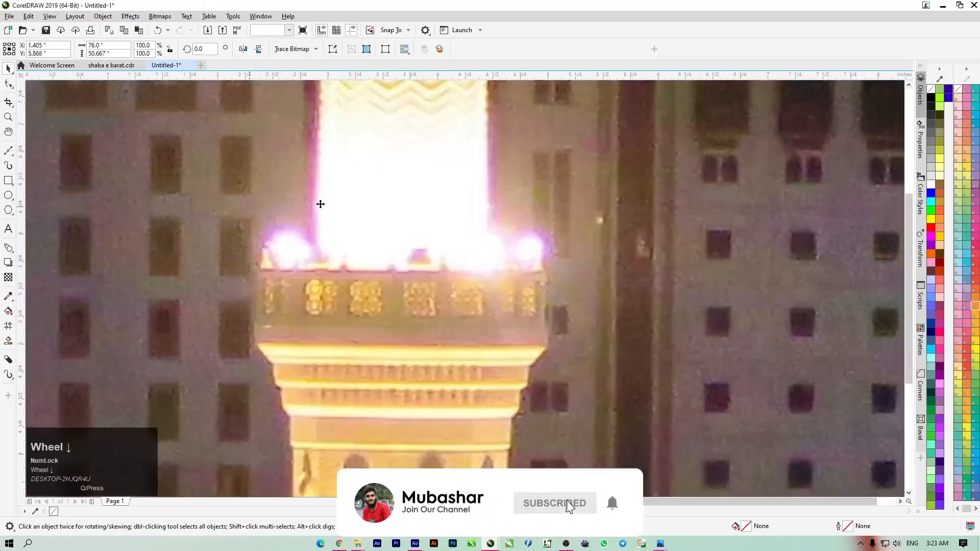
pyautogui.scroll(-1, 325, 203)
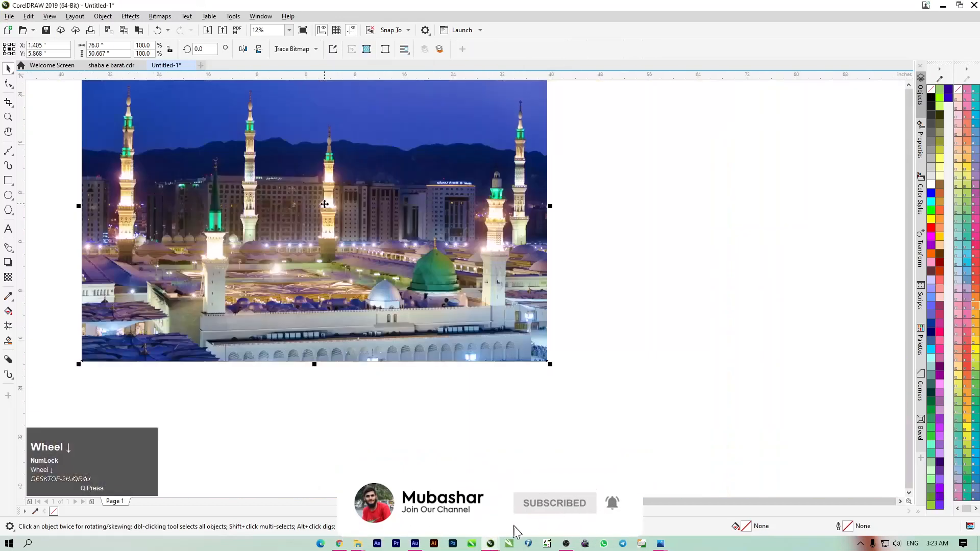
pyautogui.click(501, 110)
pyautogui.moveTo(319, 264); pyautogui.dragTo(368, 354)
pyautogui.moveTo(293, 183); pyautogui.dragTo(321, 230)
# - Scale both mosque photos down together to about 3.736 by 2.927 inches overall and move them onto the page
pyautogui.click(555, 208)
pyautogui.click(454, 221)
pyautogui.keyDown('shift'); pyautogui.click(437, 297); pyautogui.keyUp('shift')
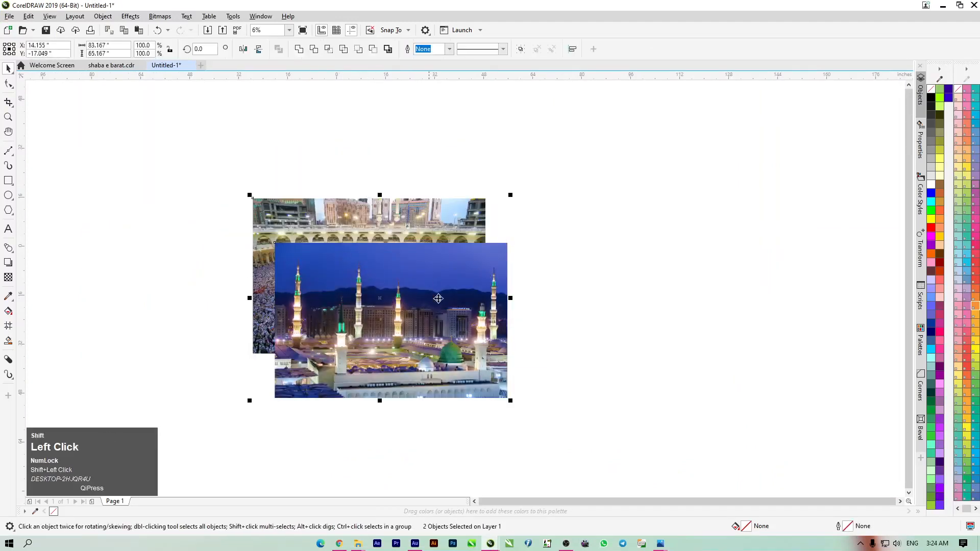
pyautogui.moveTo(511, 195); pyautogui.dragTo(339, 264)
pyautogui.press('F4')
pyautogui.moveTo(469, 376); pyautogui.dragTo(385, 228)
pyautogui.moveTo(455, 193); pyautogui.dragTo(360, 269)
pyautogui.moveTo(313, 321); pyautogui.dragTo(533, 168)
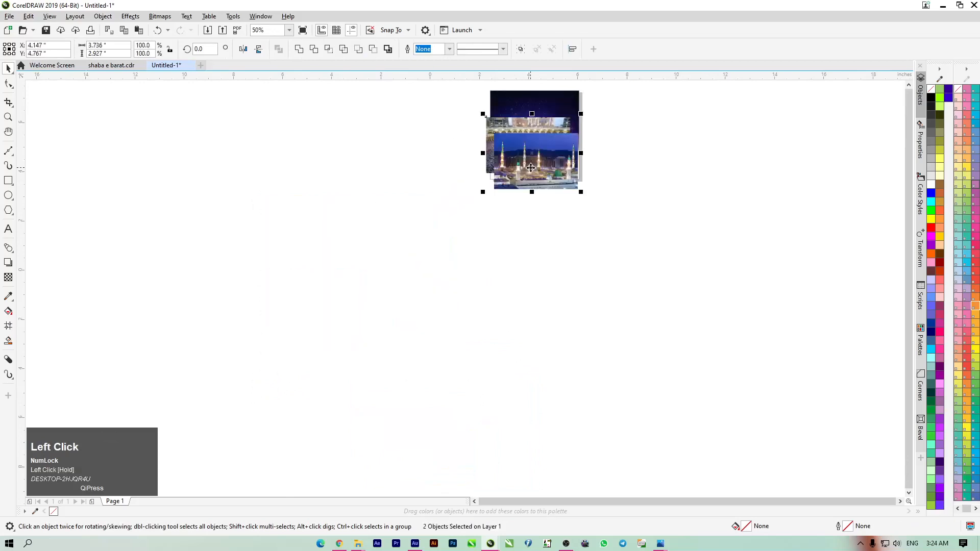
pyautogui.press('F4')
# - Shrink both mosque photos further and move the Medina photo to the left of the page
pyautogui.click(651, 193)
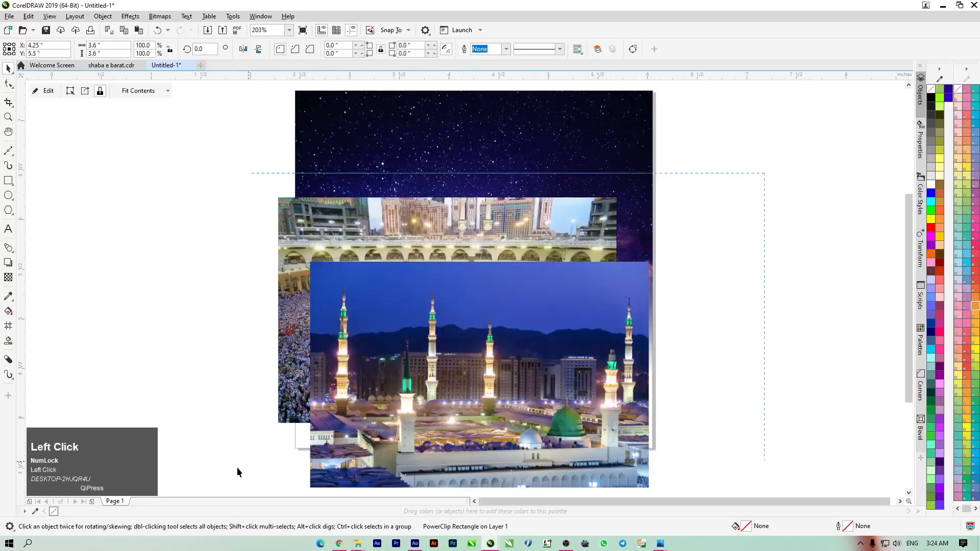
pyautogui.click(491, 269)
pyautogui.keyDown('shift'); pyautogui.click(521, 239); pyautogui.keyUp('shift')
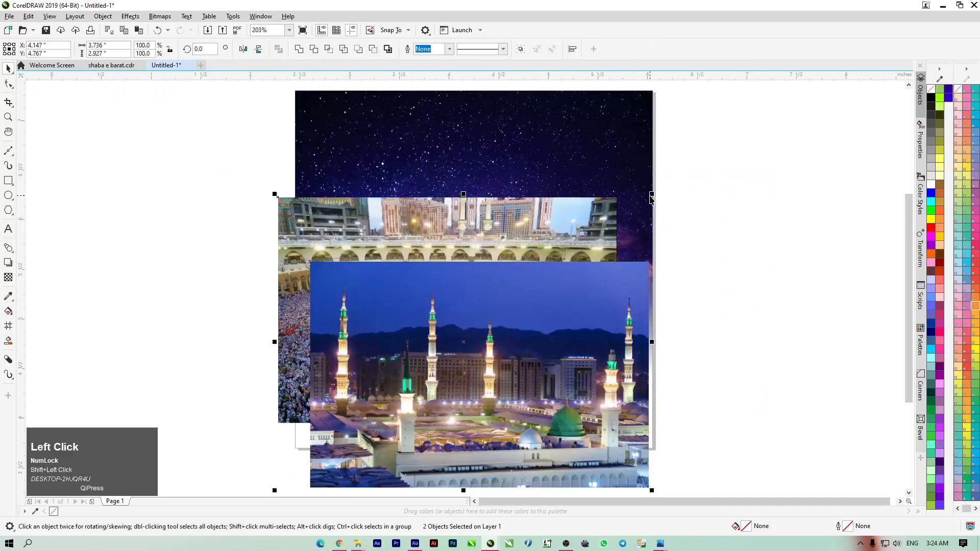
pyautogui.moveTo(651, 194); pyautogui.dragTo(577, 253)
pyautogui.moveTo(576, 311); pyautogui.dragTo(137, 275)
# - Fade the left side of the Medina photo with a fountain transparency and convert the result to a bitmap
pyautogui.click(322, 175)
pyautogui.click(536, 255)
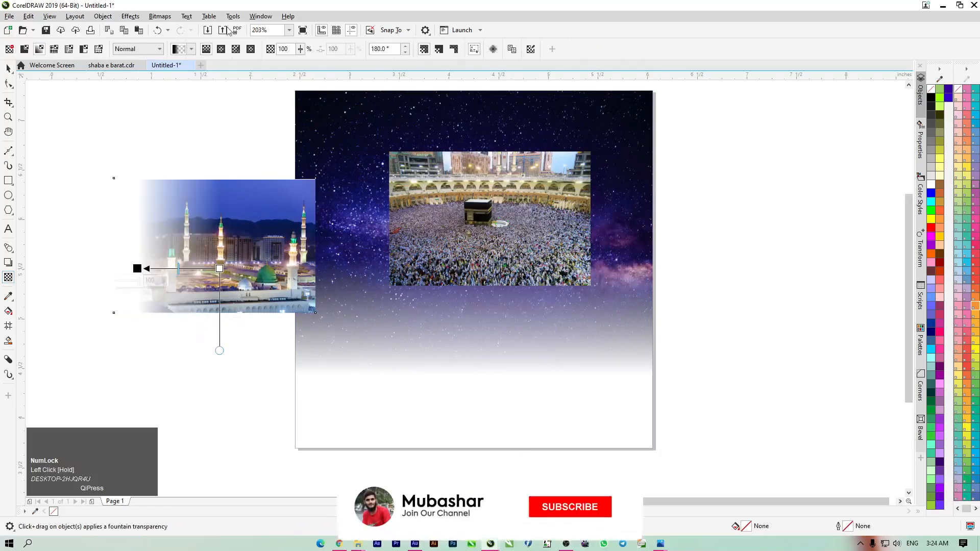
pyautogui.click(160, 16)
pyautogui.click(178, 29)
pyautogui.press('Return')
# - Fade the Medina photo's bottom with a fountain transparency and shorten the fade to a narrow band along the lower edge
pyautogui.moveTo(227, 253); pyautogui.dragTo(227, 307)
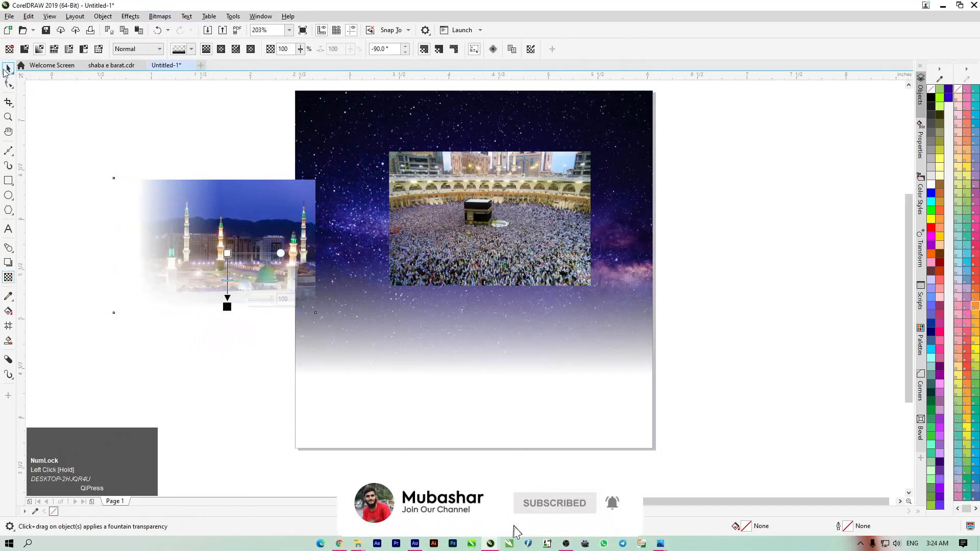
pyautogui.click(7, 69)
pyautogui.moveTo(199, 251); pyautogui.dragTo(200, 230)
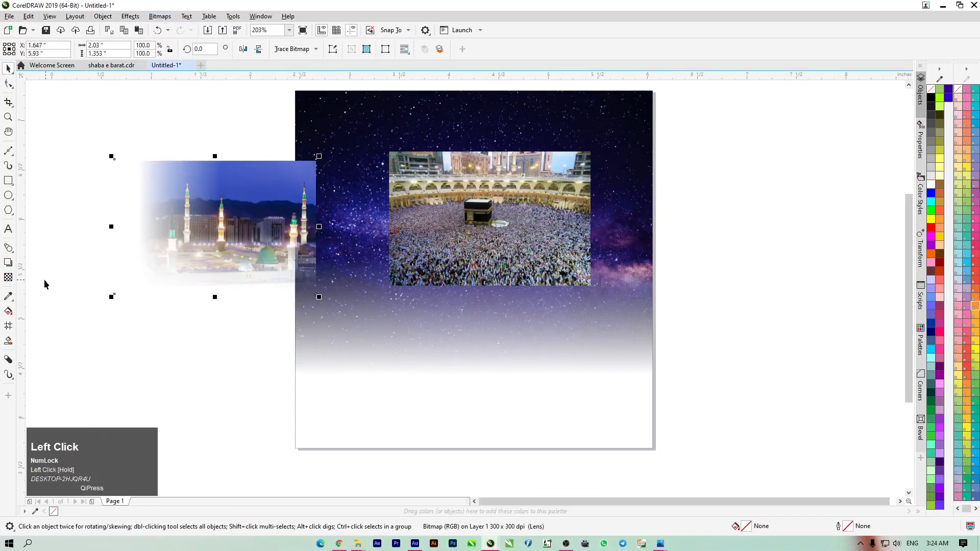
pyautogui.click(8, 278)
pyautogui.scroll(2, 194, 277)
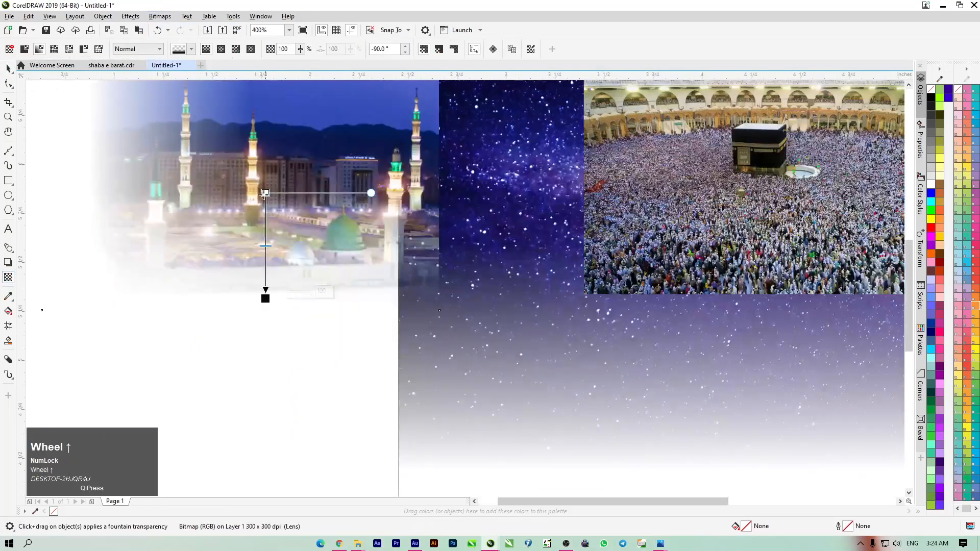
pyautogui.moveTo(265, 192); pyautogui.dragTo(265, 255)
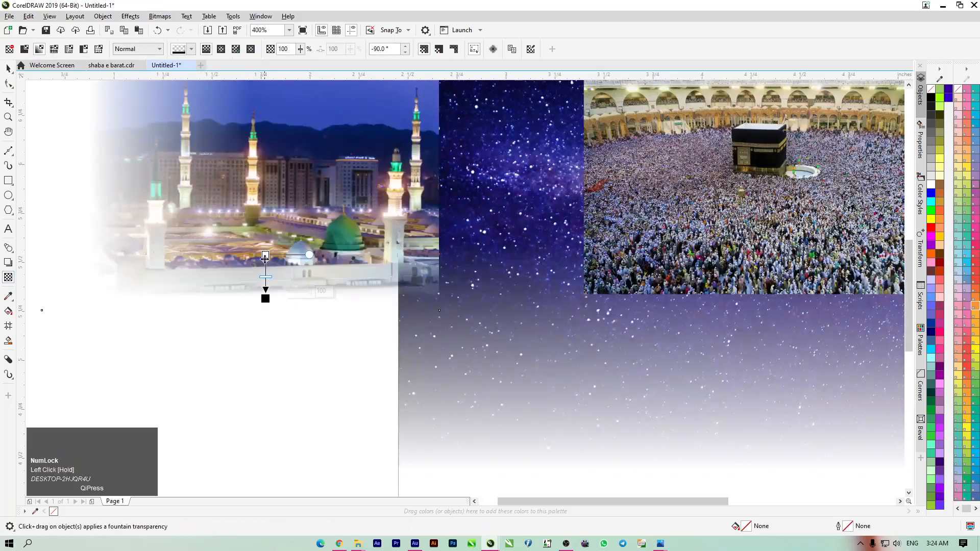
pyautogui.click(265, 295)
pyautogui.moveTo(266, 261); pyautogui.dragTo(251, 257)
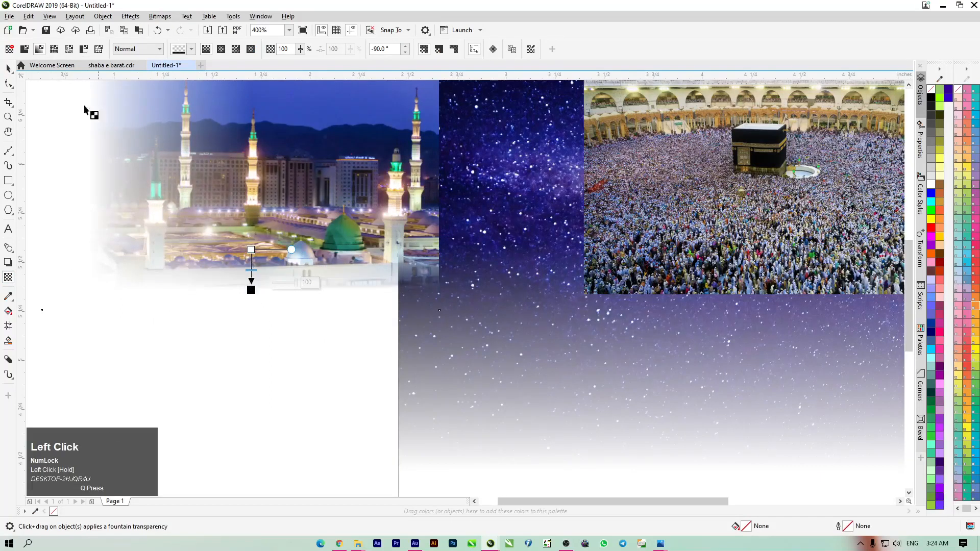
# - Move the Medina photo slightly down and convert it to a bitmap with its bottom fade
pyautogui.click(8, 68)
pyautogui.moveTo(248, 173); pyautogui.dragTo(267, 215)
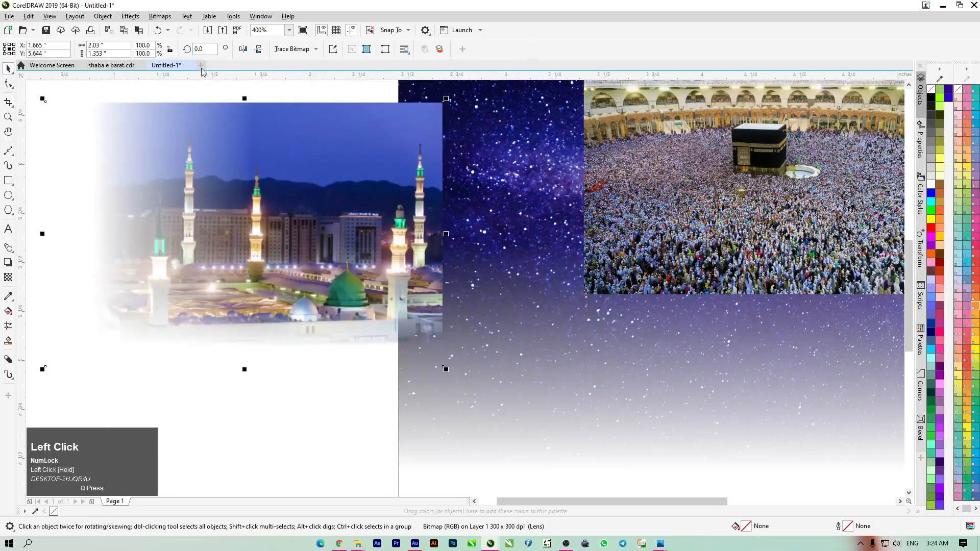
pyautogui.click(162, 17)
pyautogui.click(174, 29)
pyautogui.click(512, 332)
# - Shift the Medina photo to the right, fade its right side with a fountain transparency, and convert it to a bitmap
pyautogui.moveTo(424, 255); pyautogui.dragTo(477, 255)
pyautogui.click(8, 277)
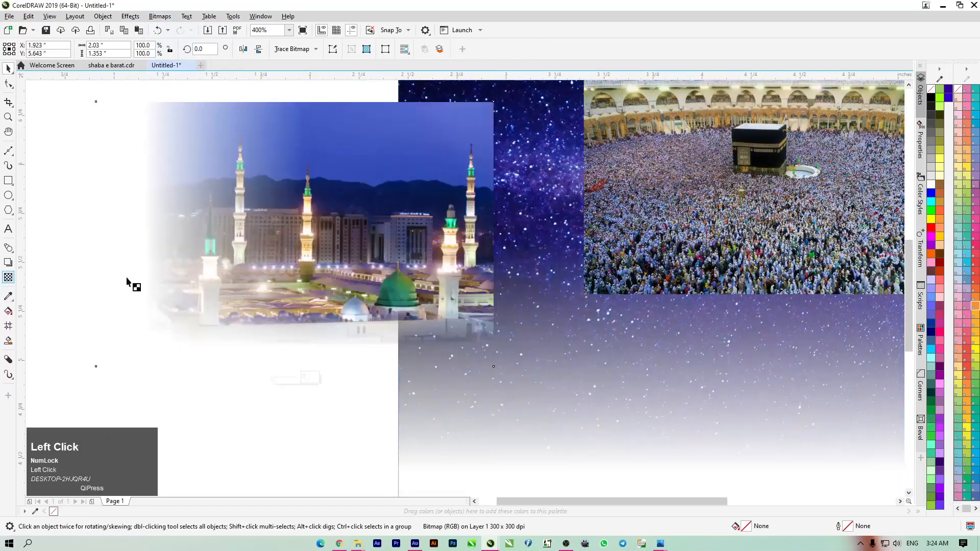
pyautogui.moveTo(405, 259)
pyautogui.mouseDown()
pyautogui.moveTo(463, 259)
pyautogui.moveTo(417, 259)
pyautogui.mouseUp()
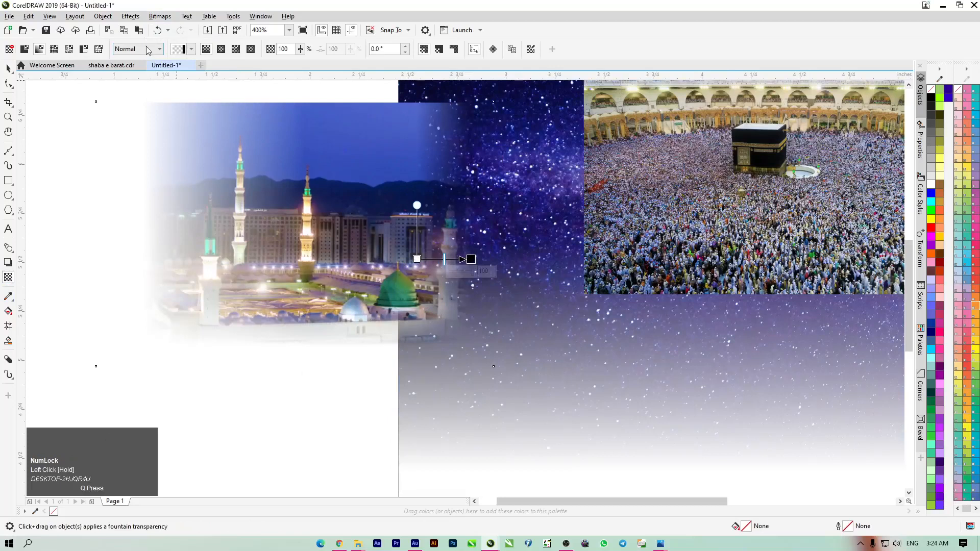
pyautogui.click(159, 16)
pyautogui.click(179, 31)
pyautogui.press('Return')
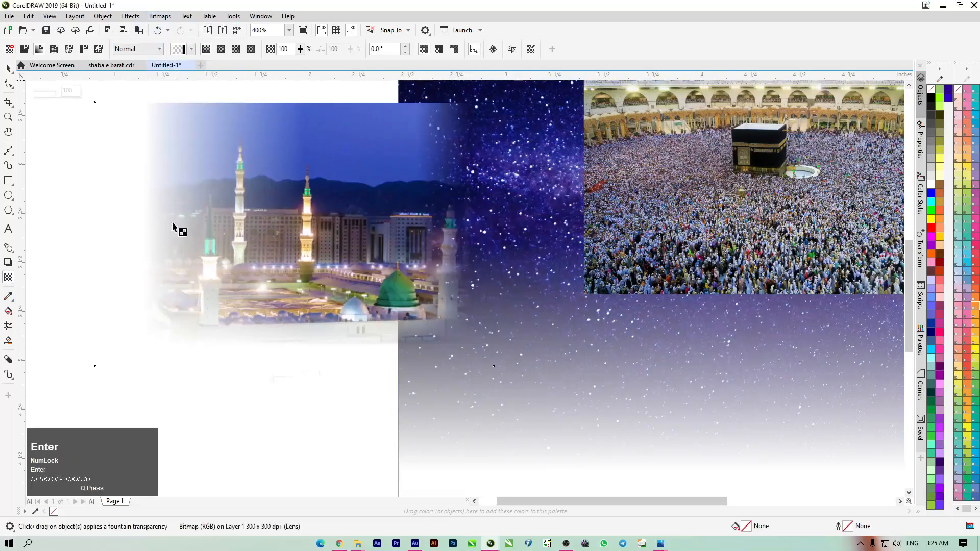
# - Fade the sky at the top of the Medina photo and scale the photo down to about 0.848 by 0.566 inch
pyautogui.moveTo(329, 205)
pyautogui.mouseDown()
pyautogui.moveTo(329, 129)
pyautogui.moveTo(328, 203)
pyautogui.mouseUp()
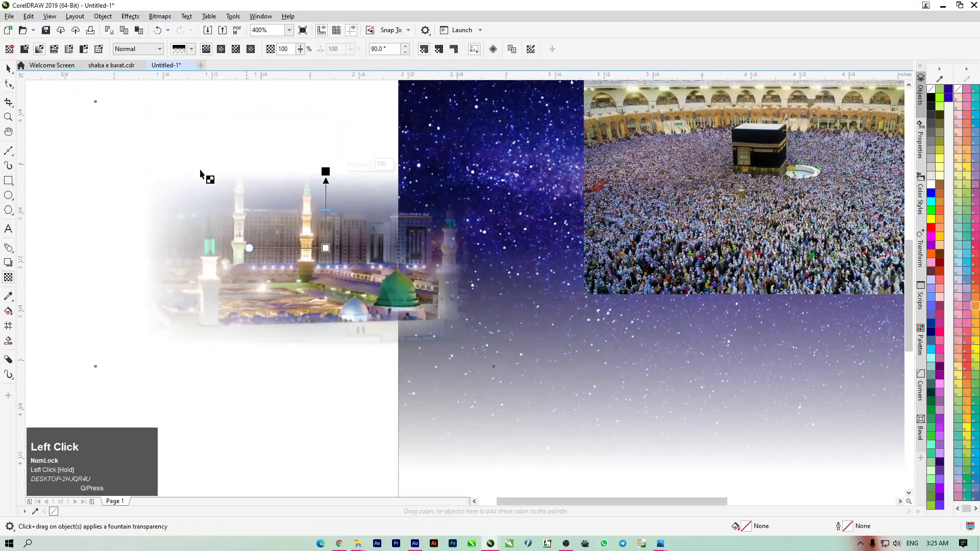
pyautogui.click(7, 69)
pyautogui.moveTo(316, 250); pyautogui.dragTo(313, 250)
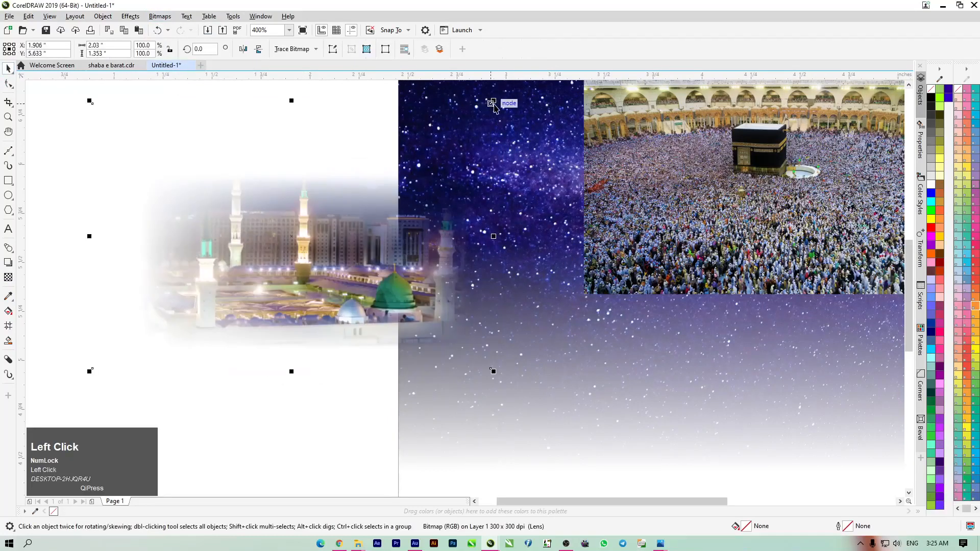
pyautogui.moveTo(495, 102); pyautogui.dragTo(376, 179)
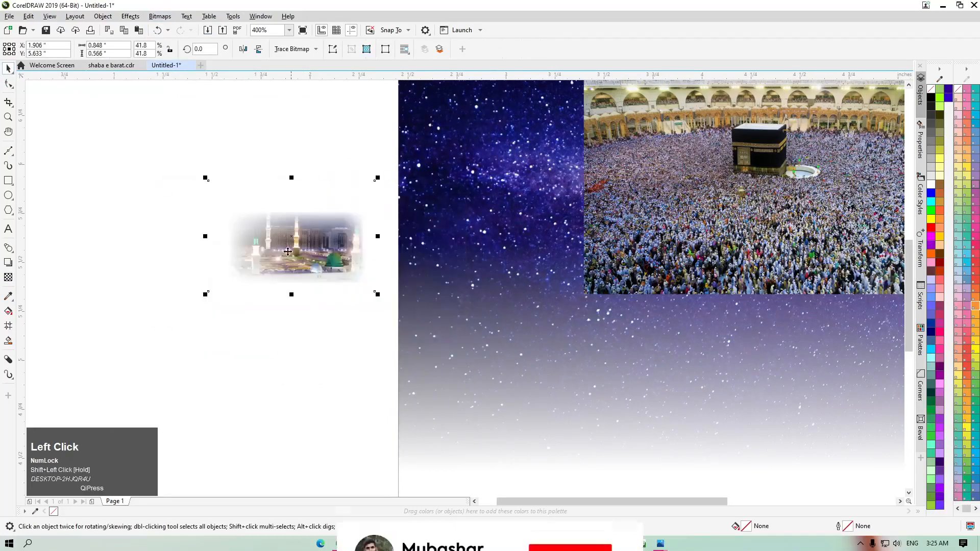
# - Move the Kaaba photo off the page, place the Medina photo on the galaxy background, and enlarge it to about 2.463 by 1.642 inch
pyautogui.scroll(-2, 236, 250)
pyautogui.moveTo(450, 233); pyautogui.dragTo(739, 229)
pyautogui.moveTo(306, 271); pyautogui.dragTo(540, 243)
pyautogui.moveTo(457, 199); pyautogui.dragTo(532, 205)
pyautogui.moveTo(612, 240); pyautogui.dragTo(638, 258)
pyautogui.moveTo(577, 222); pyautogui.dragTo(570, 219)
pyautogui.moveTo(634, 261); pyautogui.dragTo(644, 265)
pyautogui.moveTo(583, 219); pyautogui.dragTo(584, 217)
# - Move the Kaaba photo beside the page's left edge, fade its bottom with a fountain transparency, and convert it to a 300 dpi bitmap
pyautogui.moveTo(759, 213); pyautogui.dragTo(208, 251)
pyautogui.click(9, 277)
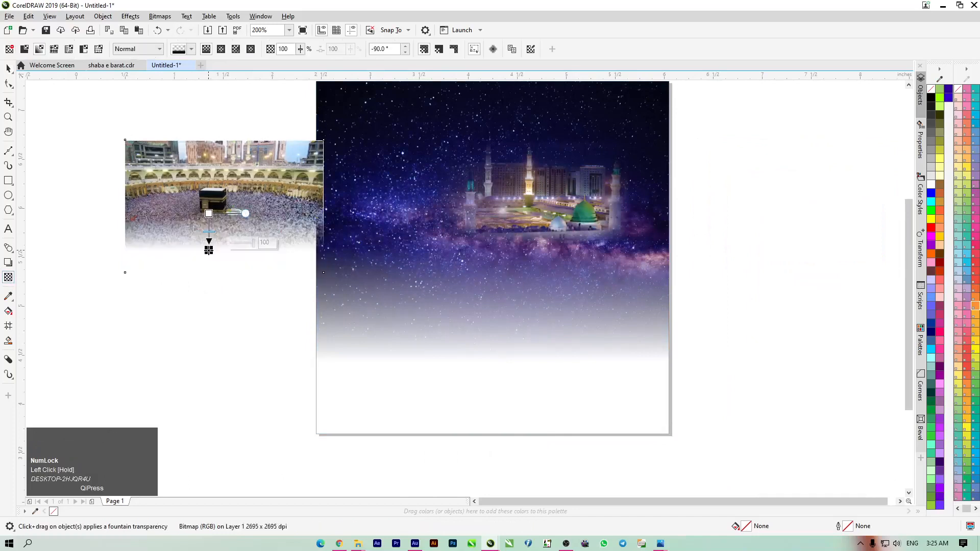
pyautogui.click(160, 16)
pyautogui.click(185, 29)
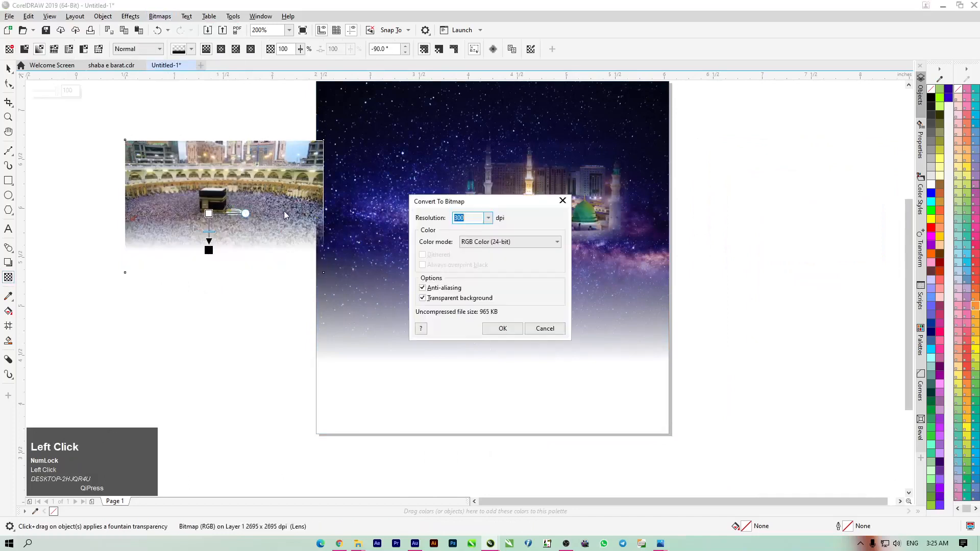
pyautogui.press('Return')
# - Fade the Kaaba photo's right side with a fountain transparency ending just beyond the Kaaba and convert it to a 300 dpi bitmap
pyautogui.moveTo(279, 204); pyautogui.dragTo(306, 204)
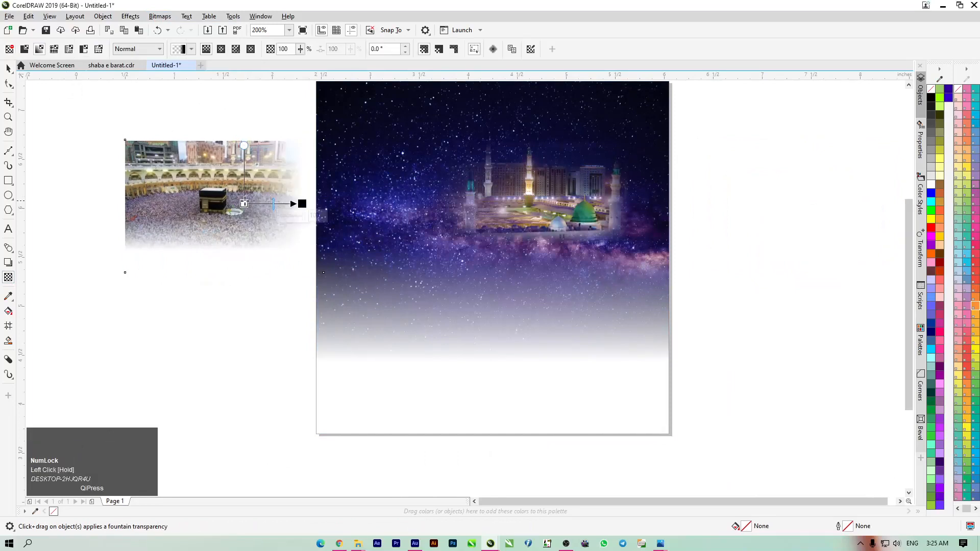
pyautogui.click(217, 201)
pyautogui.moveTo(217, 204); pyautogui.dragTo(235, 204)
pyautogui.moveTo(301, 204); pyautogui.dragTo(275, 204)
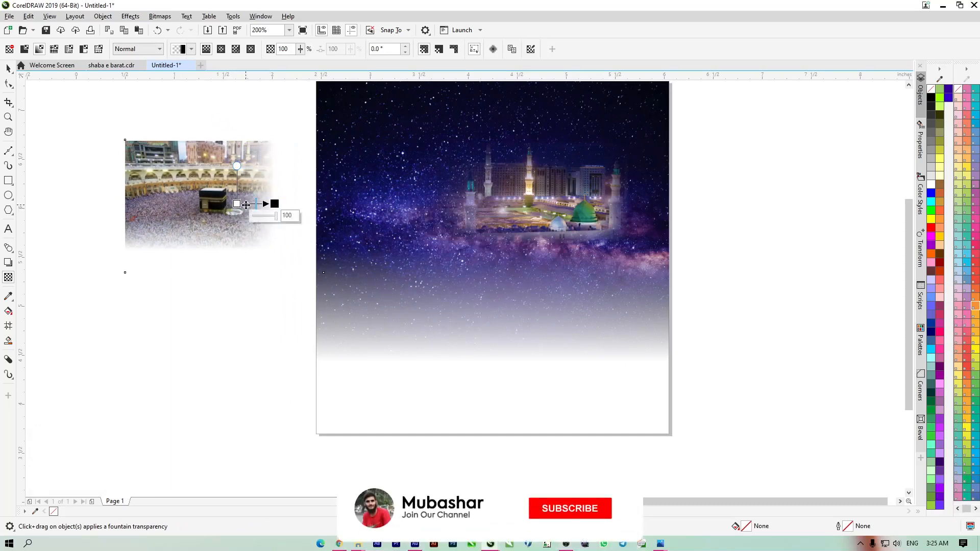
pyautogui.moveTo(246, 204); pyautogui.dragTo(242, 203)
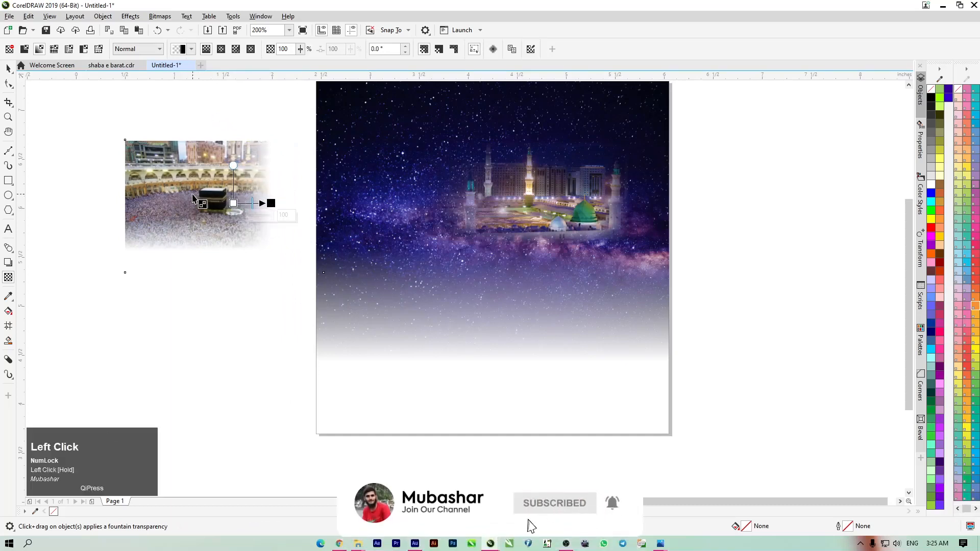
pyautogui.click(160, 16)
pyautogui.click(174, 30)
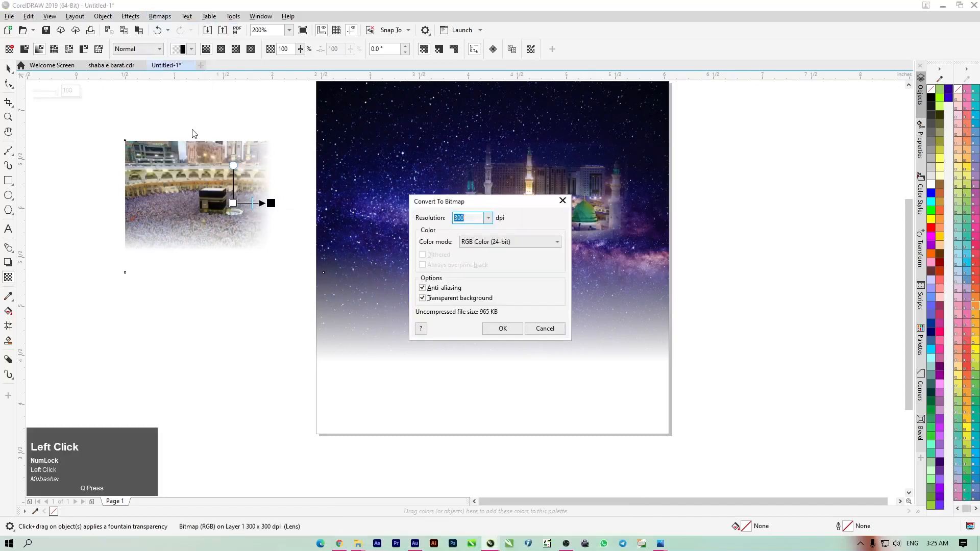
pyautogui.press('Return')
# - Fade the Kaaba photo's left side with a fountain transparency and convert it to a bitmap
pyautogui.moveTo(195, 200); pyautogui.dragTo(154, 199)
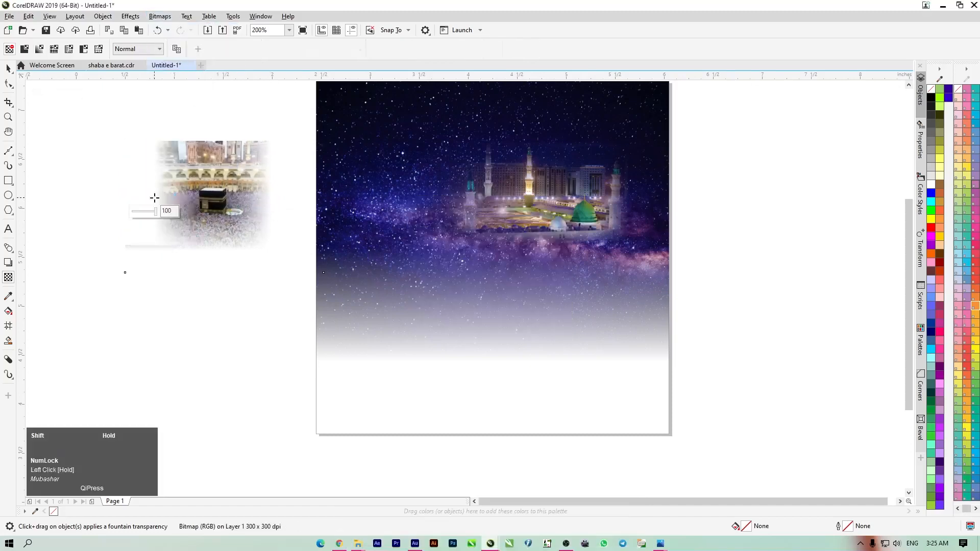
pyautogui.click(160, 16)
pyautogui.click(173, 30)
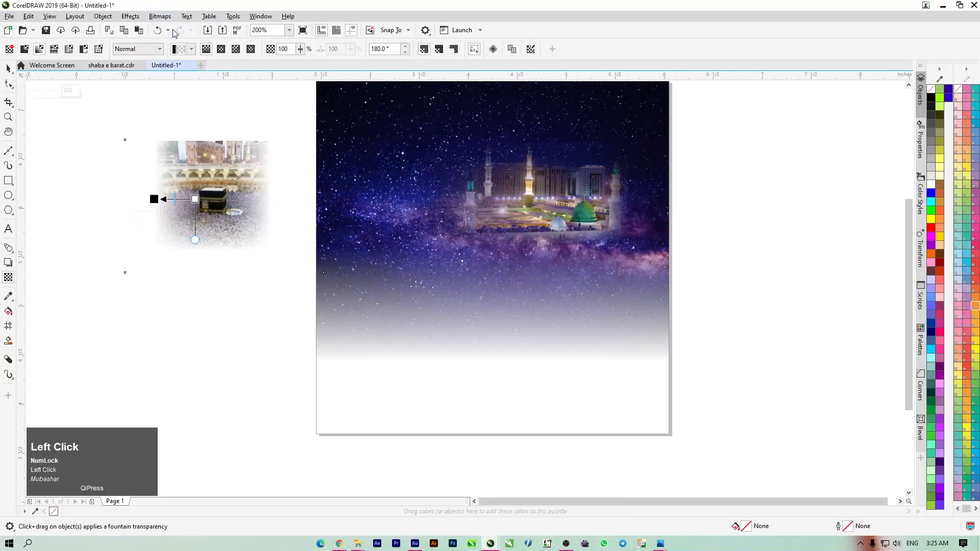
pyautogui.press('Return')
# - Fade out the buildings above the arches at the top of the Kaaba photo and convert it to a 300 dpi bitmap
pyautogui.scroll(2, 130, 149)
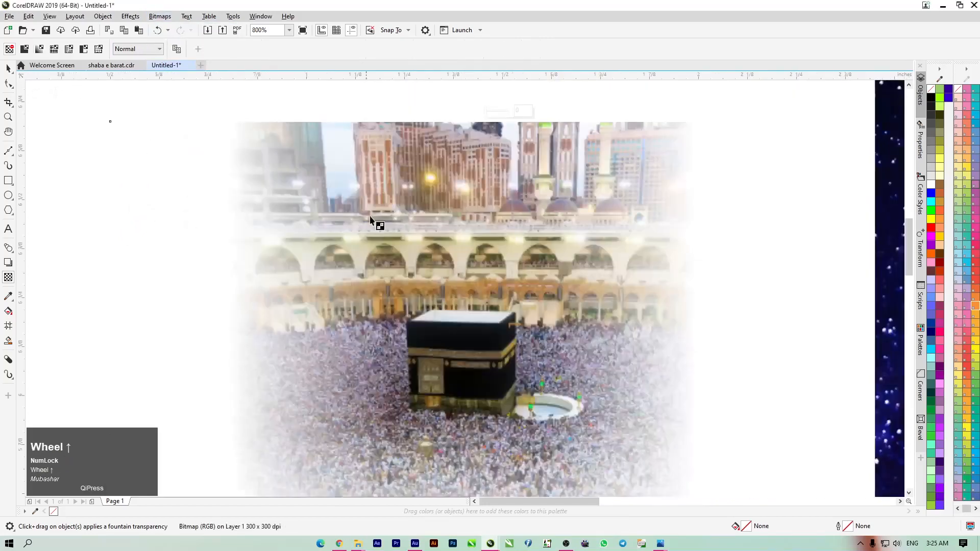
pyautogui.moveTo(475, 293); pyautogui.dragTo(475, 143)
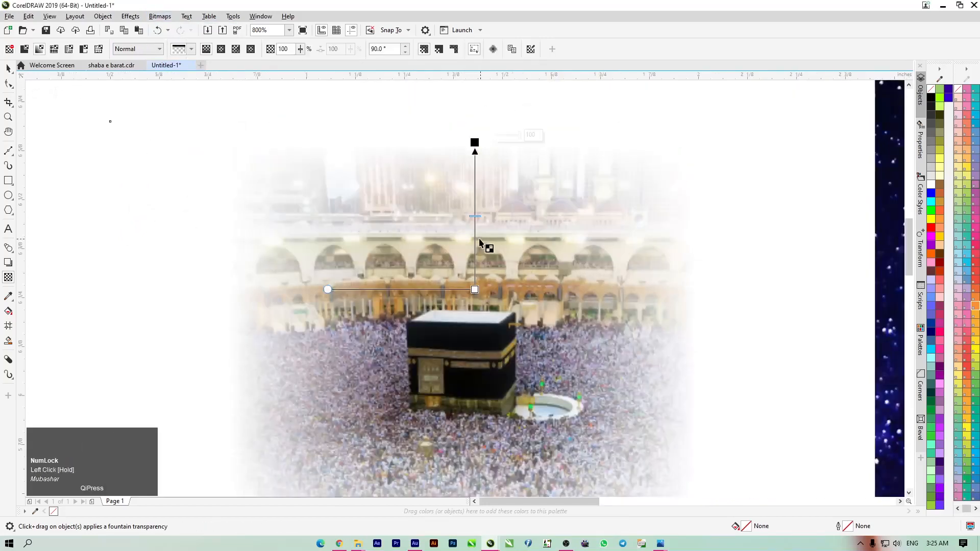
pyautogui.moveTo(477, 143); pyautogui.dragTo(476, 202)
pyautogui.click(158, 16)
pyautogui.click(190, 29)
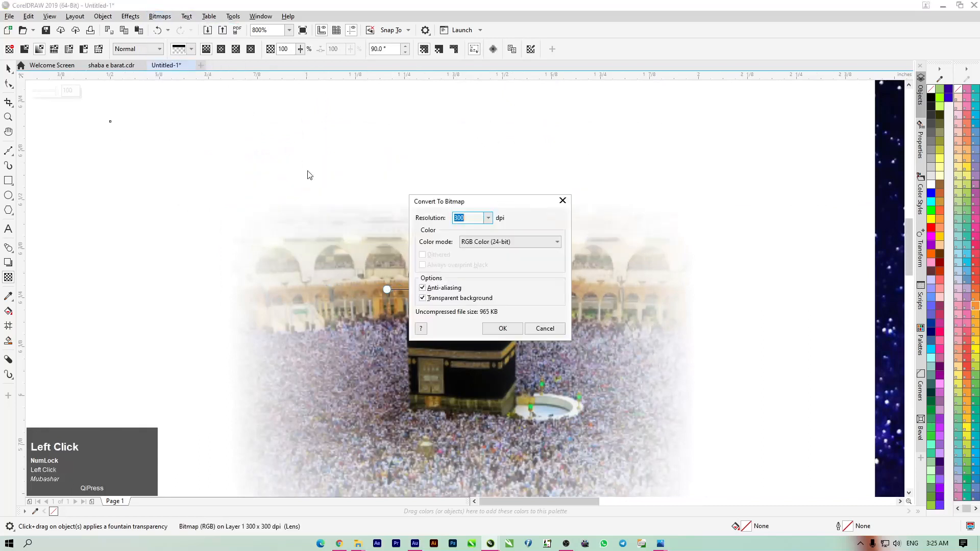
pyautogui.press('Return')
# - Place the Kaaba photo on the galaxy, scale it to about 2.469 by 1.646 inch, and shift the Medina photo slightly left to overlap it
pyautogui.scroll(-2, 327, 182)
pyautogui.click(8, 68)
pyautogui.moveTo(352, 227); pyautogui.dragTo(573, 229)
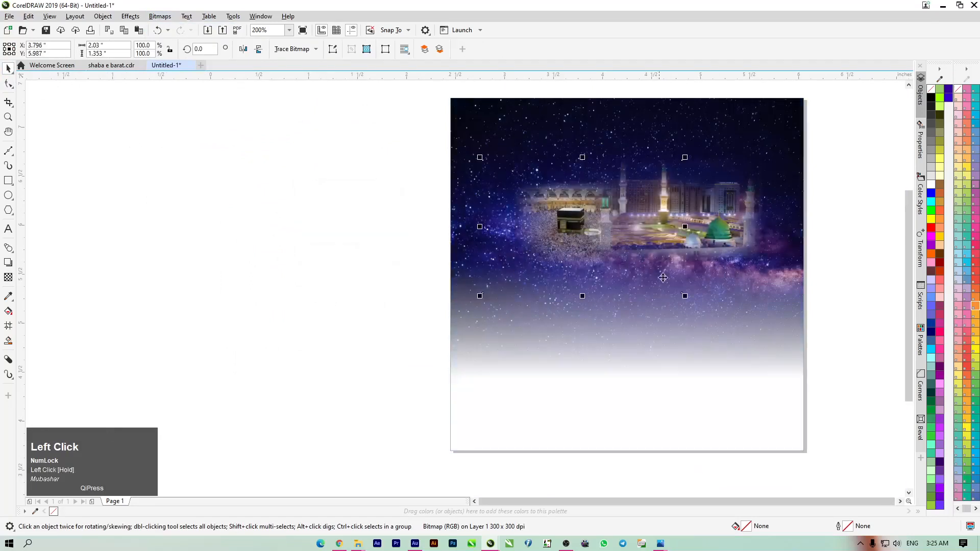
pyautogui.moveTo(685, 296); pyautogui.dragTo(706, 313)
pyautogui.moveTo(486, 266); pyautogui.dragTo(582, 236)
pyautogui.moveTo(685, 233)
pyautogui.mouseDown()
pyautogui.moveTo(639, 230)
pyautogui.moveTo(690, 238)
pyautogui.moveTo(675, 246)
pyautogui.mouseUp()
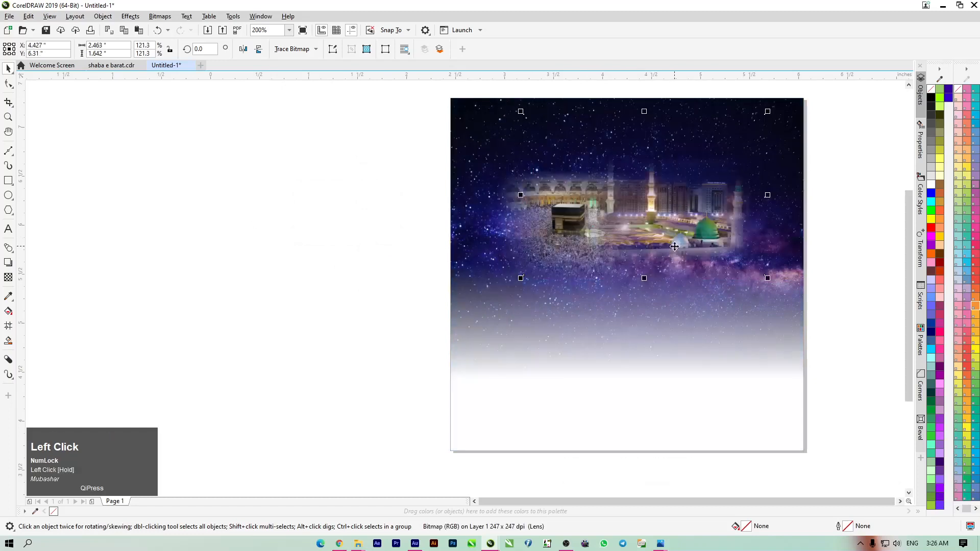
# - Shift the Kaaba photo slightly right, enlarge it to about 2.678 by 1.785 inch, and nudge the Medina photo up
pyautogui.click(322, 225)
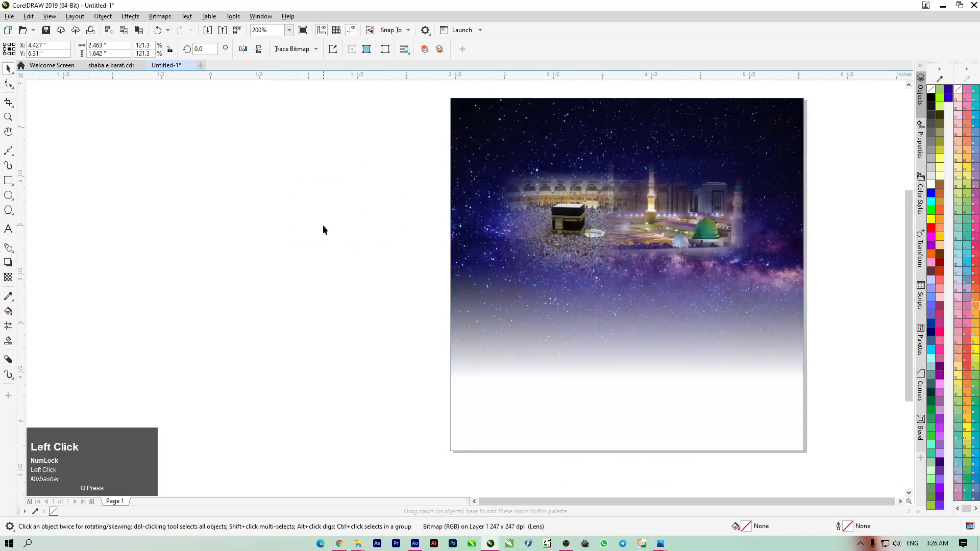
pyautogui.moveTo(571, 226); pyautogui.dragTo(587, 225)
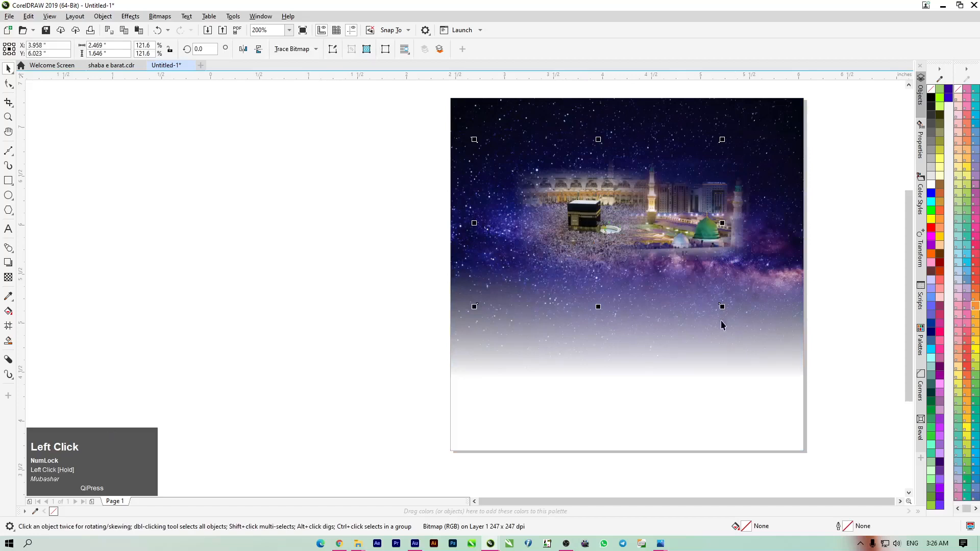
pyautogui.moveTo(723, 306)
pyautogui.mouseDown()
pyautogui.moveTo(733, 324)
pyautogui.moveTo(732, 313)
pyautogui.mouseUp()
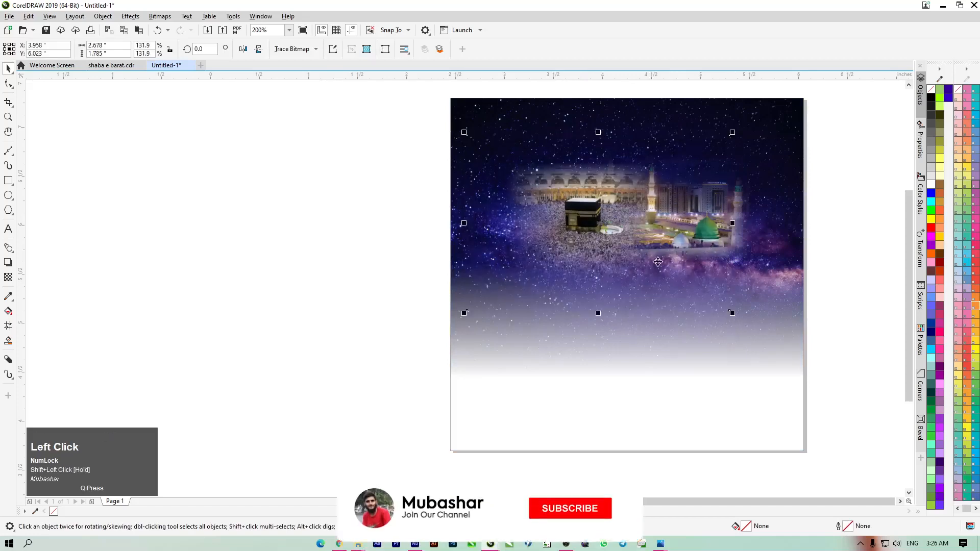
pyautogui.click(738, 246)
pyautogui.press('Up')
pyautogui.press('Up')
pyautogui.press('Up')
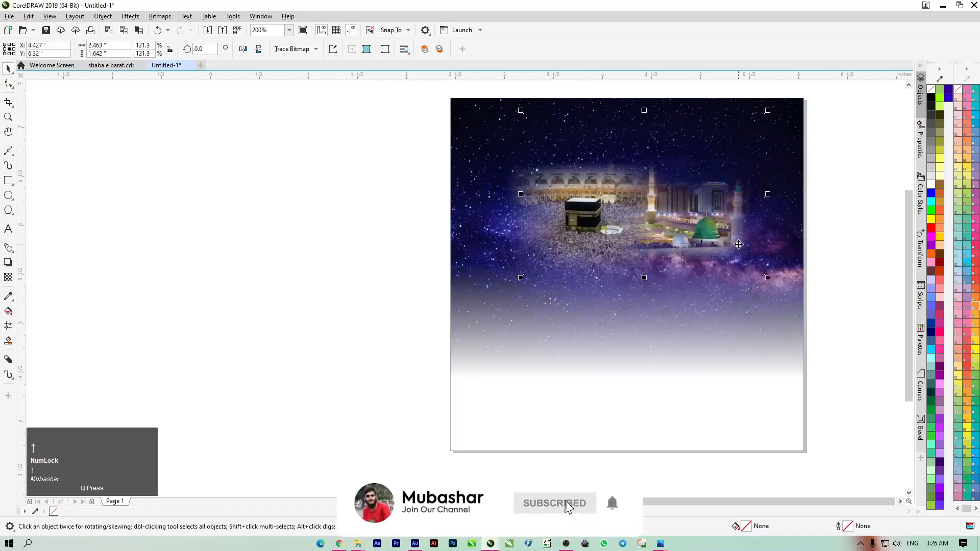
# - Select both mosque photos, scale them together to about 3.092 by 2.065 inch, and nudge them slightly left and down
pyautogui.moveTo(842, 142); pyautogui.dragTo(650, 225)
pyautogui.scroll(-1, 651, 226)
pyautogui.moveTo(762, 157); pyautogui.dragTo(450, 333)
pyautogui.scroll(1, 658, 217)
pyautogui.scroll(2, 660, 217)
pyautogui.moveTo(659, 217); pyautogui.dragTo(688, 274)
pyautogui.scroll(-1, 591, 271)
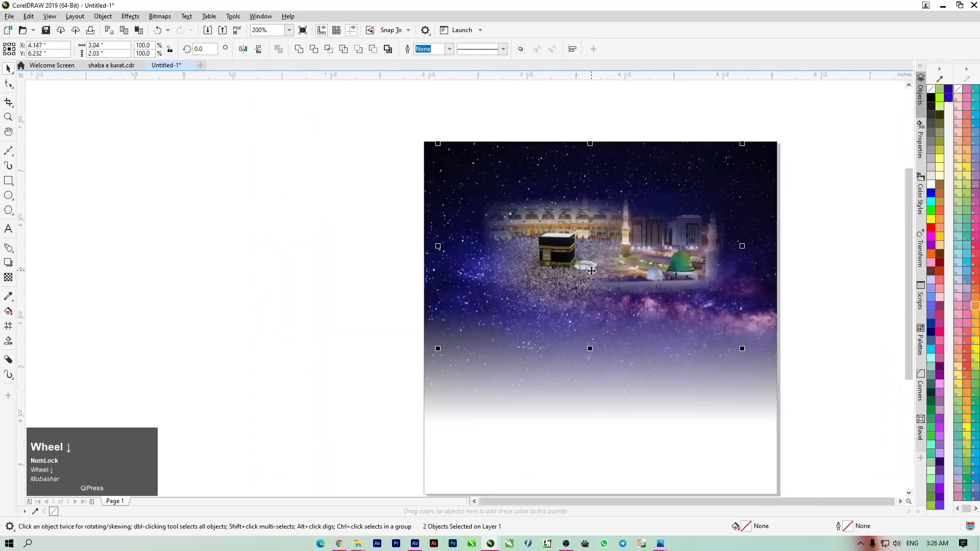
pyautogui.moveTo(742, 351); pyautogui.dragTo(744, 361)
pyautogui.press('Left')
pyautogui.press('Left')
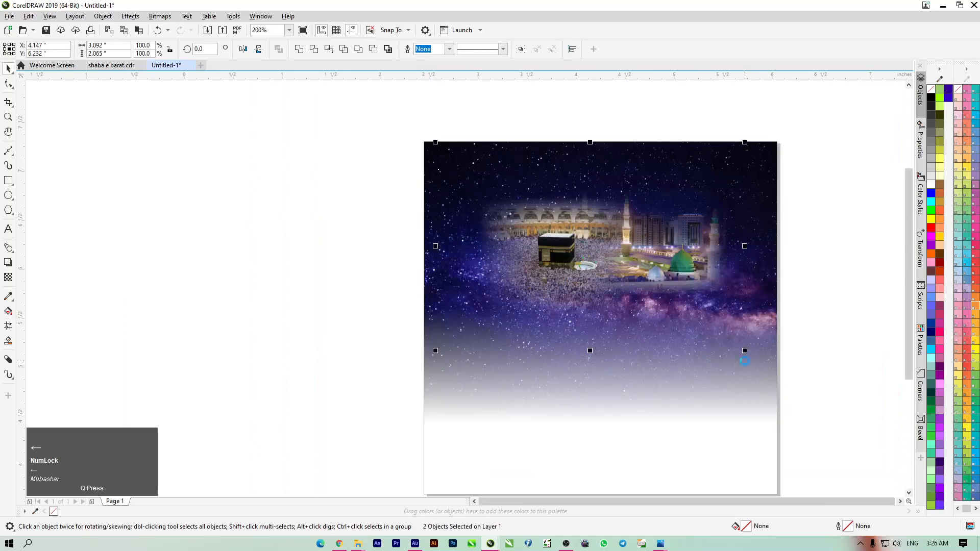
pyautogui.press('Down')
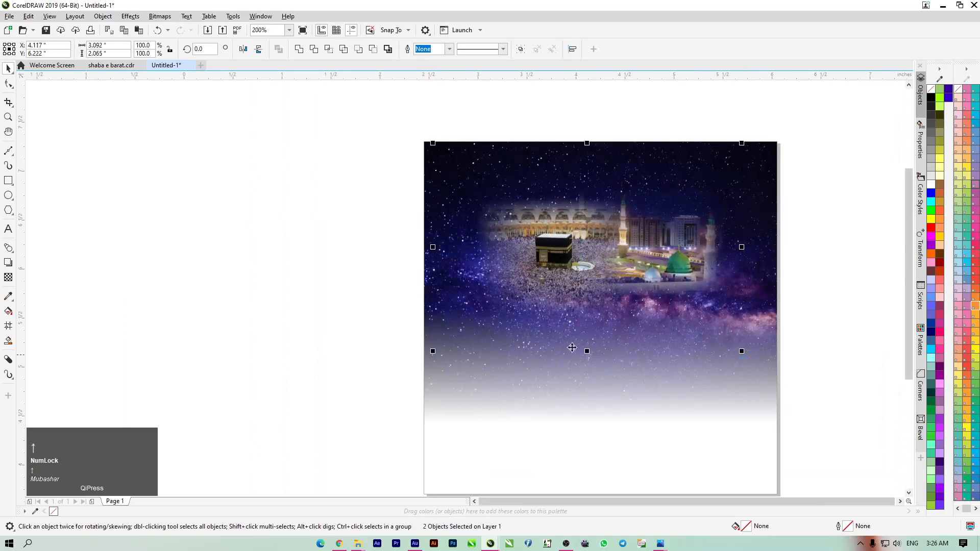
pyautogui.click(165, 250)
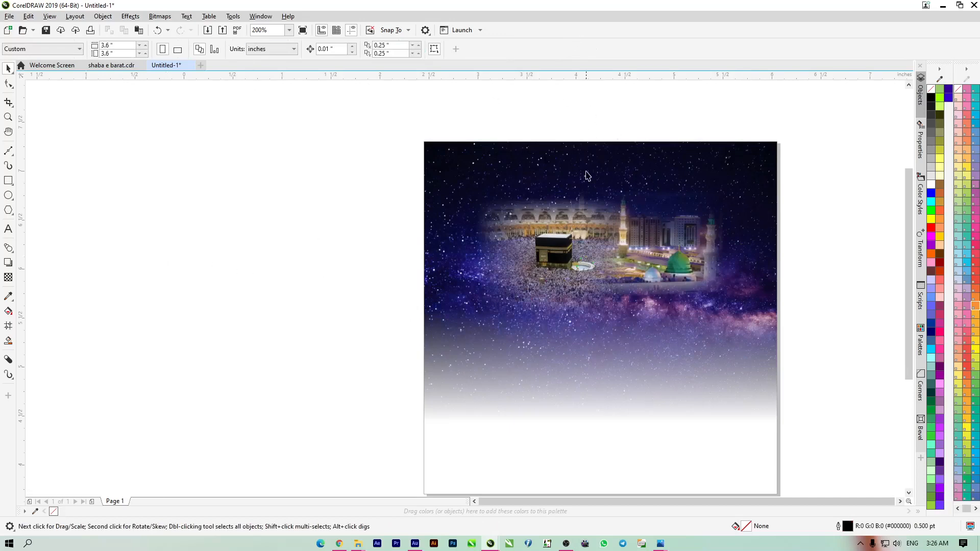
# - Switch to File Explorer and bring the dark night-sky photo with the moon into the drawing
pyautogui.click(359, 544)
pyautogui.click(374, 509)
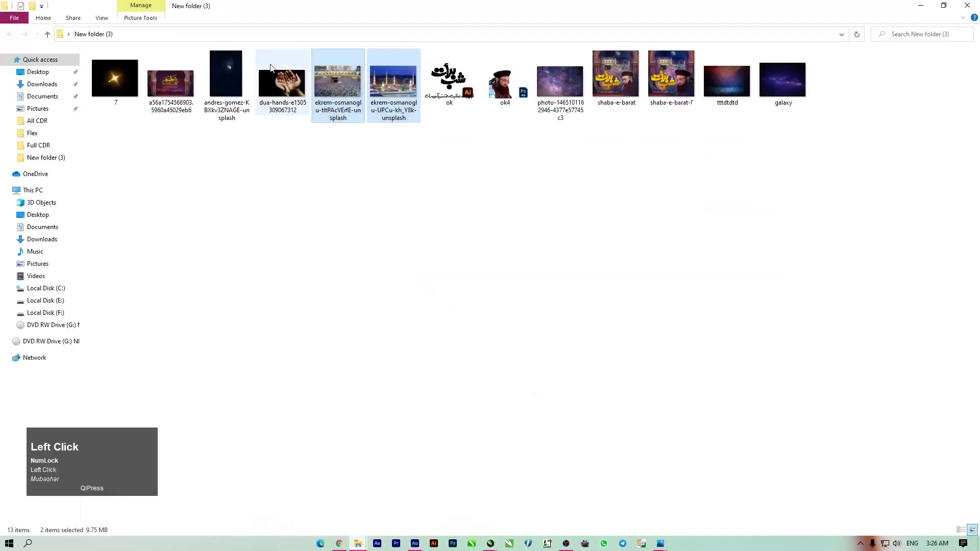
pyautogui.click(231, 81)
pyautogui.moveTo(231, 98); pyautogui.dragTo(225, 208)
pyautogui.moveTo(302, 159); pyautogui.dragTo(305, 159)
pyautogui.scroll(-8, 307, 159)
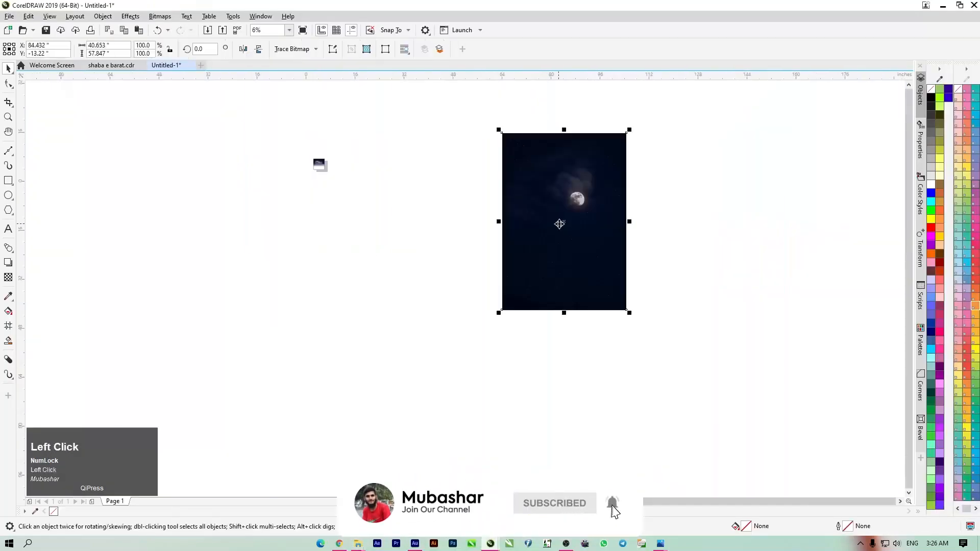
# - Scale the moon photo down to about 4.866 by 6.924 inch and center it on the page
pyautogui.moveTo(560, 223); pyautogui.dragTo(447, 231)
pyautogui.moveTo(518, 137); pyautogui.dragTo(439, 294)
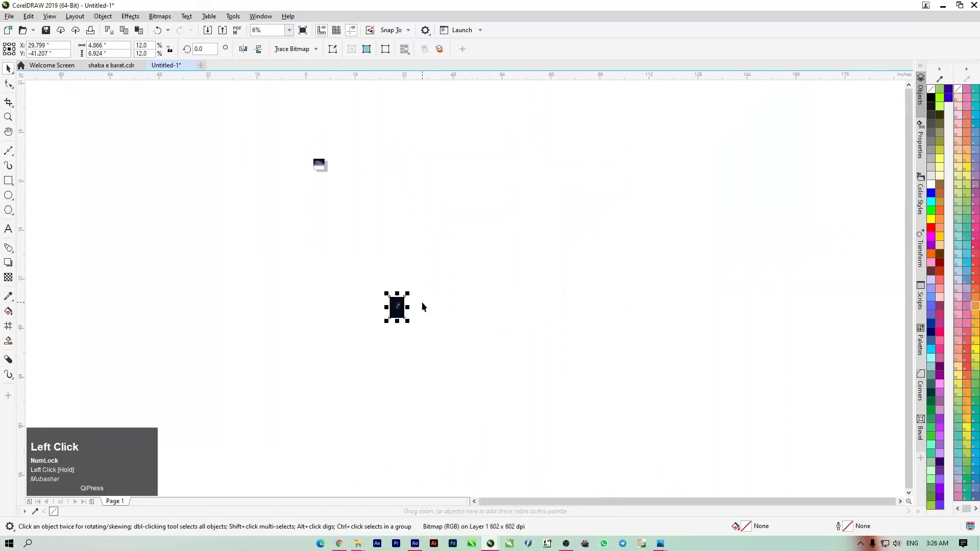
pyautogui.press('p')
pyautogui.press('F4')
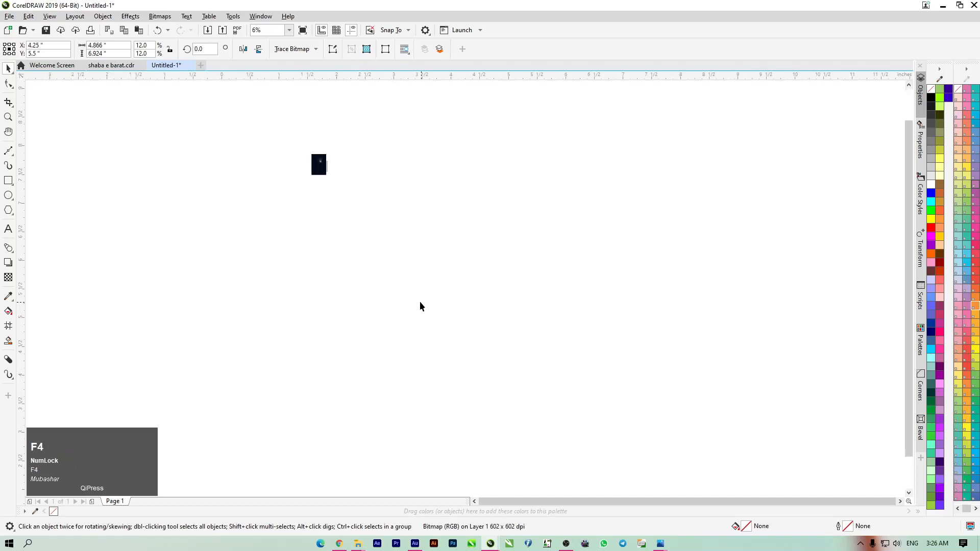
# - Scale the moon photo to about 1.832 by 2.607 inch and position it so the moon sits above the mosques
pyautogui.moveTo(378, 256); pyautogui.dragTo(250, 260)
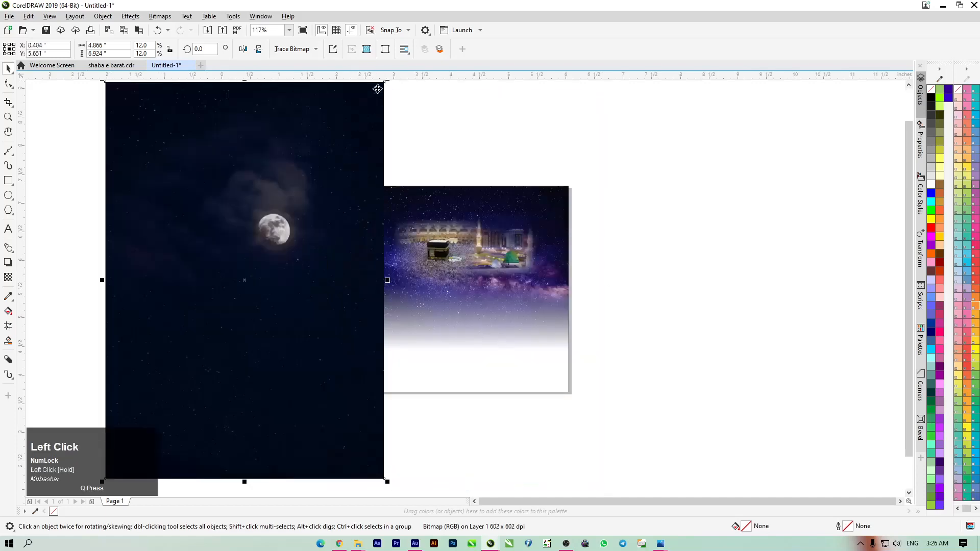
pyautogui.moveTo(385, 480); pyautogui.dragTo(287, 341)
pyautogui.moveTo(247, 286); pyautogui.dragTo(491, 257)
pyautogui.scroll(3, 490, 262)
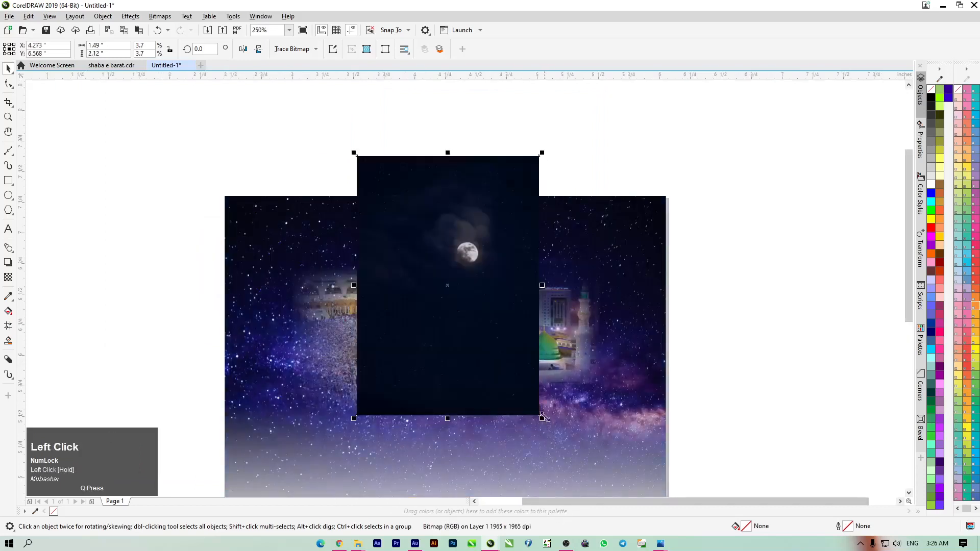
pyautogui.moveTo(542, 419); pyautogui.dragTo(573, 447)
pyautogui.moveTo(484, 364); pyautogui.dragTo(479, 358)
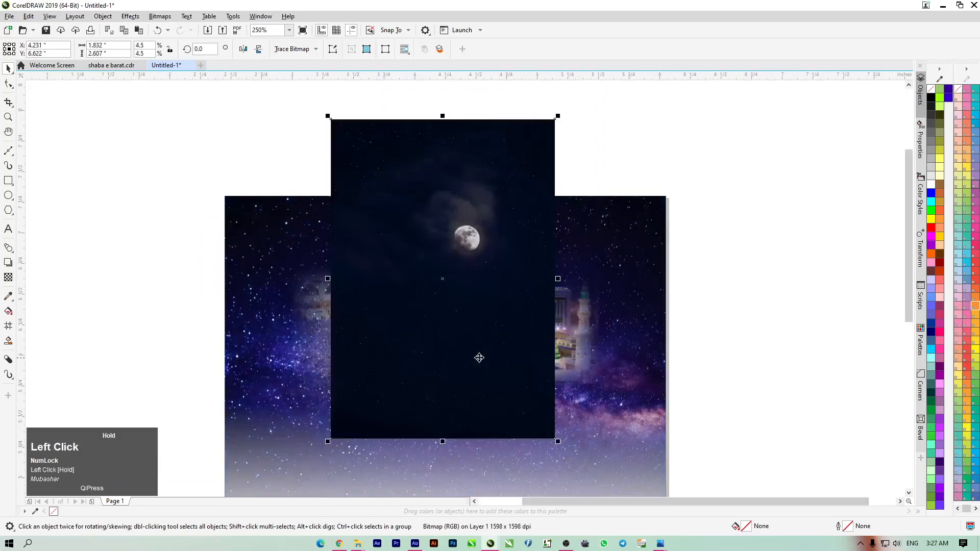
# - Fade the moon photo's lower part with a fountain transparency starting just below the moon and convert it to a bitmap
pyautogui.click(9, 277)
pyautogui.moveTo(428, 253); pyautogui.dragTo(429, 325)
pyautogui.click(160, 16)
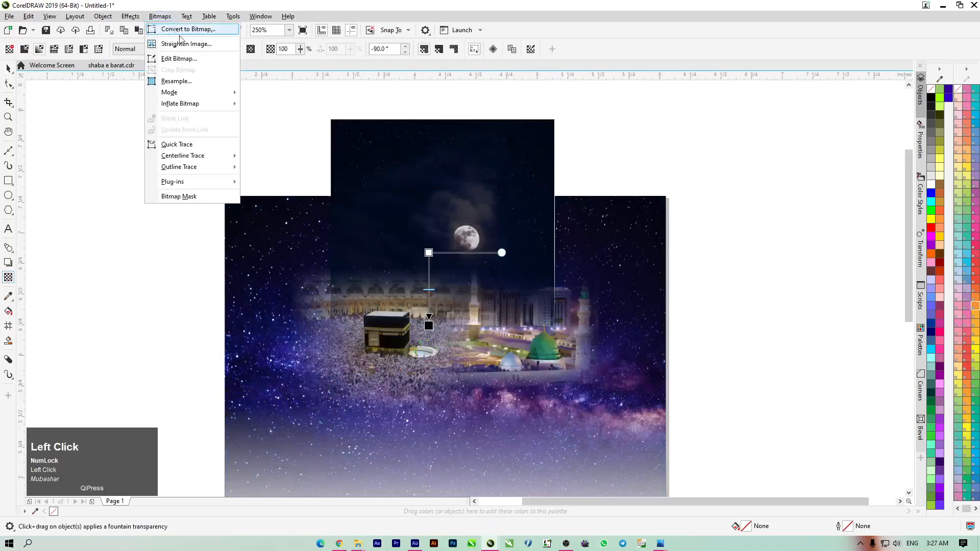
pyautogui.click(181, 26)
pyautogui.press('Return')
# - Fade the moon photo's right side with a fountain transparency and convert it to a bitmap
pyautogui.moveTo(493, 232); pyautogui.dragTo(546, 231)
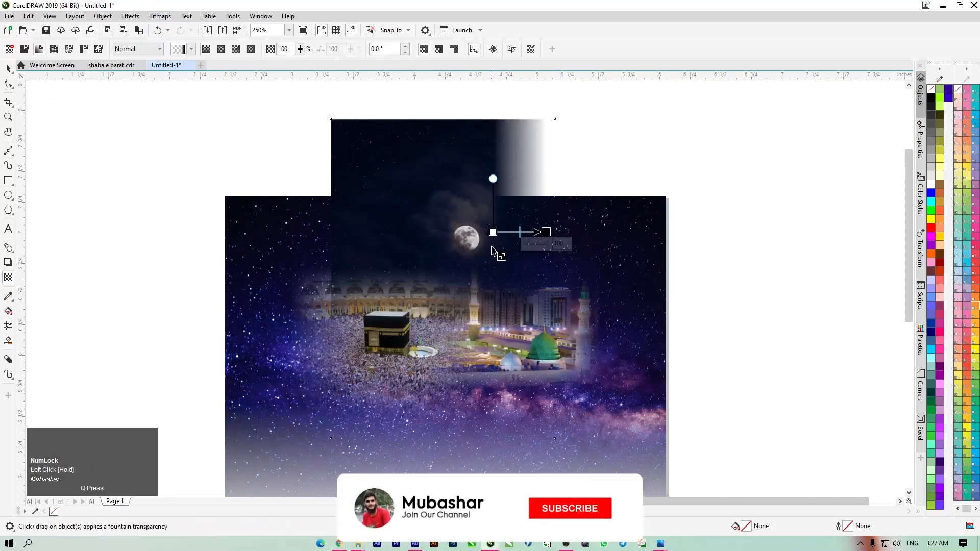
pyautogui.click(153, 18)
pyautogui.click(153, 16)
pyautogui.click(153, 17)
pyautogui.click(176, 30)
pyautogui.press('Return')
# - Fade the moon photo's left side with a fountain transparency, move the fade's start further left, and convert it to a bitmap
pyautogui.moveTo(436, 210); pyautogui.dragTo(350, 211)
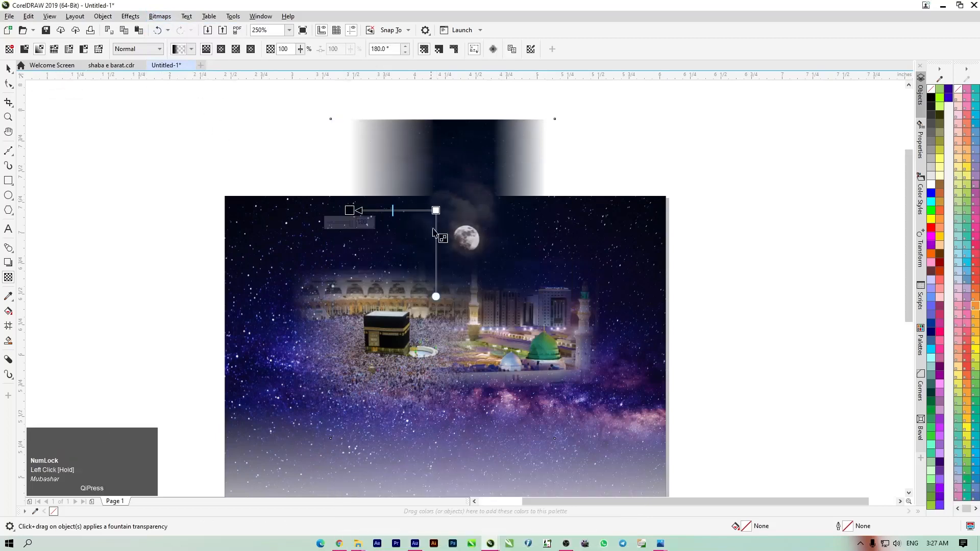
pyautogui.moveTo(436, 210); pyautogui.dragTo(422, 210)
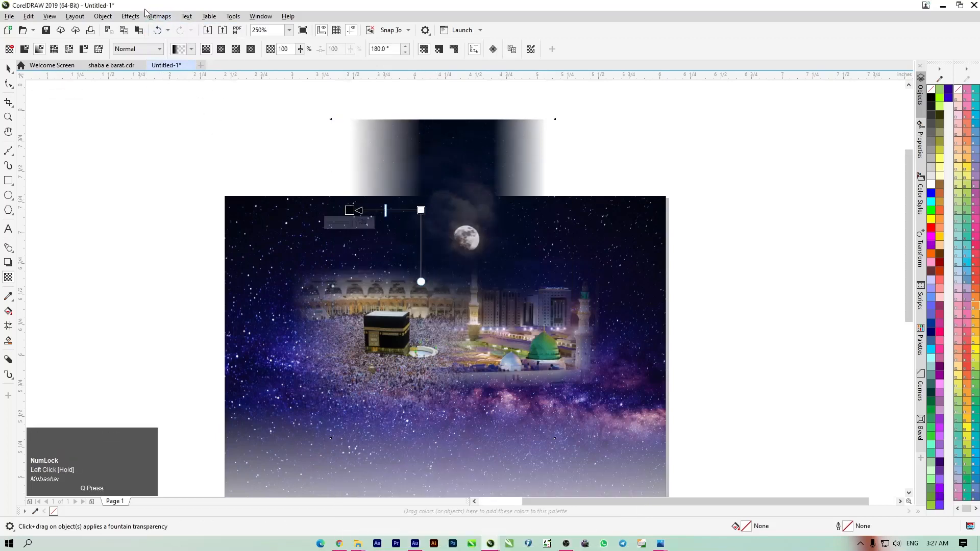
pyautogui.click(150, 16)
pyautogui.click(186, 29)
pyautogui.press('Return')
# - Fade the top of the moon photo with an upward fountain transparency starting just above the moon
pyautogui.moveTo(460, 204); pyautogui.dragTo(461, 134)
pyautogui.moveTo(461, 186); pyautogui.dragTo(462, 196)
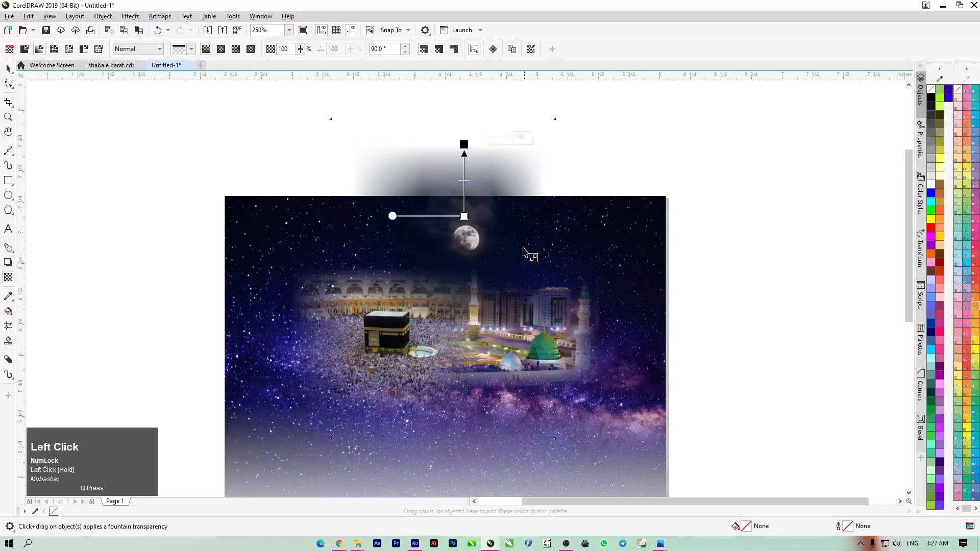
pyautogui.click(8, 69)
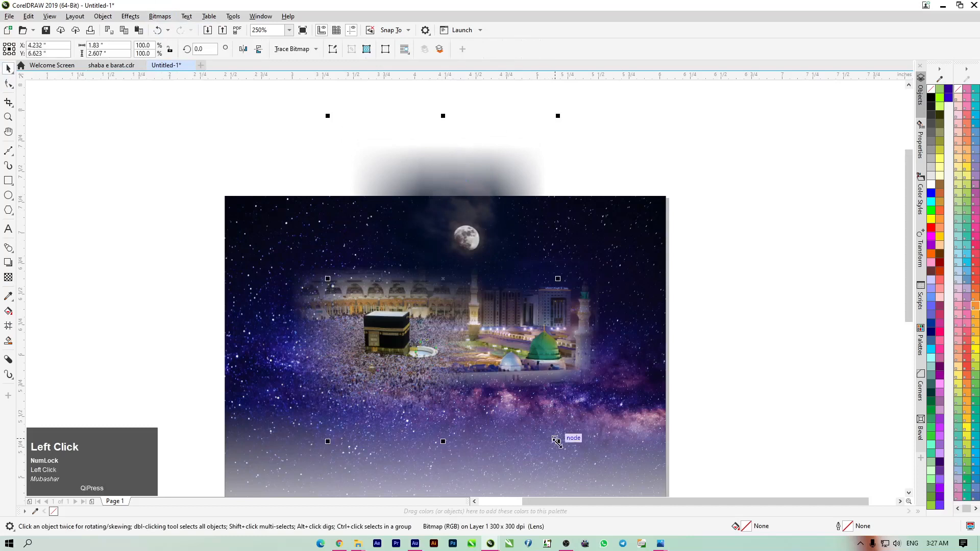
# - Enlarge the faded moon photo to about 2.936 by 4.183 inch and position it above the mosque photos
pyautogui.moveTo(558, 443); pyautogui.dragTo(639, 479)
pyautogui.moveTo(479, 242); pyautogui.dragTo(465, 259)
pyautogui.moveTo(567, 102); pyautogui.dragTo(612, 200)
pyautogui.scroll(-2, 482, 123)
pyautogui.scroll(1, 502, 161)
pyautogui.moveTo(457, 155); pyautogui.dragTo(456, 162)
# - PowerClip the faded moon photo inside the 3.6 by 3.6 inch page rectangle
pyautogui.rightClick(442, 125)
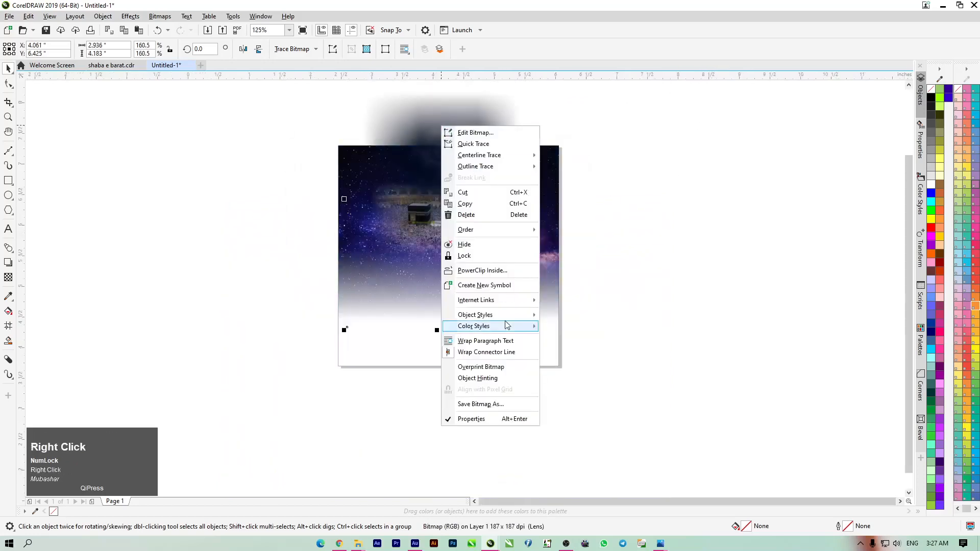
pyautogui.click(485, 270)
pyautogui.click(543, 344)
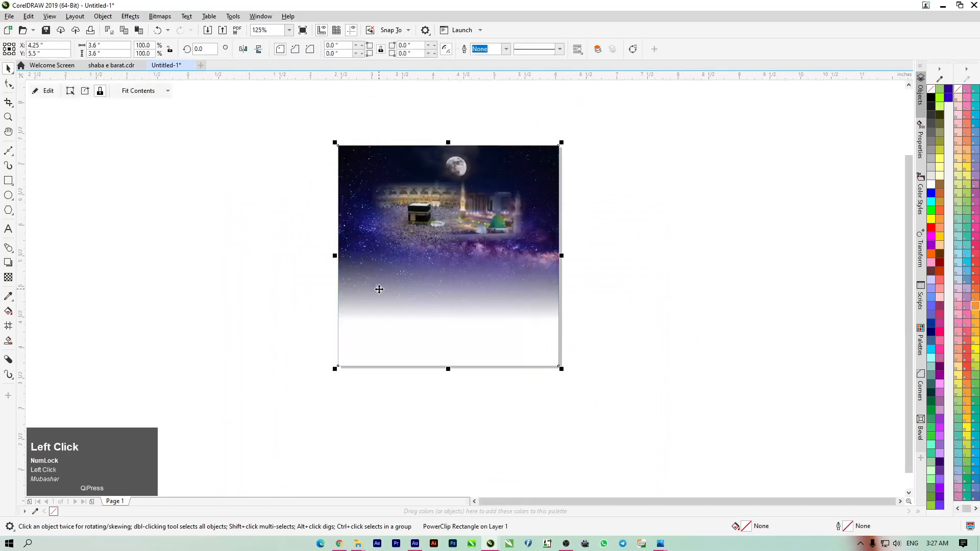
pyautogui.press('F4')
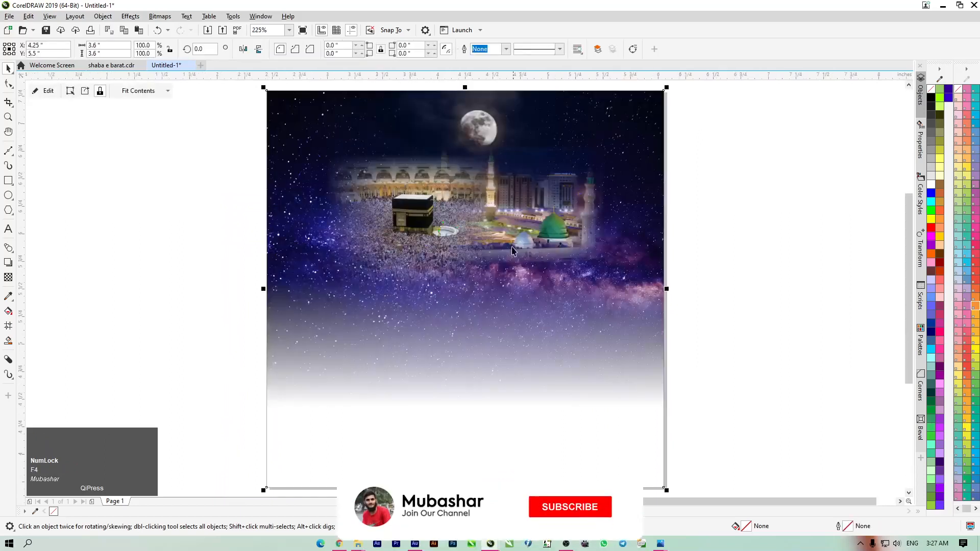
# - Select both faded mosque photos together and PowerClip them inside the page rectangle
pyautogui.keyDown('ctrl'); pyautogui.click(495, 269); pyautogui.keyUp('ctrl')
pyautogui.click(111, 274)
pyautogui.click(492, 412)
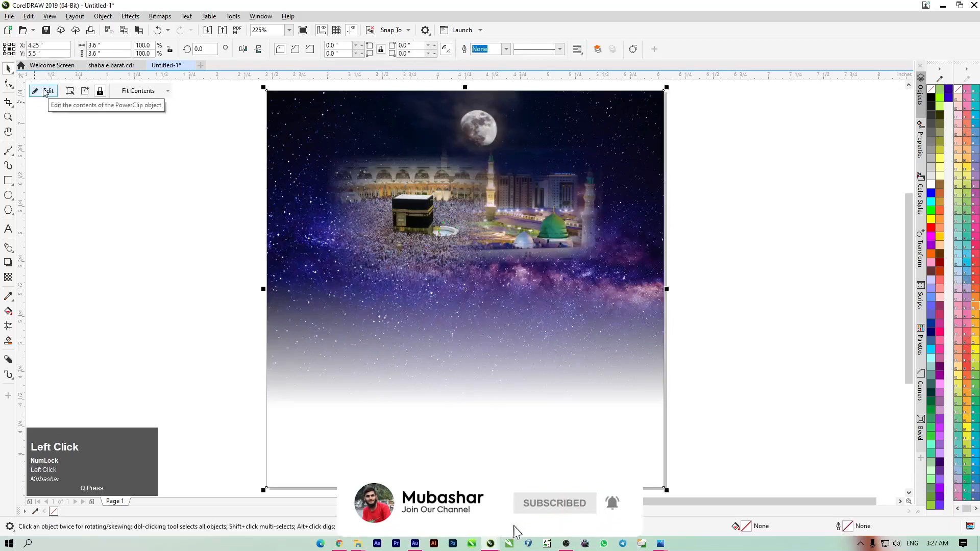
pyautogui.click(567, 315)
pyautogui.click(567, 315)
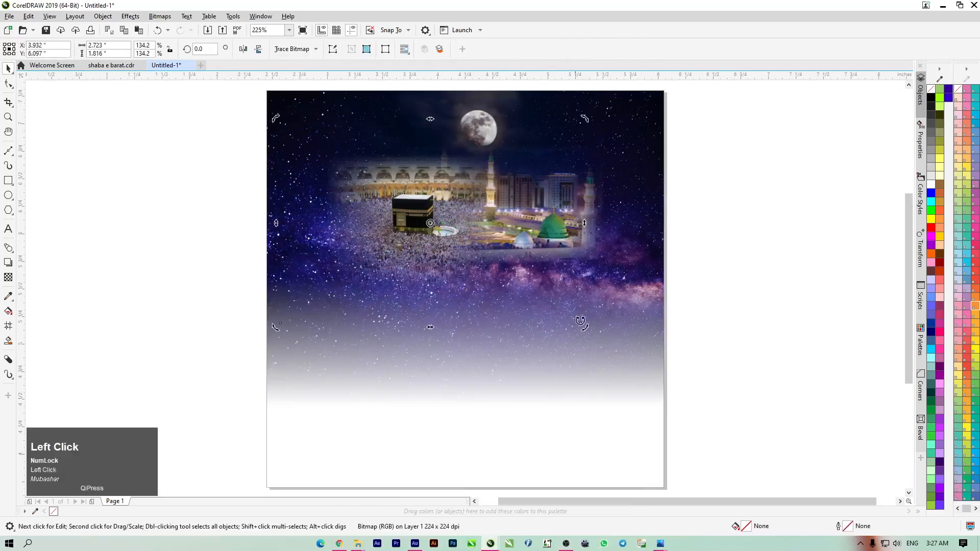
pyautogui.click(147, 209)
pyautogui.scroll(-3, 213, 204)
pyautogui.click(195, 148)
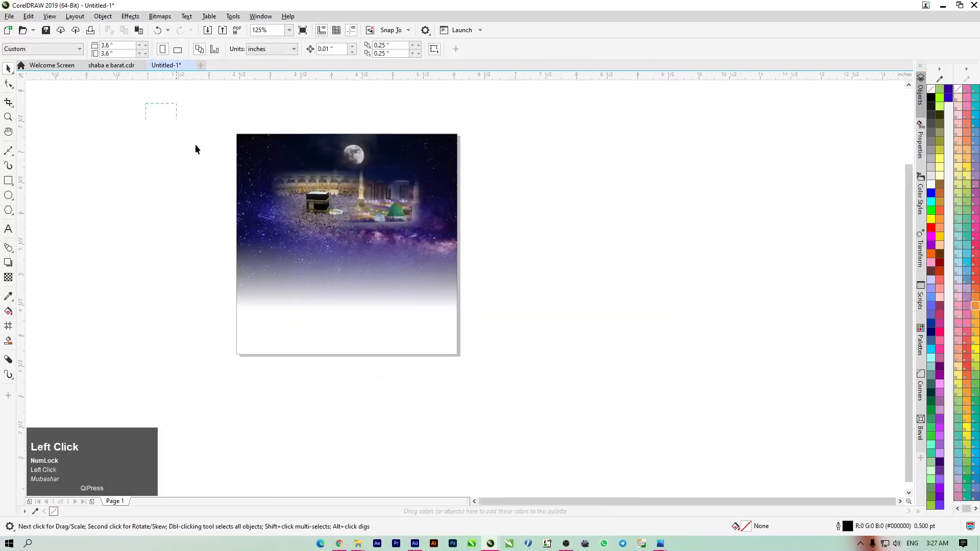
pyautogui.moveTo(679, 304); pyautogui.dragTo(678, 305)
pyautogui.rightClick(399, 207)
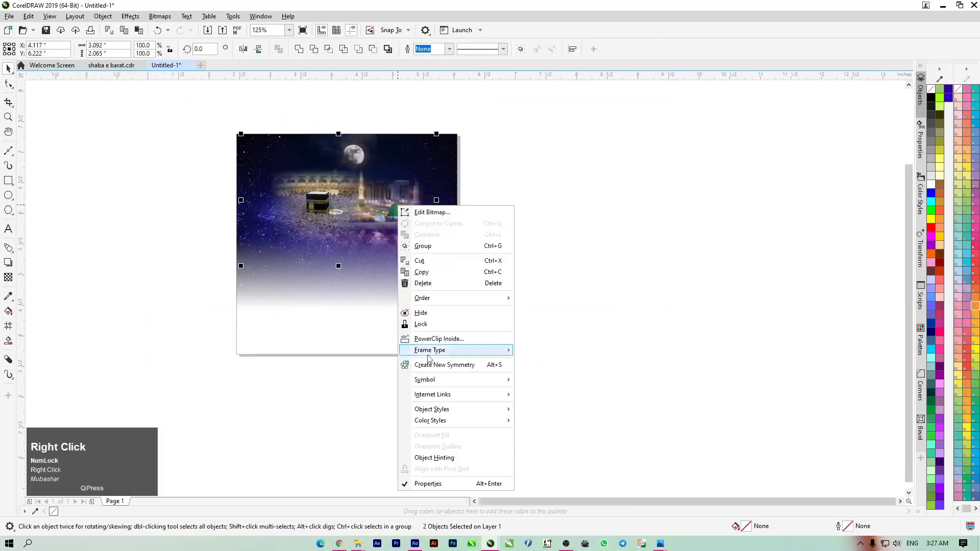
pyautogui.click(436, 339)
pyautogui.click(379, 311)
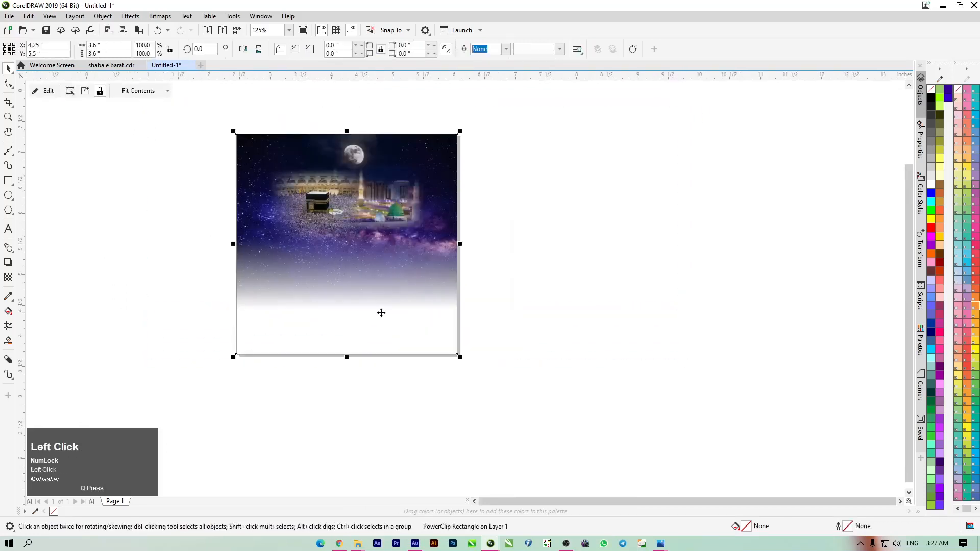
pyautogui.press('F4')
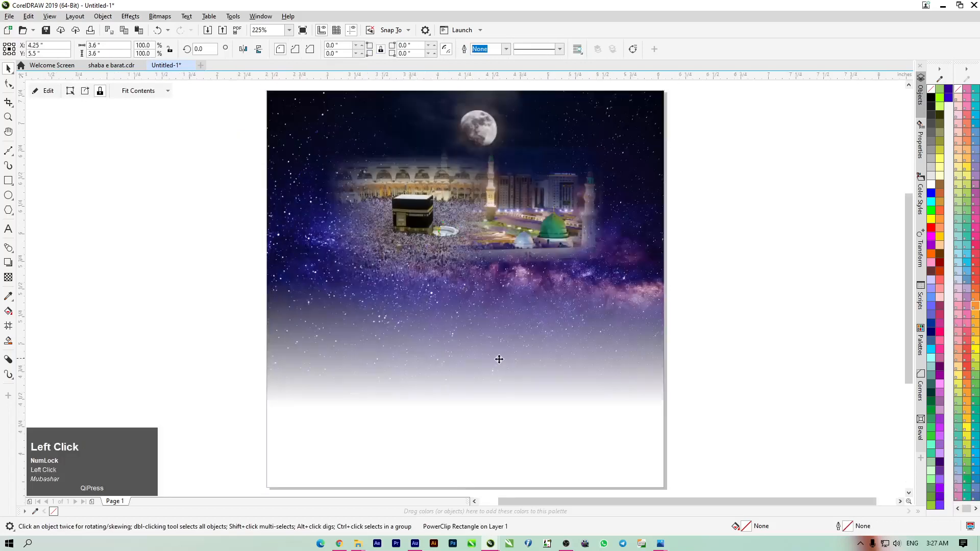
# - Edit the PowerClip contents, try the green-domed mosque photo in front of the Kaaba photo, send it back behind, and finish editing
pyautogui.moveTo(503, 359); pyautogui.dragTo(459, 399)
pyautogui.press('p')
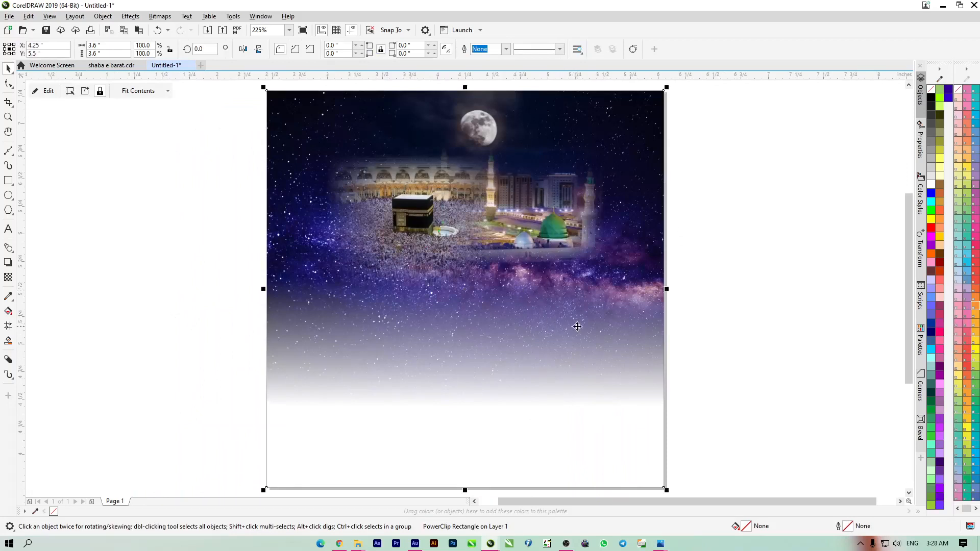
pyautogui.click(595, 282)
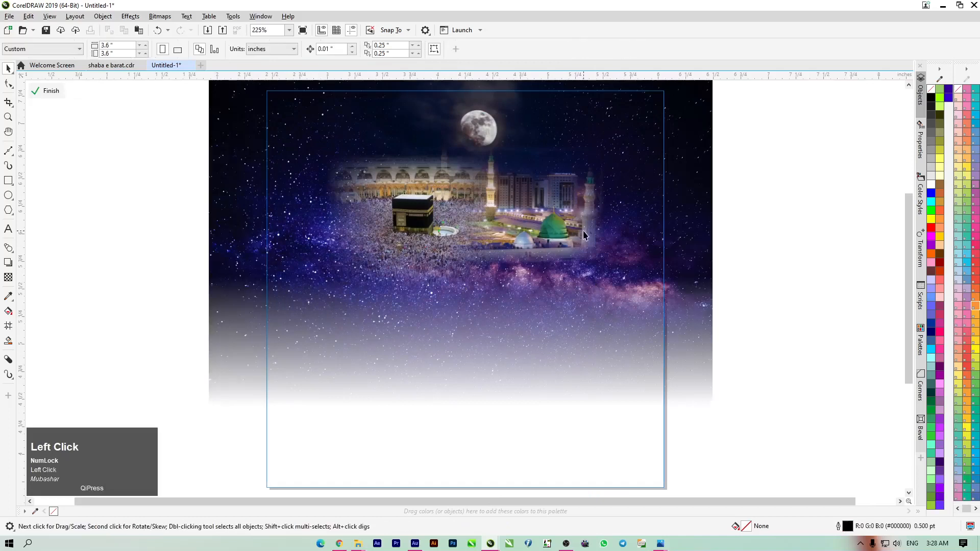
pyautogui.click(48, 92)
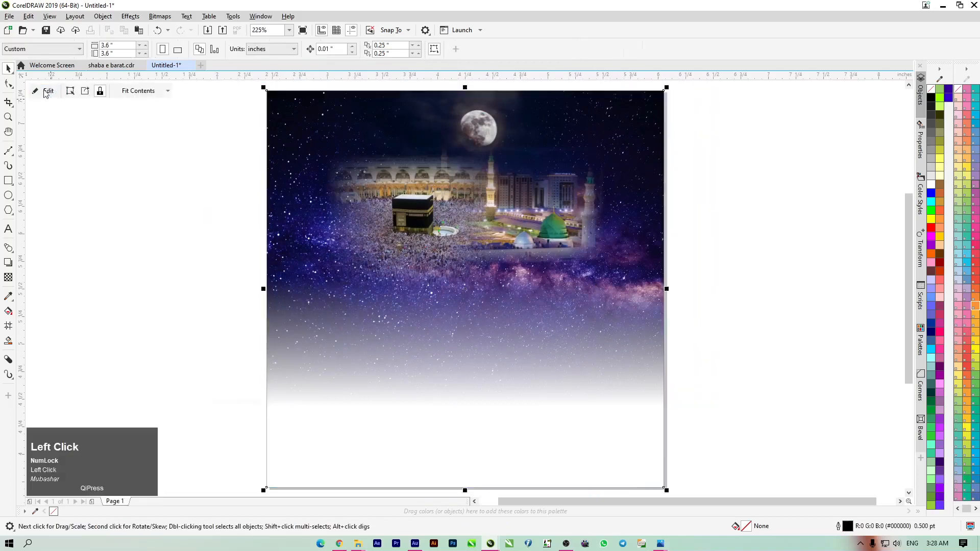
pyautogui.click(48, 92)
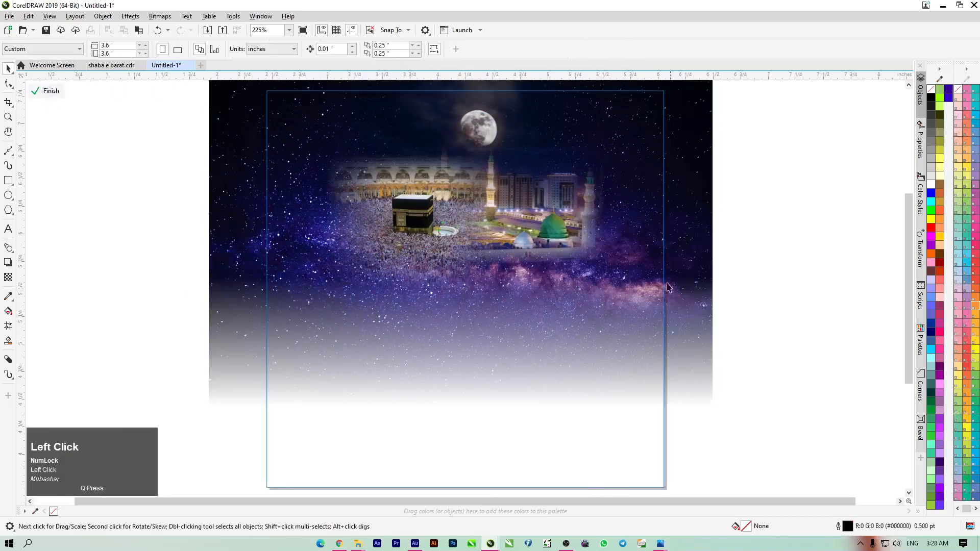
pyautogui.click(472, 138)
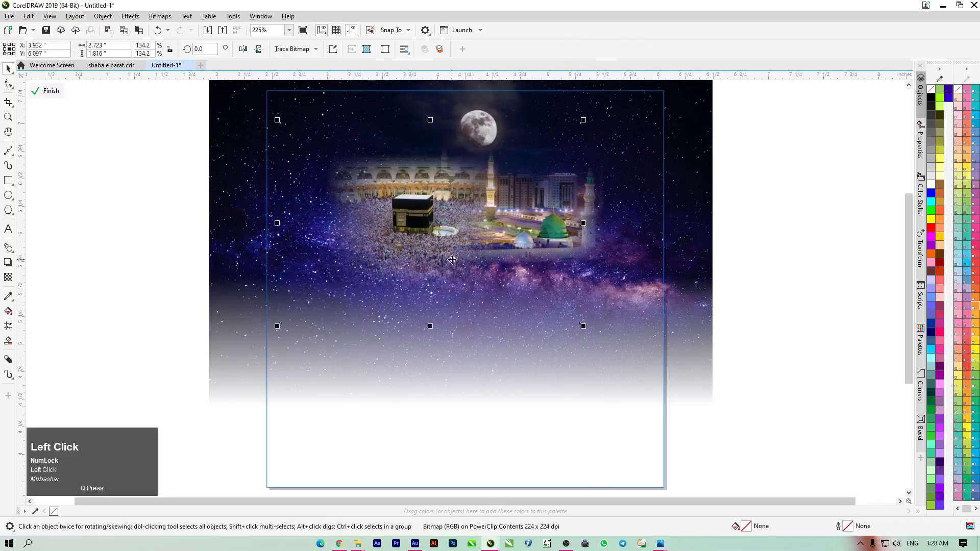
pyautogui.keyDown('ctrl'); pyautogui.click(602, 246); pyautogui.keyUp('ctrl')
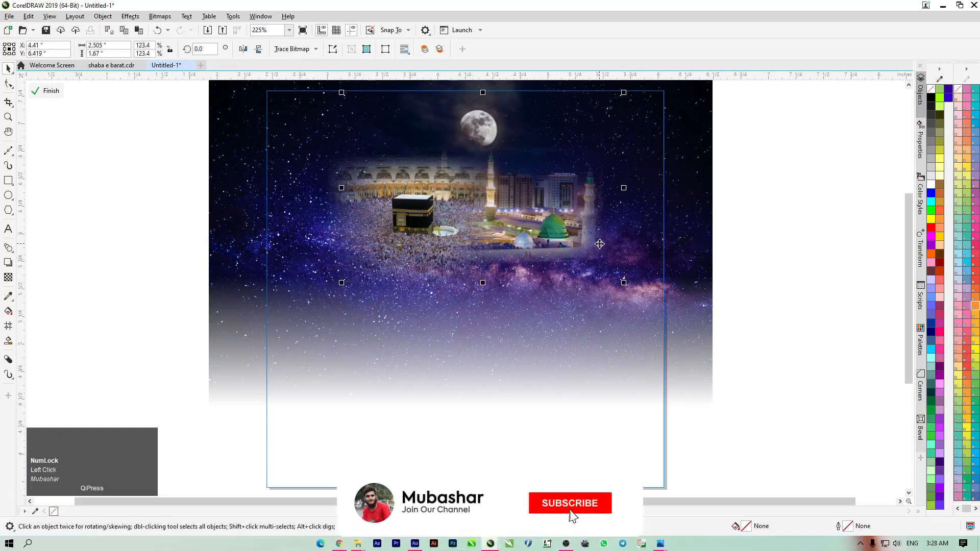
pyautogui.hotkey('shift', 'pageup')
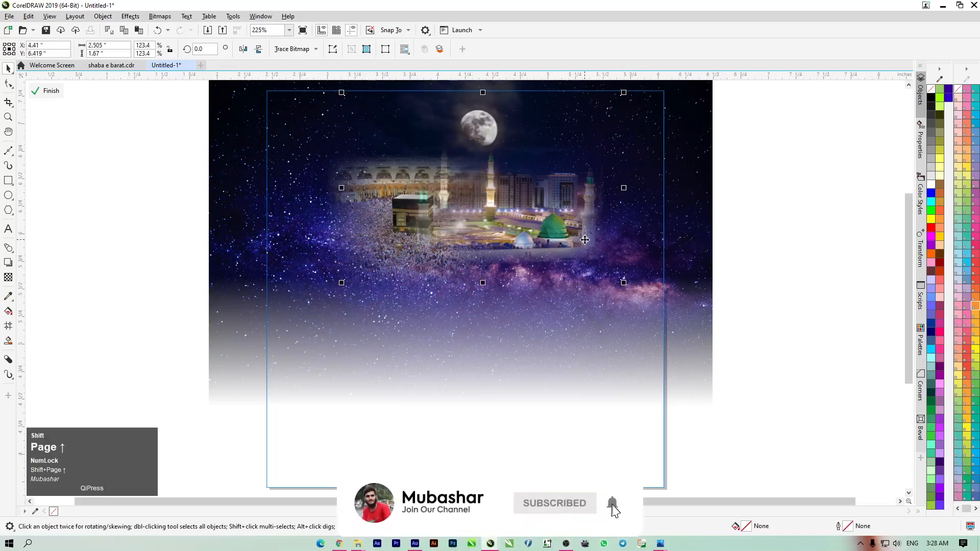
pyautogui.hotkey('ctrl', 'pagedown')
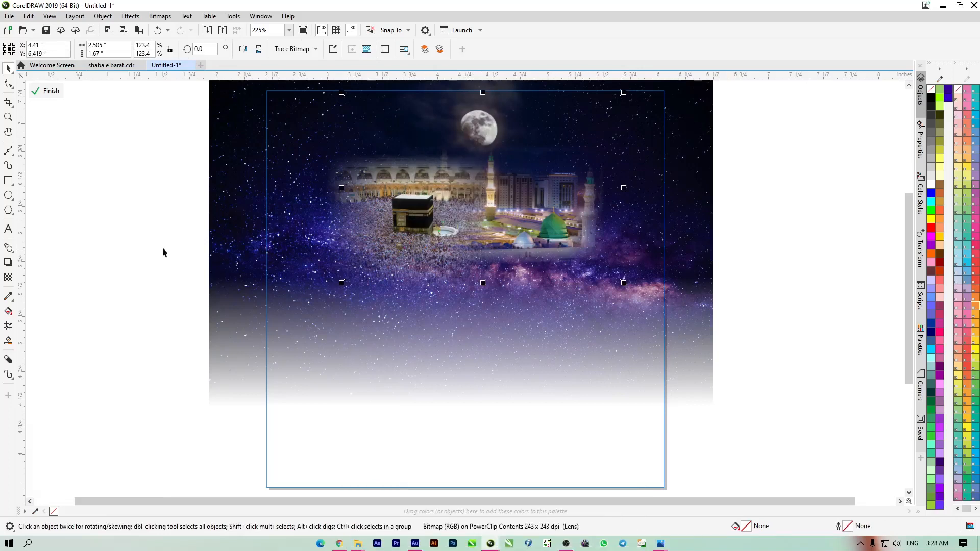
pyautogui.click(46, 92)
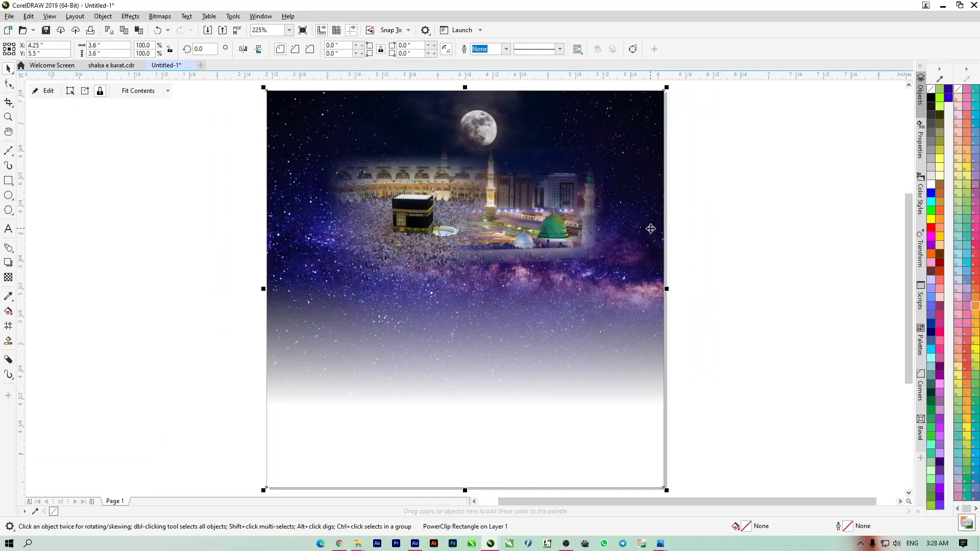
# - Bring the Shab-e-Barat arch image a56a1754566903.5960a45029eb6 from the image folder into the drawing
pyautogui.click(358, 543)
pyautogui.click(361, 503)
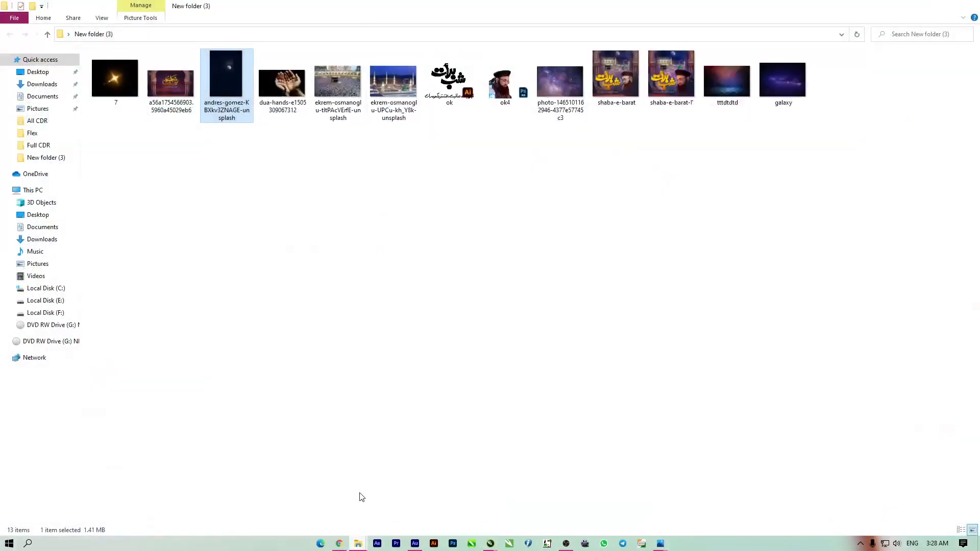
pyautogui.click(177, 100)
pyautogui.moveTo(164, 71); pyautogui.dragTo(327, 199)
# - Scale the arch image down to about 7.634 by 4.301 inch and place it beside the page, slightly overlapping its left edge
pyautogui.scroll(-1, 327, 199)
pyautogui.scroll(-2, 327, 199)
pyautogui.click(666, 242)
pyautogui.moveTo(346, 409); pyautogui.dragTo(626, 248)
pyautogui.moveTo(751, 188); pyautogui.dragTo(212, 227)
pyautogui.scroll(3, 164, 191)
pyautogui.moveTo(377, 208)
pyautogui.mouseDown()
pyautogui.moveTo(406, 223)
pyautogui.moveTo(364, 213)
pyautogui.mouseUp()
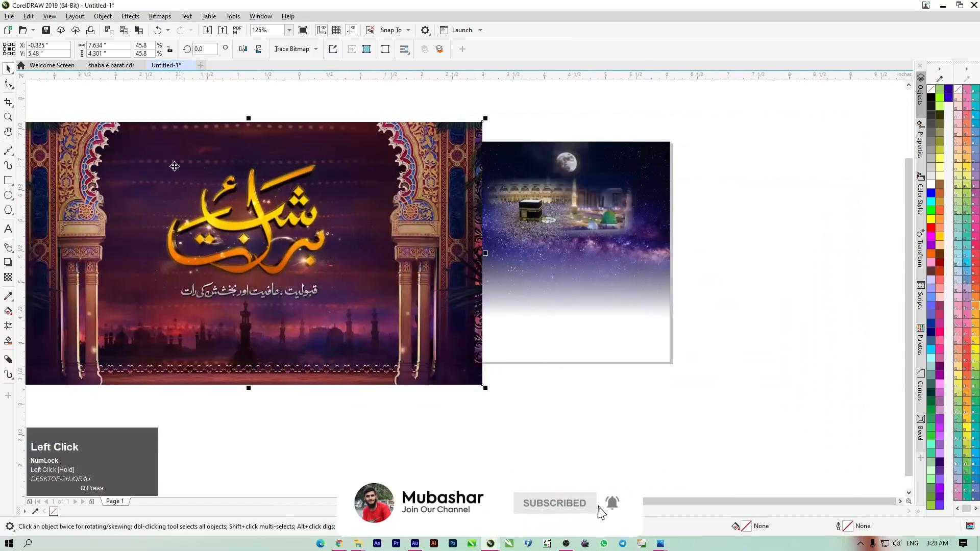
# - Fade out the arch image leftward with a 180-degree fountain transparency, keeping only its right-hand column and arch
pyautogui.click(8, 278)
pyautogui.moveTo(409, 248)
pyautogui.mouseDown()
pyautogui.moveTo(352, 247)
pyautogui.moveTo(434, 247)
pyautogui.moveTo(398, 247)
pyautogui.mouseUp()
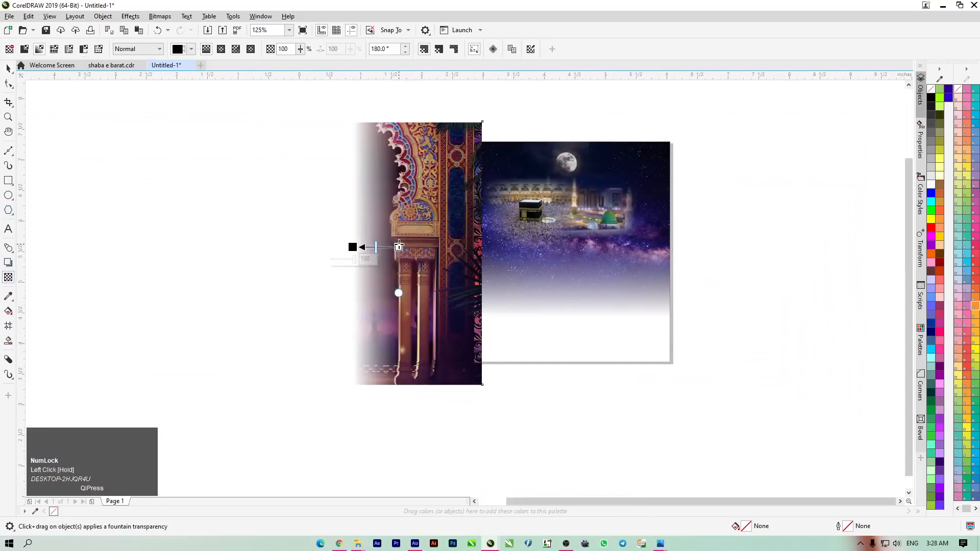
pyautogui.click(8, 70)
pyautogui.click(442, 133)
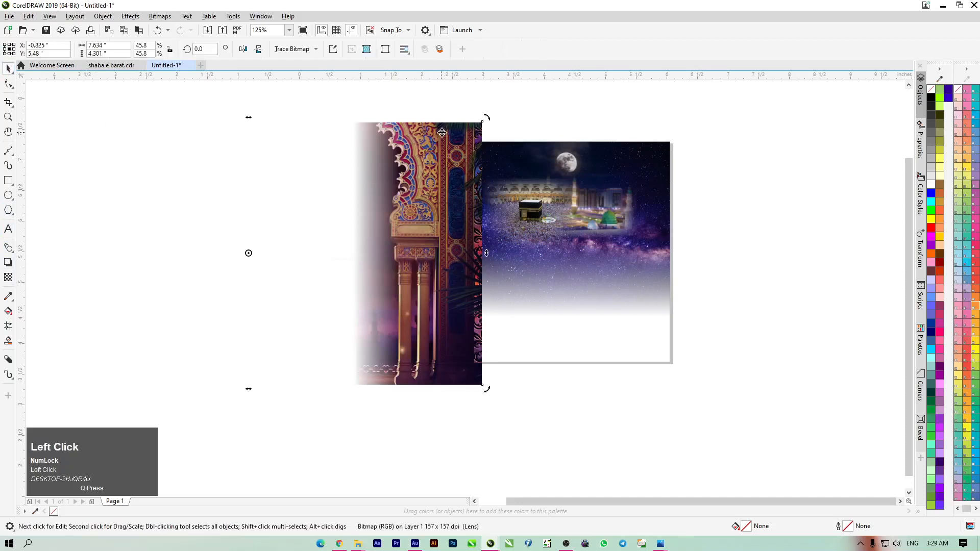
# - Move the faded arch image just clear of the page's left edge and convert it to a bitmap
pyautogui.moveTo(321, 183); pyautogui.dragTo(255, 177)
pyautogui.moveTo(367, 200); pyautogui.dragTo(399, 198)
pyautogui.click(152, 19)
pyautogui.click(173, 29)
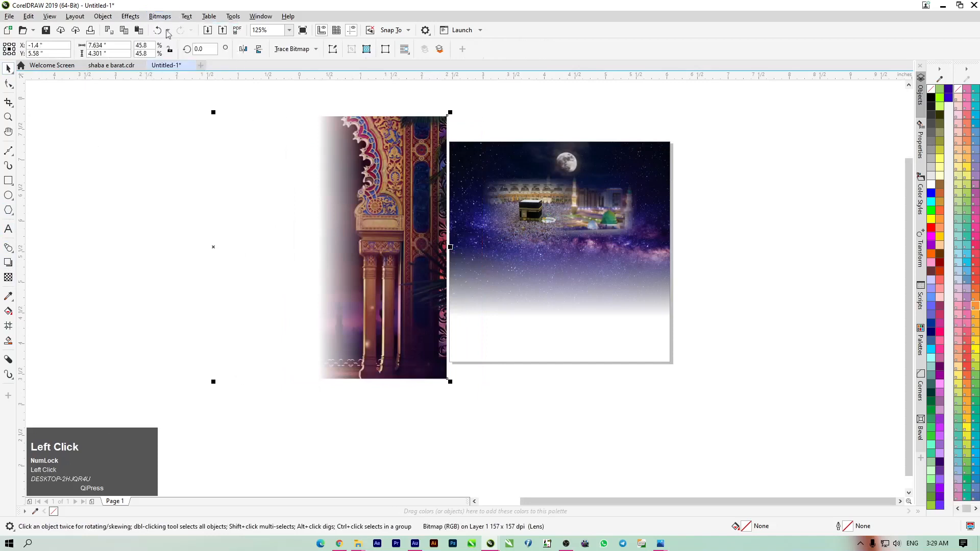
pyautogui.press('Return')
pyautogui.press('Return')
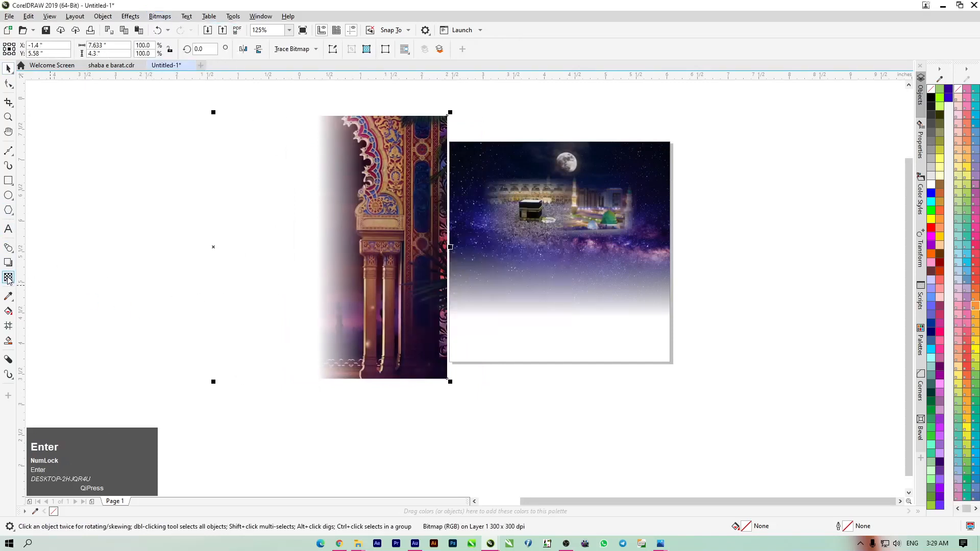
# - Fade the bottom of the arch column with a downward fountain transparency
pyautogui.click(8, 278)
pyautogui.moveTo(387, 288); pyautogui.dragTo(388, 356)
pyautogui.click(10, 68)
# - Shrink the faded arch image to about 3.667 by 2.066 inch and place its column in the page's upper-right corner
pyautogui.moveTo(352, 167); pyautogui.dragTo(613, 152)
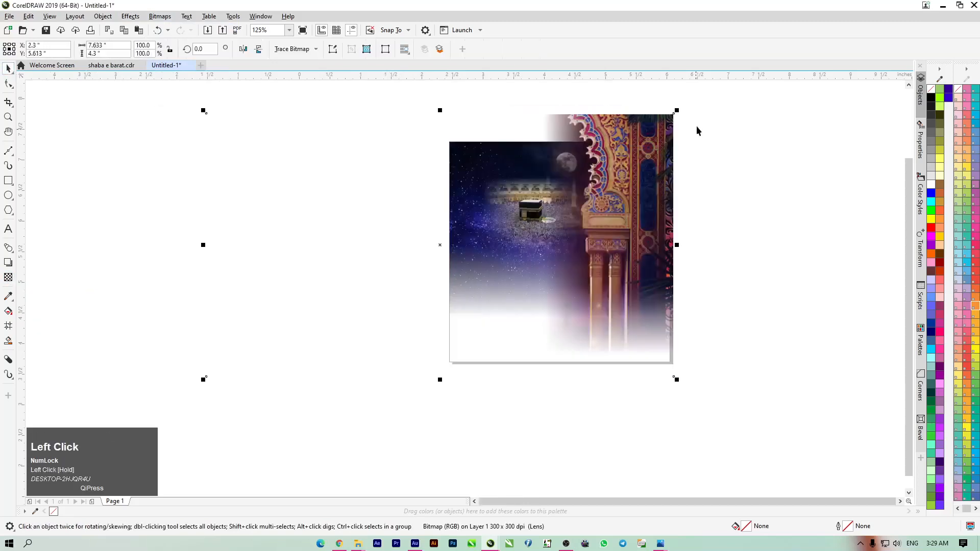
pyautogui.moveTo(677, 108); pyautogui.dragTo(431, 249)
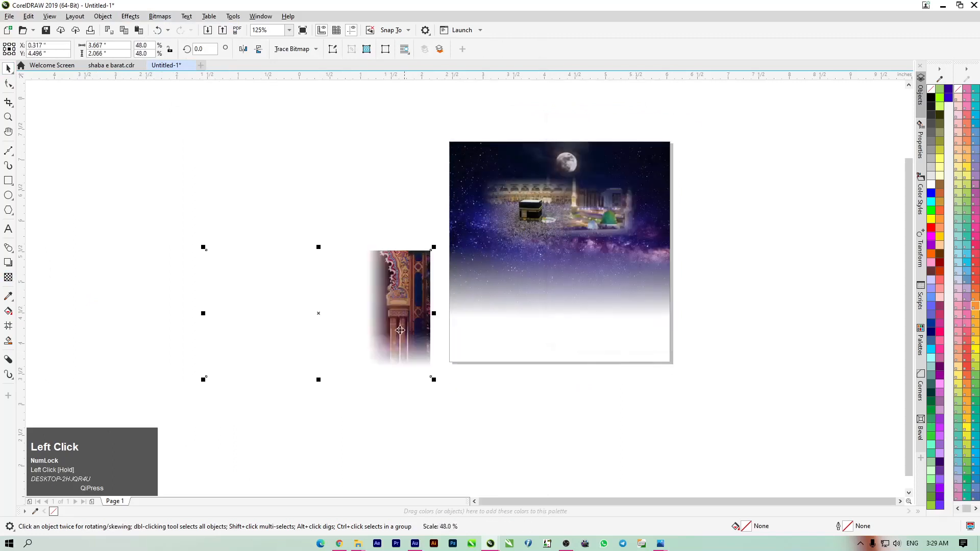
pyautogui.moveTo(362, 325); pyautogui.dragTo(606, 218)
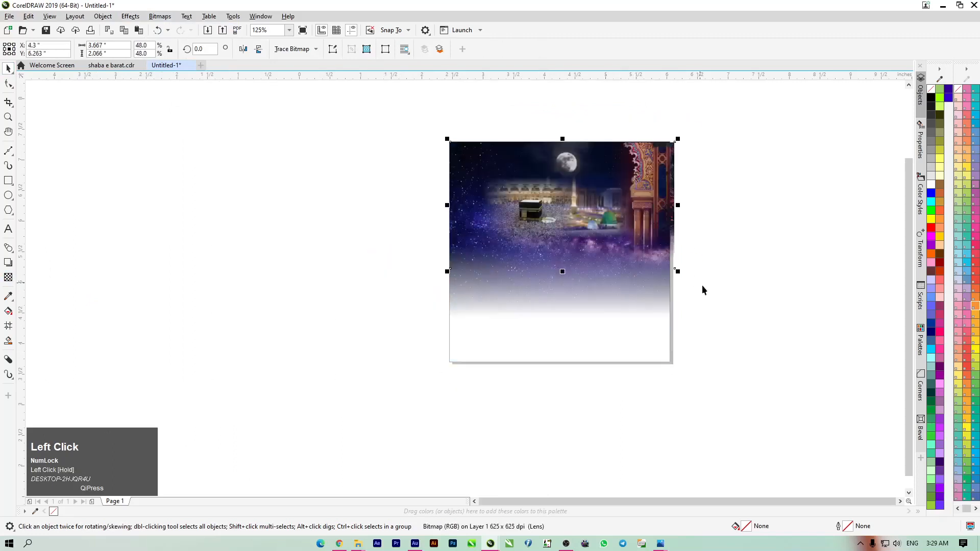
# - Enlarge the arch image to about 4.857 by 2.736 inch and position its column across the page's right edge
pyautogui.scroll(2, 707, 288)
pyautogui.moveTo(642, 251); pyautogui.dragTo(648, 346)
pyautogui.scroll(-2, 617, 267)
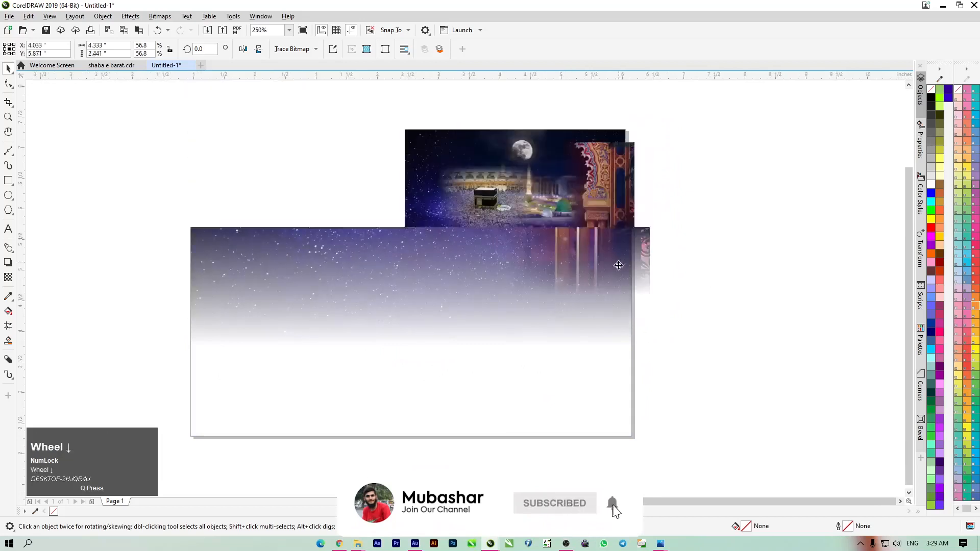
pyautogui.moveTo(627, 226)
pyautogui.mouseDown()
pyautogui.moveTo(626, 198)
pyautogui.moveTo(630, 212)
pyautogui.mouseUp()
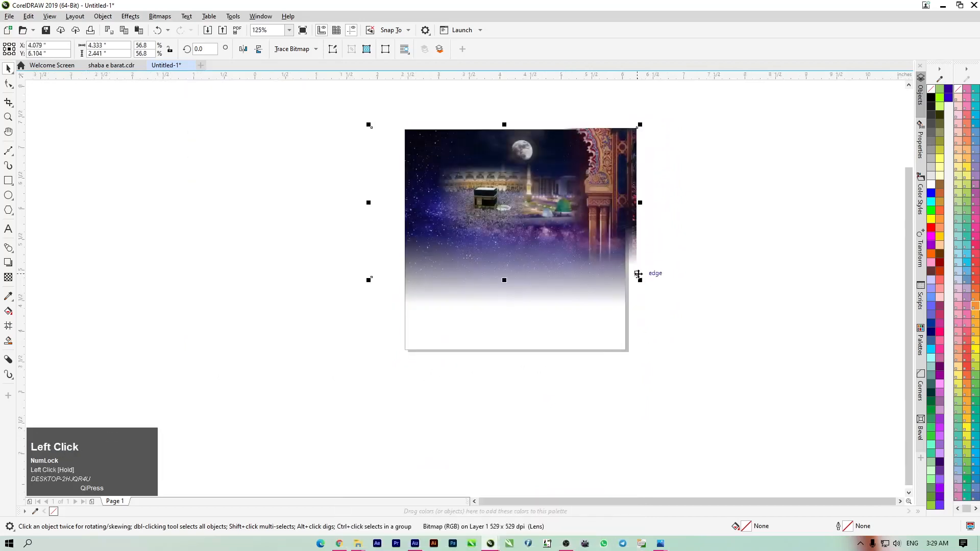
pyautogui.moveTo(639, 279); pyautogui.dragTo(666, 336)
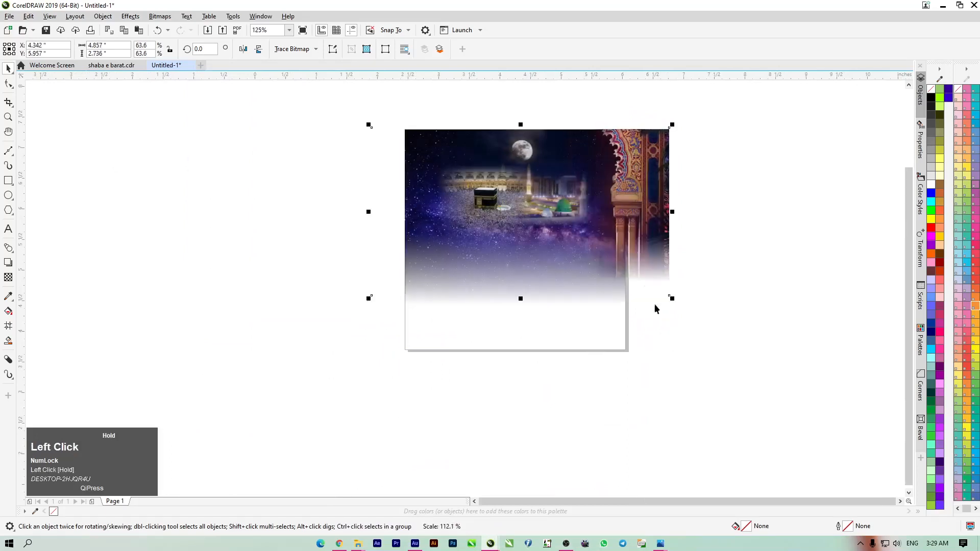
pyautogui.moveTo(627, 258); pyautogui.dragTo(616, 252)
pyautogui.press('Left')
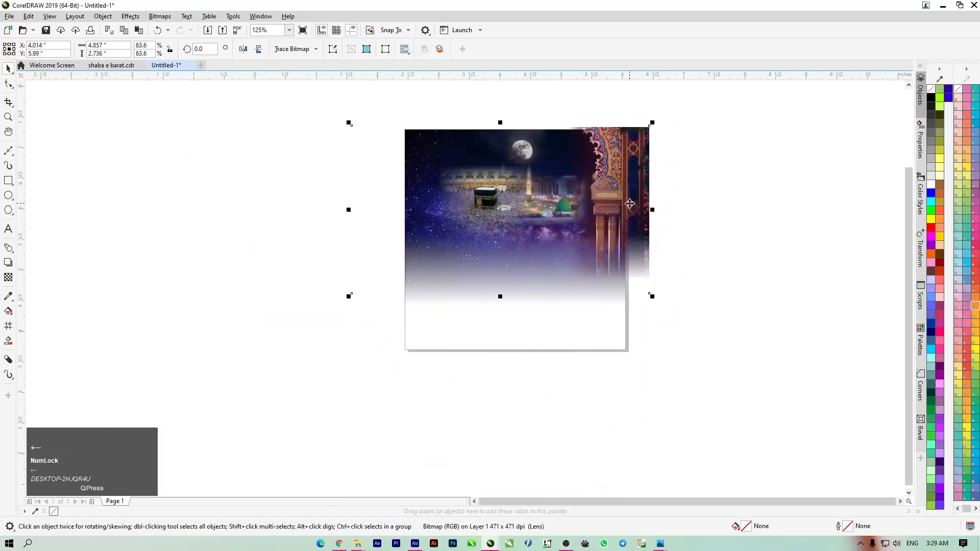
# - Make a horizontally mirrored copy of the arch column and position it across the page's left edge, opposite the original
pyautogui.rightClick(631, 161)
pyautogui.click(608, 193)
pyautogui.moveTo(651, 210); pyautogui.dragTo(316, 239)
pyautogui.rightClick(317, 239)
pyautogui.moveTo(118, 198); pyautogui.dragTo(455, 206)
pyautogui.press('Left')
pyautogui.press('Left')
pyautogui.press('Left')
pyautogui.press('Left')
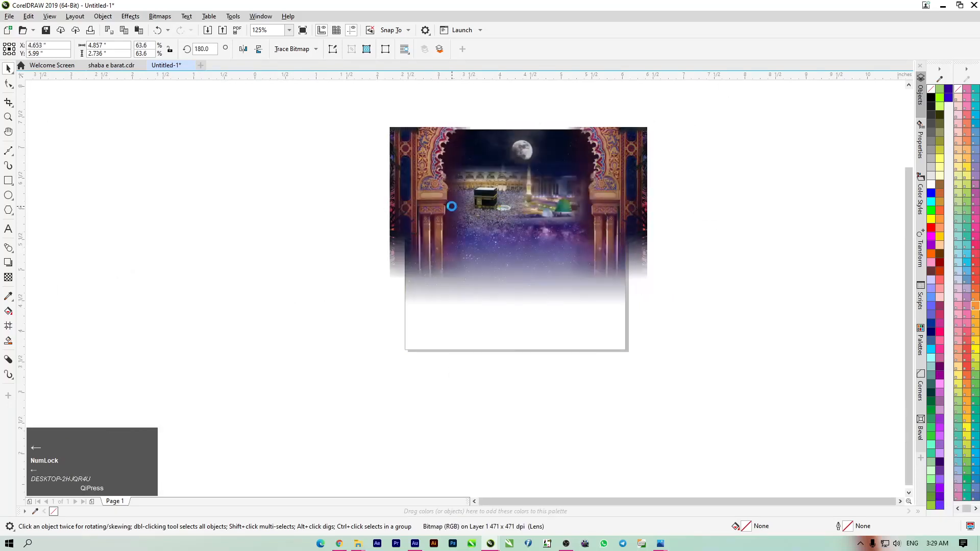
pyautogui.press('Left')
pyautogui.press('Left')
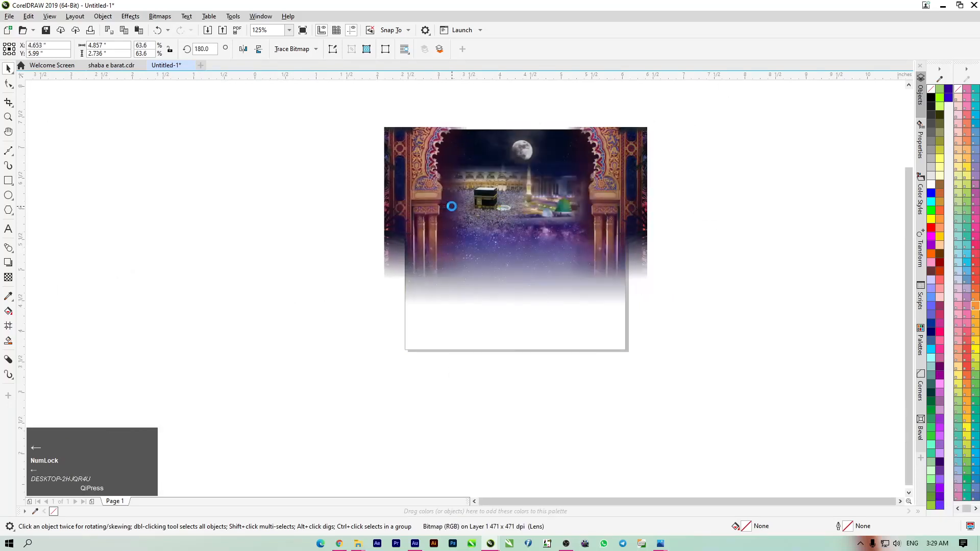
pyautogui.click(693, 202)
pyautogui.click(602, 200)
pyautogui.press('Right')
pyautogui.press('Right')
pyautogui.press('Right')
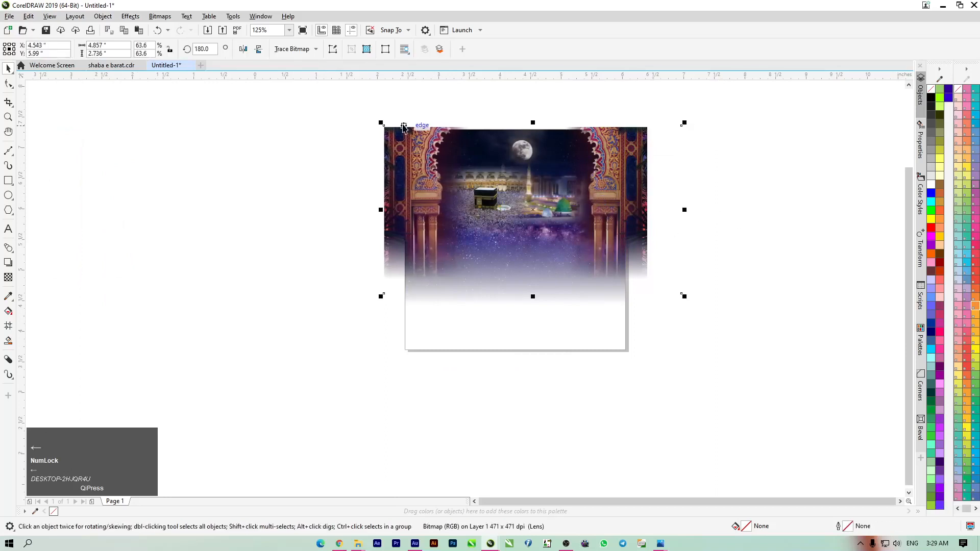
pyautogui.rightClick(393, 137)
pyautogui.click(252, 215)
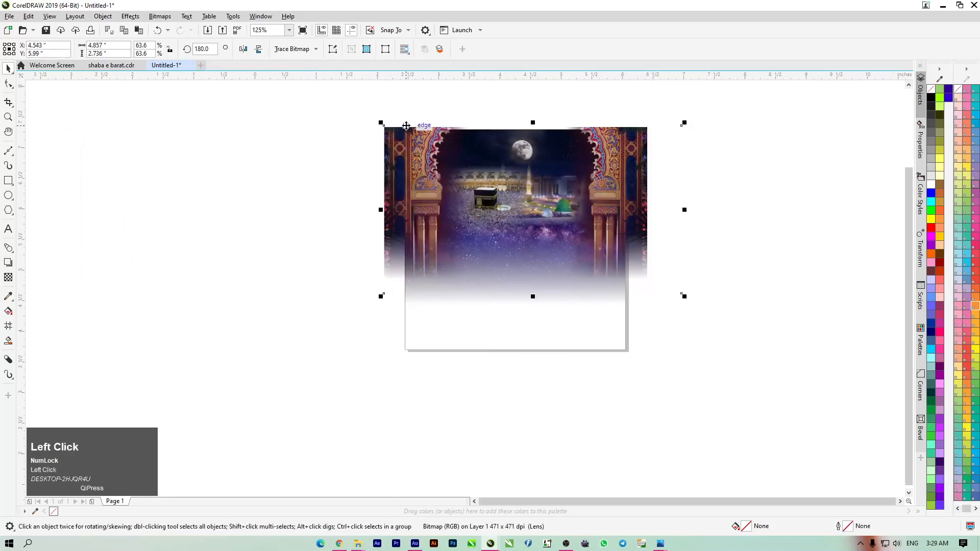
# - PowerClip the mirrored arch column at the page's left edge inside the page-sized rectangle
pyautogui.rightClick(405, 153)
pyautogui.click(445, 301)
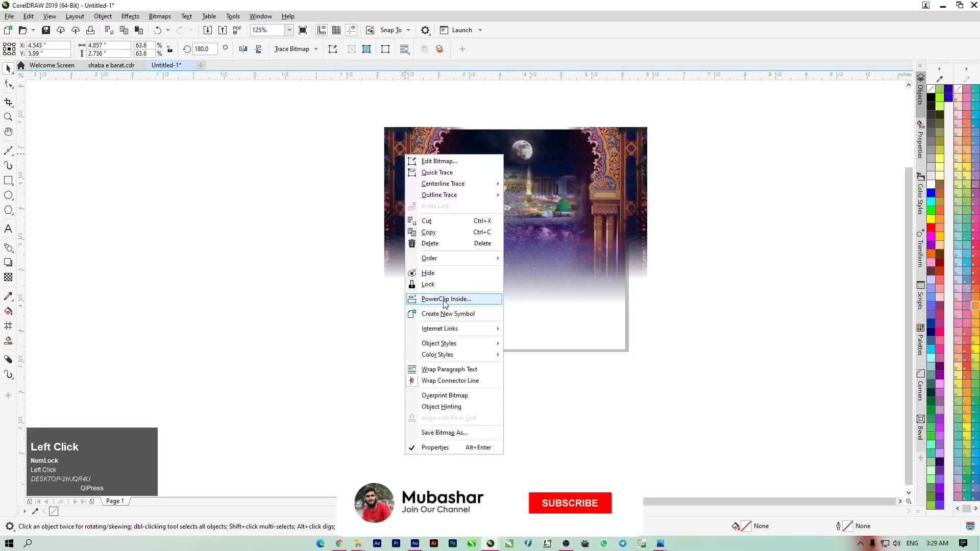
pyautogui.click(567, 331)
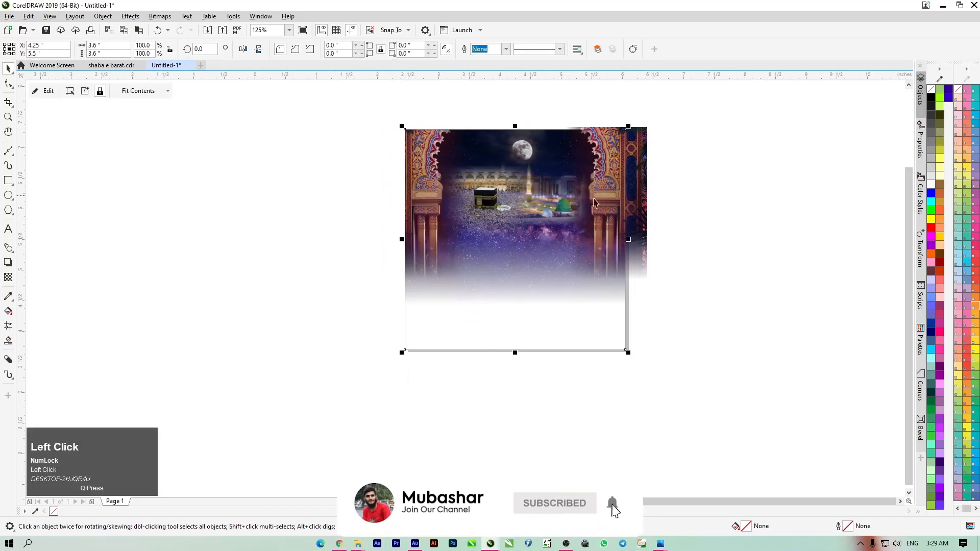
# - Nudge the arch column at the page's right edge slightly outward and PowerClip it inside the page-sized rectangle
pyautogui.click(645, 201)
pyautogui.press('Right')
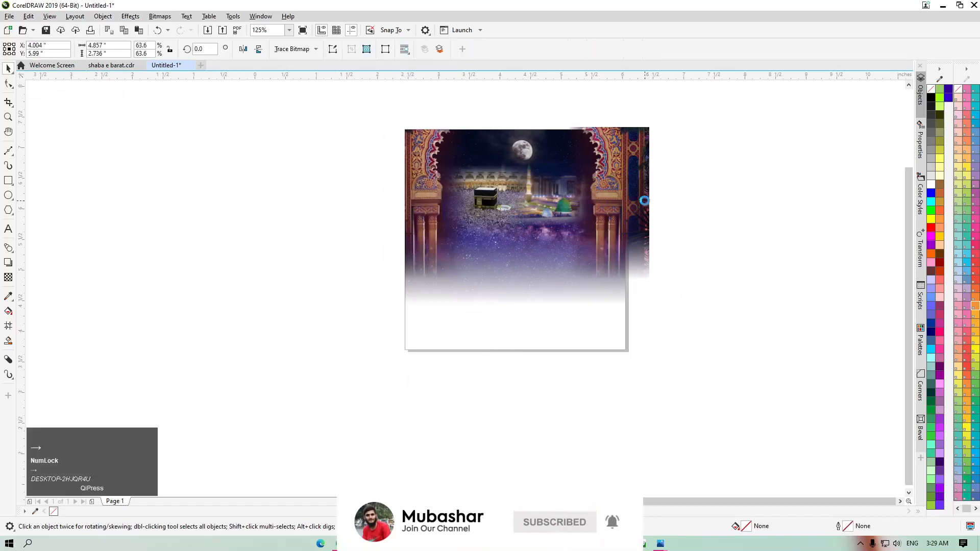
pyautogui.rightClick(630, 165)
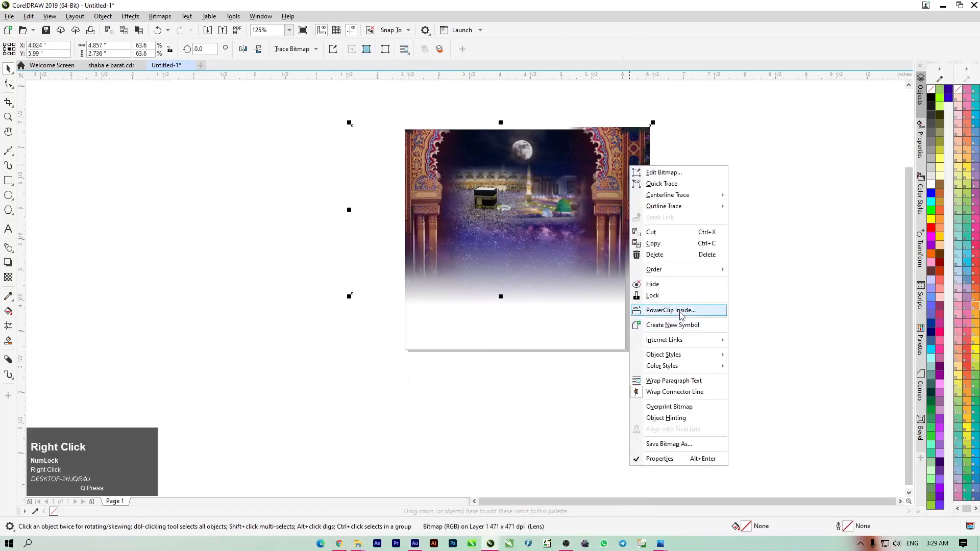
pyautogui.click(680, 311)
pyautogui.click(570, 325)
pyautogui.click(256, 340)
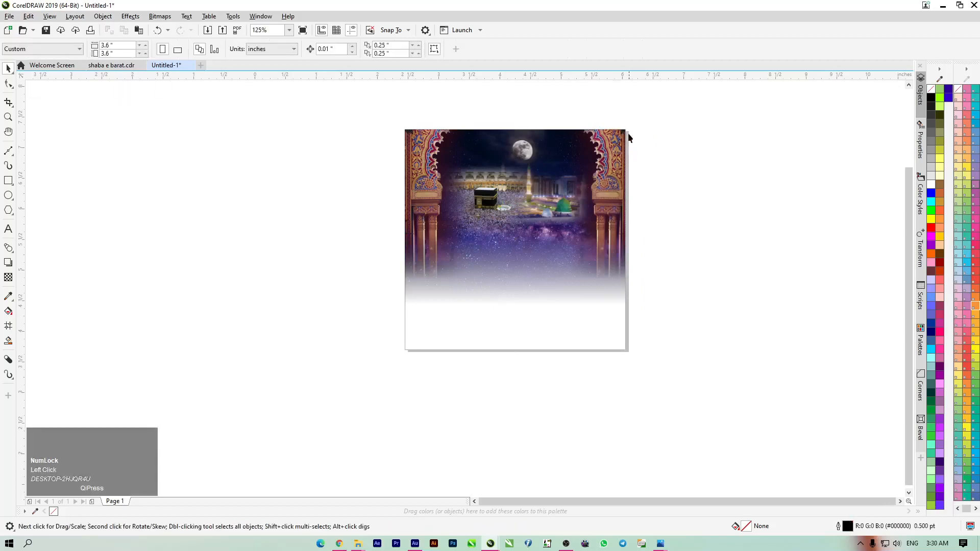
# - Open the poster's PowerClip contents and send the arch images lower in the stacking order, beneath the Kaaba photo
pyautogui.press('F4')
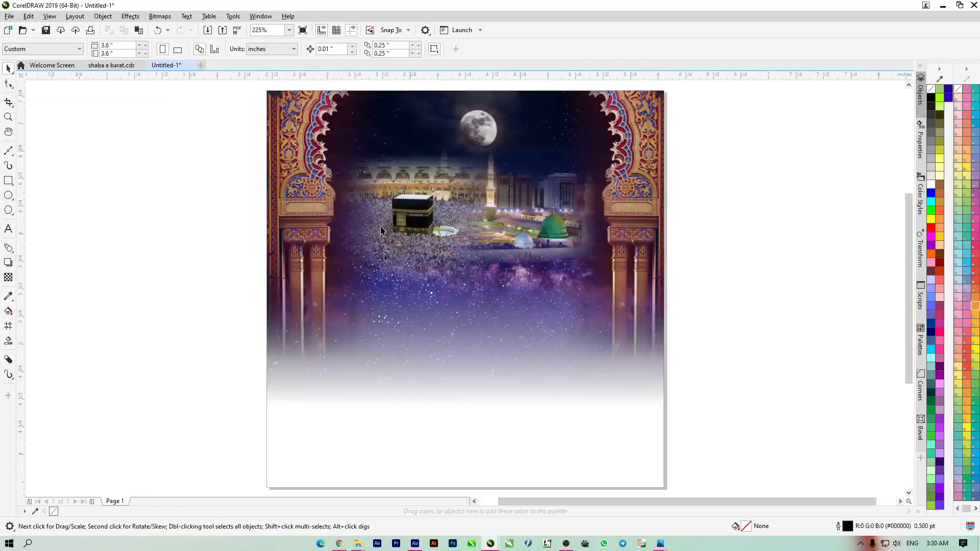
pyautogui.doubleClick(427, 272)
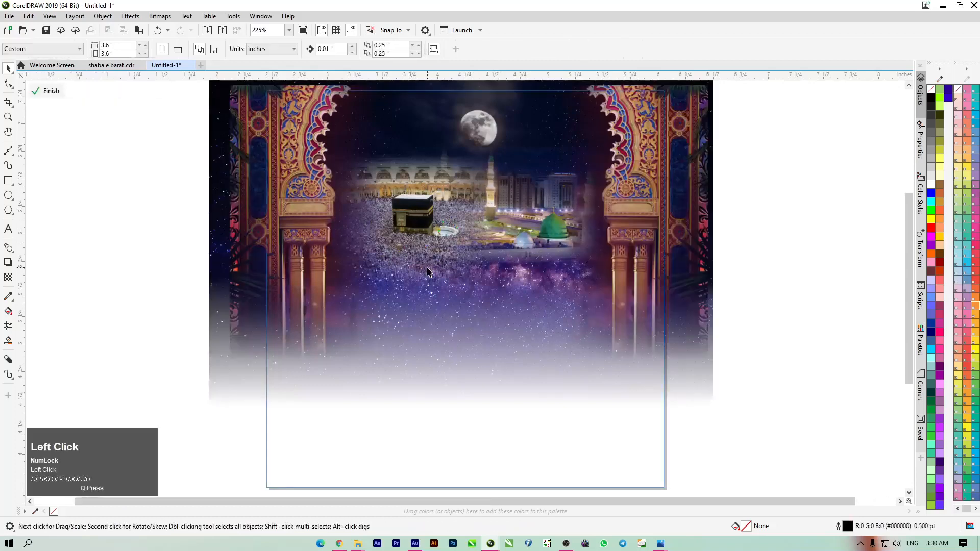
pyautogui.click(409, 227)
pyautogui.hotkey('ctrl', 'pagedown')
pyautogui.hotkey('ctrl', 'pagedown')
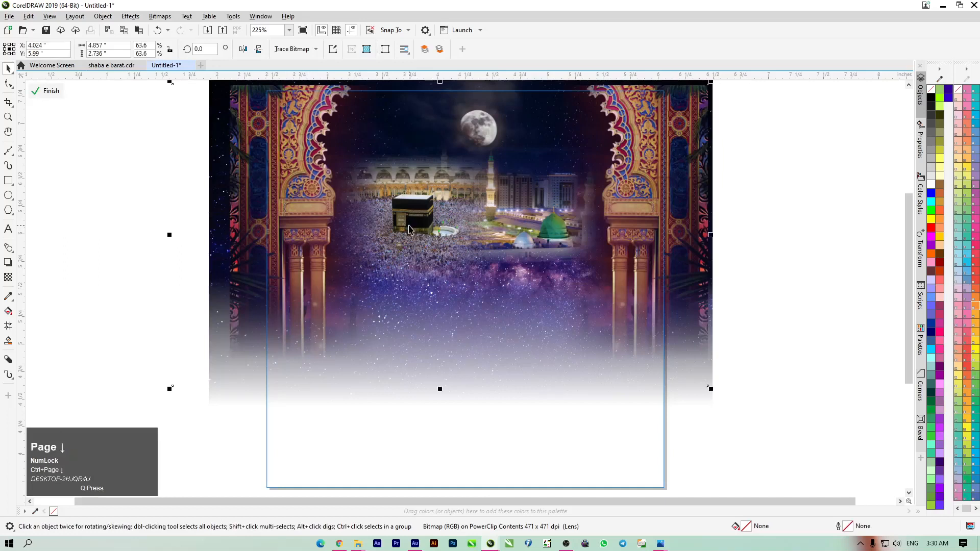
pyautogui.click(116, 227)
pyautogui.click(381, 223)
pyautogui.hotkey('ctrl', 'pagedown')
# - Nudge the Kaaba photo slightly to the left inside the PowerClip contents
pyautogui.click(410, 226)
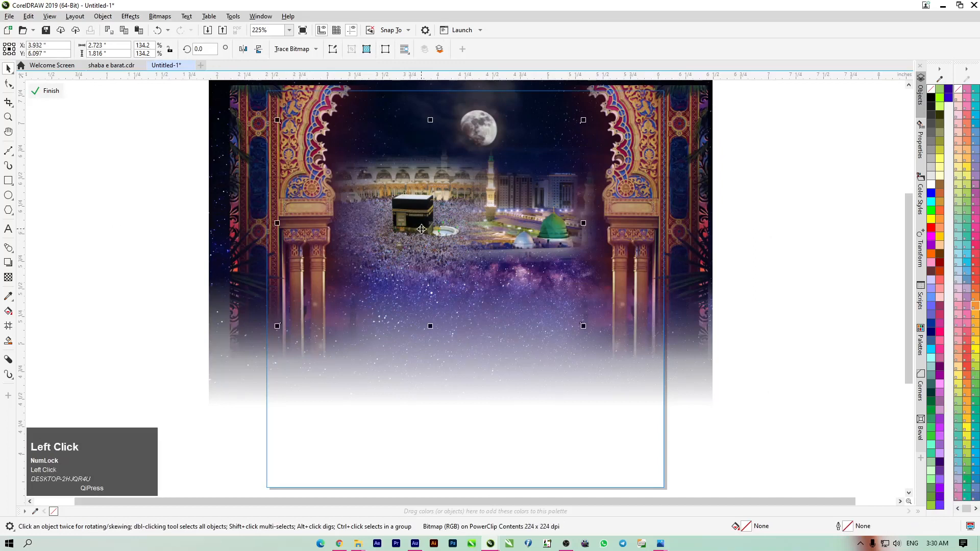
pyautogui.press('Left')
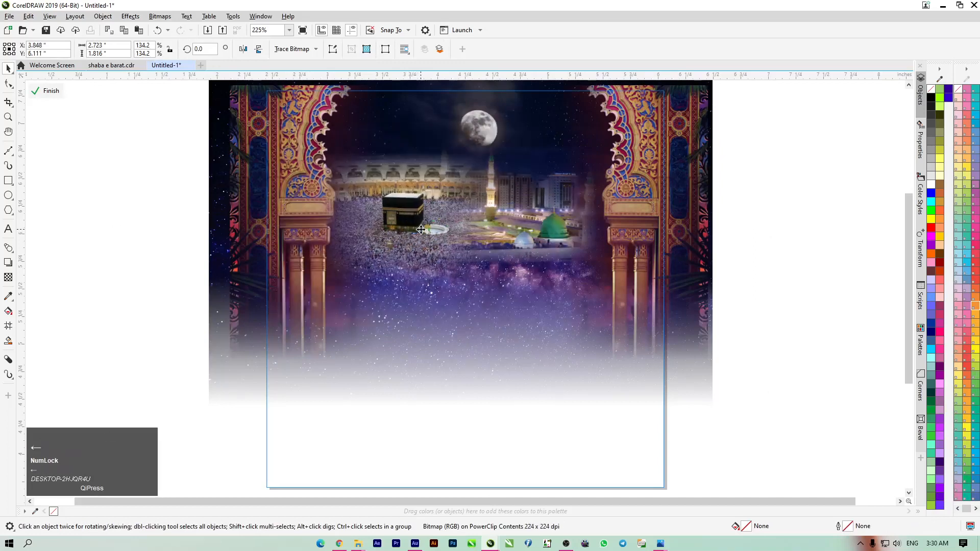
pyautogui.click(102, 235)
# - Bring the mirrored arch image to the front of the PowerClip contents and finish editing them
pyautogui.click(242, 190)
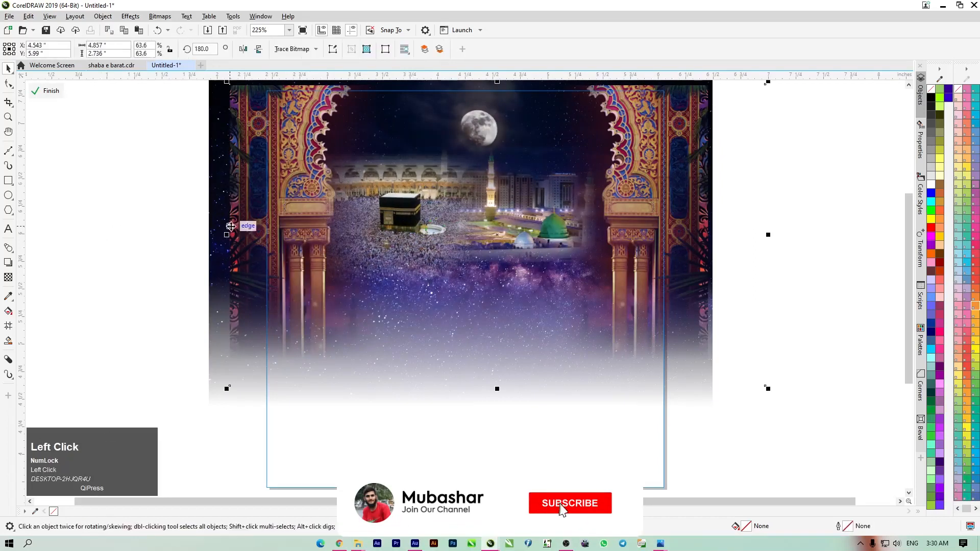
pyautogui.hotkey('shift', 'pageup')
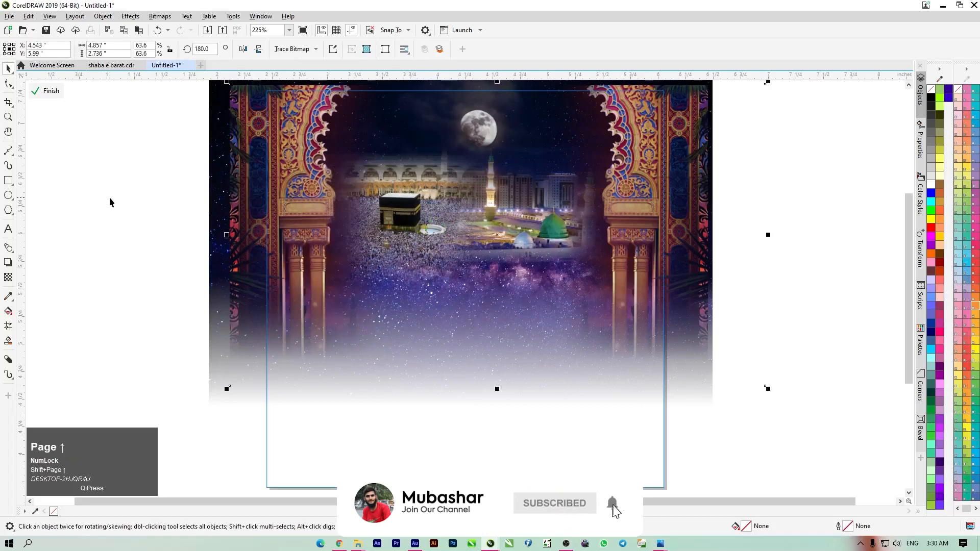
pyautogui.click(87, 234)
pyautogui.click(280, 226)
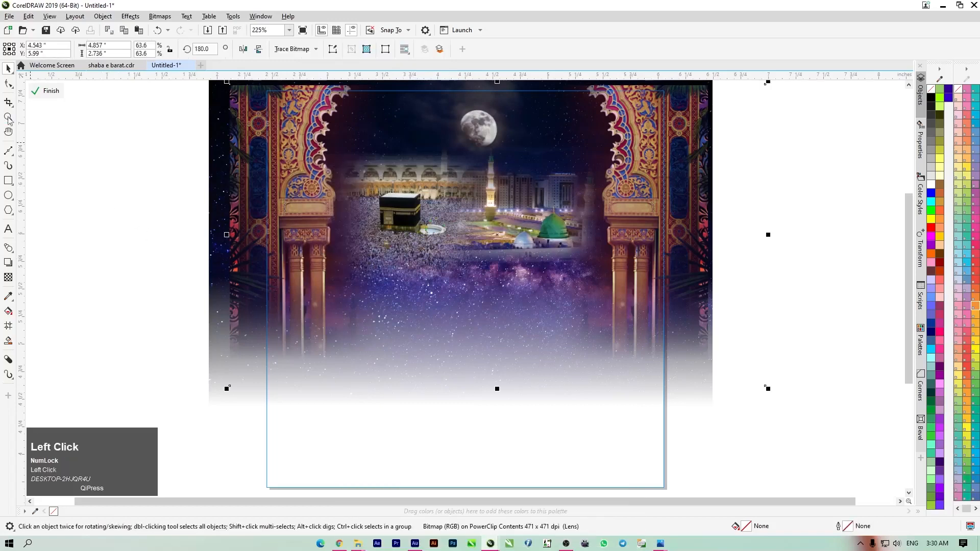
pyautogui.click(47, 94)
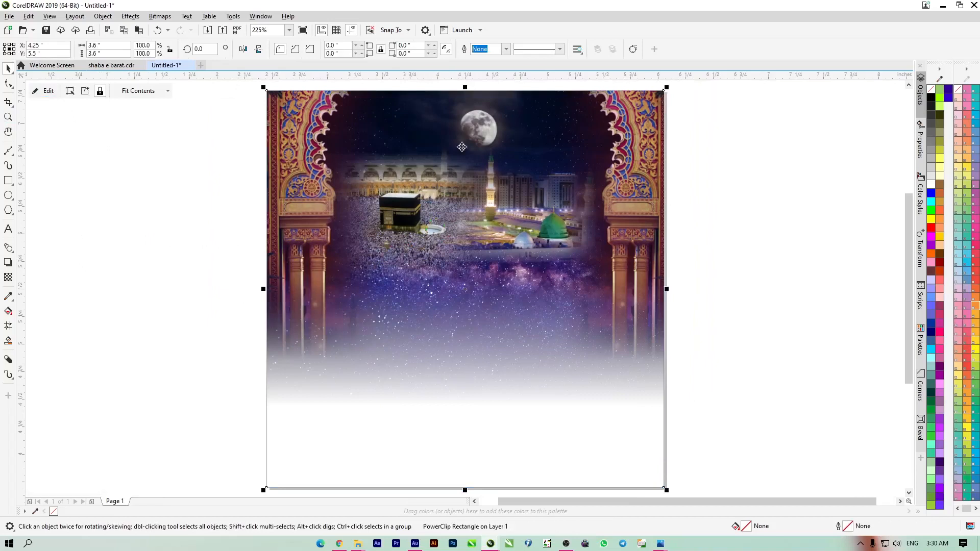
# - Switch to File Explorer, preview the tttdtdtd image in New folder (3), and bring it into the poster document
pyautogui.scroll(-3, 523, 307)
pyautogui.scroll(2, 487, 246)
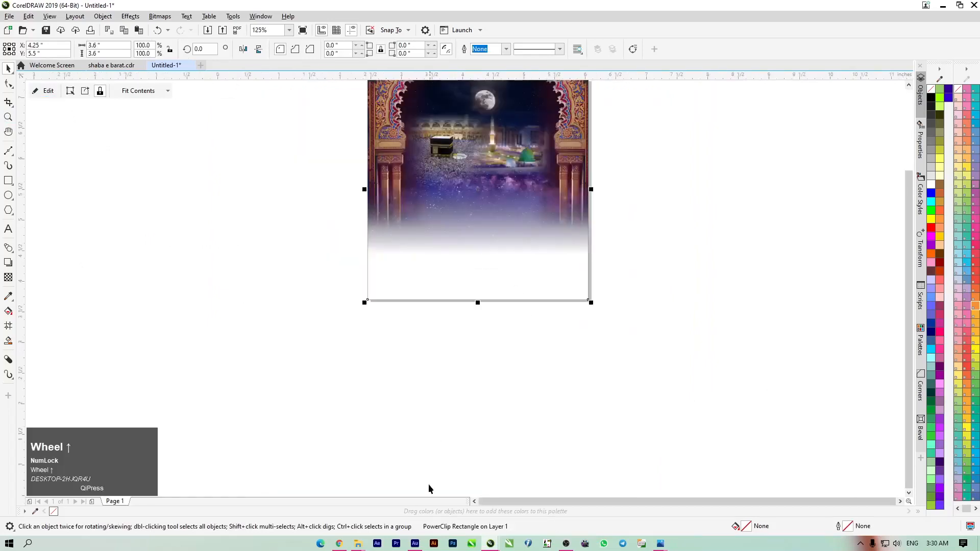
pyautogui.click(358, 543)
pyautogui.click(440, 515)
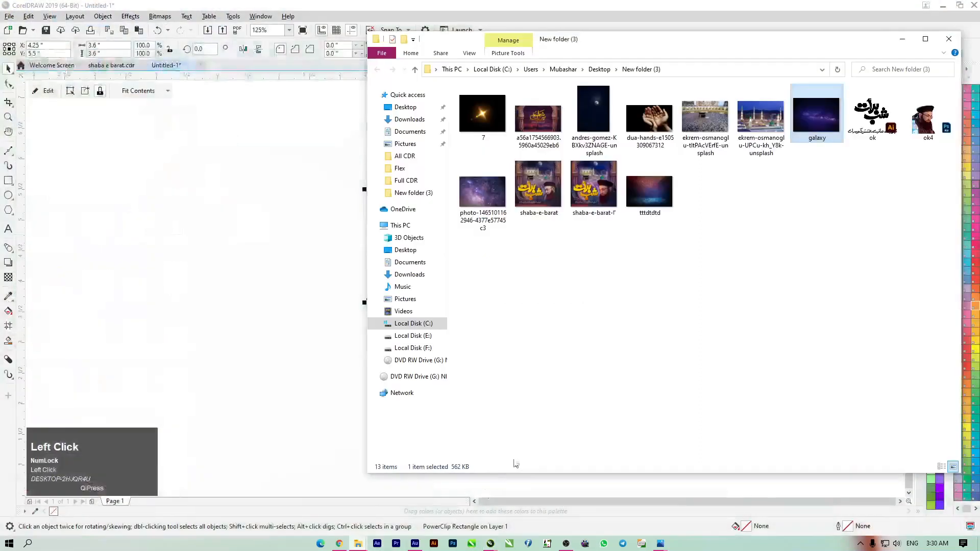
pyautogui.doubleClick(653, 193)
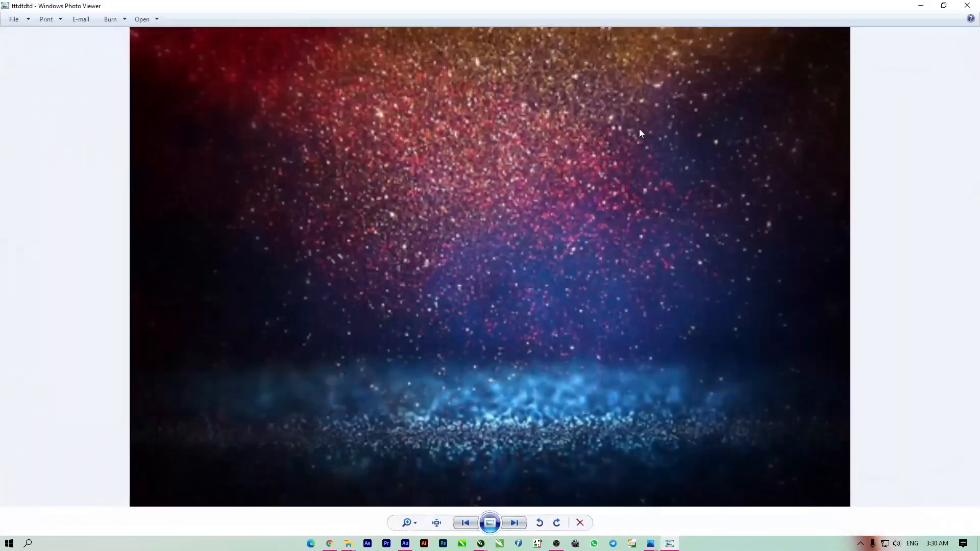
pyautogui.click(966, 5)
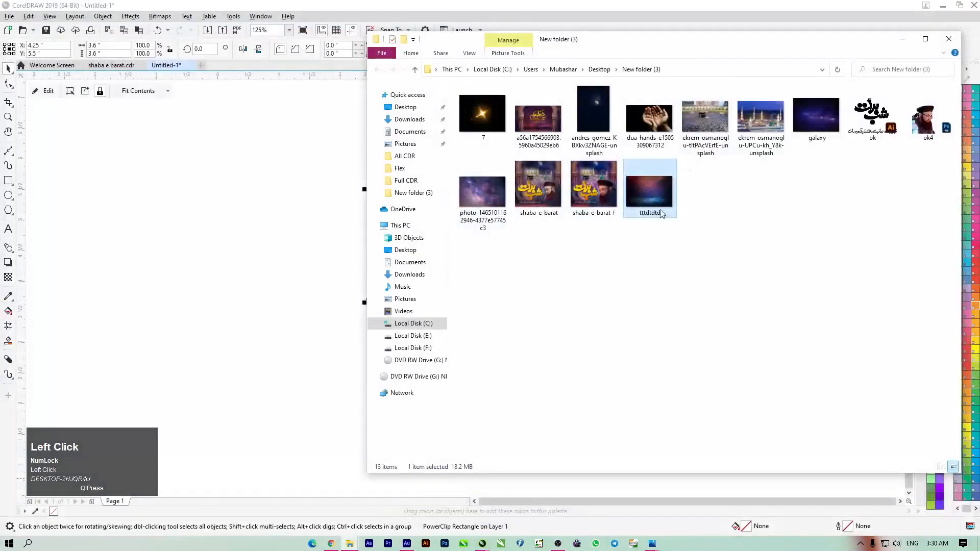
pyautogui.moveTo(651, 201); pyautogui.dragTo(141, 258)
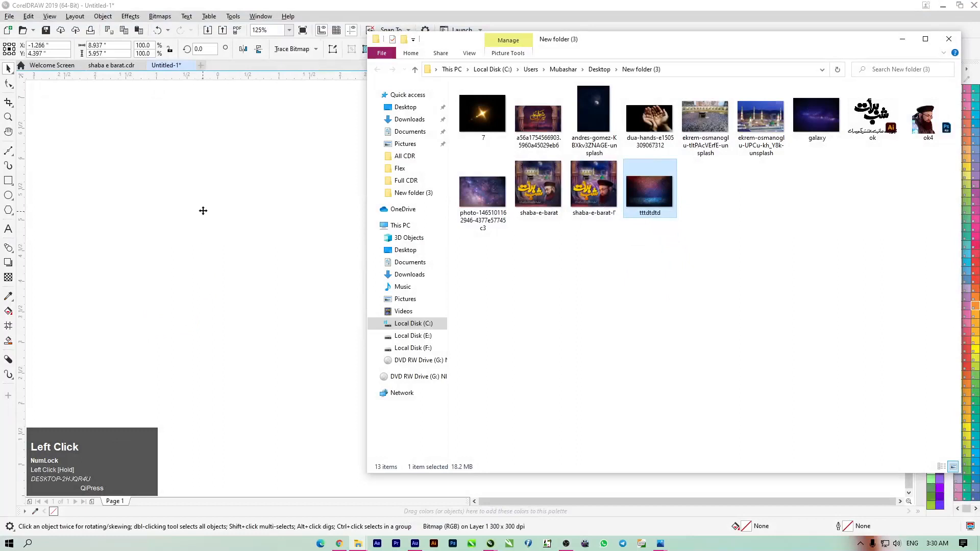
pyautogui.click(279, 206)
# - Shrink the glitter image to about 4.576 by 3.05 inch and place it over the page, behind the poster artwork
pyautogui.scroll(-1, 279, 207)
pyautogui.moveTo(231, 242); pyautogui.dragTo(314, 253)
pyautogui.moveTo(511, 299); pyautogui.dragTo(441, 253)
pyautogui.moveTo(373, 220); pyautogui.dragTo(376, 217)
pyautogui.press('F4')
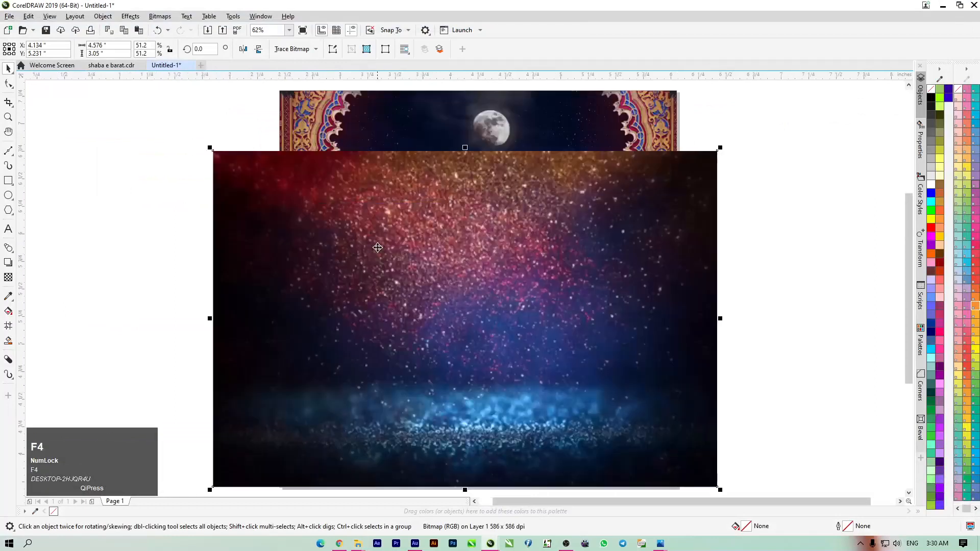
pyautogui.hotkey('ctrl', 'pagedown')
pyautogui.moveTo(271, 440); pyautogui.dragTo(259, 358)
# - Try PowerClipping the glitter image inside the page rectangle and sending it to the back of the clipped contents
pyautogui.rightClick(258, 358)
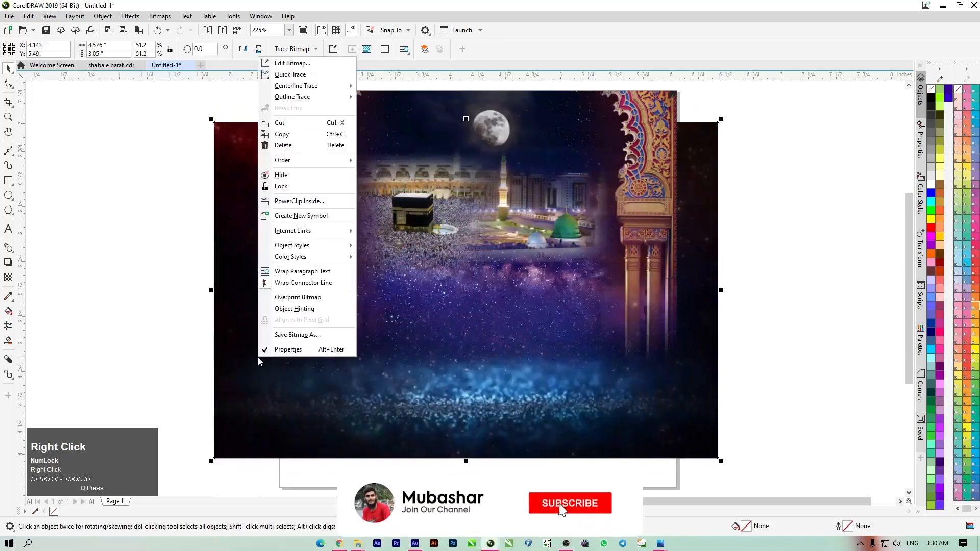
pyautogui.click(290, 203)
pyautogui.click(409, 264)
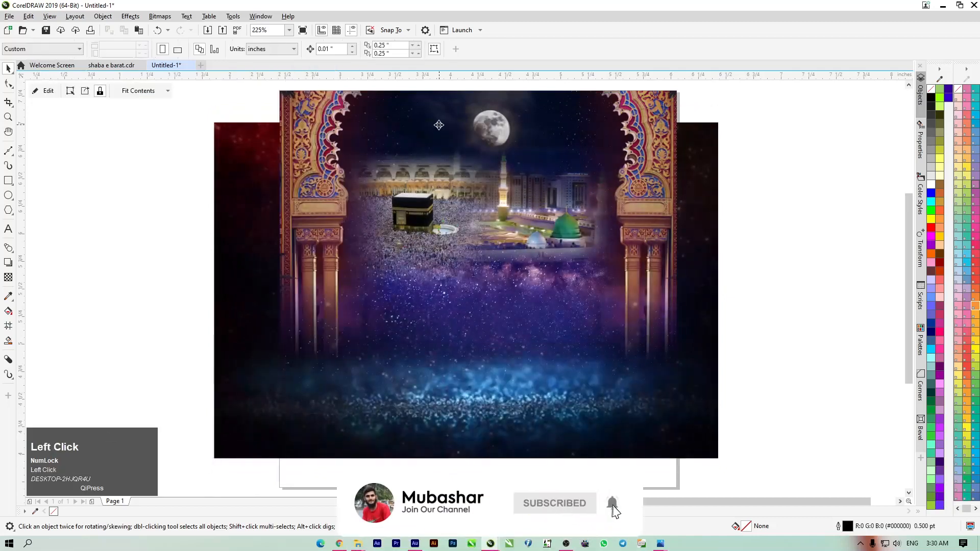
pyautogui.doubleClick(410, 265)
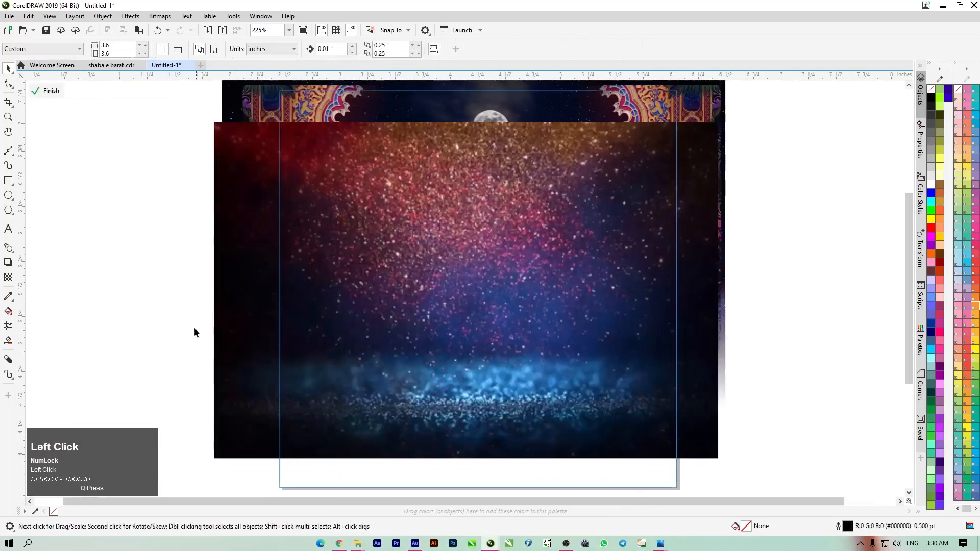
pyautogui.click(248, 241)
pyautogui.hotkey('shift', 'pagedown')
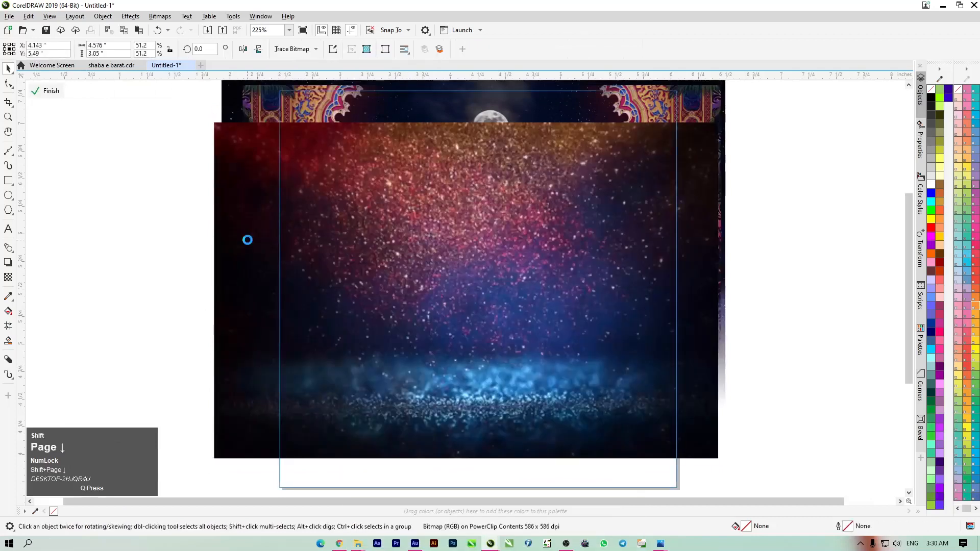
# - Try lowering the galaxy background inside the PowerClip, and undo everything back to before the glitter image was clipped
pyautogui.moveTo(240, 411); pyautogui.dragTo(241, 474)
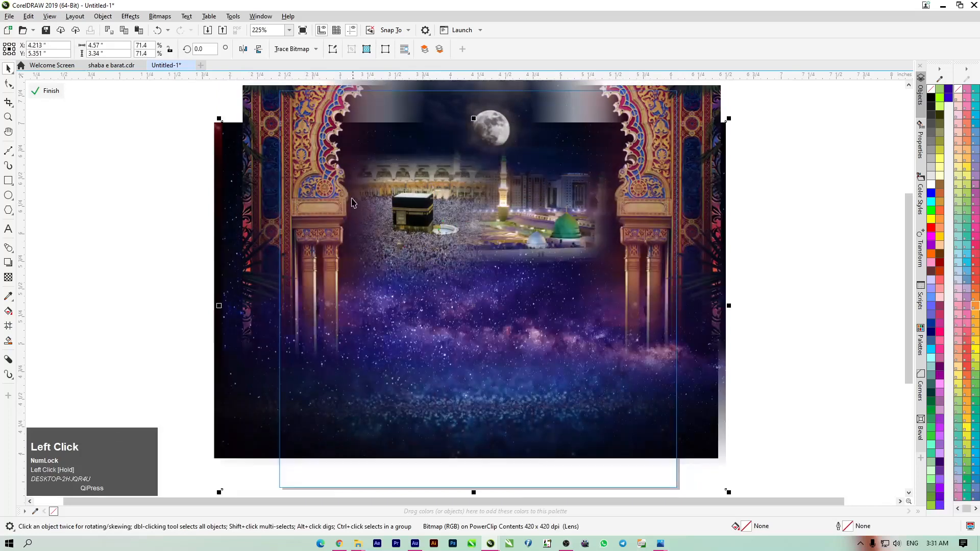
pyautogui.scroll(-2, 352, 202)
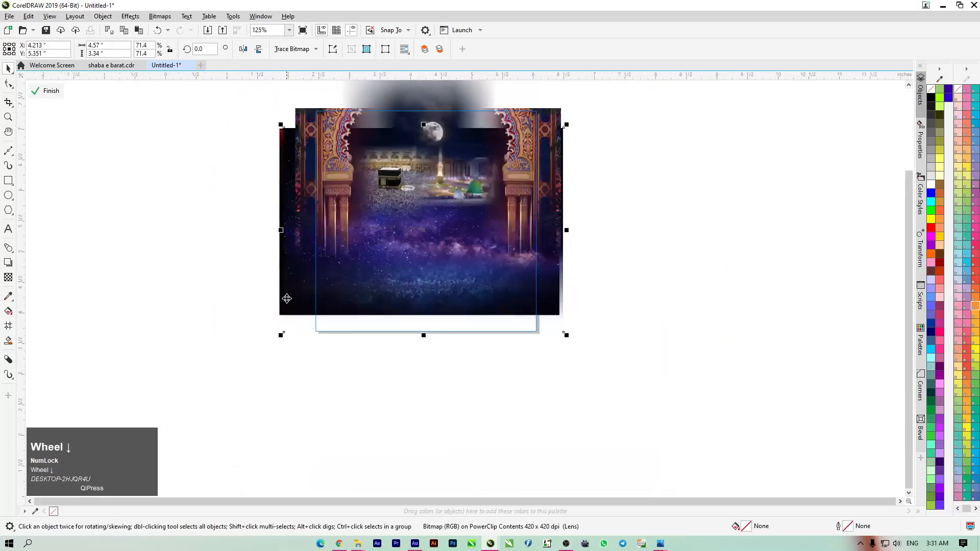
pyautogui.press('Down')
pyautogui.press('Down')
pyautogui.press('Down')
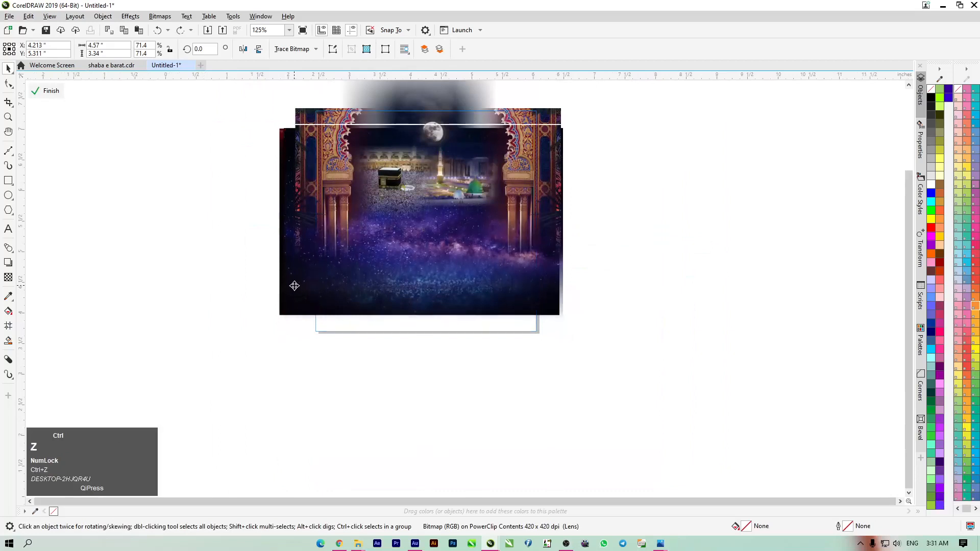
pyautogui.hotkey('ctrl', 'z')
pyautogui.hotkey('ctrl', 'z')
# - Move the glitter image down to cover the page's lower part and PowerClip it inside the page rectangle
pyautogui.moveTo(290, 310); pyautogui.dragTo(300, 341)
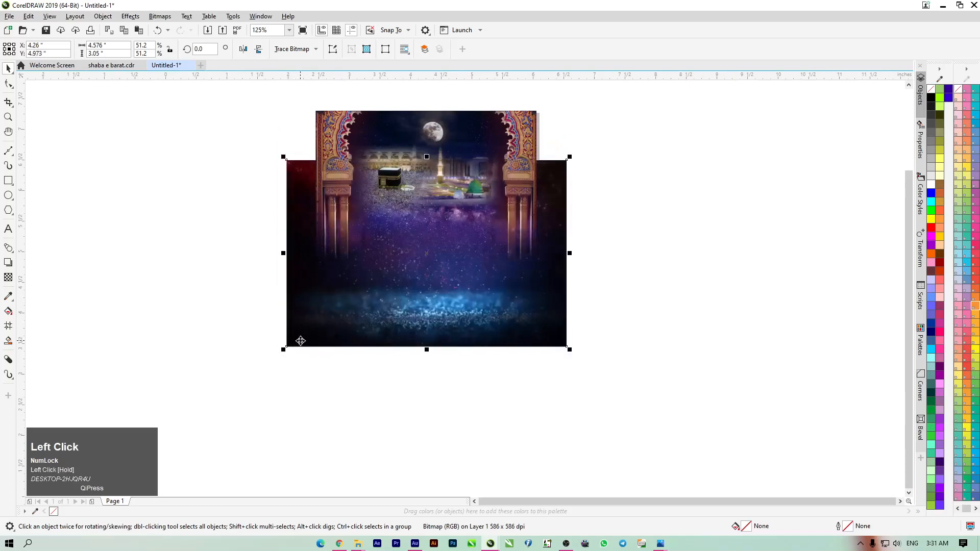
pyautogui.click(164, 242)
pyautogui.click(448, 280)
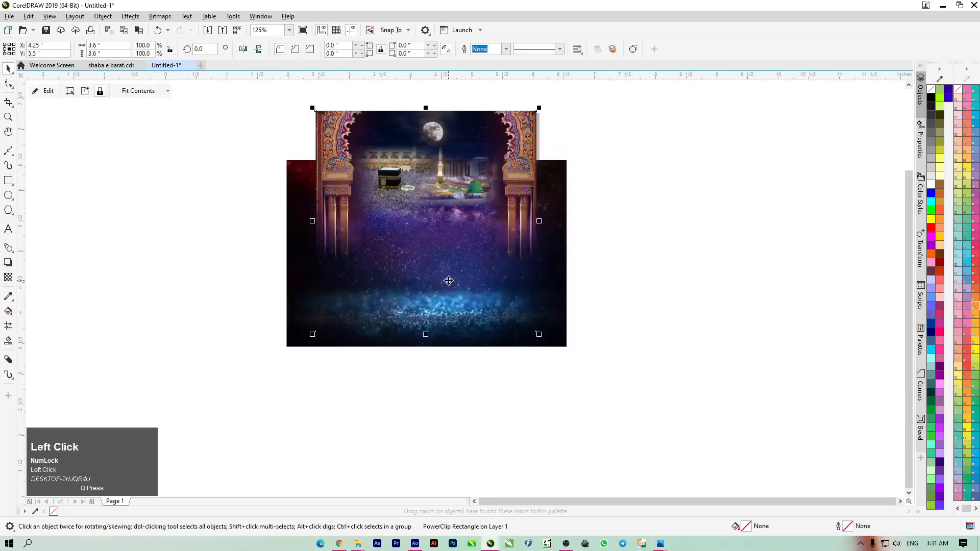
pyautogui.rightClick(300, 250)
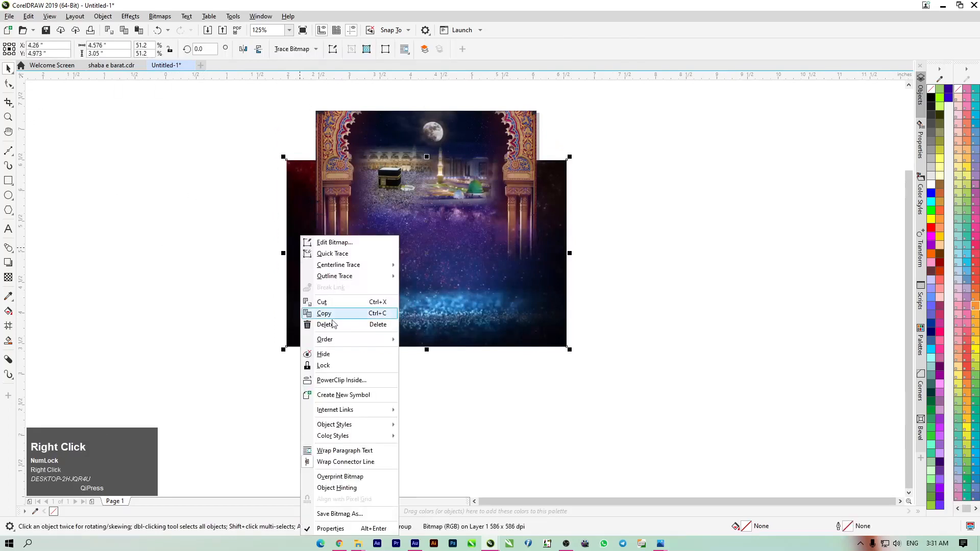
pyautogui.click(341, 380)
pyautogui.click(431, 273)
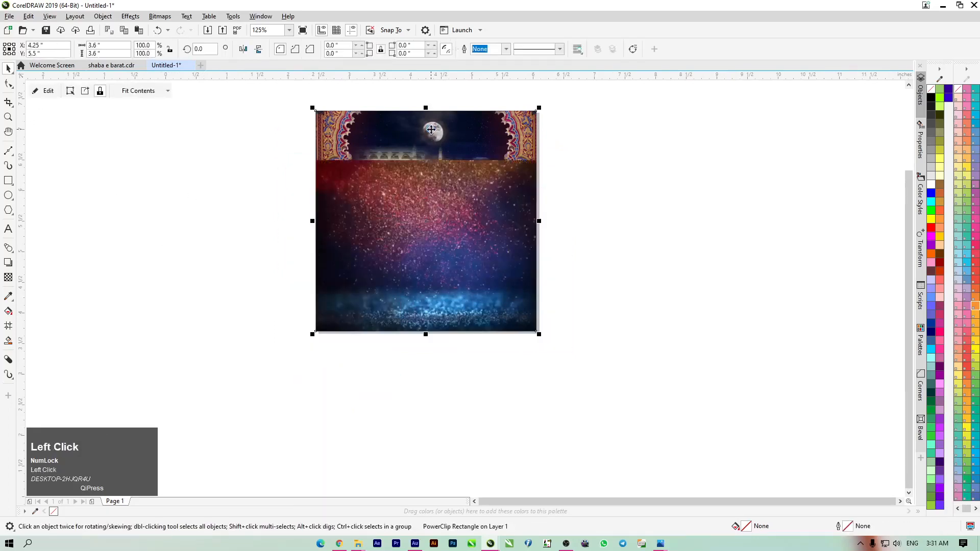
# - Send the glitter image to the back of the PowerClip contents and finish editing them
pyautogui.doubleClick(433, 279)
pyautogui.click(490, 246)
pyautogui.hotkey('shift', 'pagedown')
pyautogui.click(583, 286)
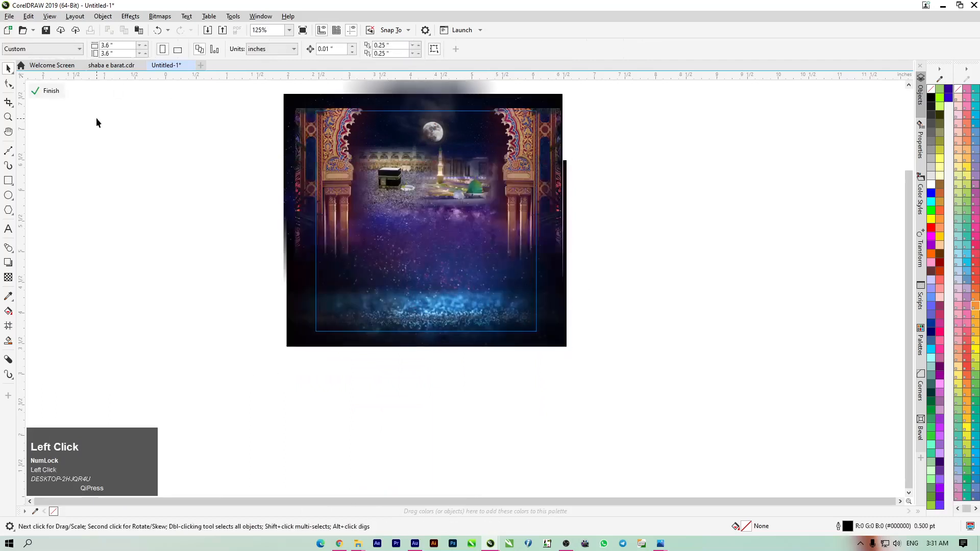
pyautogui.click(54, 94)
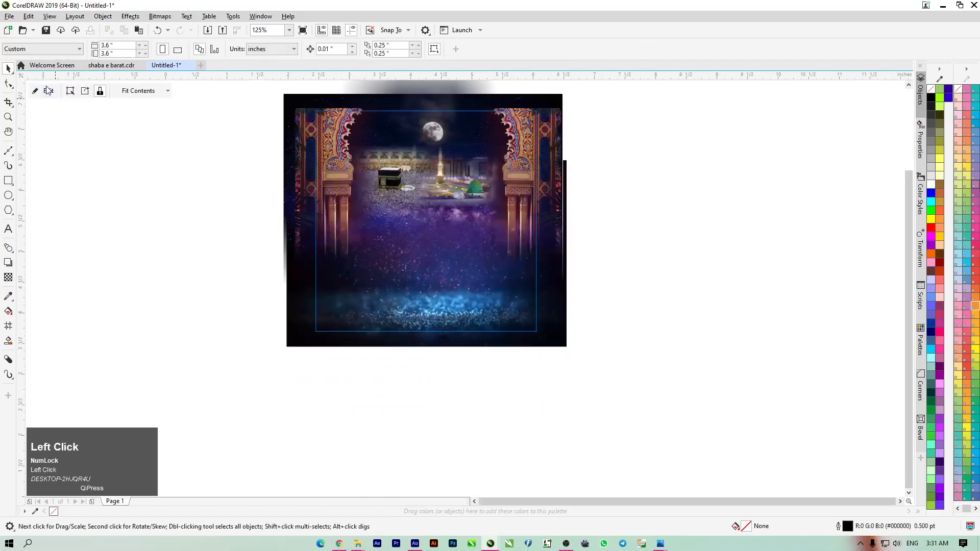
pyautogui.click(138, 262)
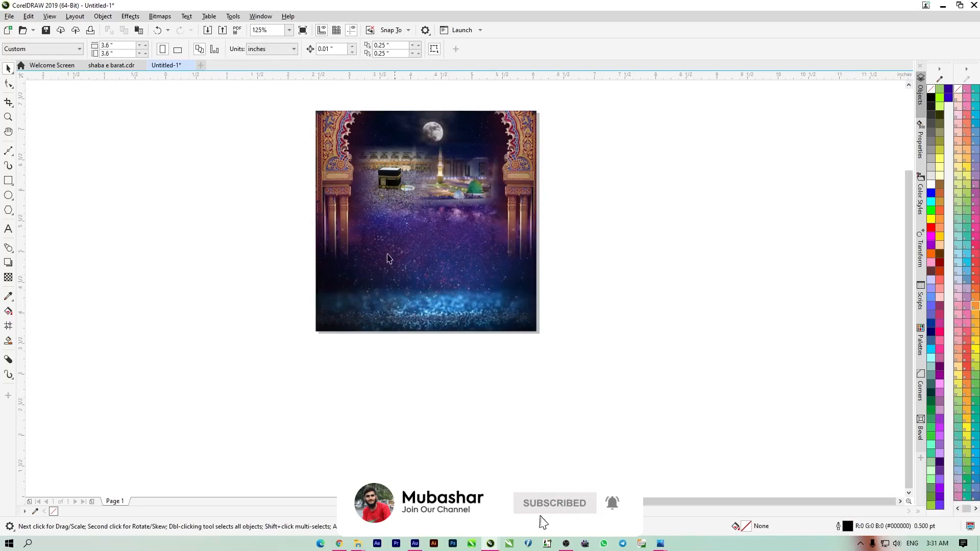
# - Bring the purple arch image with the gold calligraphy from the New folder (3) window into the poster document
pyautogui.click(359, 542)
pyautogui.click(372, 496)
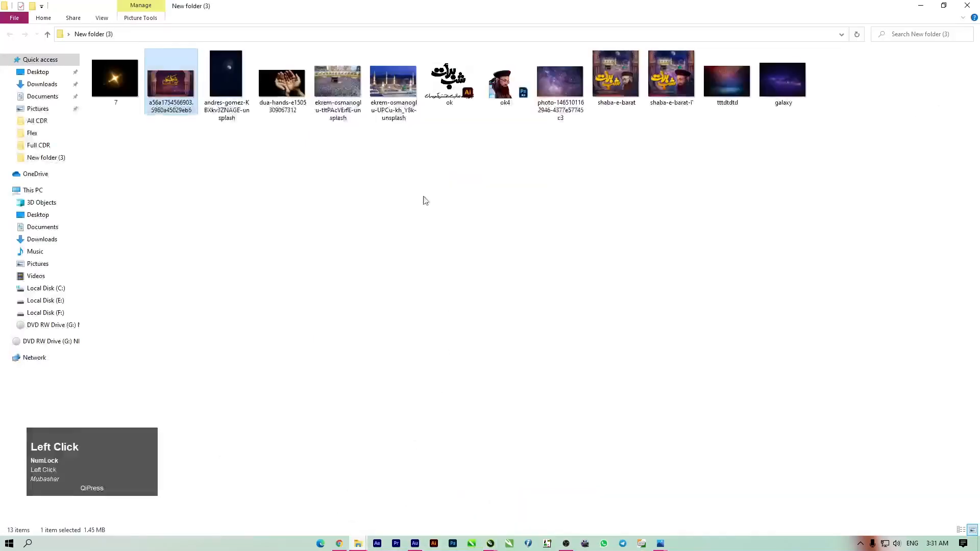
pyautogui.moveTo(248, 4); pyautogui.dragTo(537, 54)
pyautogui.moveTo(446, 118); pyautogui.dragTo(189, 181)
pyautogui.click(151, 254)
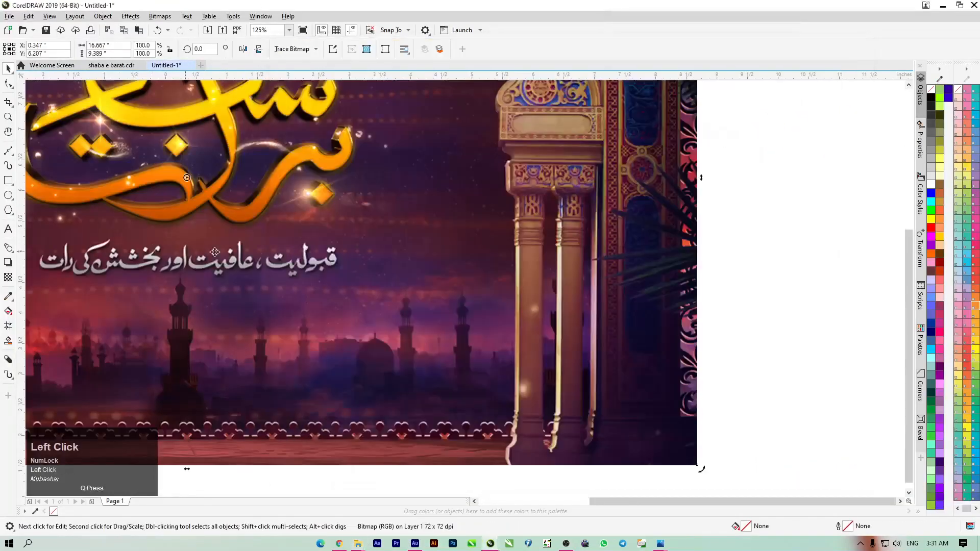
# - Move the imported arch and calligraphy image off the page into the empty area to its right
pyautogui.scroll(-2, 372, 220)
pyautogui.click(334, 223)
pyautogui.moveTo(334, 223); pyautogui.dragTo(636, 293)
pyautogui.moveTo(667, 299); pyautogui.dragTo(546, 280)
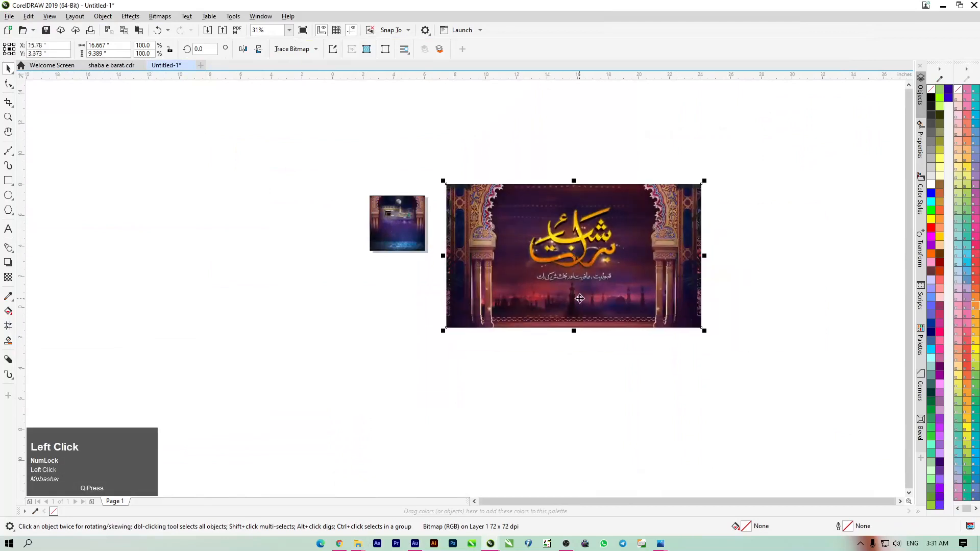
pyautogui.scroll(1, 569, 272)
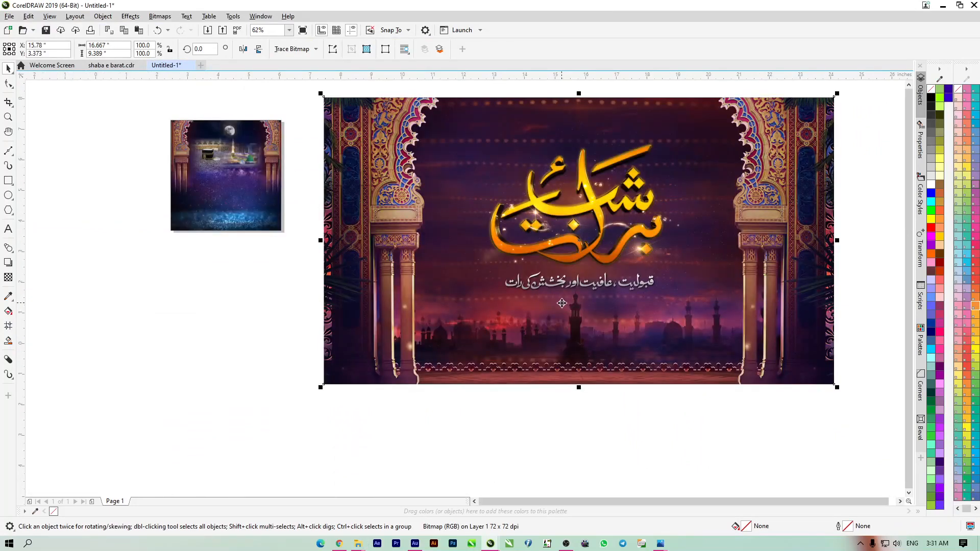
pyautogui.moveTo(561, 304); pyautogui.dragTo(562, 349)
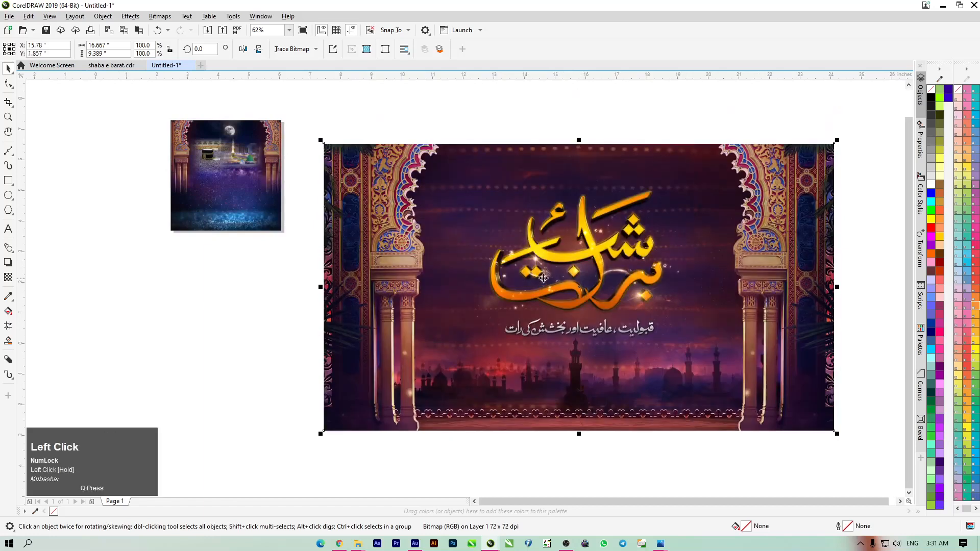
# - Scale the arch and calligraphy image down to about 34.4% and place it centred across the page's bottom edge
pyautogui.moveTo(840, 140); pyautogui.dragTo(666, 238)
pyautogui.moveTo(562, 287); pyautogui.dragTo(237, 311)
pyautogui.press('F4')
pyautogui.moveTo(396, 387); pyautogui.dragTo(357, 268)
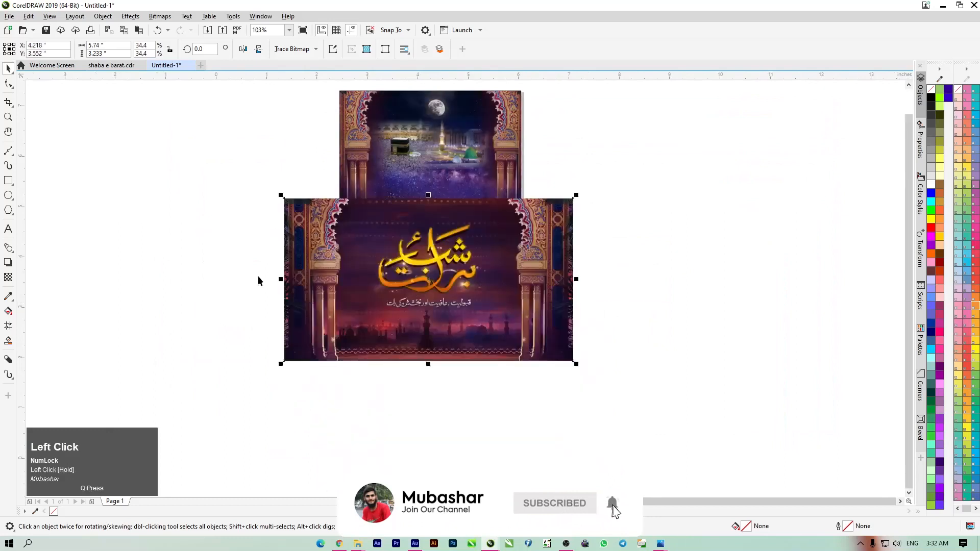
# - Fade out the image's upper part with a vertical fountain transparency, leaving only its bottom strip, and convert the result to a bitmap
pyautogui.click(8, 279)
pyautogui.moveTo(429, 336)
pyautogui.mouseDown()
pyautogui.moveTo(429, 302)
pyautogui.moveTo(428, 335)
pyautogui.mouseUp()
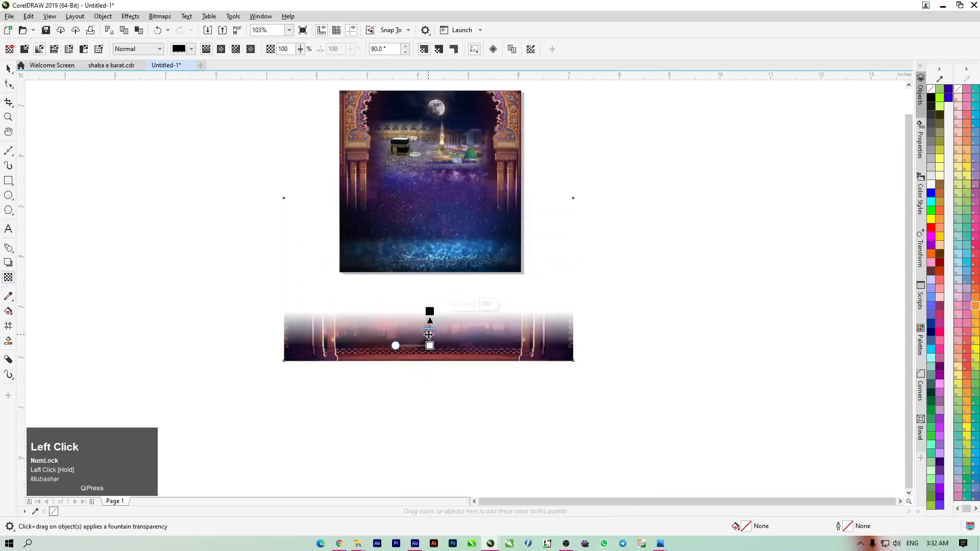
pyautogui.click(8, 68)
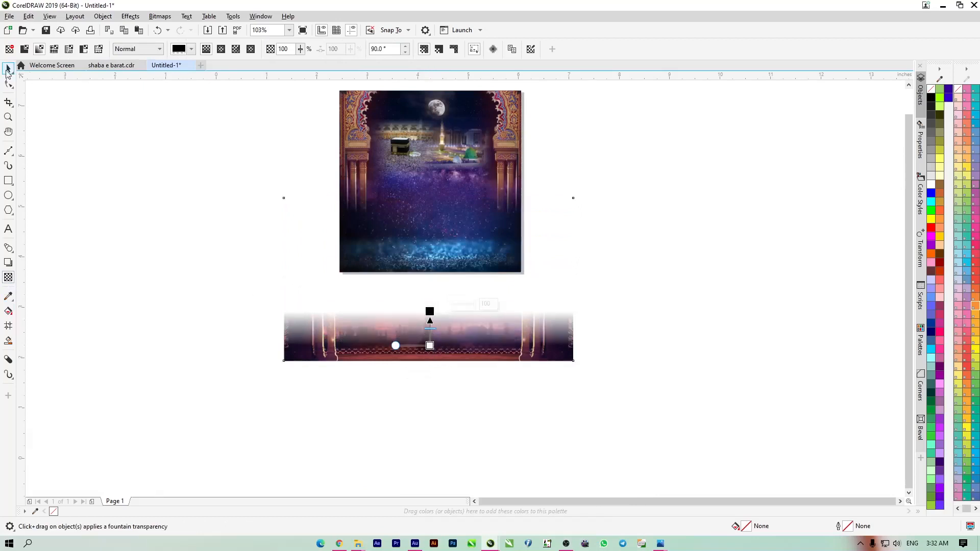
pyautogui.click(160, 16)
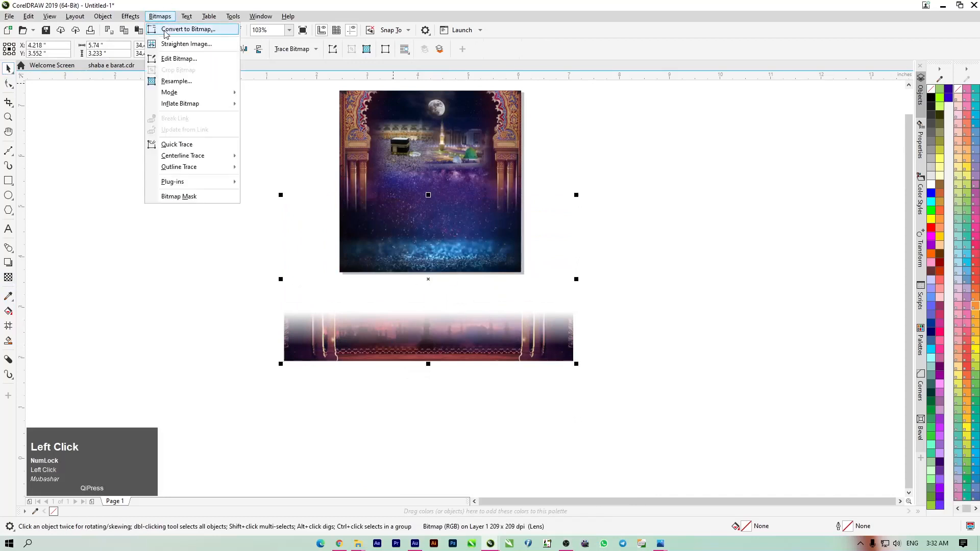
pyautogui.click(173, 28)
pyautogui.press('Return')
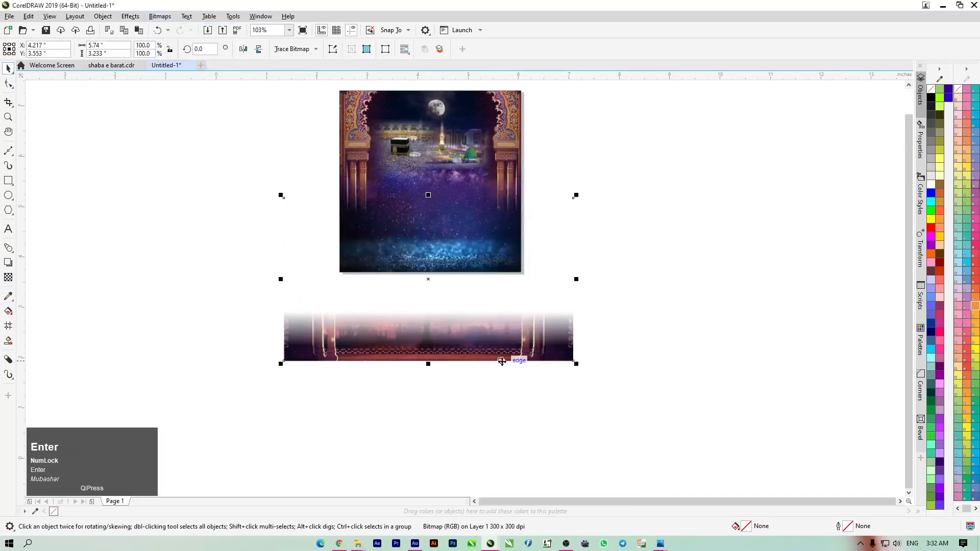
# - Place the faded strip along the page's bottom edge and enlarge it to about 107.4% so the columns fall outside the page
pyautogui.moveTo(503, 360); pyautogui.dragTo(528, 269)
pyautogui.scroll(3, 315, 255)
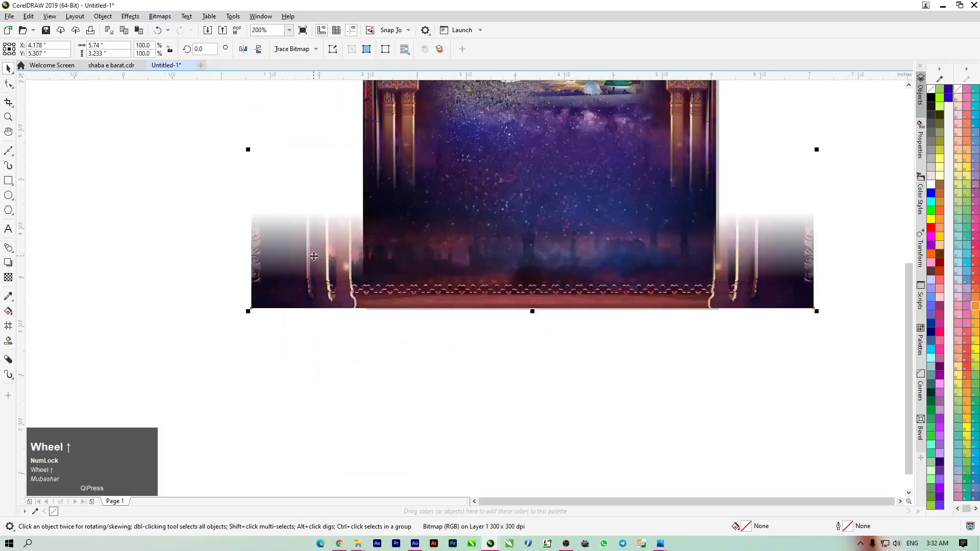
pyautogui.moveTo(248, 311); pyautogui.dragTo(229, 322)
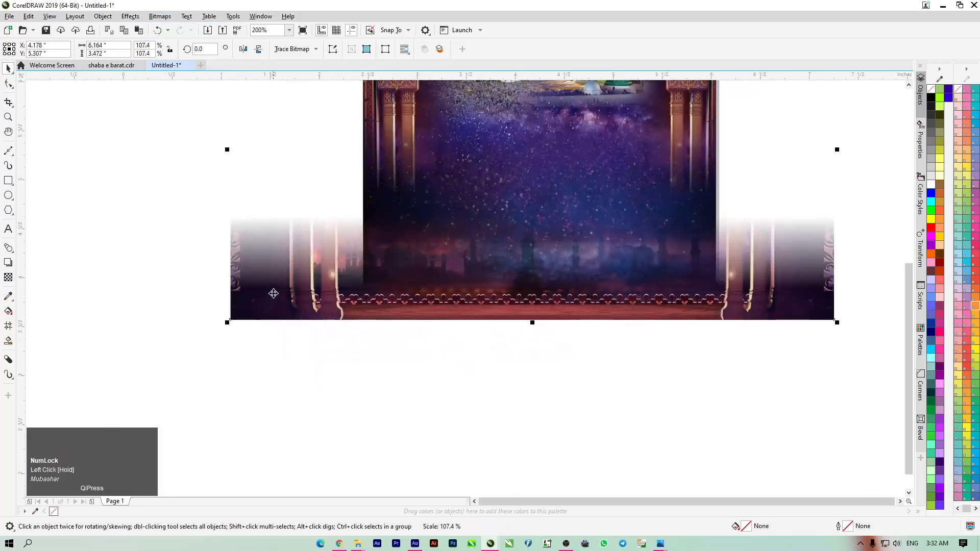
pyautogui.moveTo(274, 285); pyautogui.dragTo(275, 284)
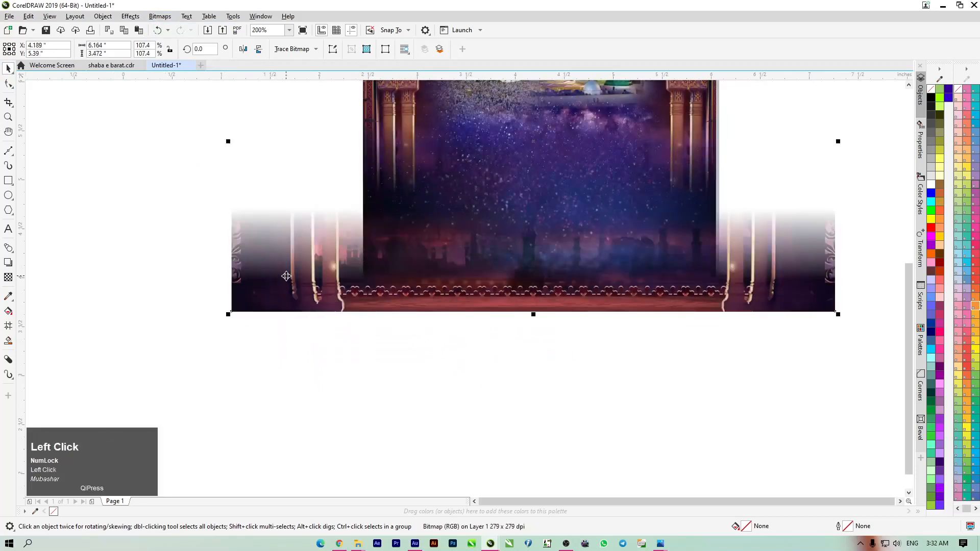
pyautogui.press('Up')
# - Send the faded strip behind the page rectangle and PowerClip it inside that rectangle
pyautogui.rightClick(287, 271)
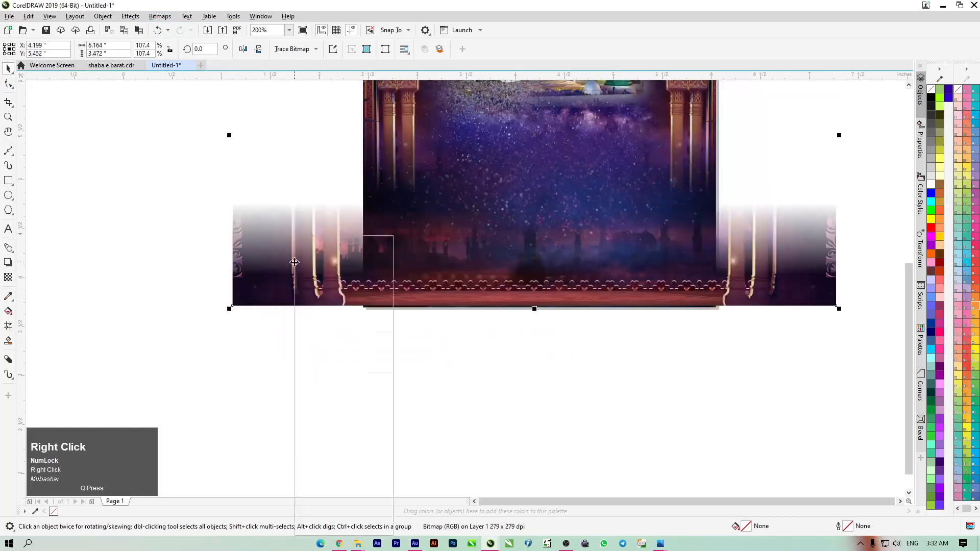
pyautogui.click(287, 276)
pyautogui.hotkey('shift', 'pagedown')
pyautogui.rightClick(291, 265)
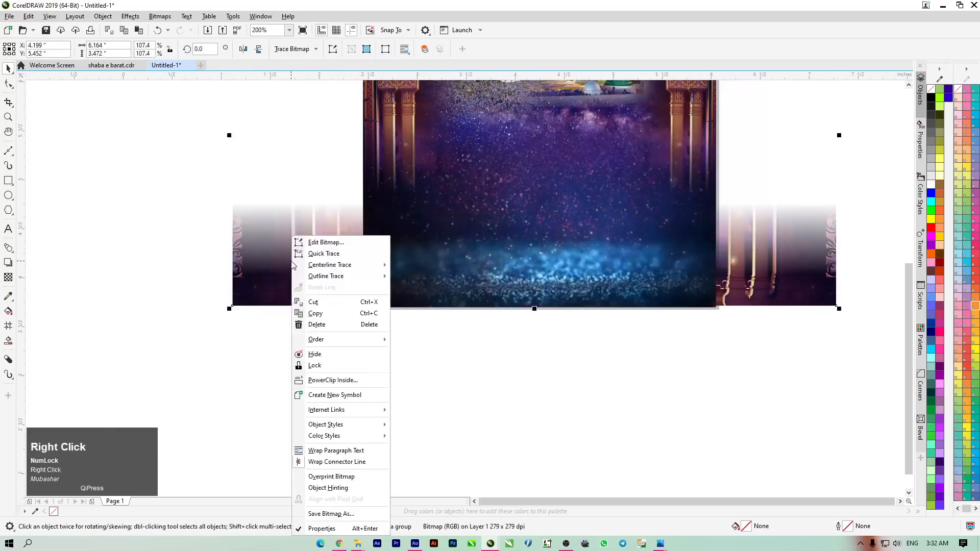
pyautogui.click(342, 382)
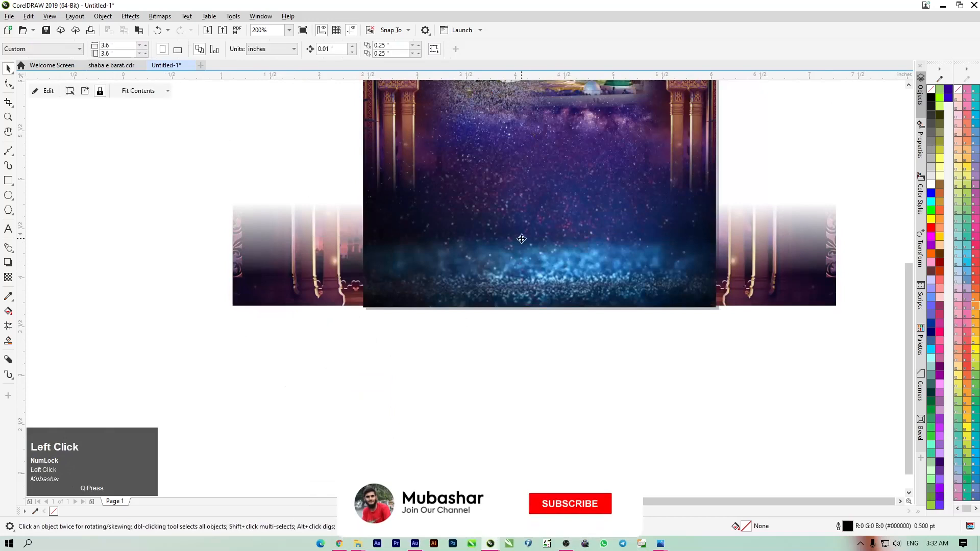
pyautogui.click(506, 247)
# - Edit the PowerClip contents, align the strip's bottom edge with the frame, and finish editing with nothing selected
pyautogui.doubleClick(414, 294)
pyautogui.moveTo(291, 270); pyautogui.dragTo(292, 276)
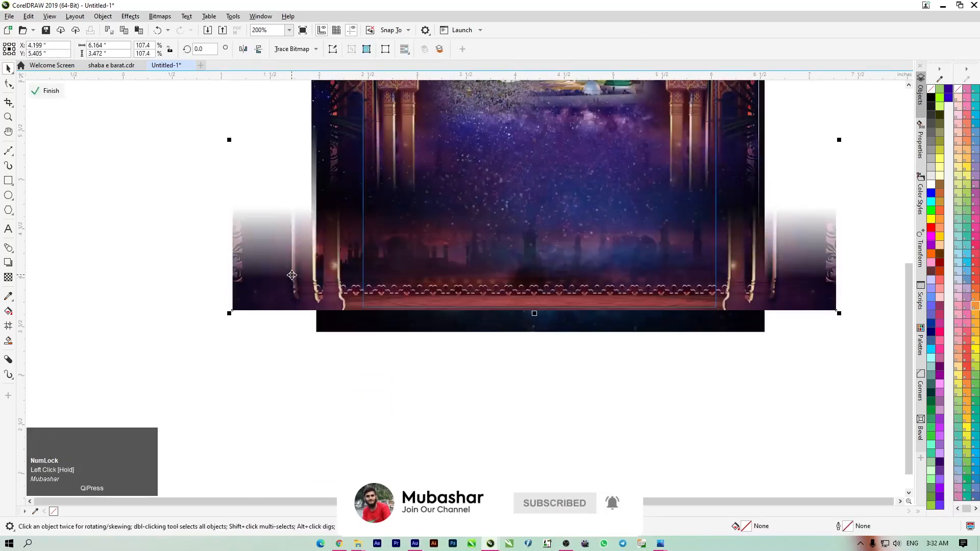
pyautogui.press('Up')
pyautogui.press('Up')
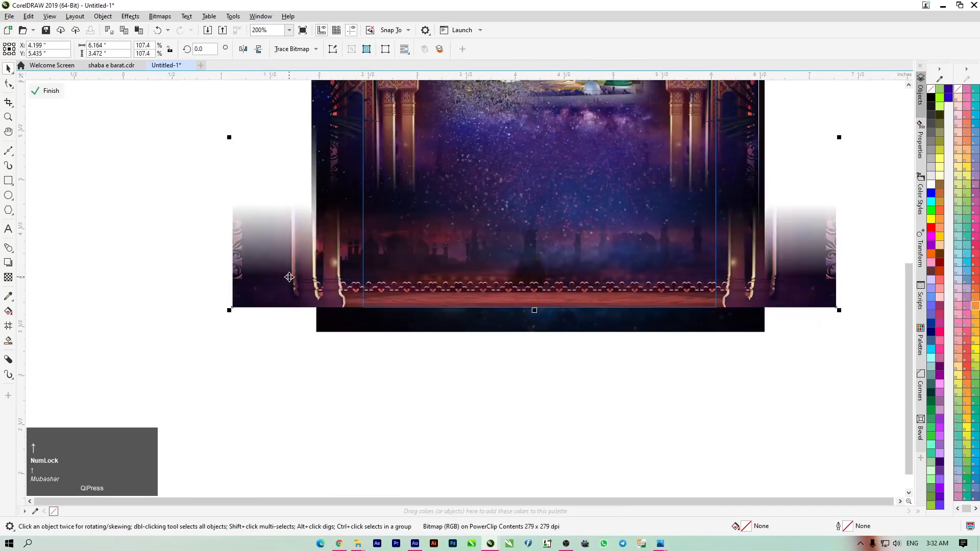
pyautogui.click(50, 90)
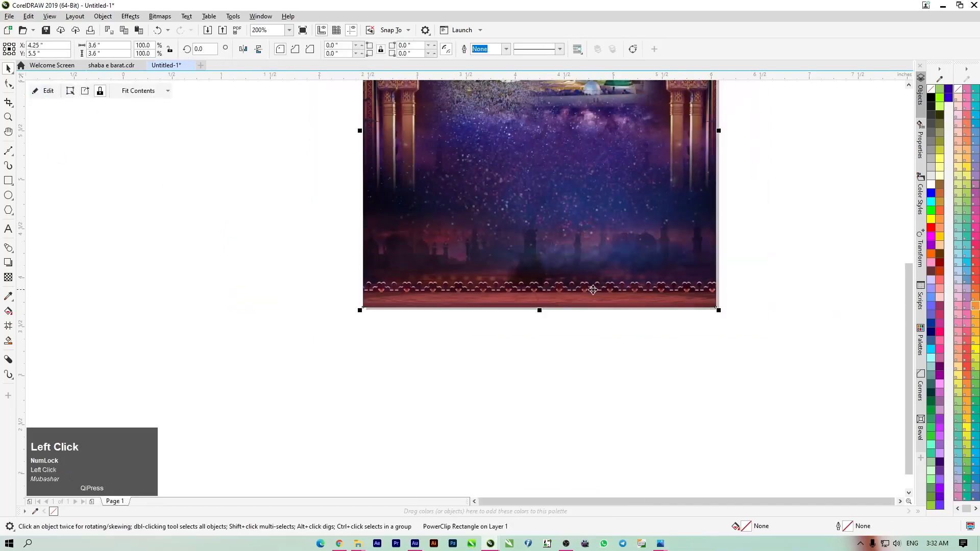
pyautogui.scroll(-1, 383, 269)
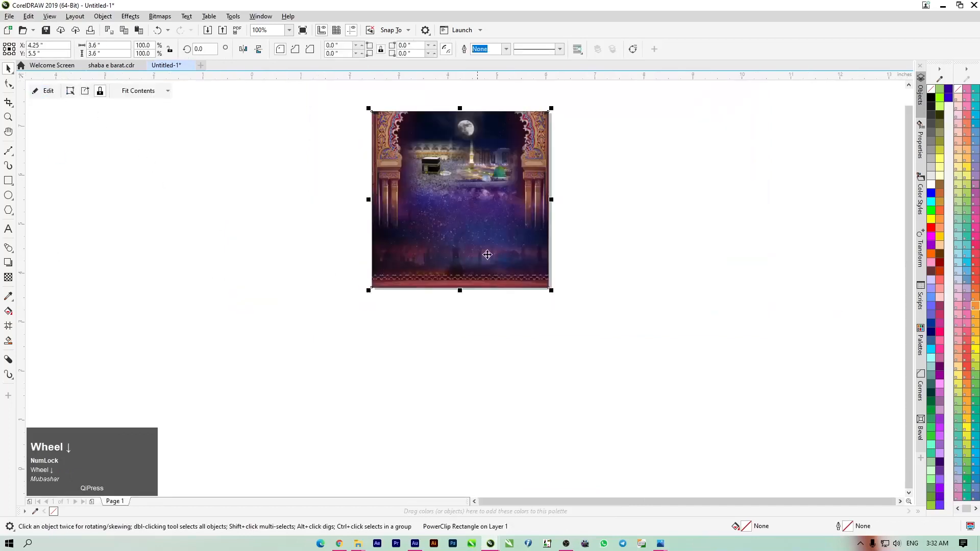
pyautogui.press('F4')
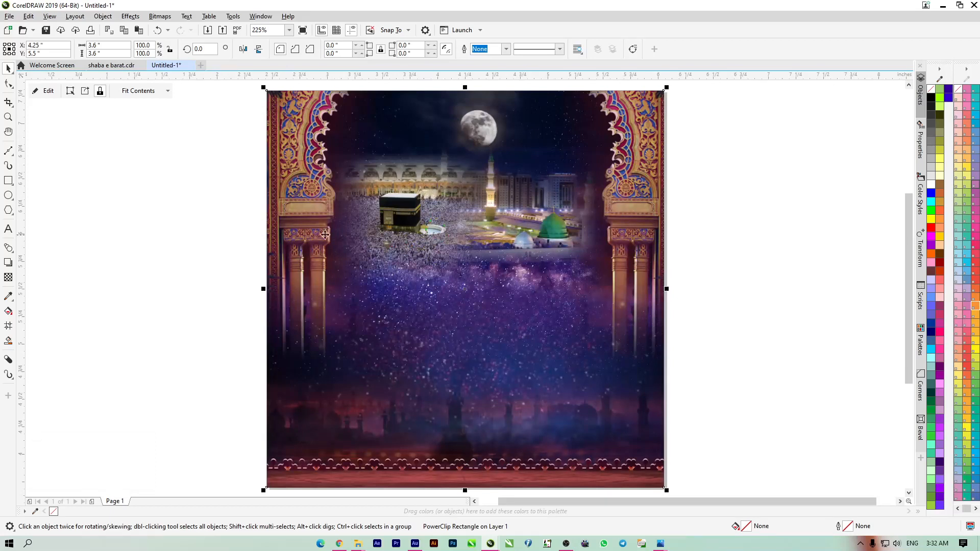
pyautogui.click(183, 210)
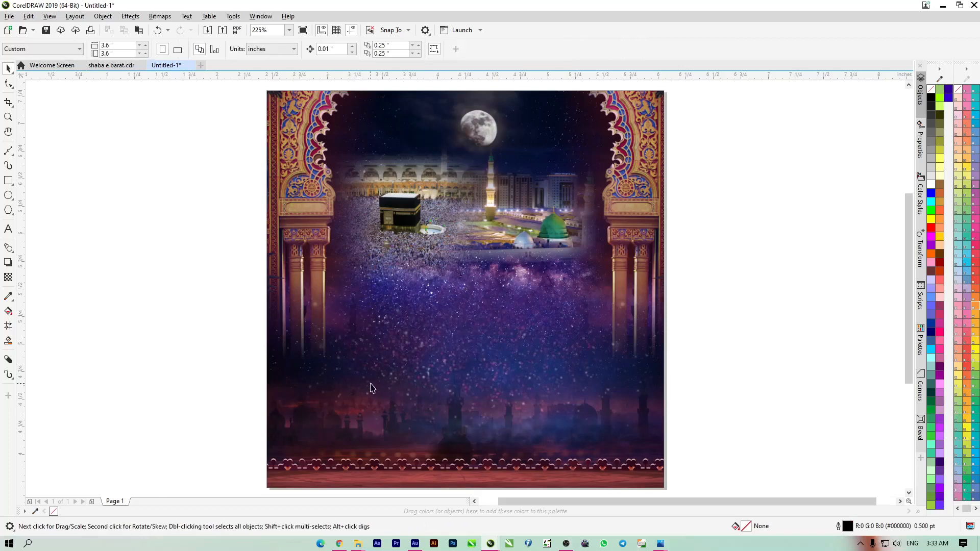
# - Bring the Illustrator calligraphy file "ok" from the New folder (3) window into the poster document
pyautogui.click(358, 544)
pyautogui.moveTo(358, 500)
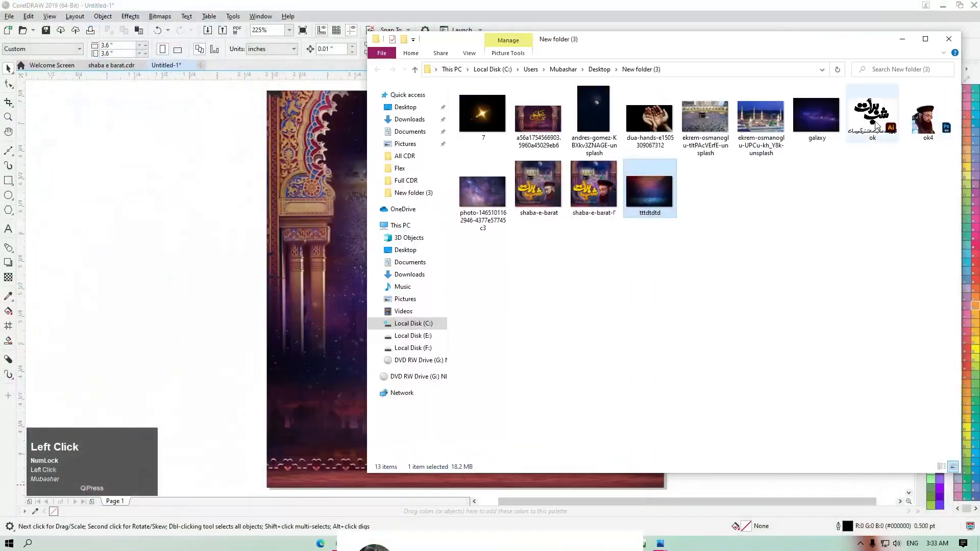
pyautogui.click(874, 122)
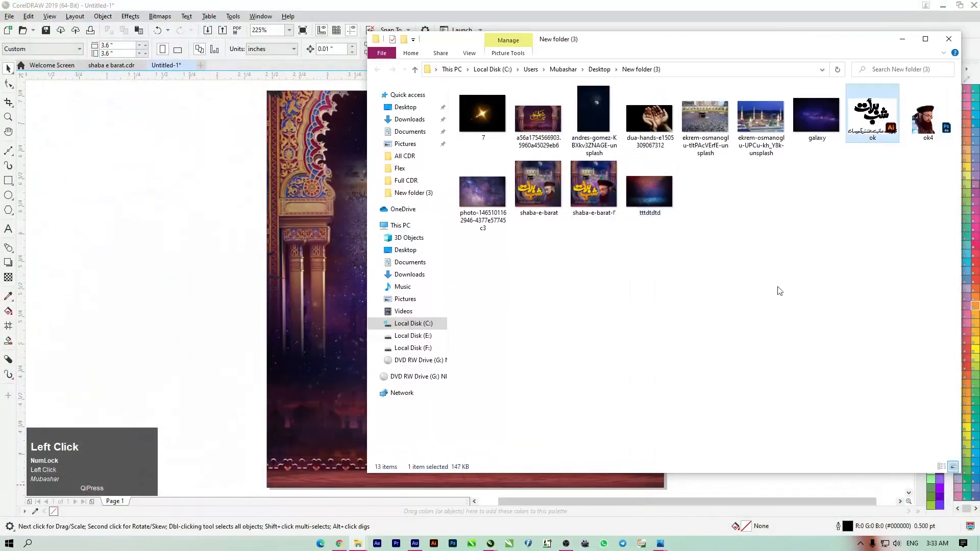
pyautogui.moveTo(763, 45); pyautogui.dragTo(719, 47)
pyautogui.click(831, 194)
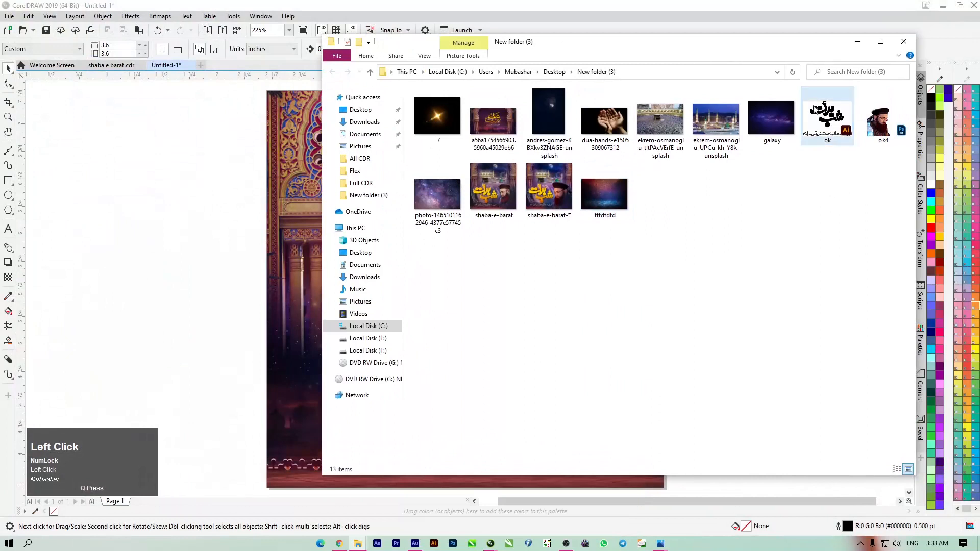
pyautogui.moveTo(831, 118); pyautogui.dragTo(828, 206)
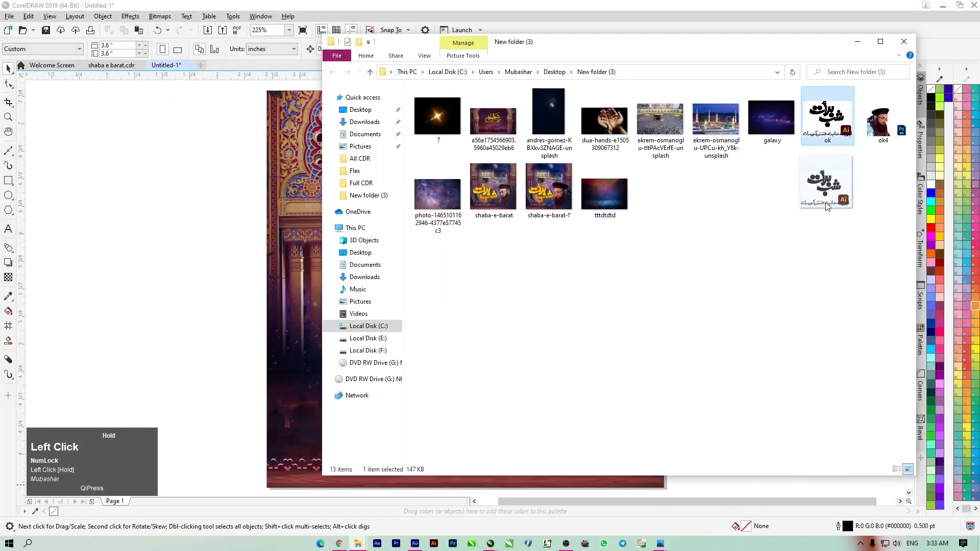
pyautogui.moveTo(828, 206); pyautogui.dragTo(135, 300)
pyautogui.click(509, 315)
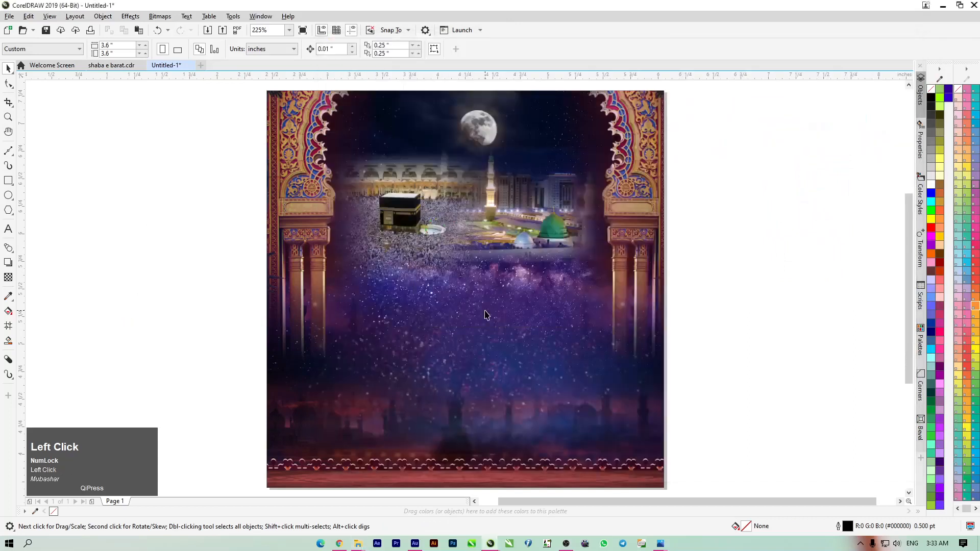
# - Move the imported calligraphy artwork to the empty area right of the page and ungroup it
pyautogui.scroll(-2, 383, 205)
pyautogui.moveTo(317, 208); pyautogui.dragTo(562, 222)
pyautogui.scroll(2, 583, 195)
pyautogui.click(409, 53)
pyautogui.click(401, 129)
# - Separate the small subtitle line from the large Shab-e-Barat calligraphy and delete the subtitle
pyautogui.moveTo(480, 293); pyautogui.dragTo(686, 182)
pyautogui.moveTo(526, 197); pyautogui.dragTo(472, 222)
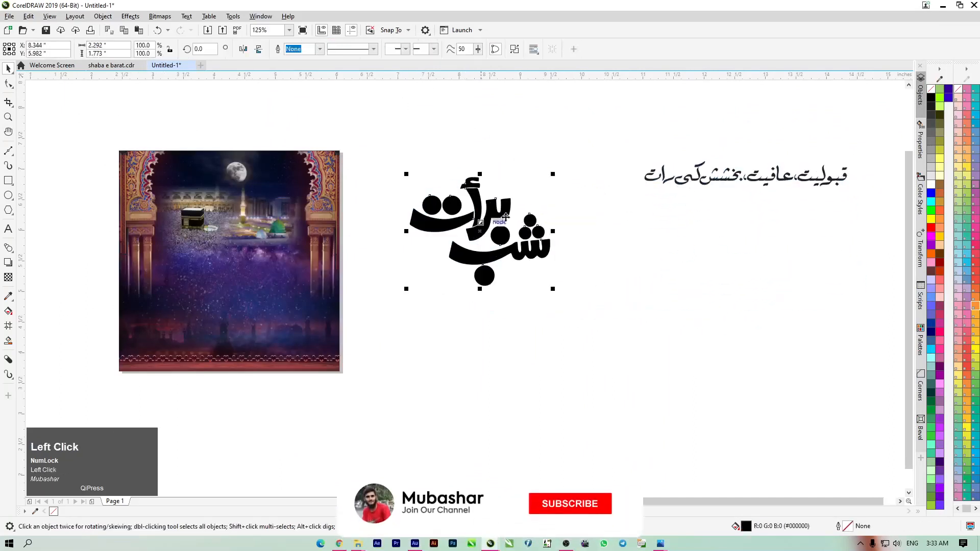
pyautogui.moveTo(732, 175); pyautogui.dragTo(735, 203)
pyautogui.press('Delete')
# - Place the Shab-e-Barat calligraphy over the page's lower left area and scale it to about 1.98 inches wide
pyautogui.moveTo(451, 198); pyautogui.dragTo(229, 303)
pyautogui.press('F4')
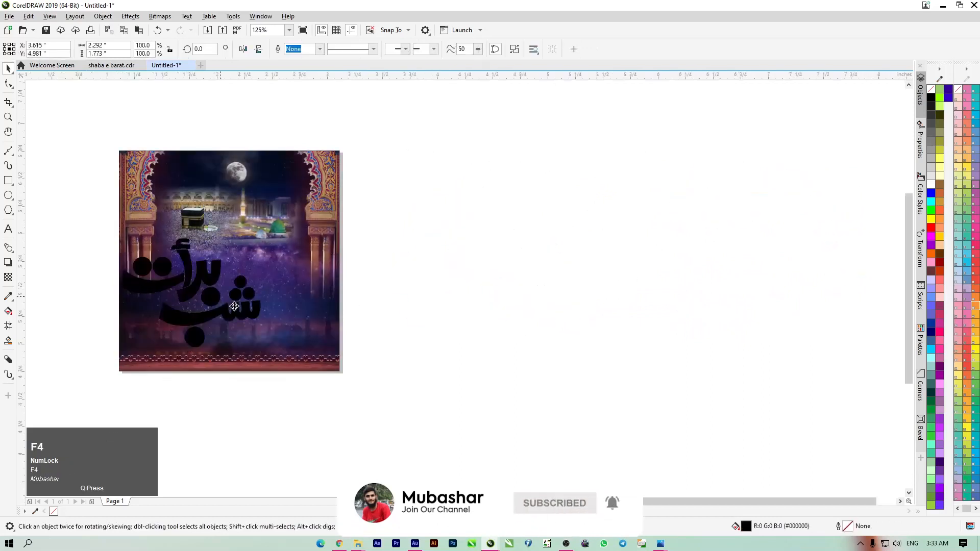
pyautogui.moveTo(524, 246); pyautogui.dragTo(504, 261)
pyautogui.moveTo(397, 305); pyautogui.dragTo(393, 320)
pyautogui.press('Down')
pyautogui.press('Down')
pyautogui.press('Down')
pyautogui.press('Right')
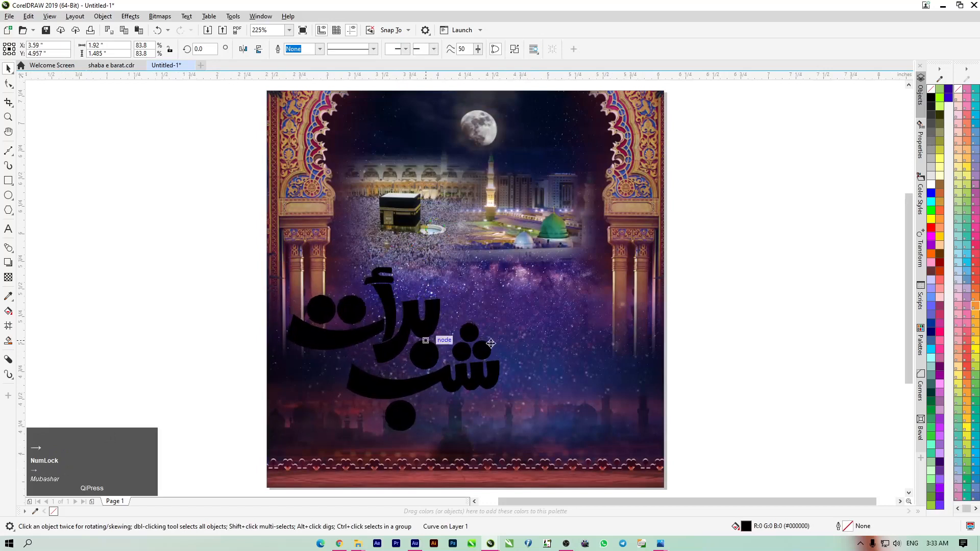
pyautogui.moveTo(503, 265); pyautogui.dragTo(507, 261)
# - Fill the Shab-e-Barat calligraphy with white
pyautogui.scroll(-1, 418, 251)
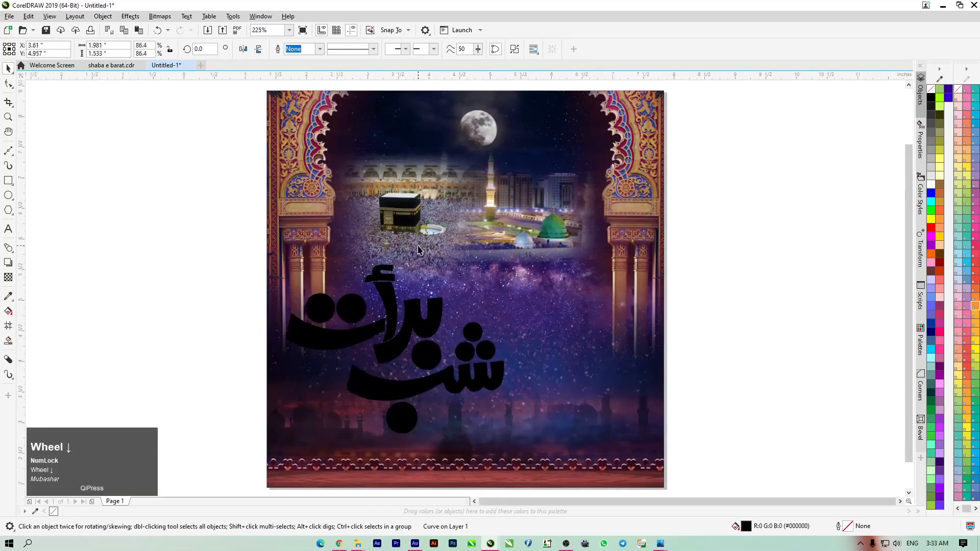
pyautogui.scroll(-1, 418, 251)
pyautogui.click(158, 276)
pyautogui.click(412, 302)
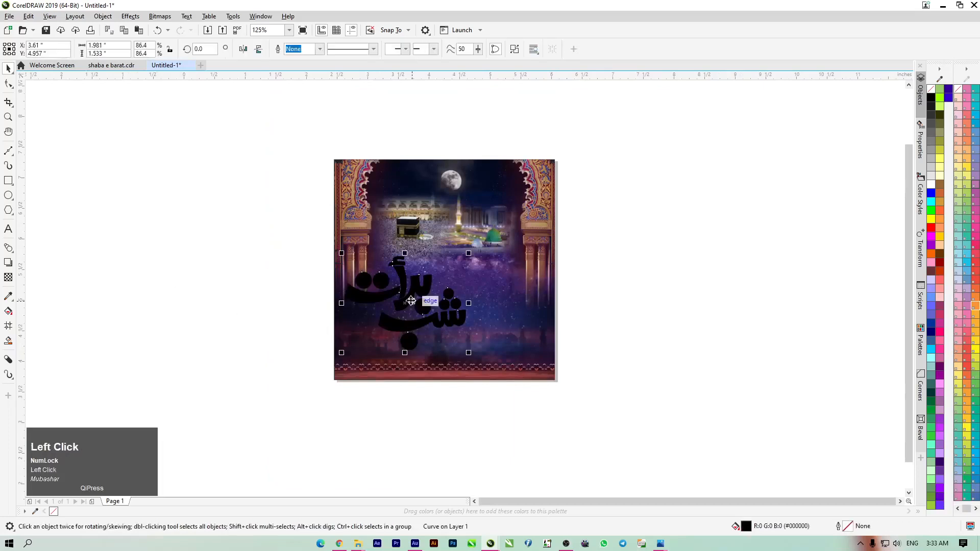
pyautogui.click(931, 184)
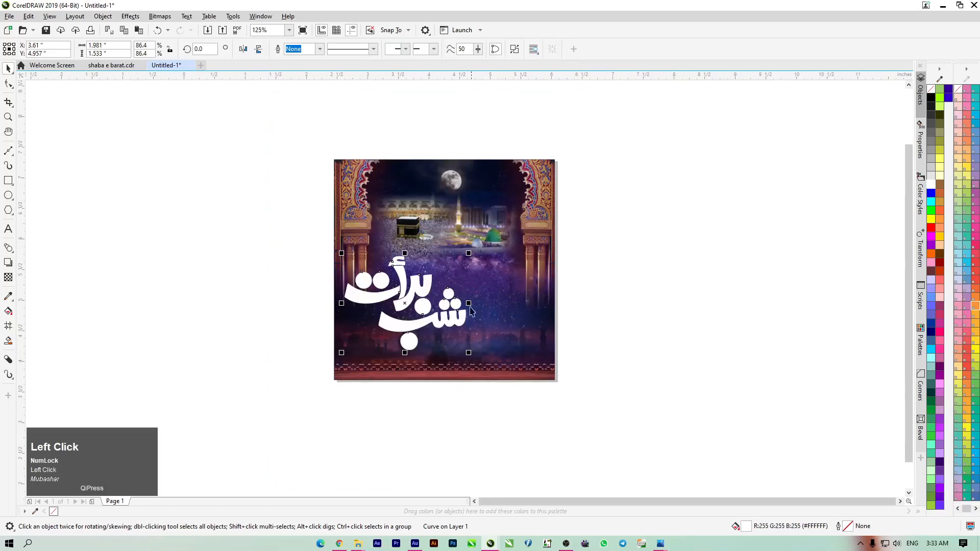
# - Give the white Shab-e-Barat calligraphy a black 2.0 pt outline placed behind the fill and scaling with the object
pyautogui.press('F4')
pyautogui.press('F12')
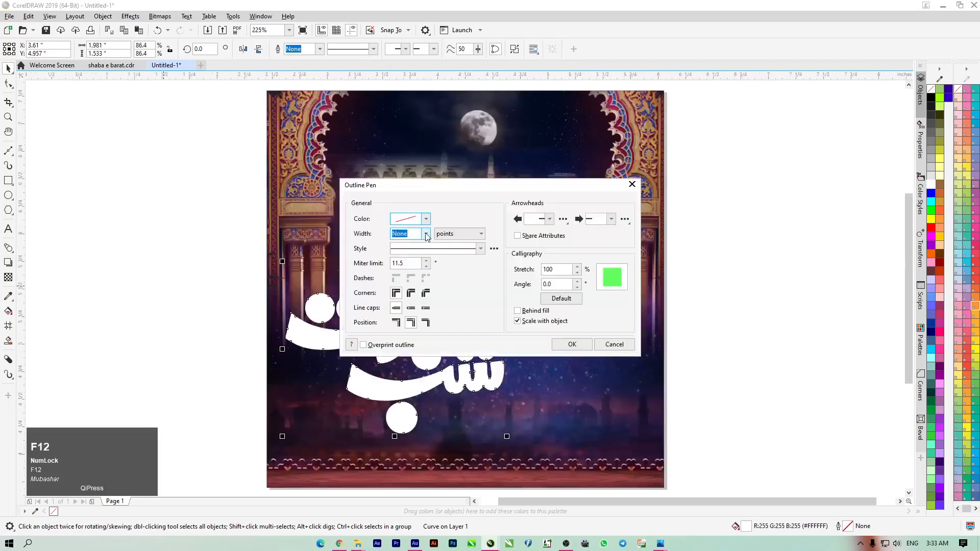
pyautogui.click(427, 234)
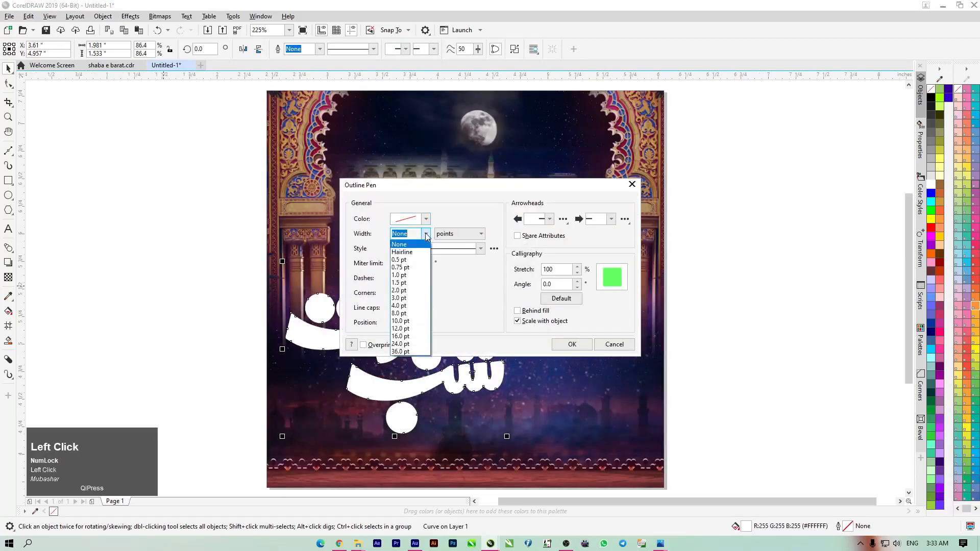
pyautogui.click(423, 276)
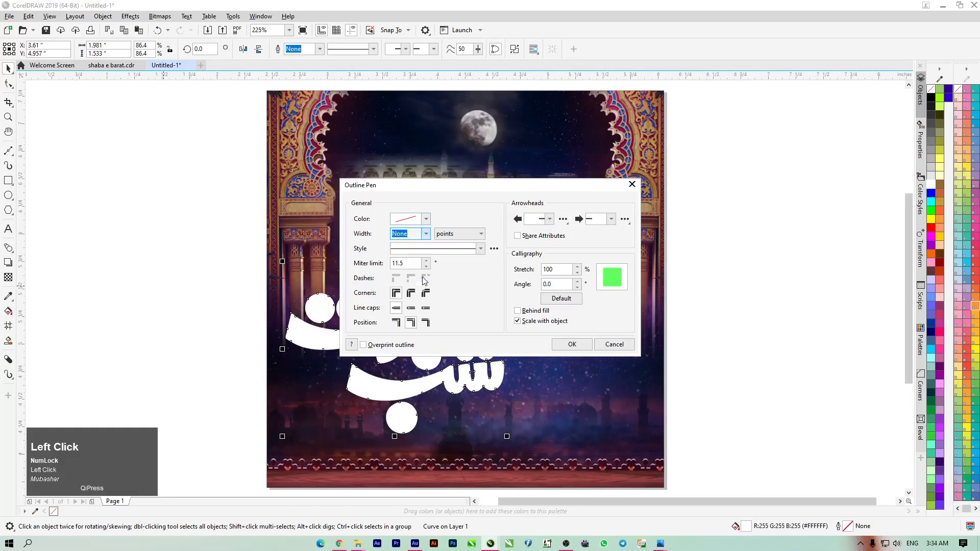
pyautogui.click(536, 312)
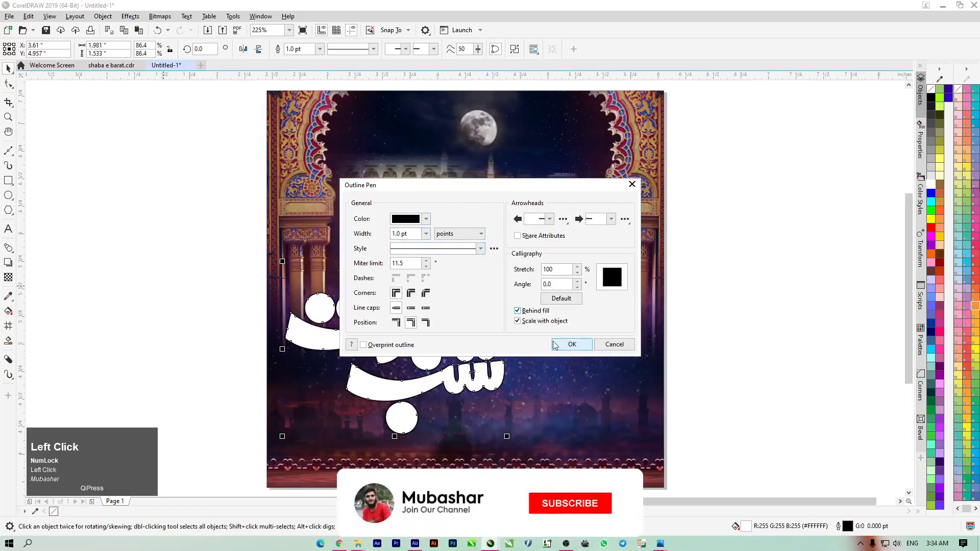
pyautogui.click(426, 234)
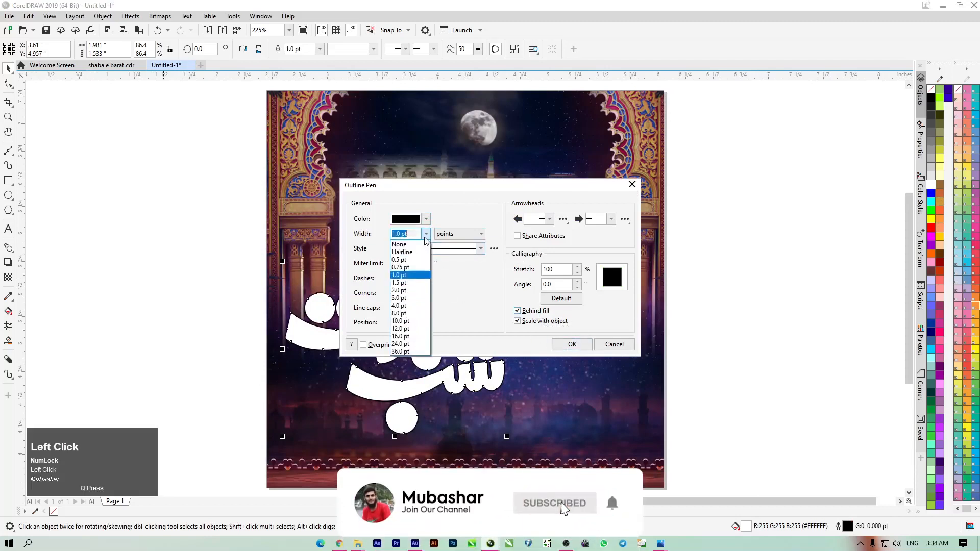
pyautogui.click(419, 290)
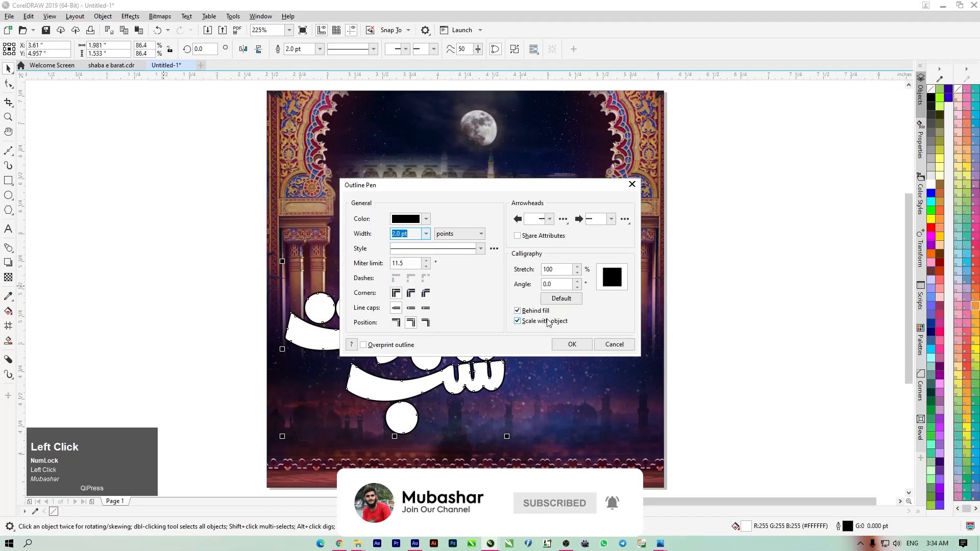
pyautogui.moveTo(473, 186); pyautogui.dragTo(602, 160)
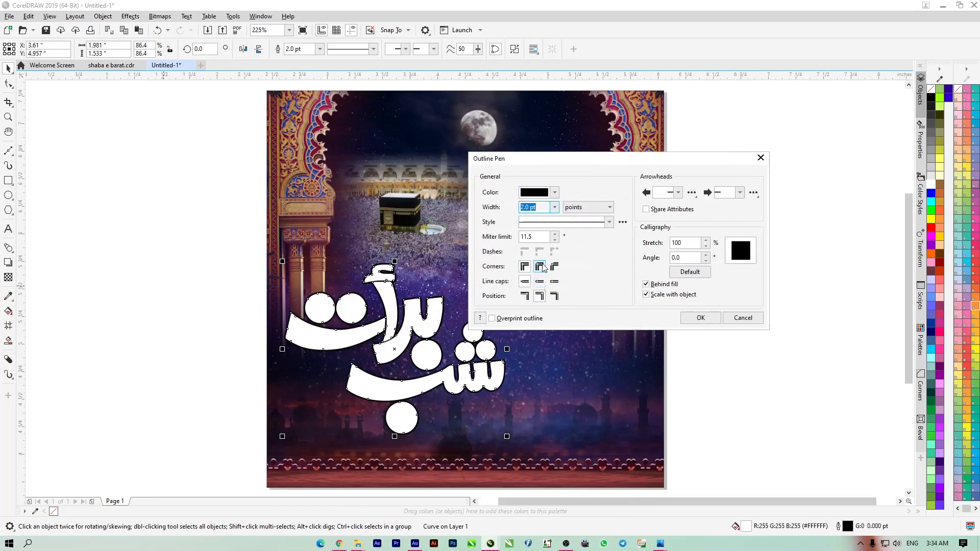
pyautogui.click(699, 318)
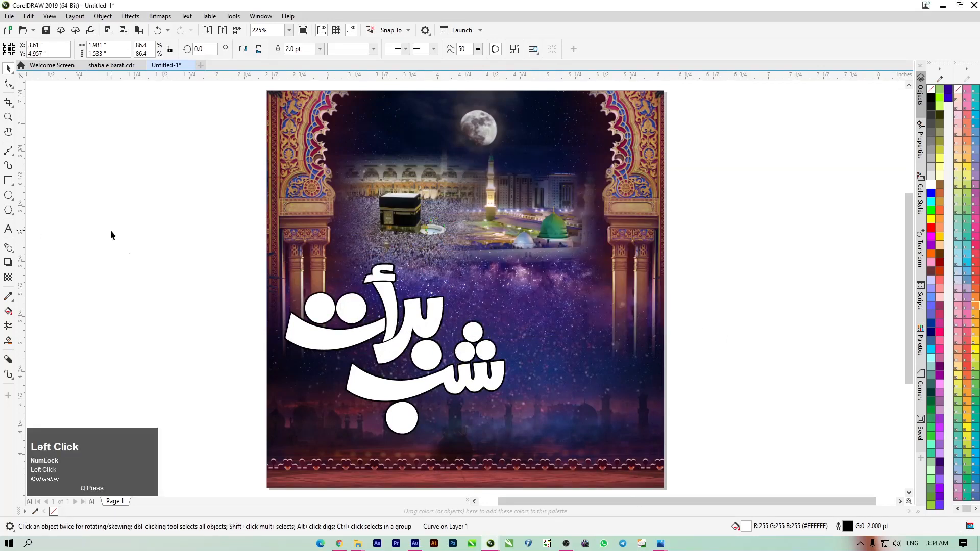
# - Convert the 2.0 pt outline of the white Urdu lettering into a separate object
pyautogui.click(110, 234)
pyautogui.scroll(2, 394, 390)
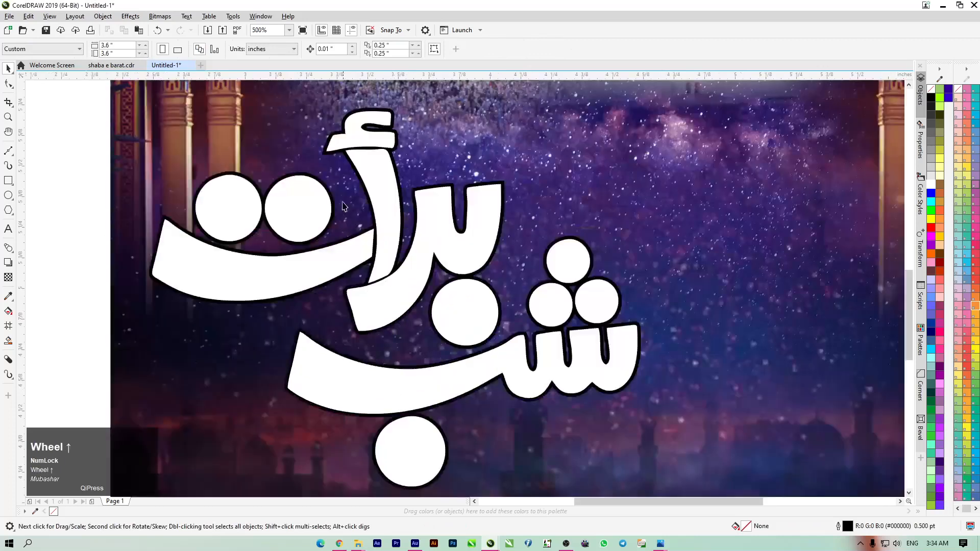
pyautogui.scroll(-2, 336, 216)
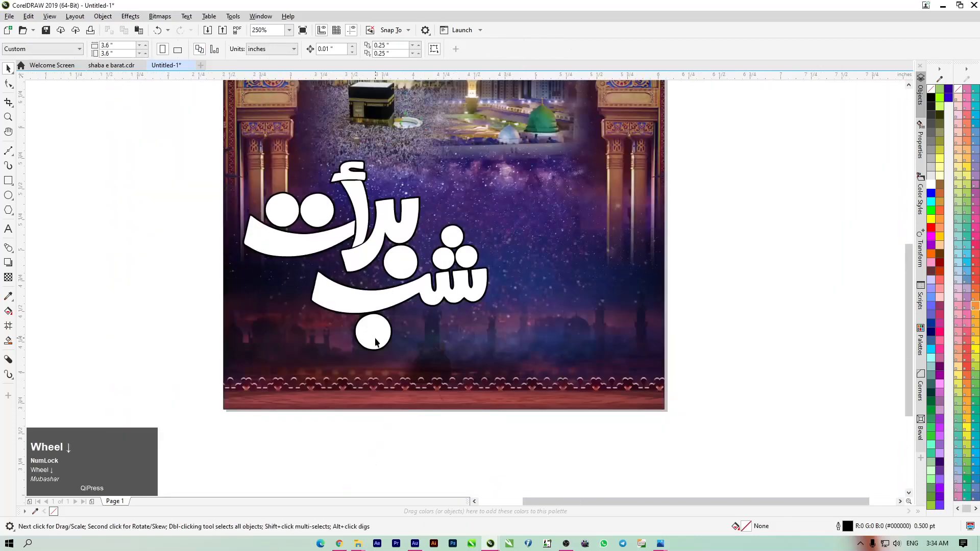
pyautogui.click(359, 299)
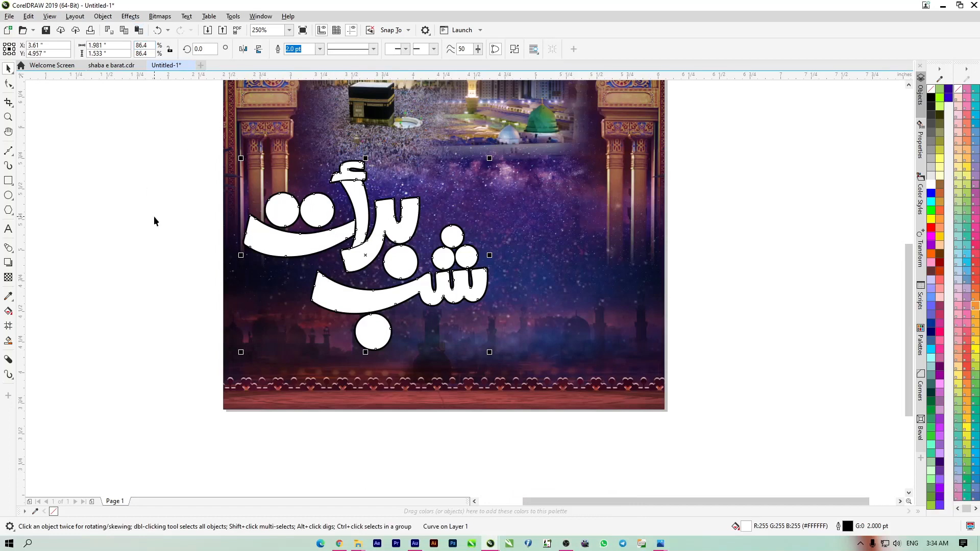
pyautogui.click(102, 16)
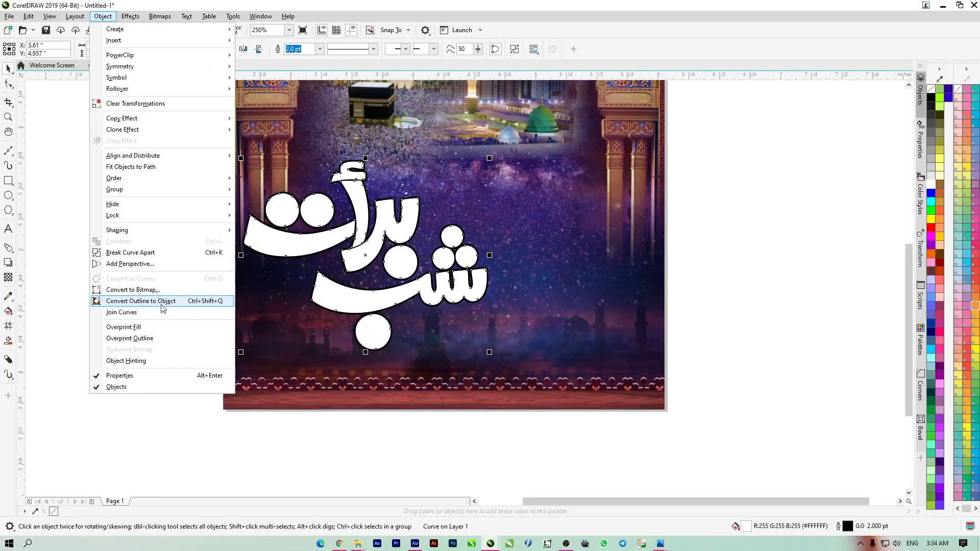
pyautogui.click(209, 302)
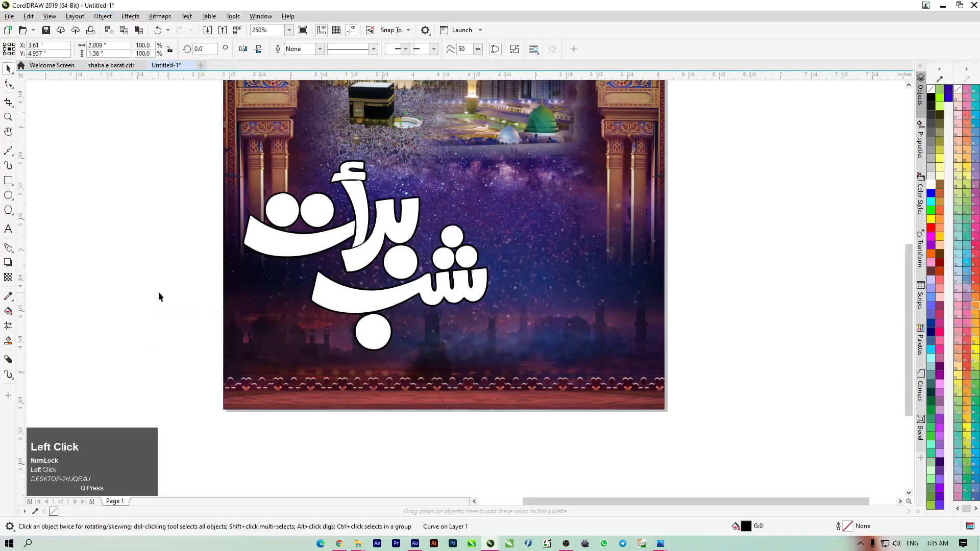
# - Try moving the white lettering away from its separated outline and undo the move
pyautogui.moveTo(278, 245); pyautogui.dragTo(292, 262)
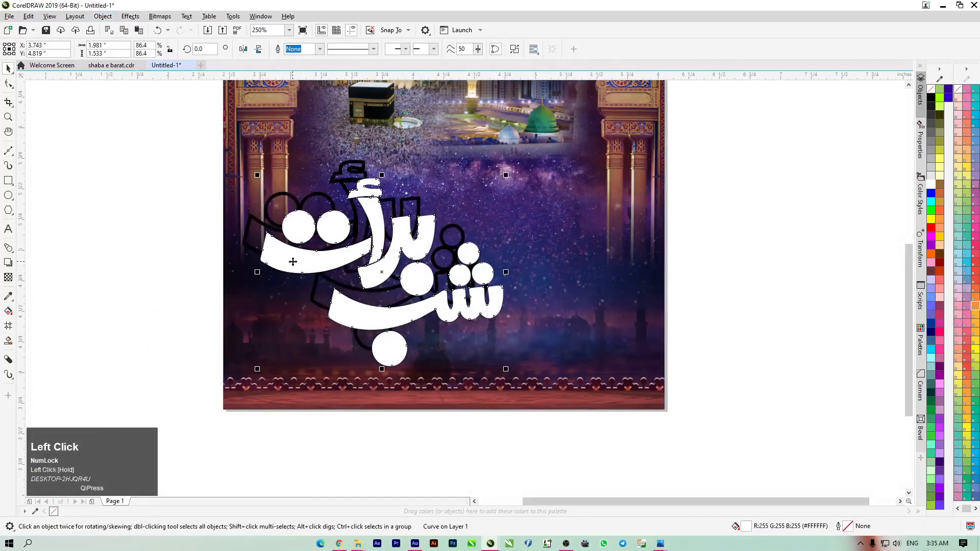
pyautogui.hotkey('ctrl', 'z')
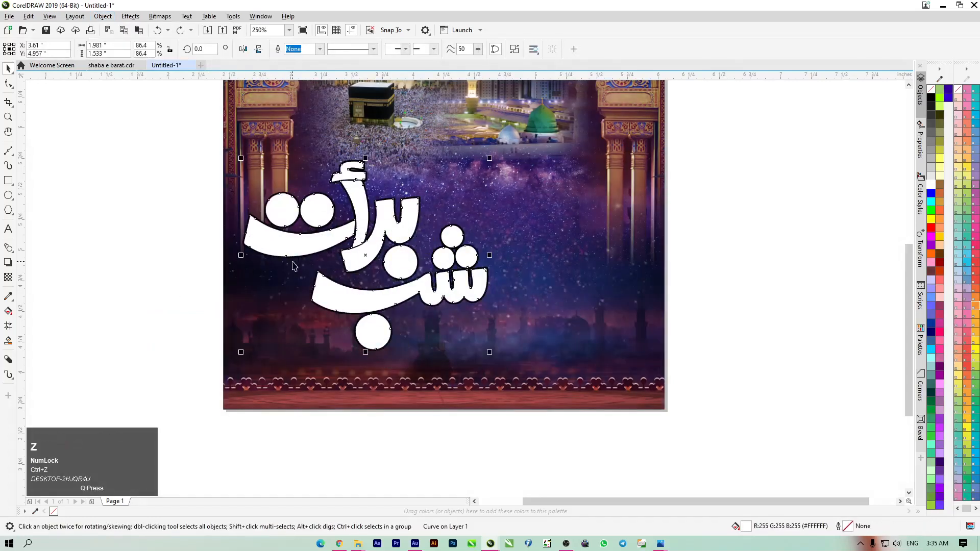
pyautogui.click(121, 203)
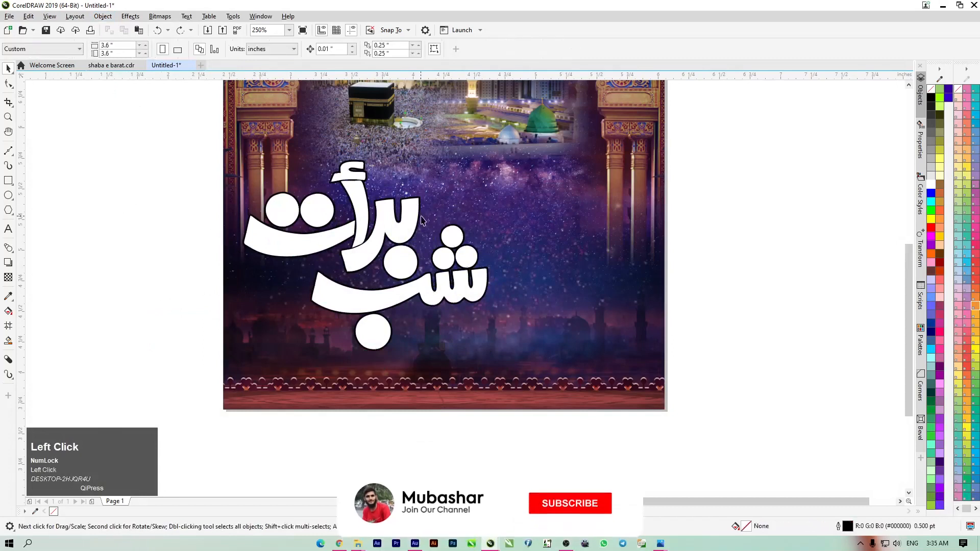
# - Send the white lettering back one level, behind its separated outline shape
pyautogui.click(397, 237)
pyautogui.hotkey('ctrl', 'pagedown')
pyautogui.click(208, 263)
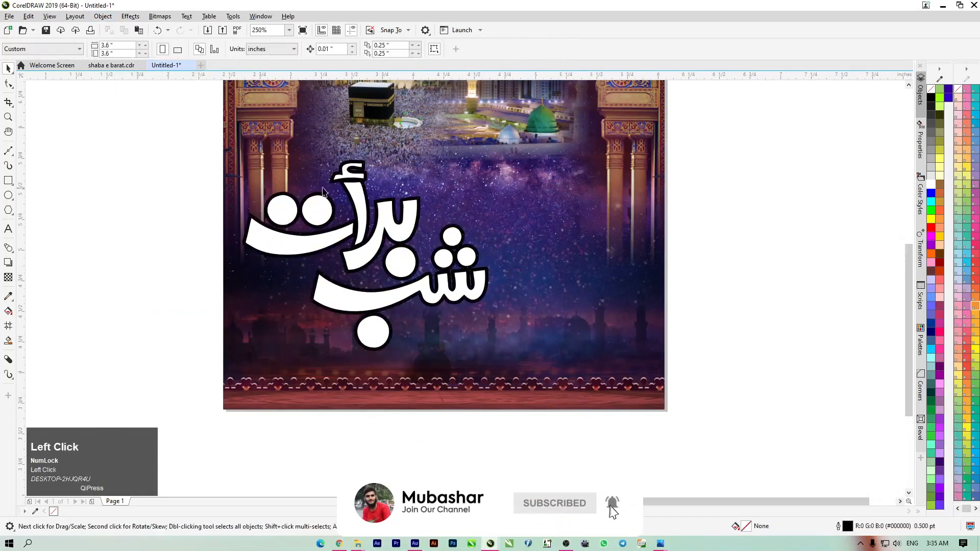
# - Apply a diagonal linear fountain fill to the black outline shape, running from golden yellow at the upper left to dark red at the lower right
pyautogui.click(350, 178)
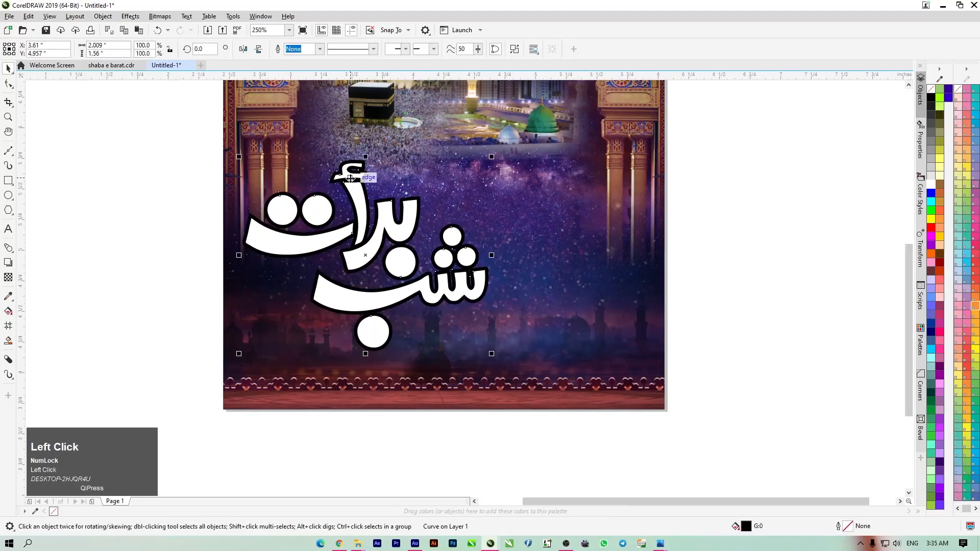
pyautogui.press('g')
pyautogui.moveTo(137, 142); pyautogui.dragTo(503, 329)
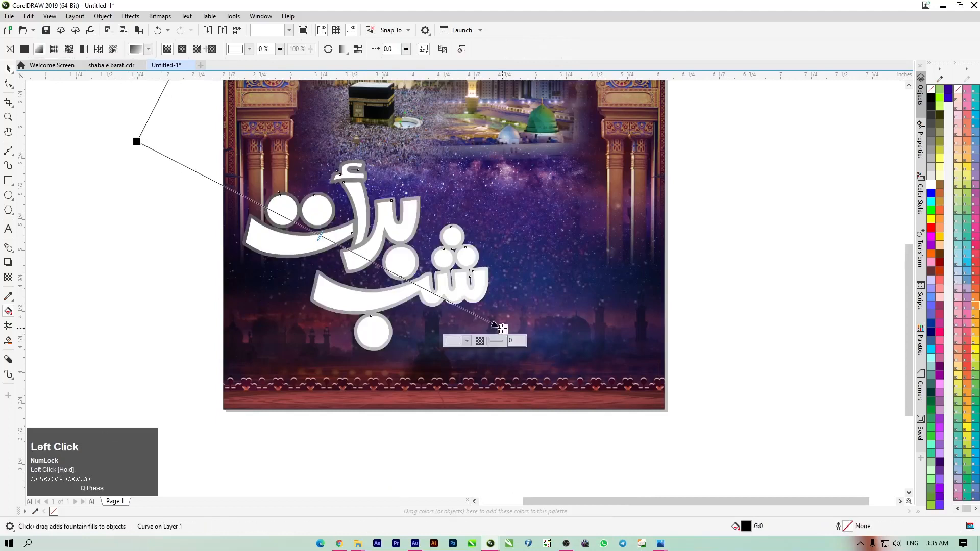
pyautogui.click(939, 262)
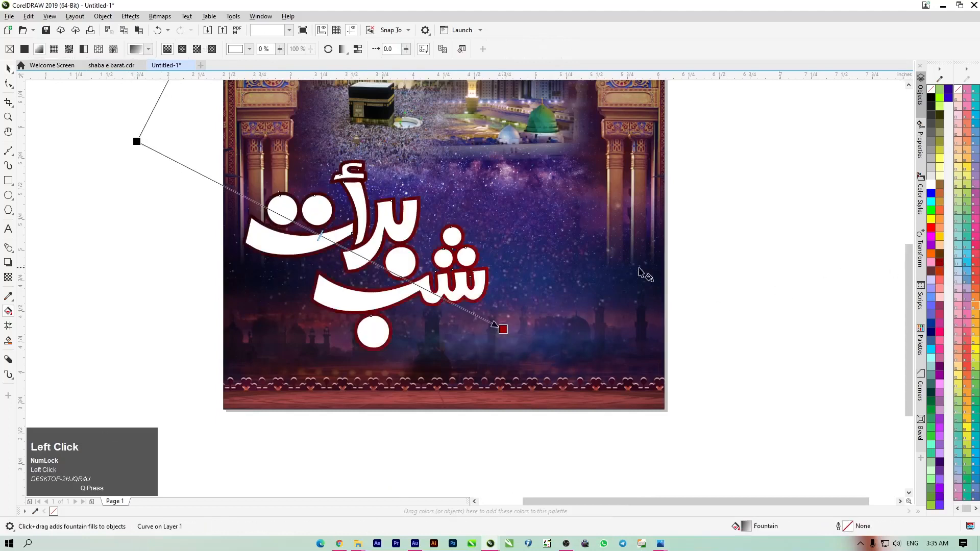
pyautogui.moveTo(135, 141); pyautogui.dragTo(232, 190)
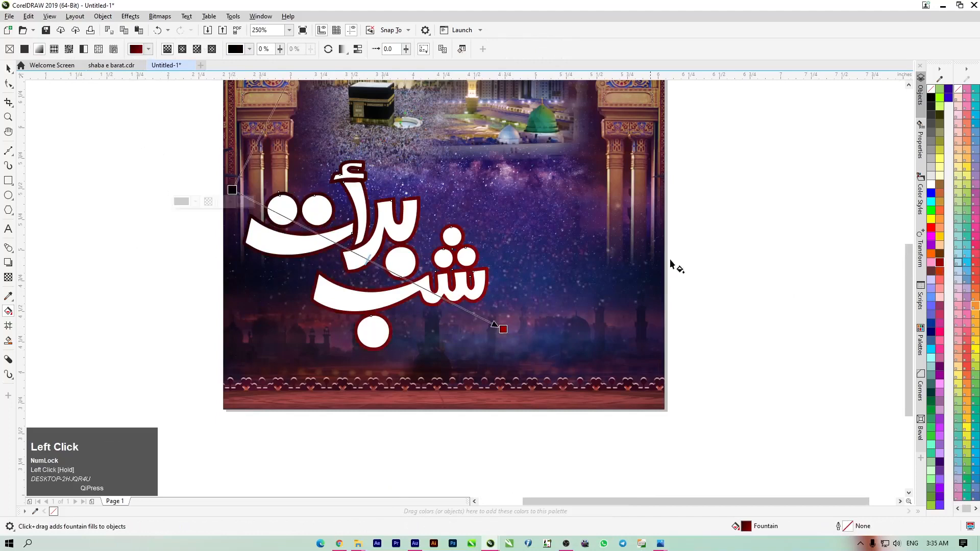
pyautogui.click(940, 237)
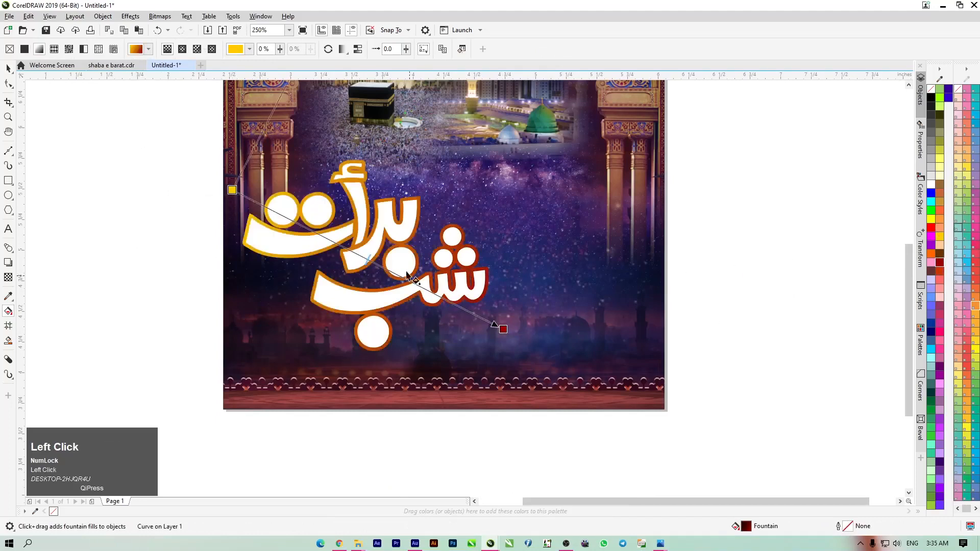
pyautogui.click(5, 70)
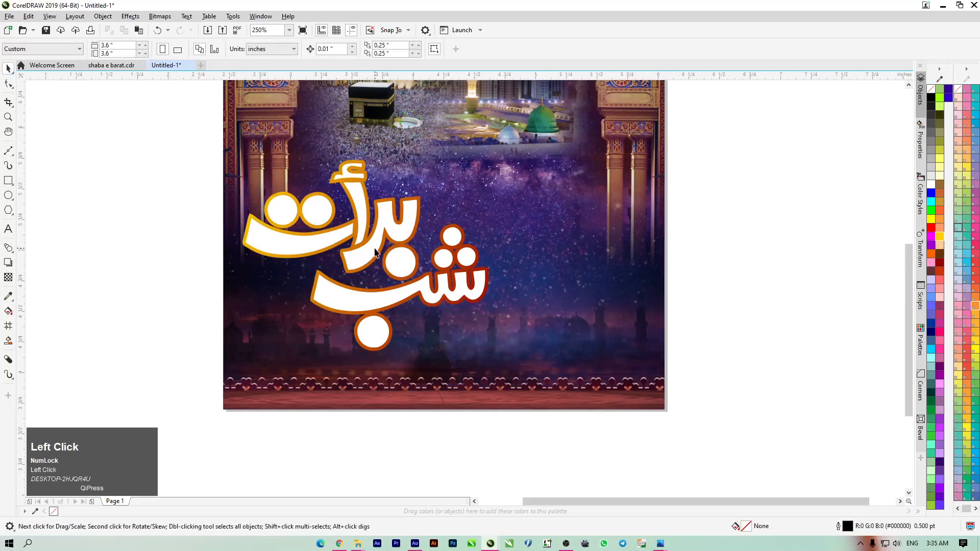
pyautogui.click(375, 253)
pyautogui.click(99, 223)
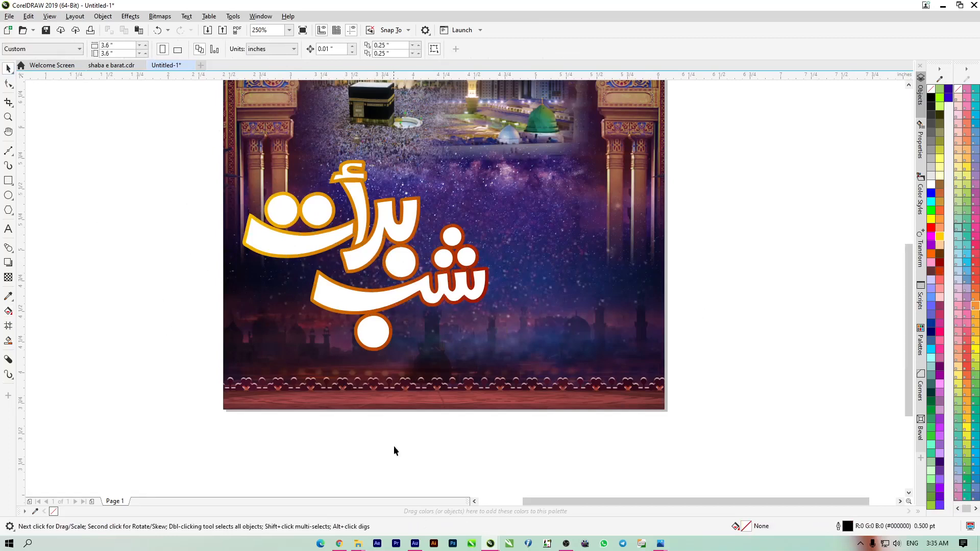
# - Import the reference image a56a1754566903.5960a45029eb6 from New folder (3) and place it beside the page
pyautogui.click(358, 543)
pyautogui.click(426, 516)
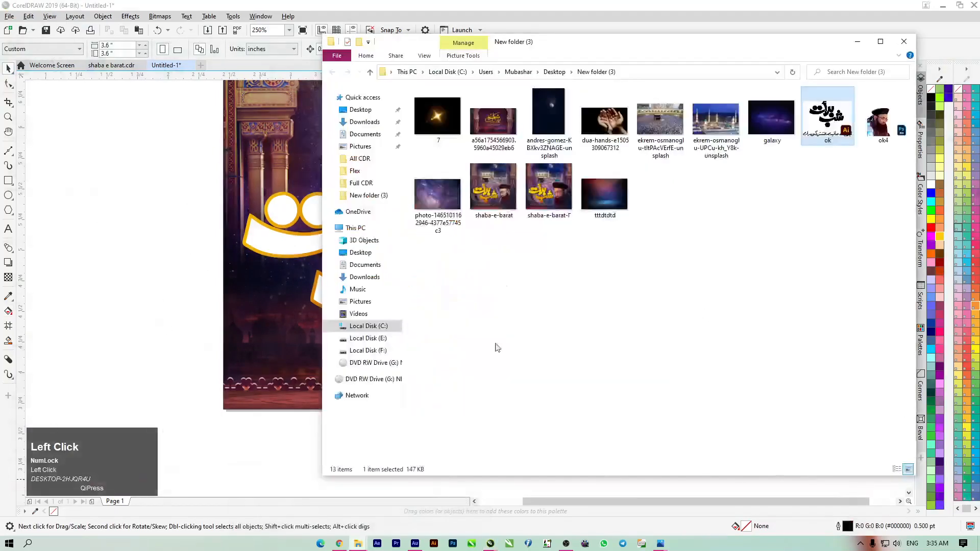
pyautogui.moveTo(488, 142); pyautogui.dragTo(147, 144)
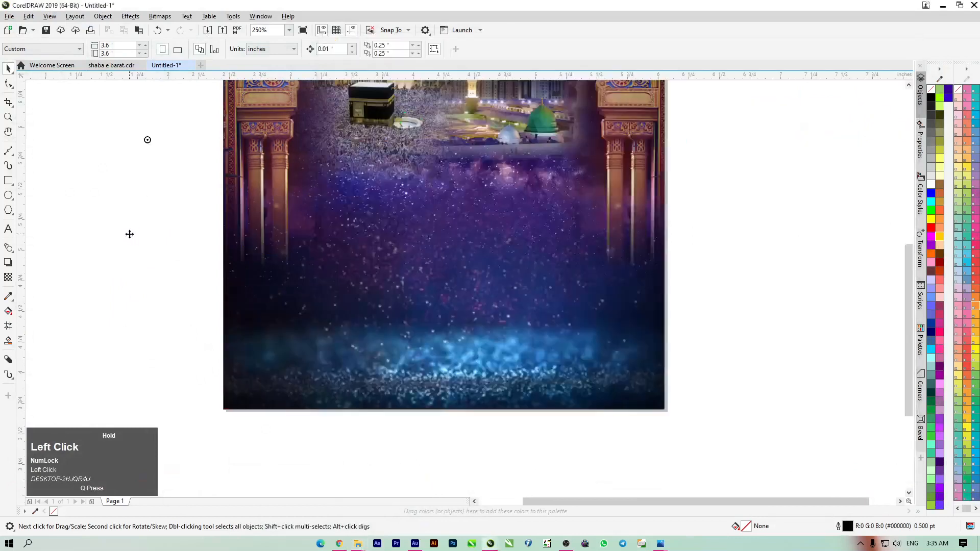
pyautogui.scroll(-5, 135, 237)
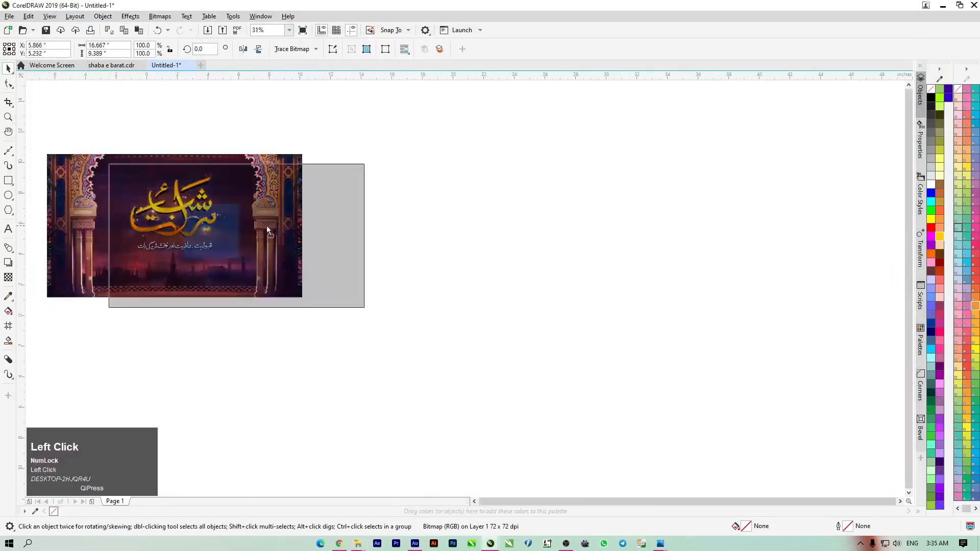
pyautogui.moveTo(191, 225); pyautogui.dragTo(357, 245)
pyautogui.scroll(2, 186, 206)
pyautogui.moveTo(665, 254); pyautogui.dragTo(475, 217)
pyautogui.scroll(2, 461, 244)
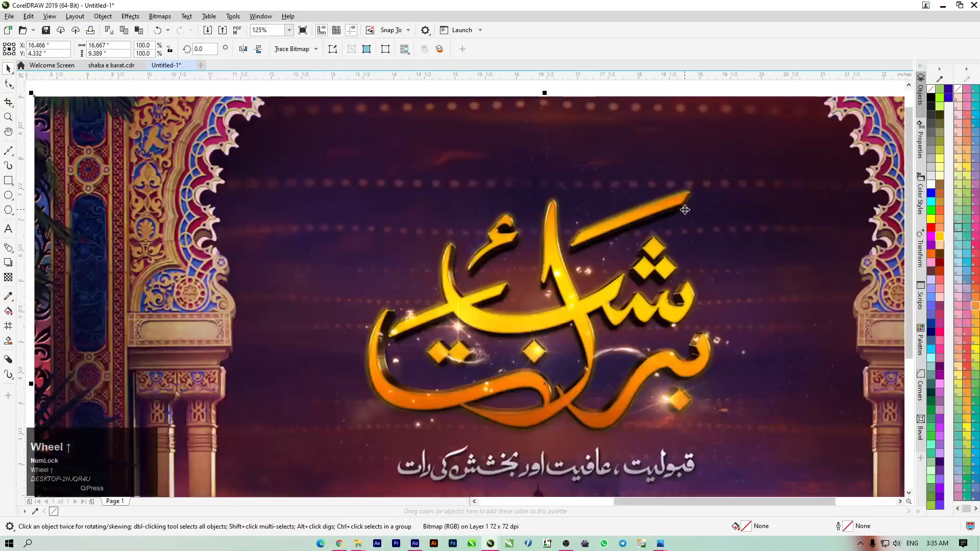
pyautogui.moveTo(637, 218); pyautogui.dragTo(626, 179)
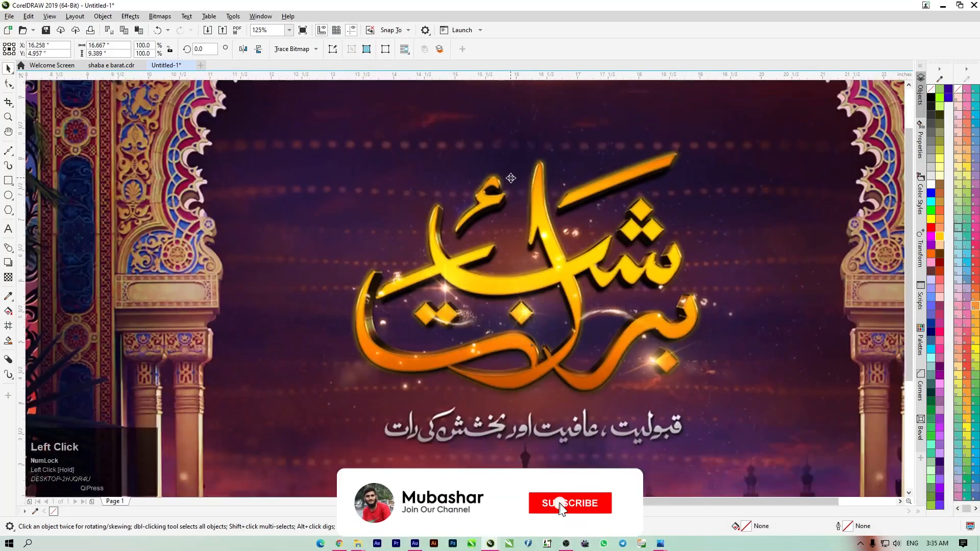
# - Sample dark orange, yellow and light orange from the reference image's golden calligraphy into the document palette
pyautogui.click(35, 511)
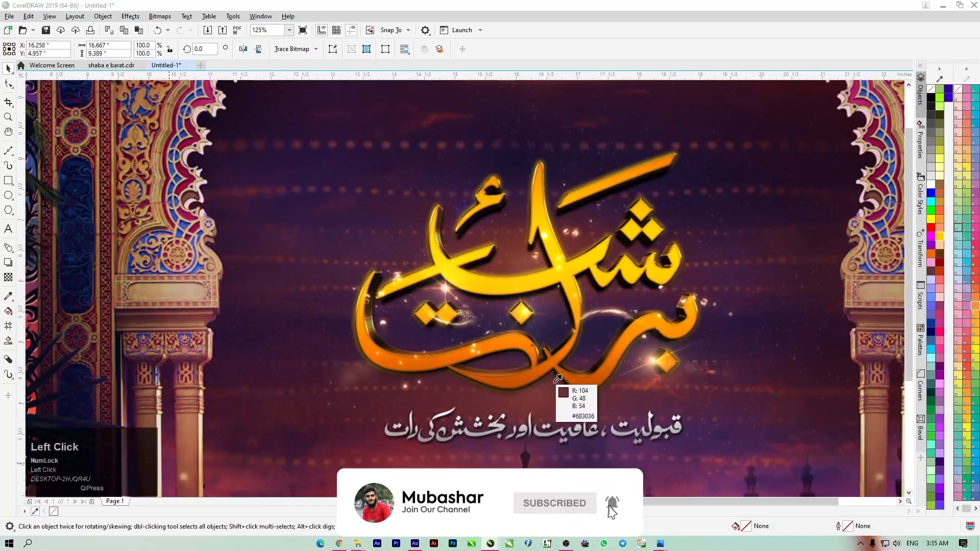
pyautogui.click(589, 375)
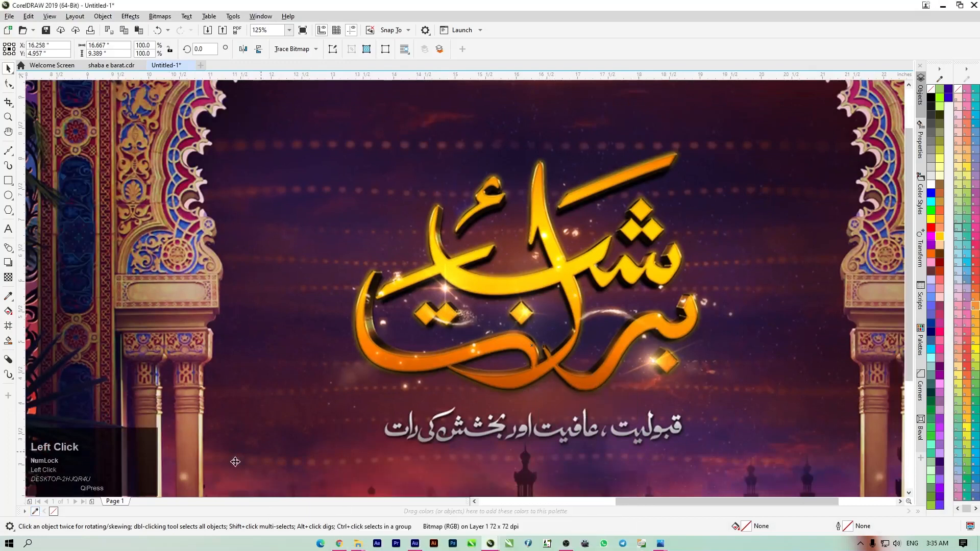
pyautogui.click(568, 271)
pyautogui.click(35, 511)
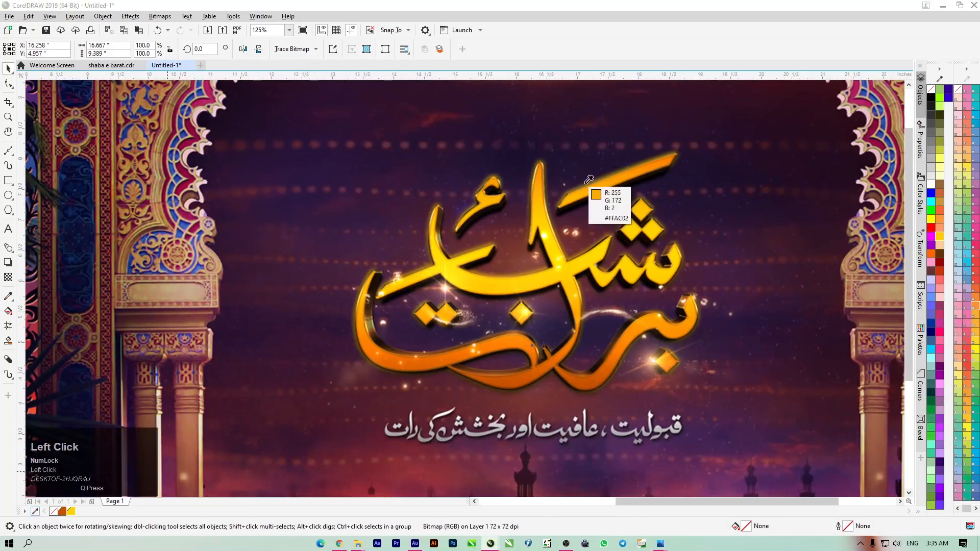
pyautogui.click(543, 167)
# - Delete the imported reference image from beside the page
pyautogui.scroll(-1, 551, 195)
pyautogui.scroll(-5, 551, 195)
pyautogui.moveTo(529, 255); pyautogui.dragTo(578, 305)
pyautogui.press('Delete')
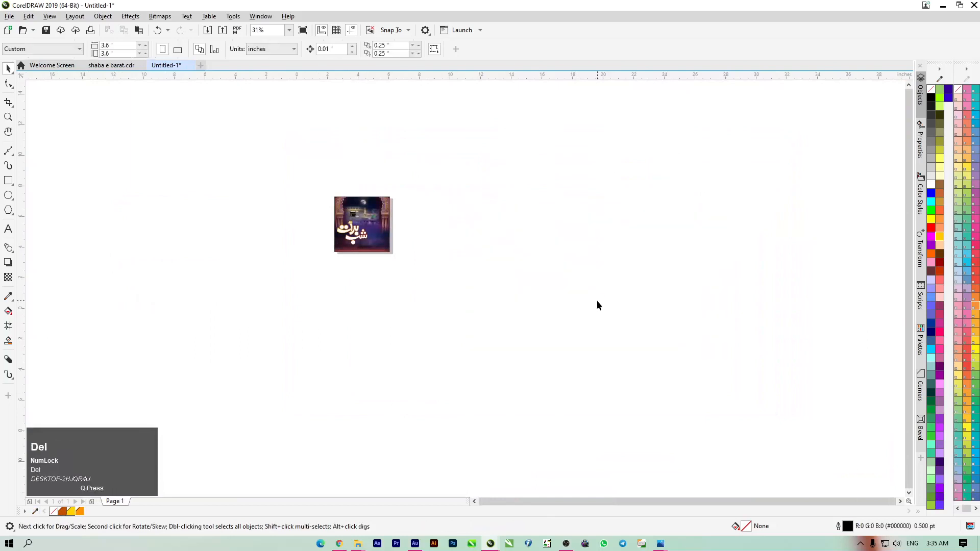
pyautogui.press('F4')
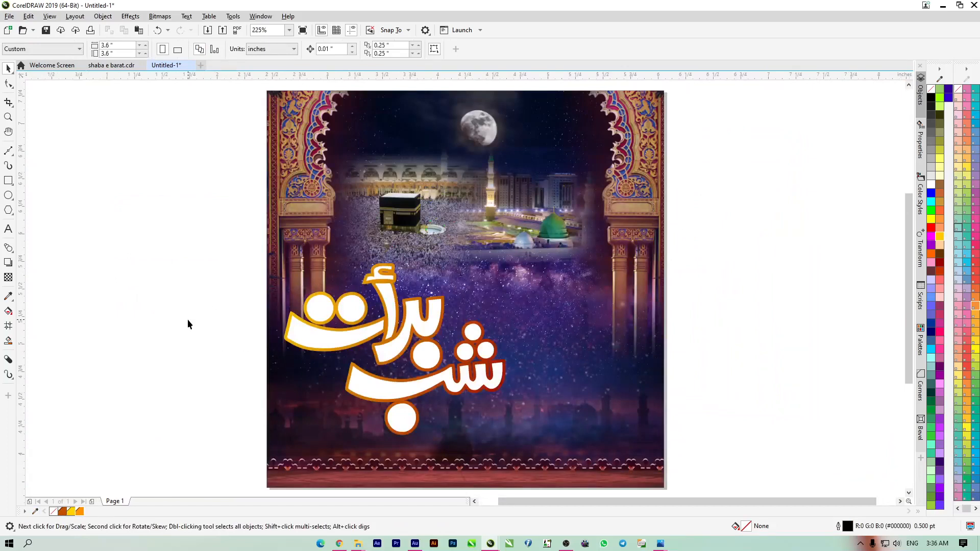
pyautogui.click(386, 393)
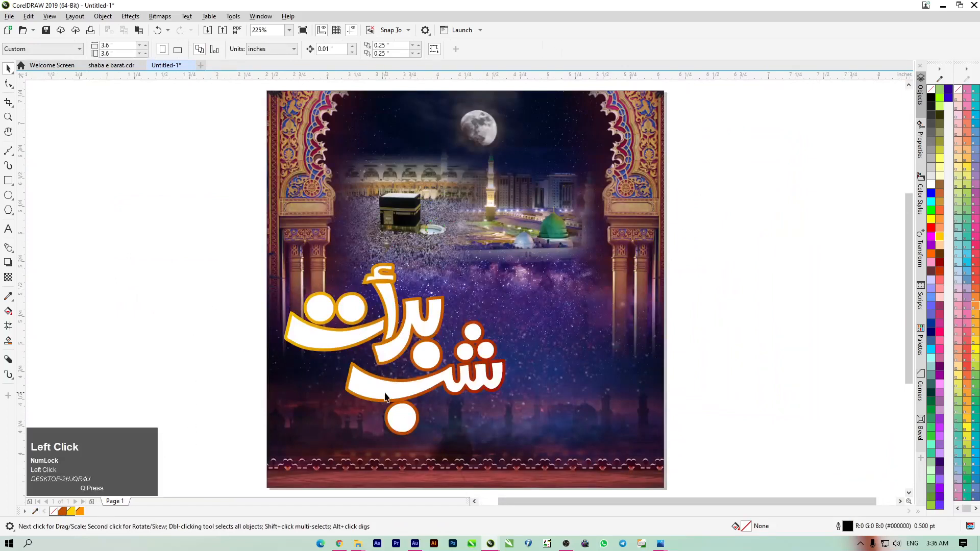
pyautogui.click(134, 339)
pyautogui.click(418, 333)
pyautogui.hotkey('ctrl', 'pagedown')
pyautogui.hotkey('ctrl', 'pageup')
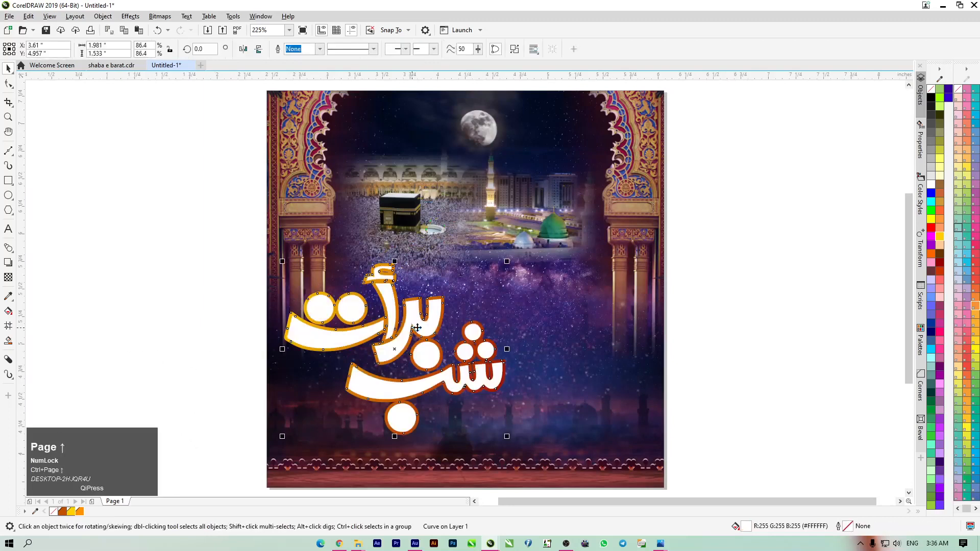
pyautogui.click(168, 304)
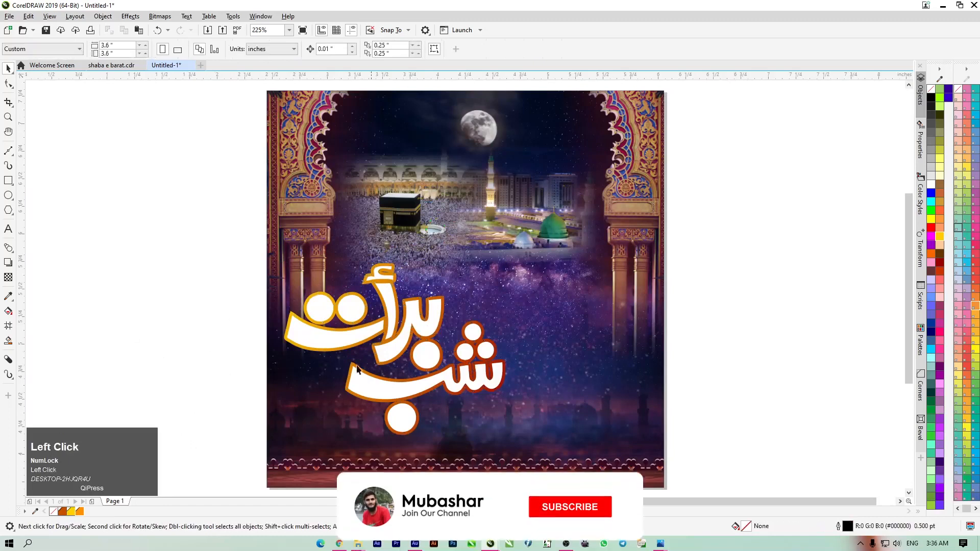
# - Apply a linear fountain fill to the white front lettering, running downward from the hamza to the lowest dot
pyautogui.click(374, 278)
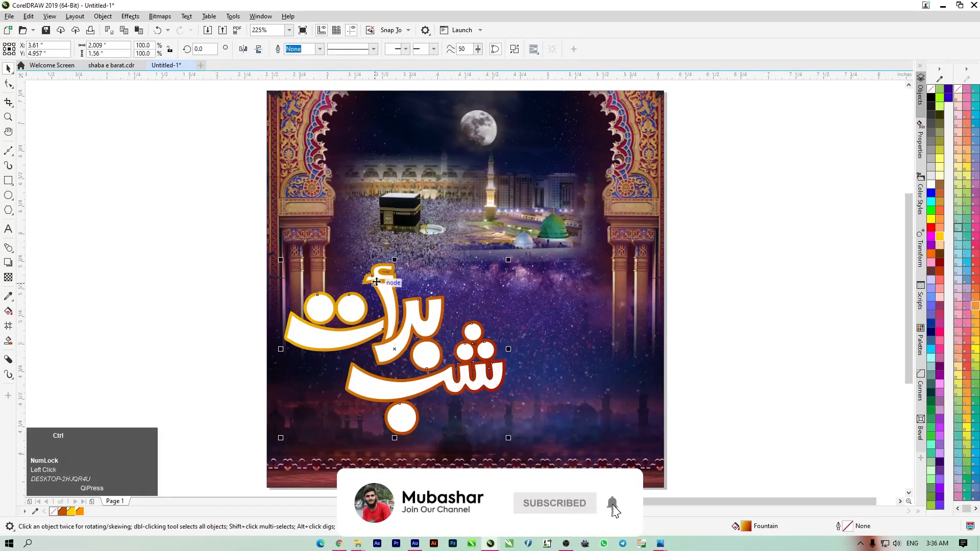
pyautogui.scroll(3, 341, 407)
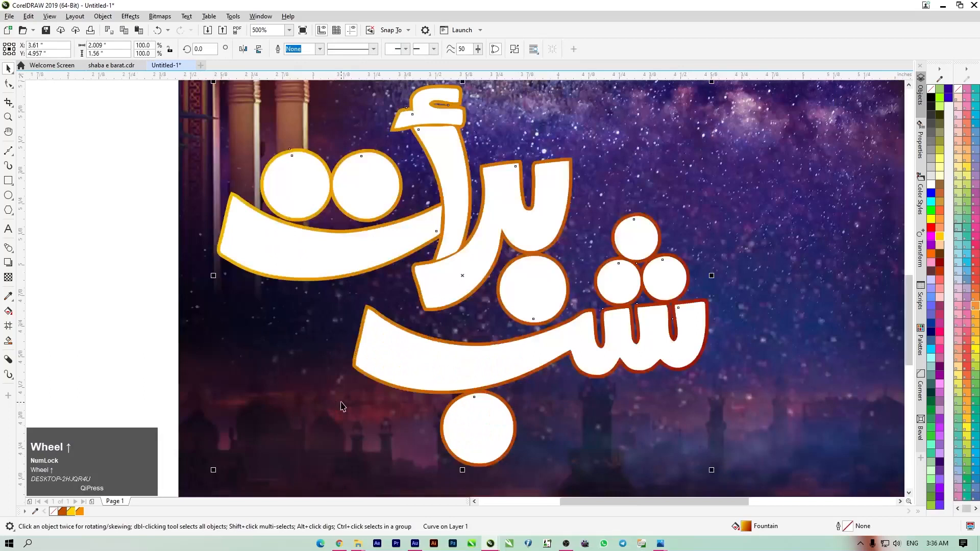
pyautogui.click(271, 246)
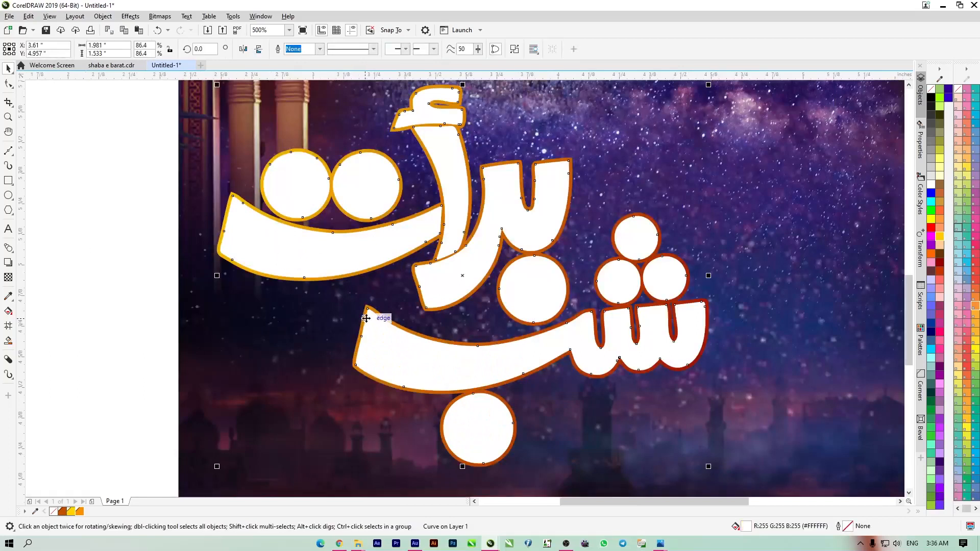
pyautogui.press('g')
pyautogui.click(9, 346)
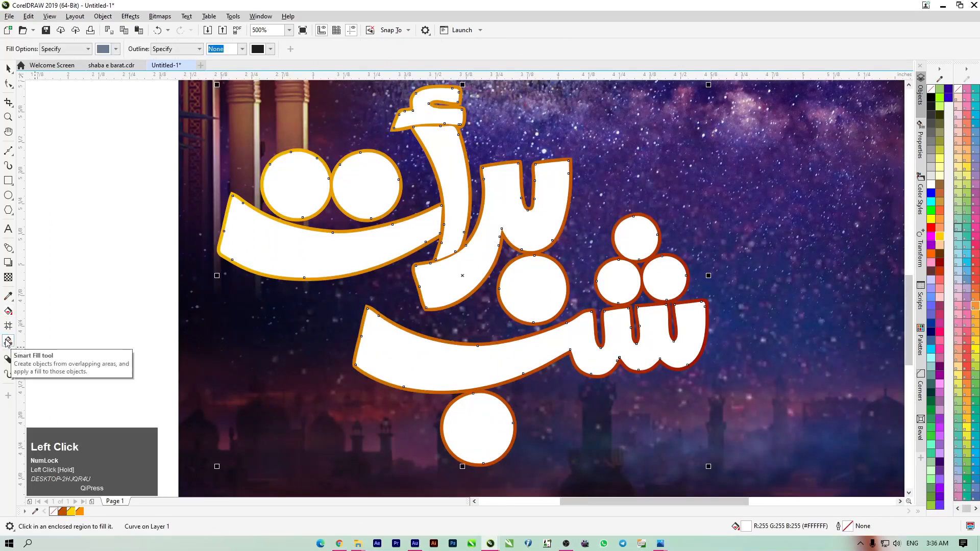
pyautogui.moveTo(9, 312); pyautogui.dragTo(36, 324)
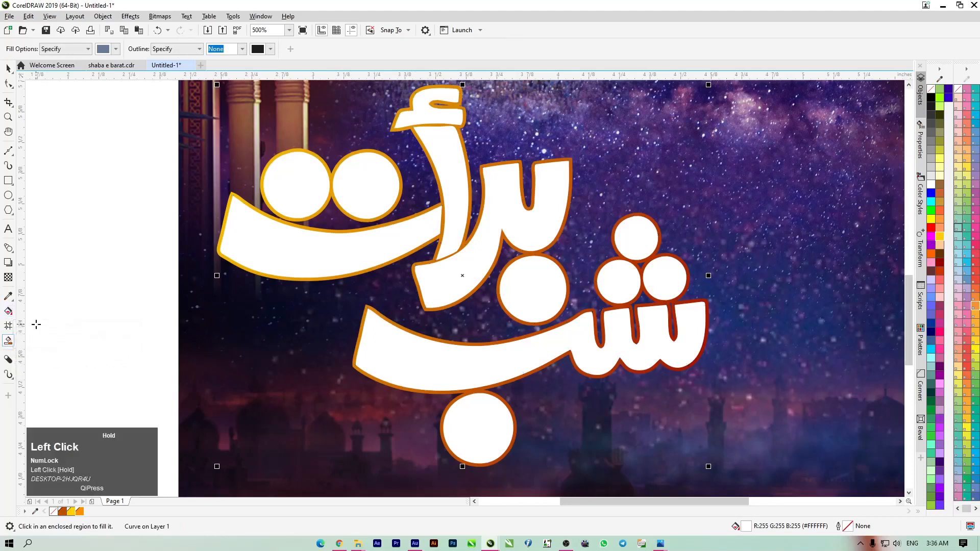
pyautogui.click(11, 314)
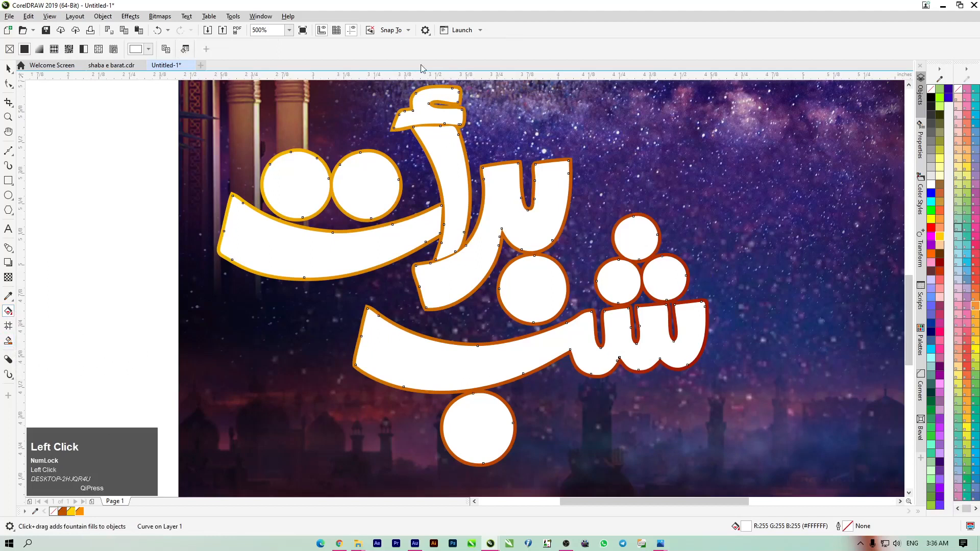
pyautogui.moveTo(440, 86); pyautogui.dragTo(477, 443)
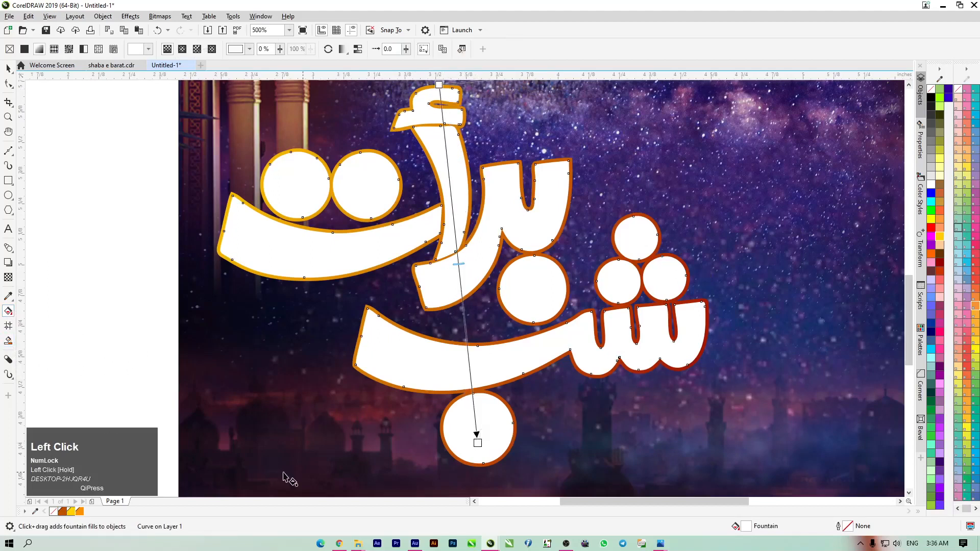
# - Colour the lettering's fountain fill light orange at the start, yellow in the middle and dark orange at the end, using the sampled palette colours
pyautogui.click(62, 511)
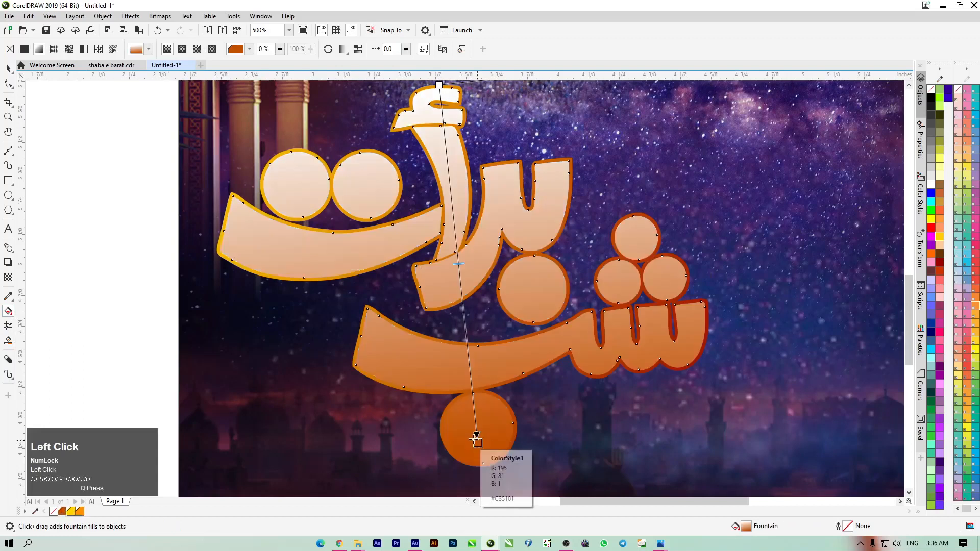
pyautogui.moveTo(478, 443); pyautogui.dragTo(483, 460)
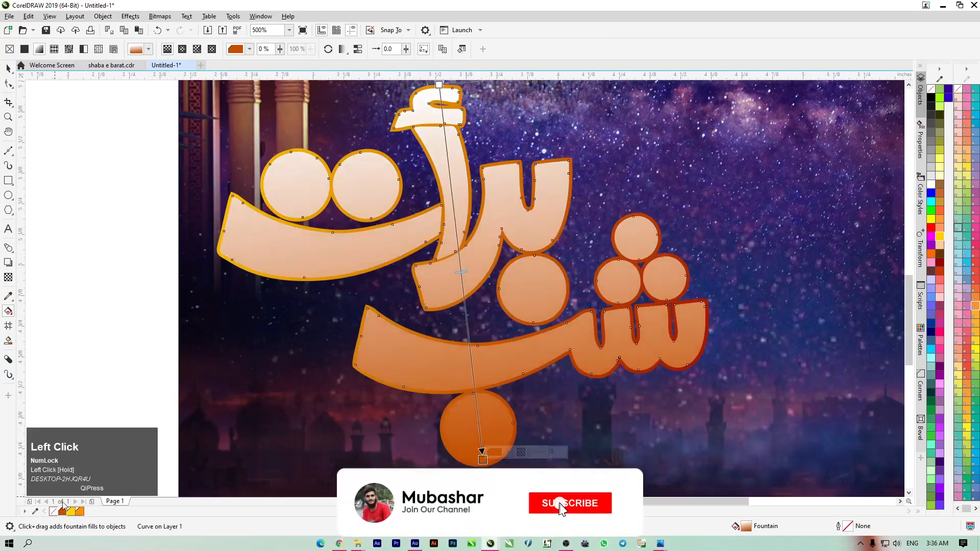
pyautogui.moveTo(468, 258); pyautogui.dragTo(459, 254)
pyautogui.click(439, 83)
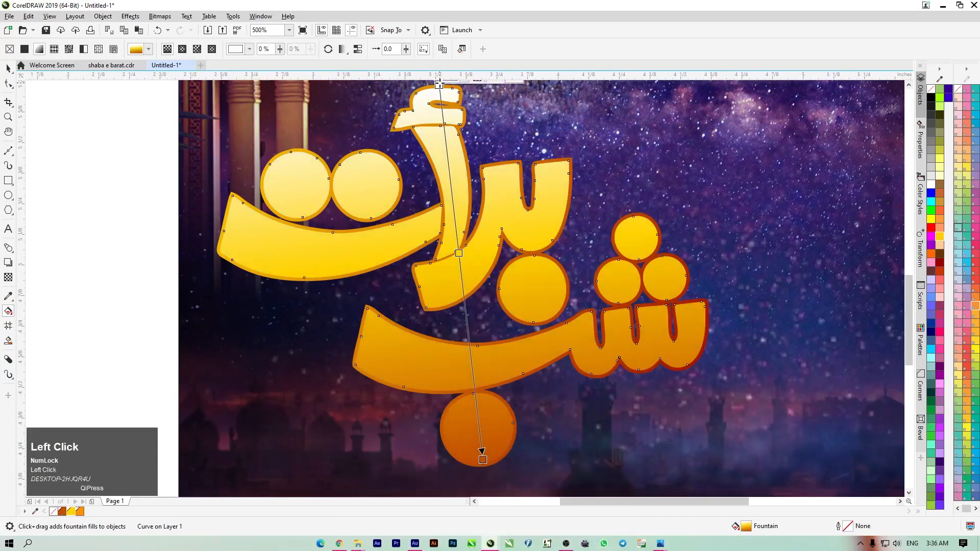
pyautogui.click(80, 511)
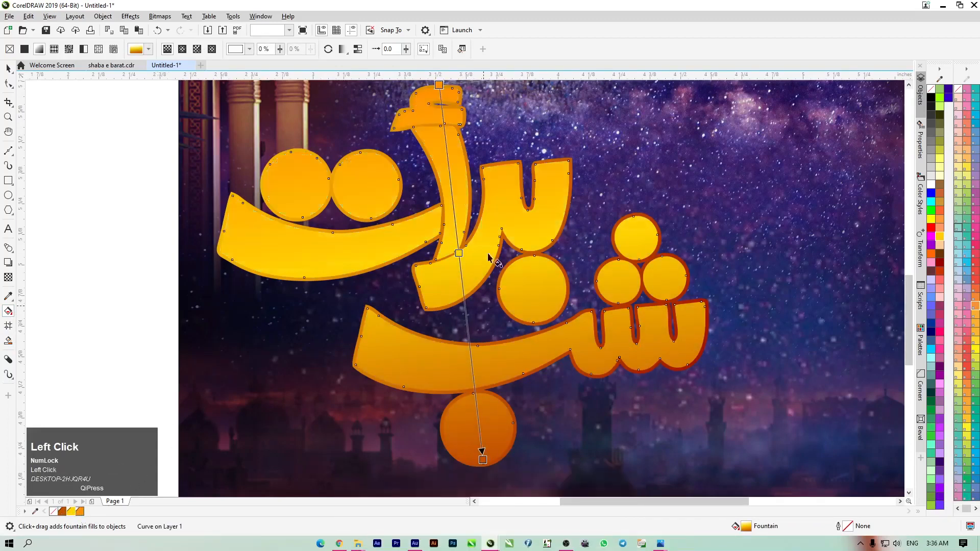
# - Shift the lettering gradient's yellow midpoint slightly lower and move its dark orange end point within the lowest dot
pyautogui.moveTo(459, 254); pyautogui.dragTo(458, 272)
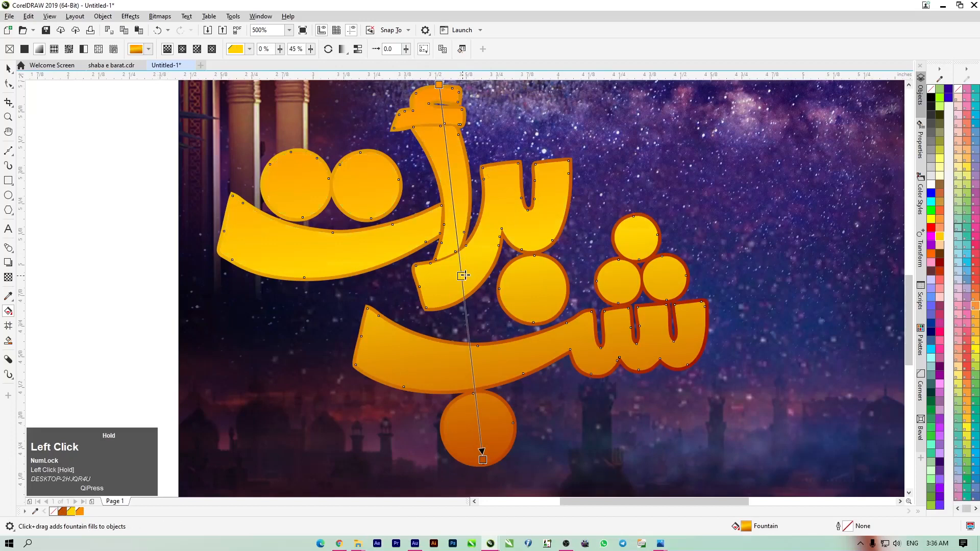
pyautogui.moveTo(482, 459); pyautogui.dragTo(478, 453)
pyautogui.click(477, 454)
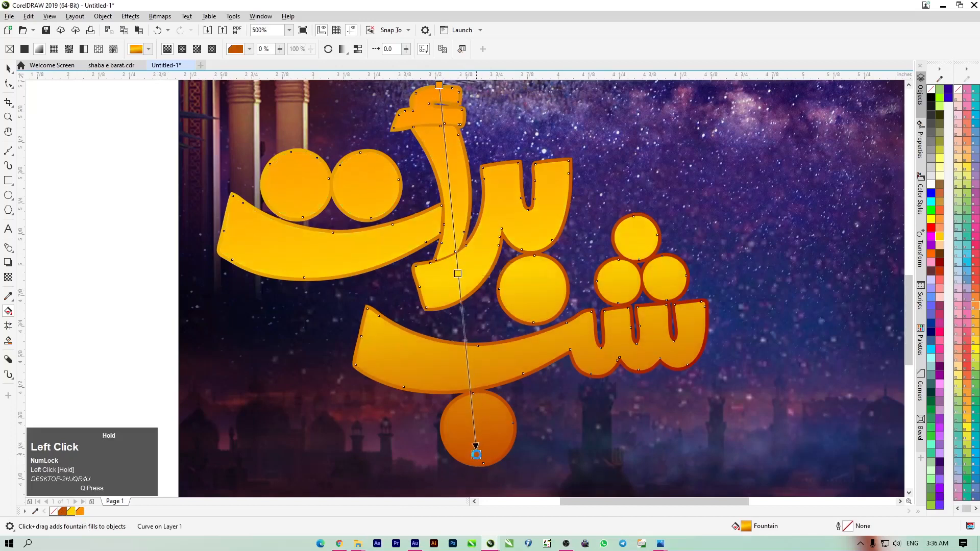
pyautogui.click(7, 67)
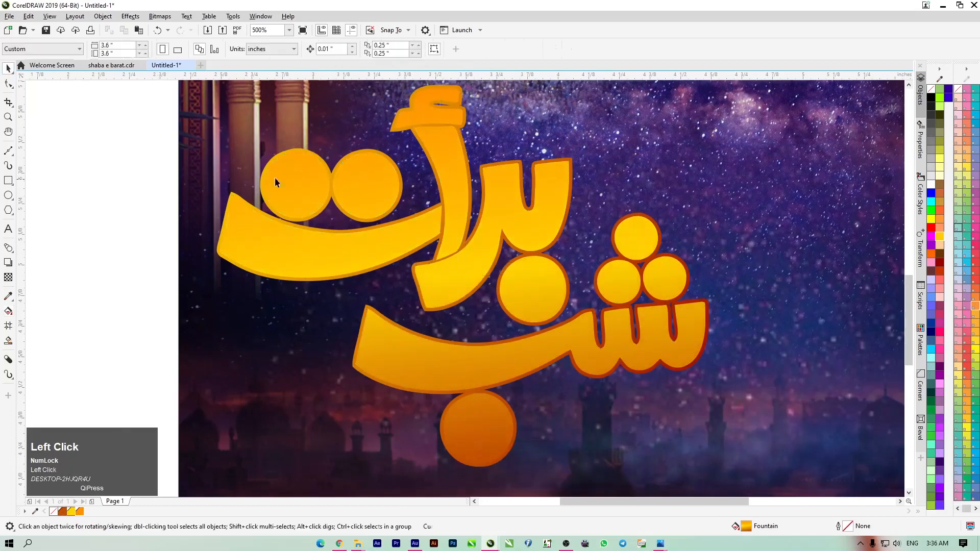
# - Move the gold-filled lettering one level back so it sits behind its outline shape
pyautogui.scroll(-2, 327, 188)
pyautogui.click(322, 211)
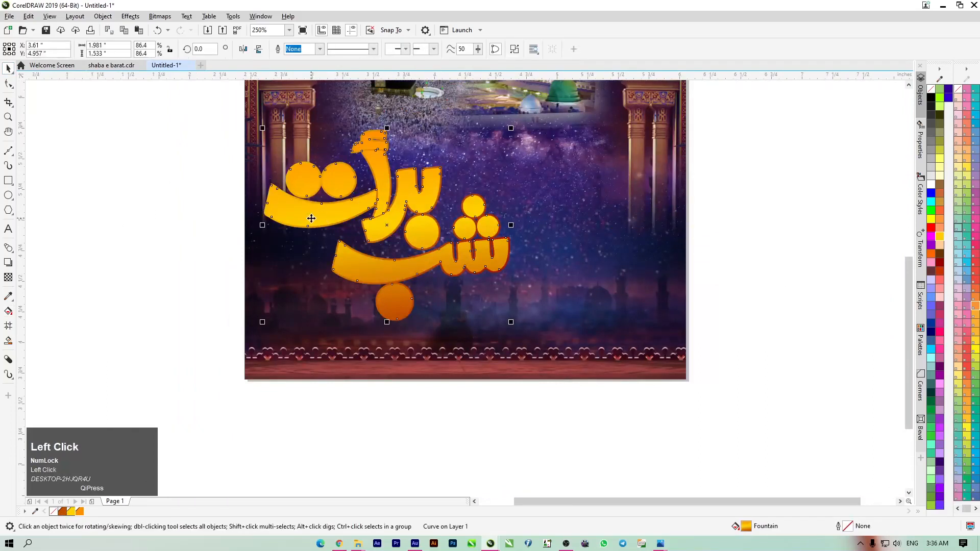
pyautogui.moveTo(311, 218); pyautogui.dragTo(227, 223)
pyautogui.hotkey('ctrl', 'z')
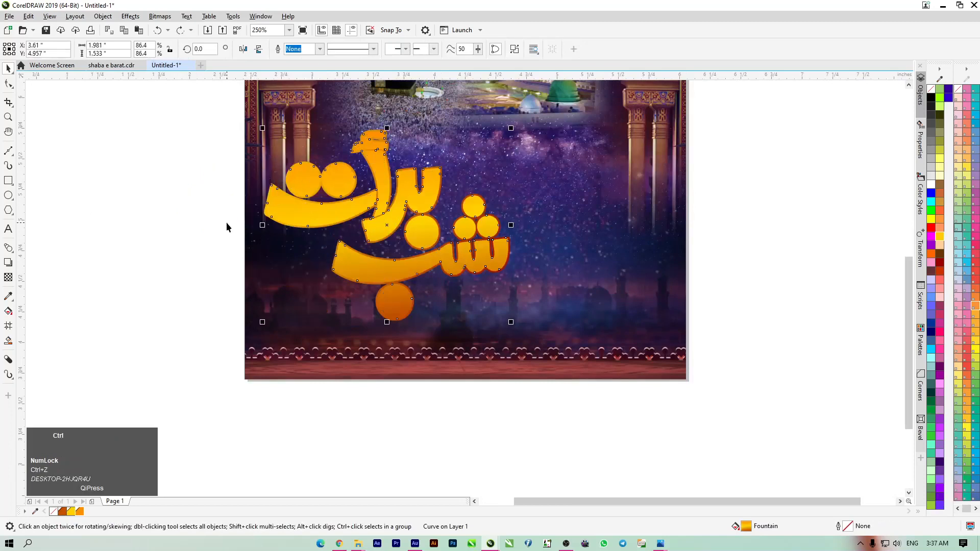
pyautogui.click(226, 225)
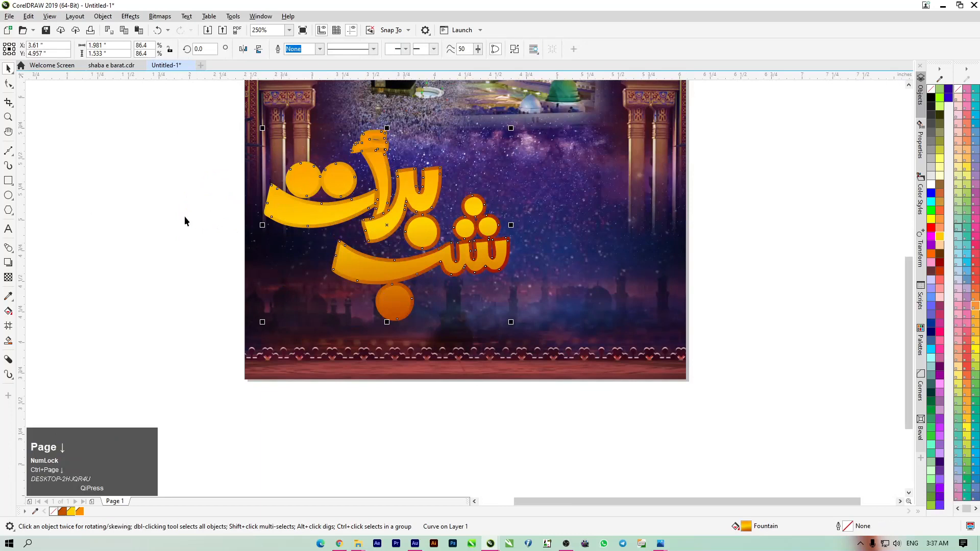
pyautogui.scroll(2, 380, 148)
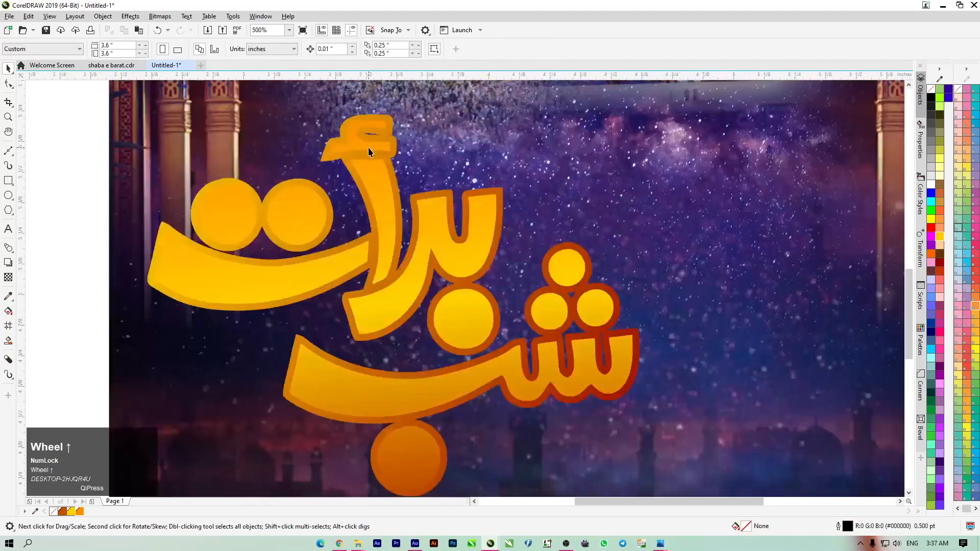
pyautogui.click(358, 151)
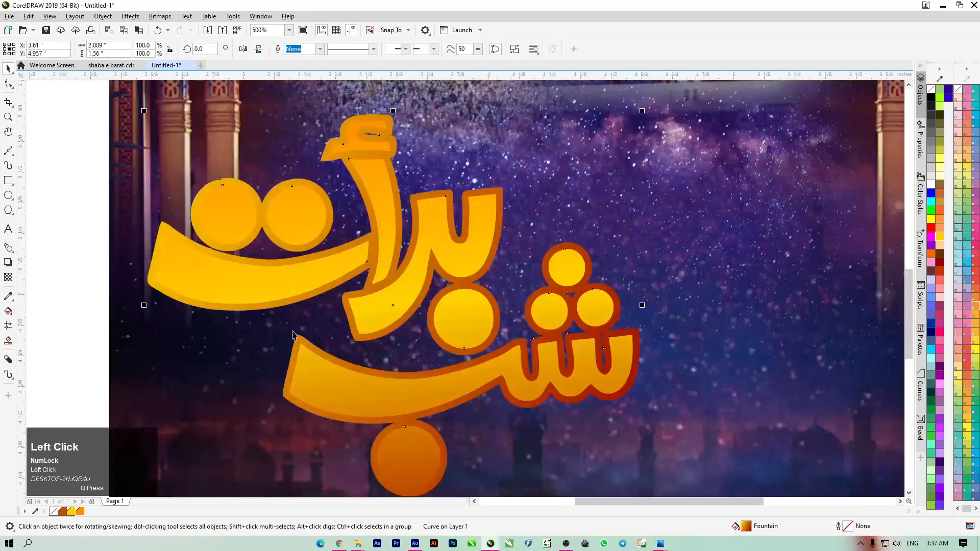
pyautogui.click(29, 225)
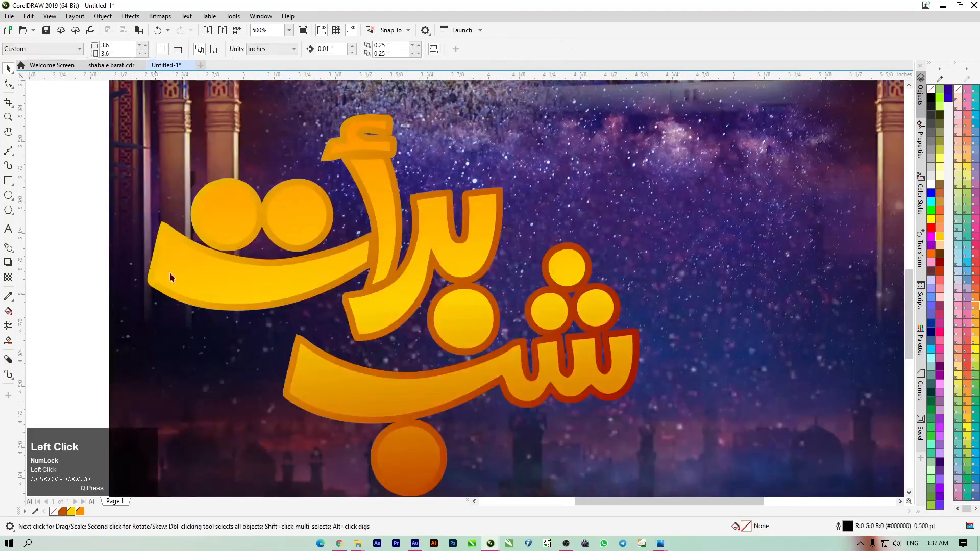
pyautogui.rightClick(245, 292)
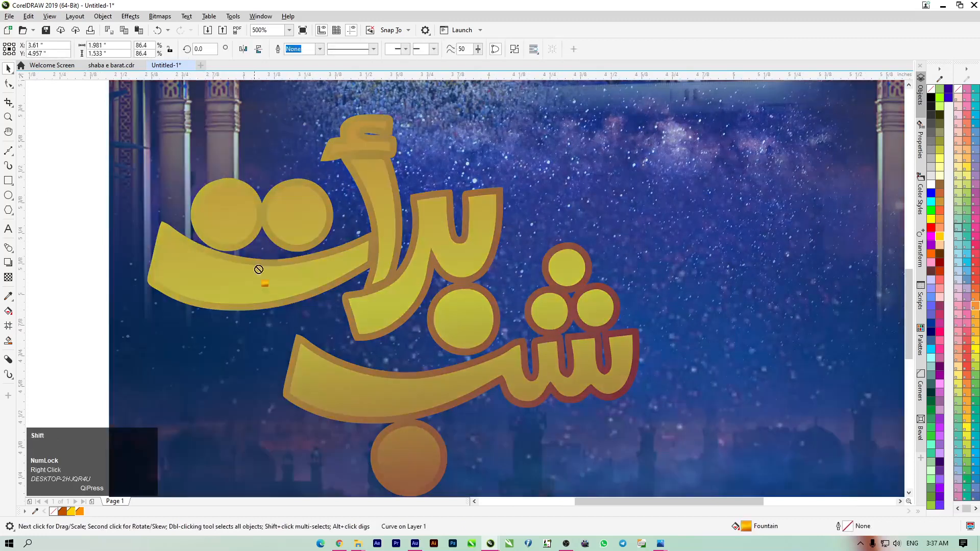
pyautogui.keyDown('shift'); pyautogui.rightClick(261, 207); pyautogui.keyUp('shift')
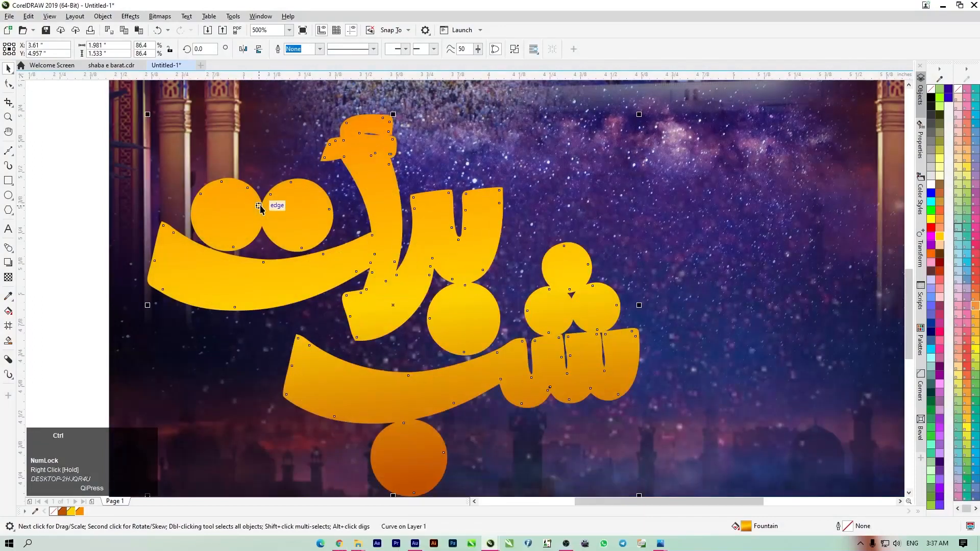
pyautogui.click(73, 190)
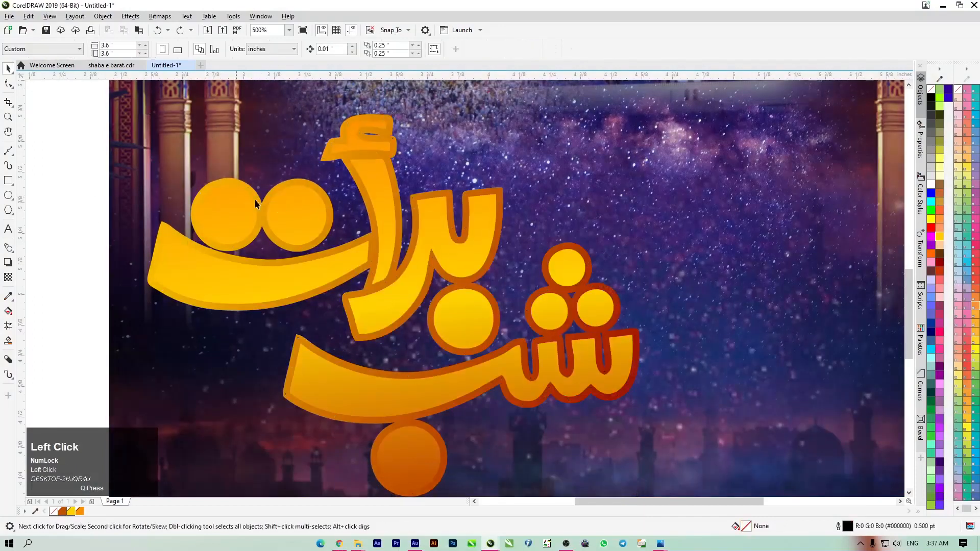
# - Fill the title's outline shape with solid blue
pyautogui.click(299, 182)
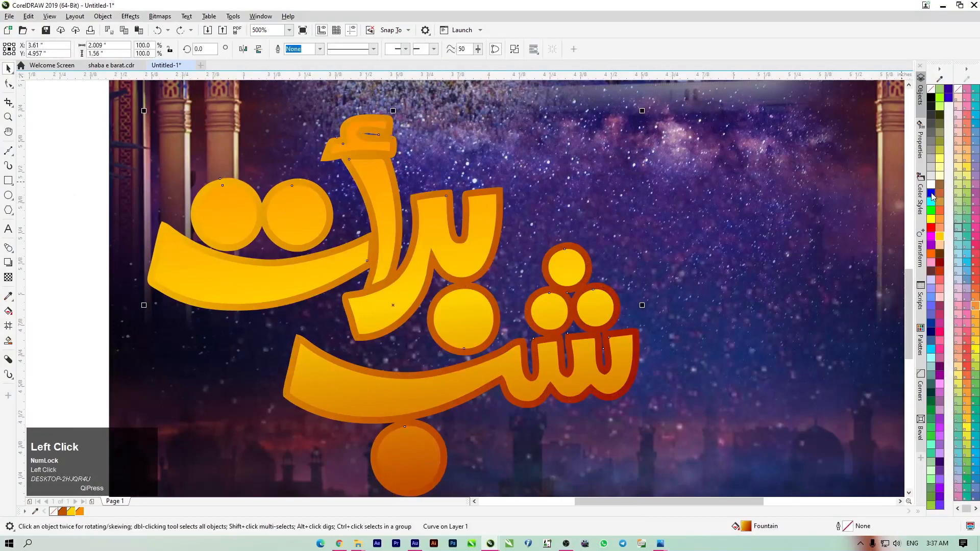
pyautogui.rightClick(932, 194)
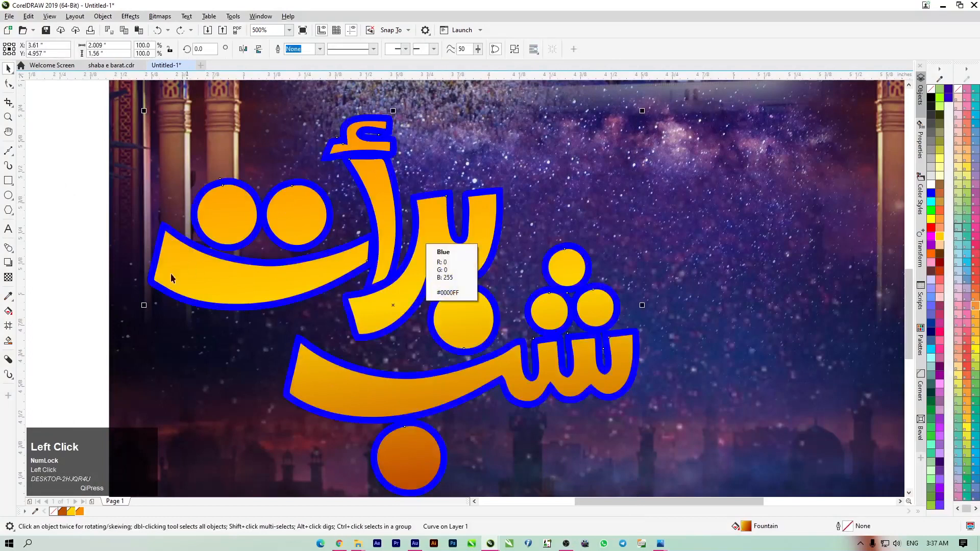
pyautogui.click(87, 281)
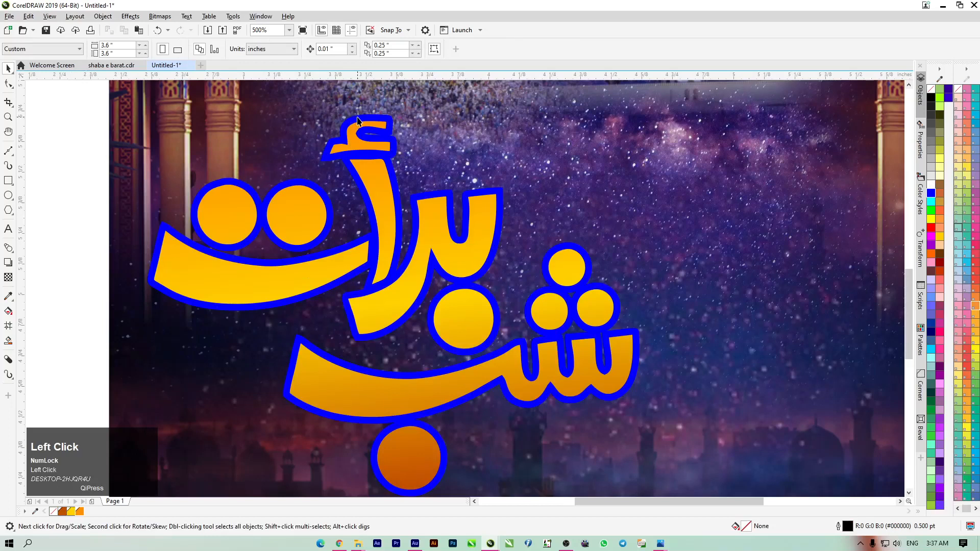
# - Apply a linear fountain fill to the title's outline shape, running from above the hamza down to the lowest dot
pyautogui.press('g')
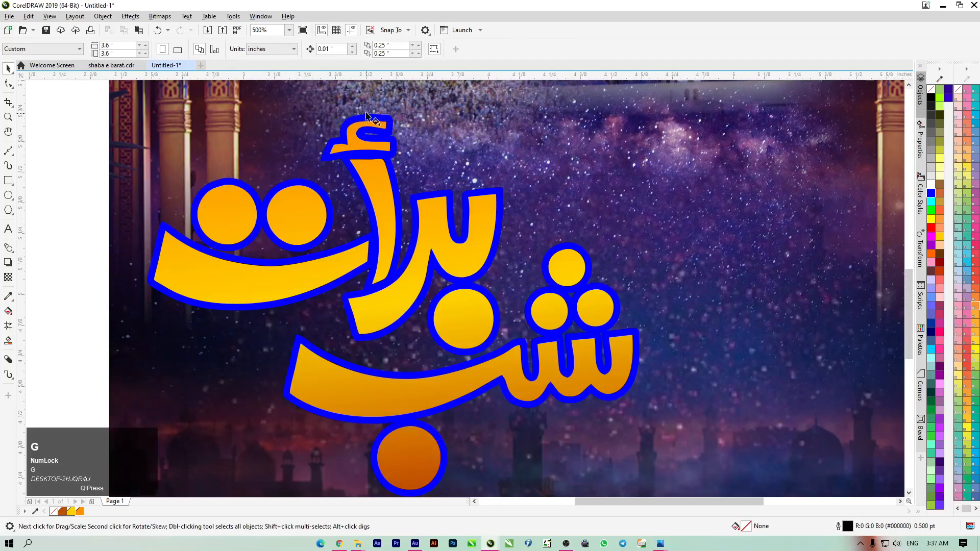
pyautogui.click(429, 383)
pyautogui.click(361, 156)
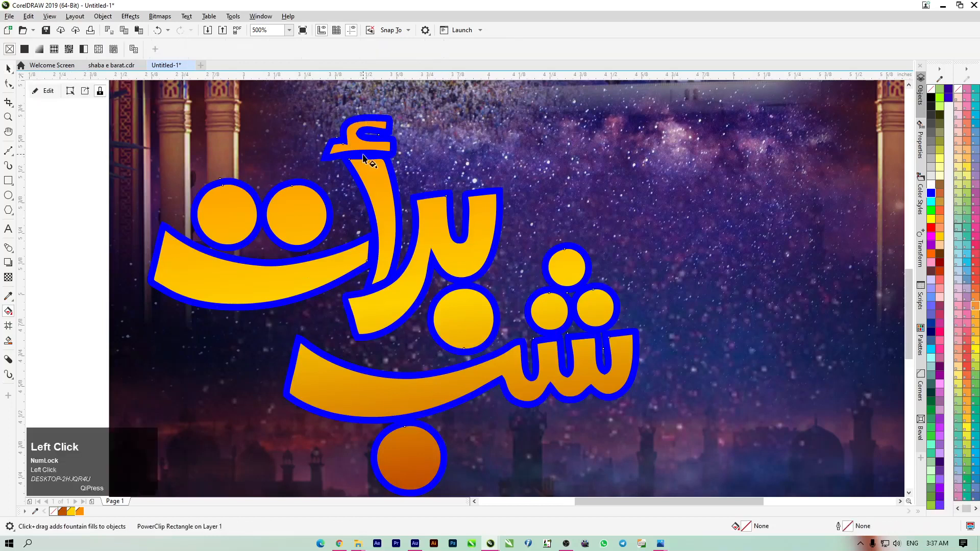
pyautogui.moveTo(361, 156); pyautogui.dragTo(441, 480)
pyautogui.moveTo(361, 155); pyautogui.dragTo(353, 112)
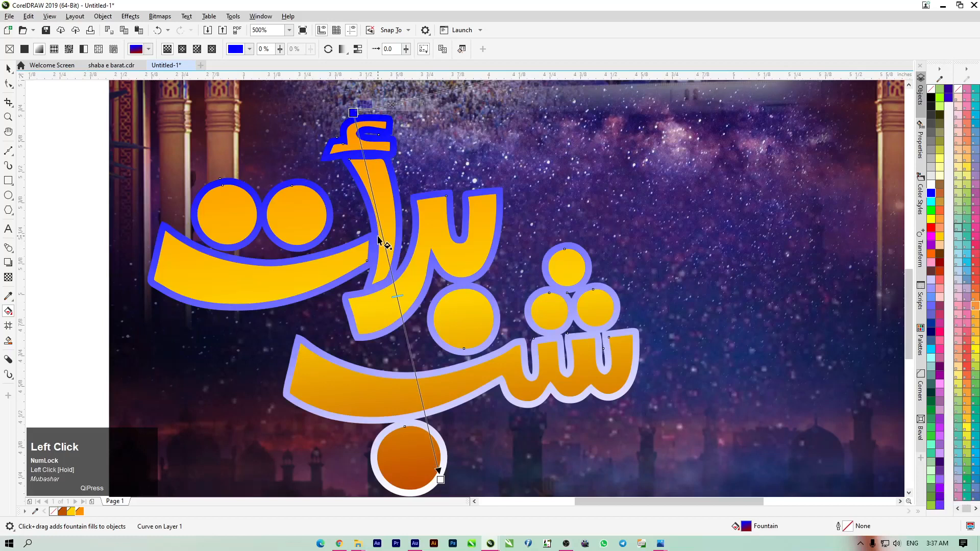
pyautogui.moveTo(440, 481); pyautogui.dragTo(428, 491)
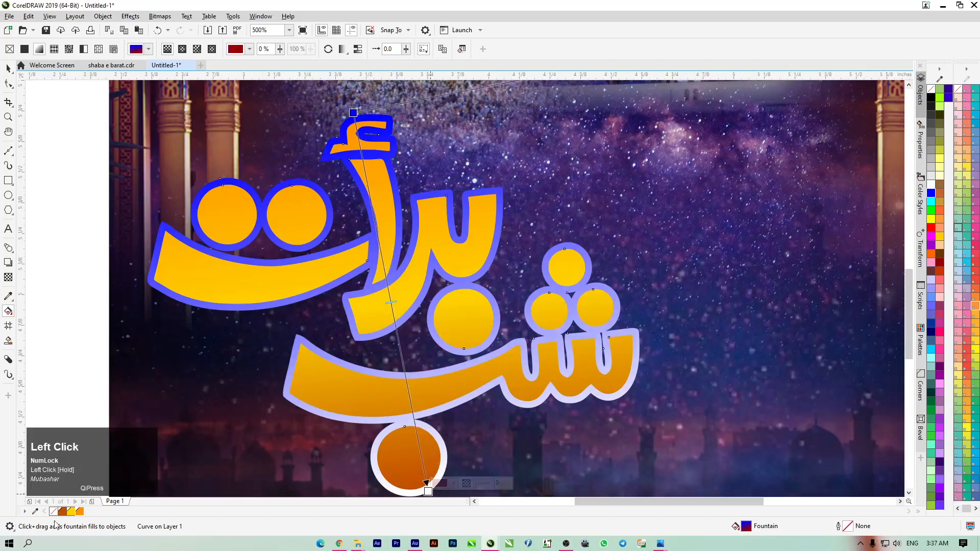
# - Colour the outline's fountain fill light orange at the start, yellow near the middle and dark orange at the end
pyautogui.moveTo(68, 517); pyautogui.dragTo(427, 491)
pyautogui.click(352, 113)
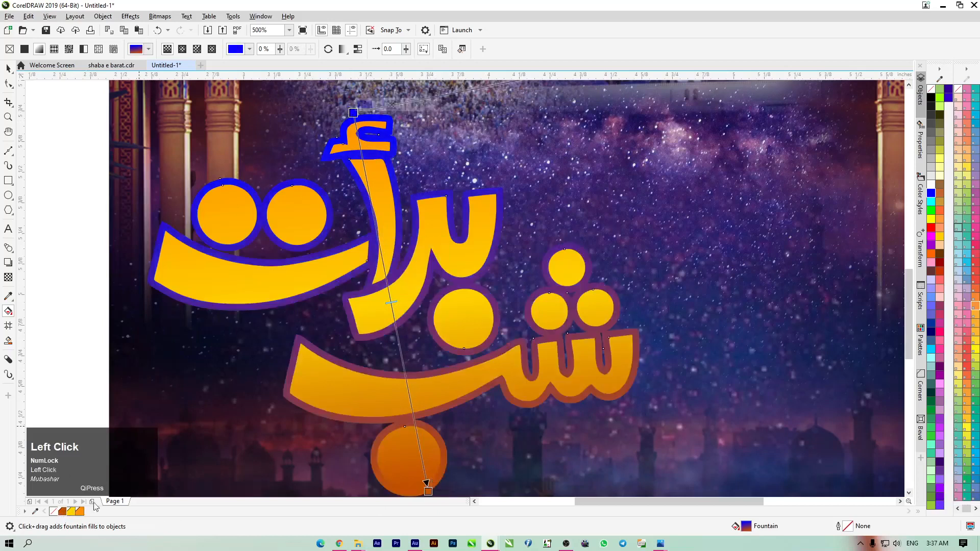
pyautogui.click(79, 512)
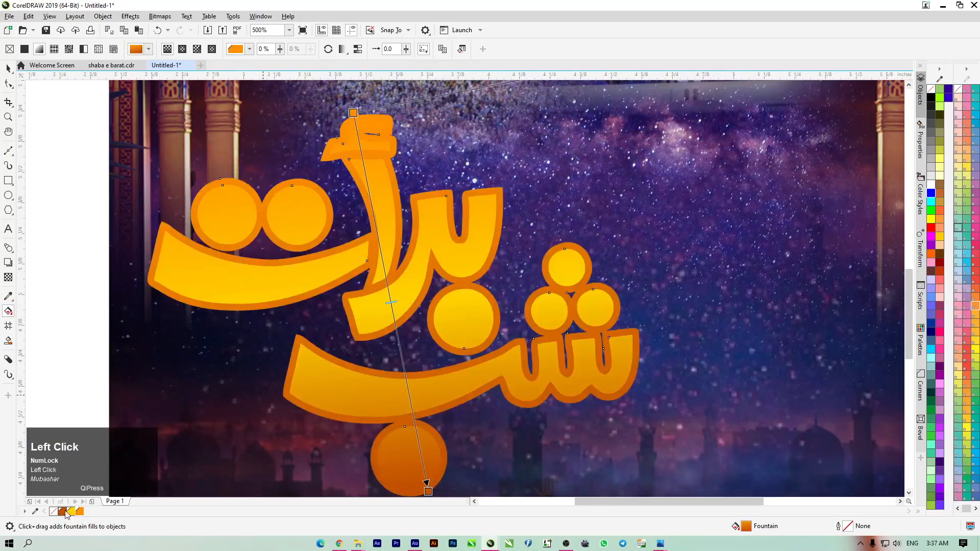
pyautogui.moveTo(70, 512); pyautogui.dragTo(355, 349)
pyautogui.moveTo(393, 314); pyautogui.dragTo(392, 310)
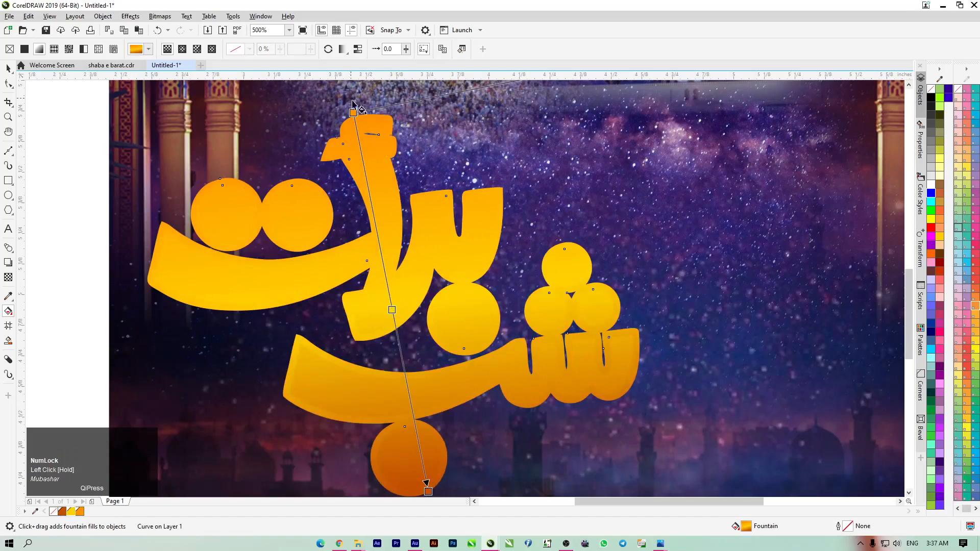
# - Redirect the outline's gradient to run diagonally from light orange at the title's lower left to dark orange at its upper right
pyautogui.moveTo(355, 113); pyautogui.dragTo(176, 167)
pyautogui.moveTo(429, 492); pyautogui.dragTo(682, 317)
pyautogui.moveTo(177, 167); pyautogui.dragTo(163, 367)
pyautogui.moveTo(683, 317); pyautogui.dragTo(650, 137)
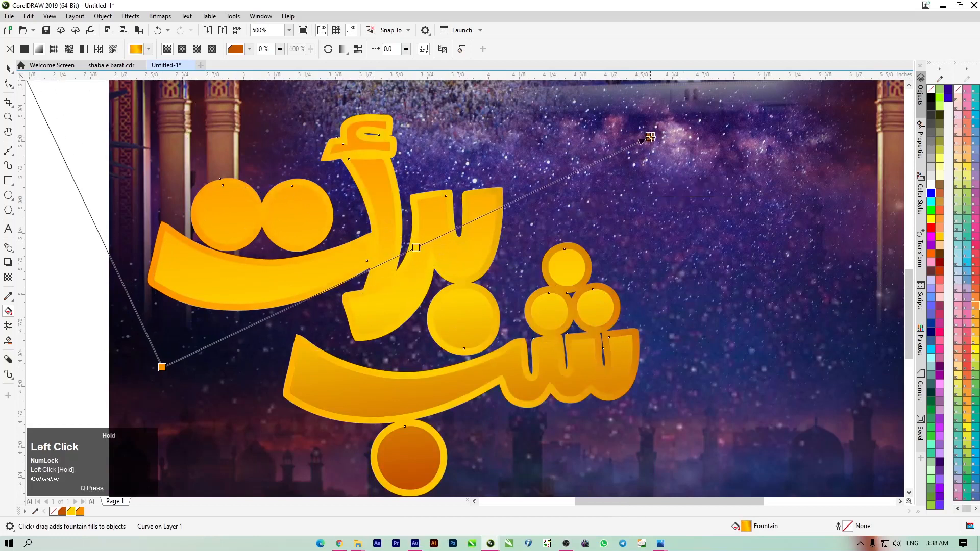
pyautogui.moveTo(162, 368); pyautogui.dragTo(185, 383)
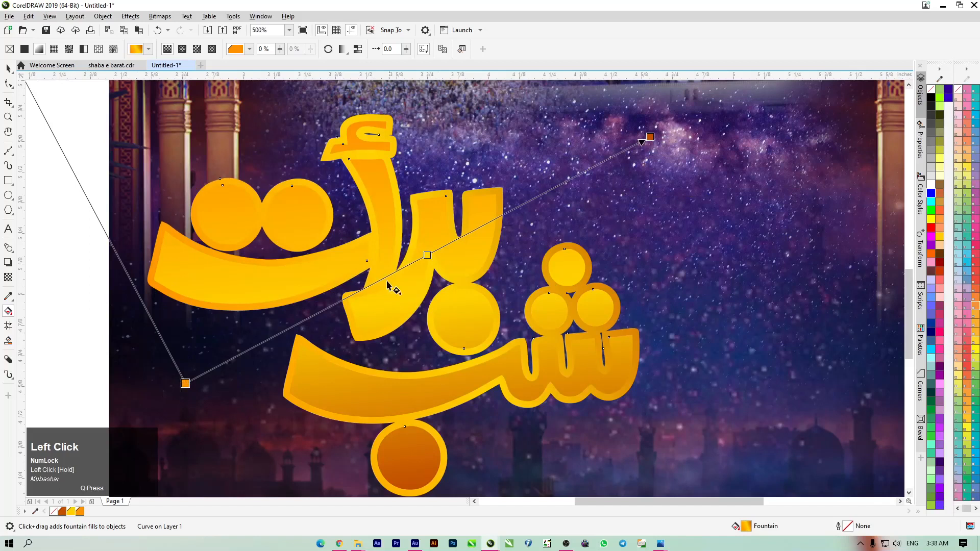
# - Try sending the title lettering one level back in the stacking order, then restore its order
pyautogui.click(6, 68)
pyautogui.scroll(-1, 3, 69)
pyautogui.click(63, 191)
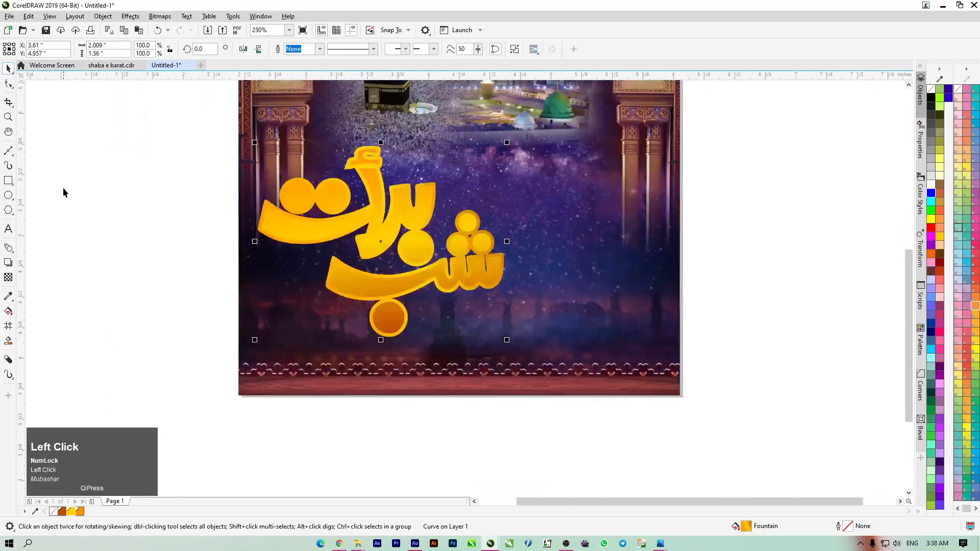
pyautogui.click(311, 228)
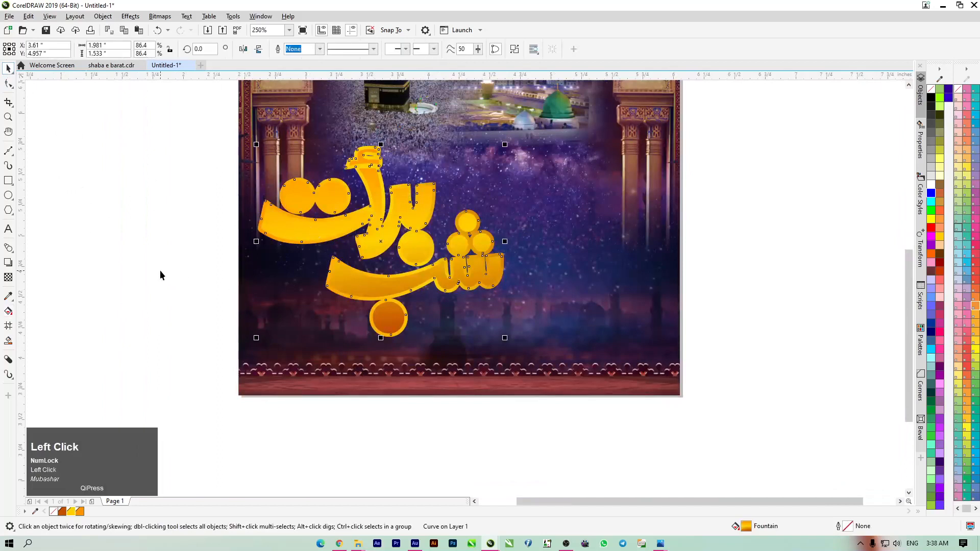
pyautogui.press('ctrl')
pyautogui.hotkey('ctrl', 'pagedown')
pyautogui.hotkey('ctrl', 'pageup')
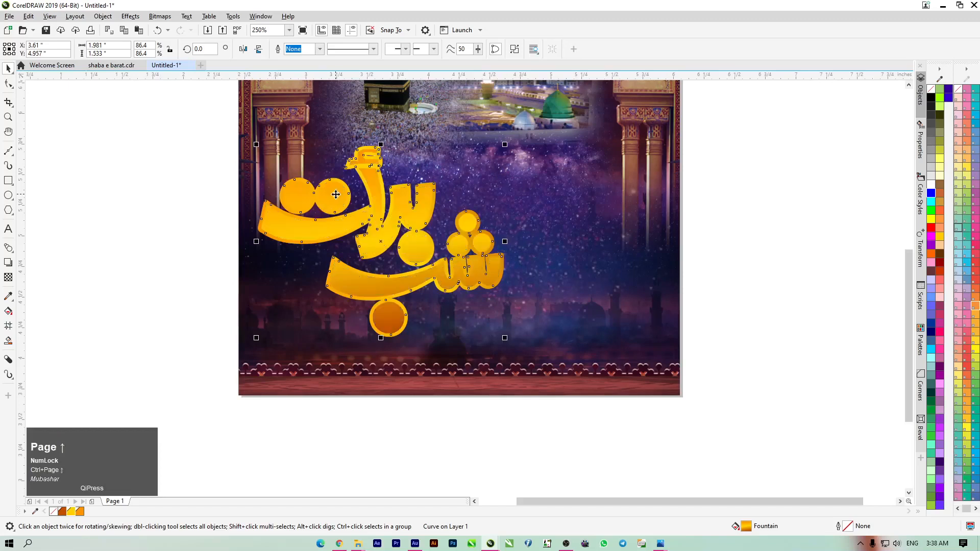
pyautogui.click(133, 205)
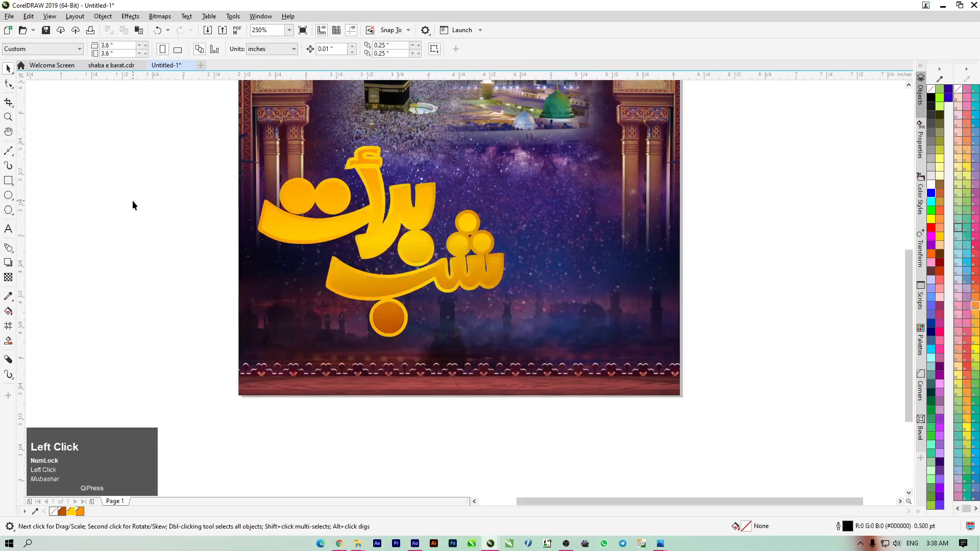
# - Send the title's gradient outline shape one level back so it sits behind the golden lettering
pyautogui.click(367, 164)
pyautogui.hotkey('ctrl', 'pagedown')
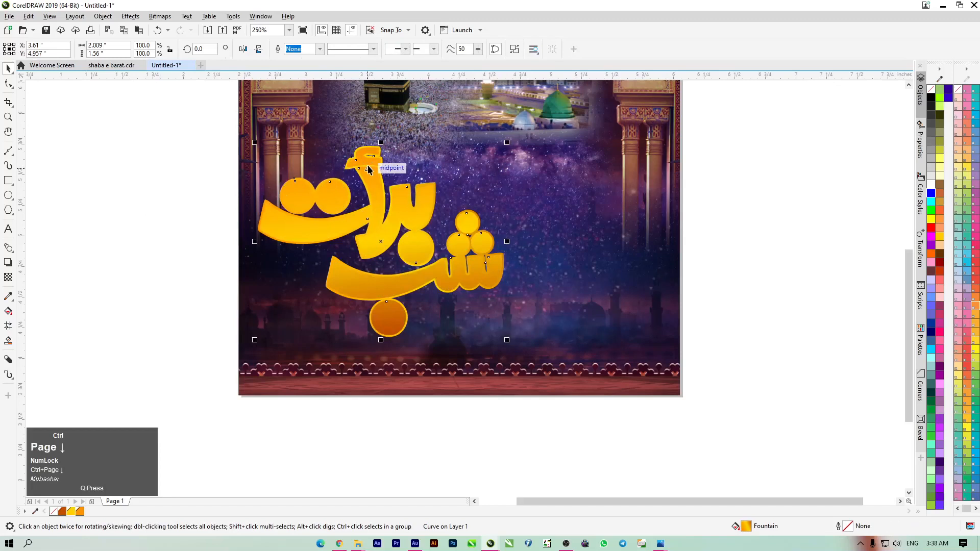
pyautogui.scroll(2, 403, 192)
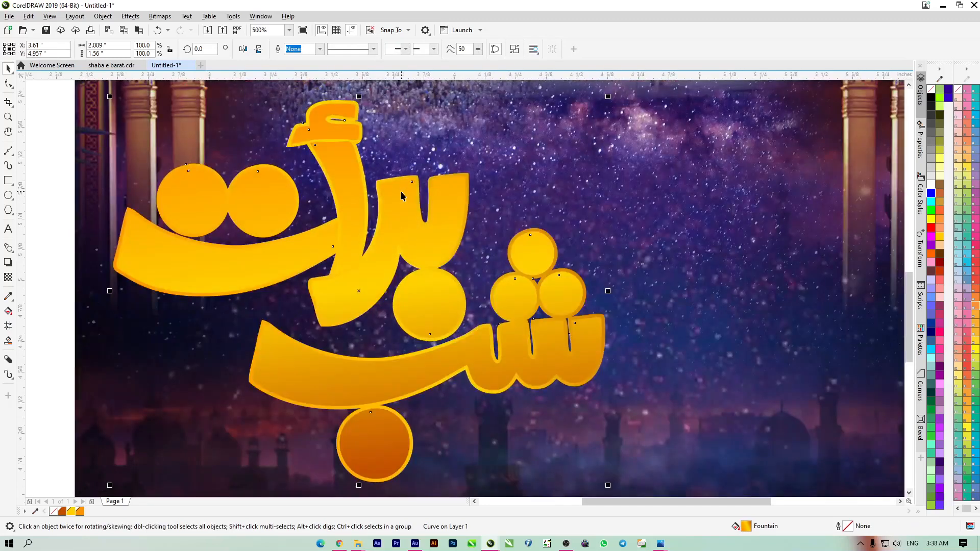
pyautogui.scroll(-1, 413, 159)
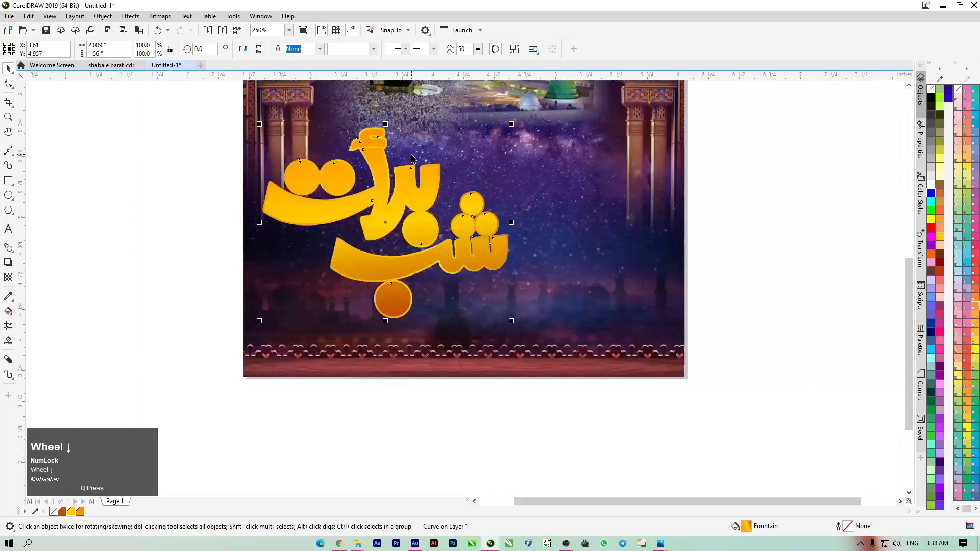
pyautogui.click(97, 170)
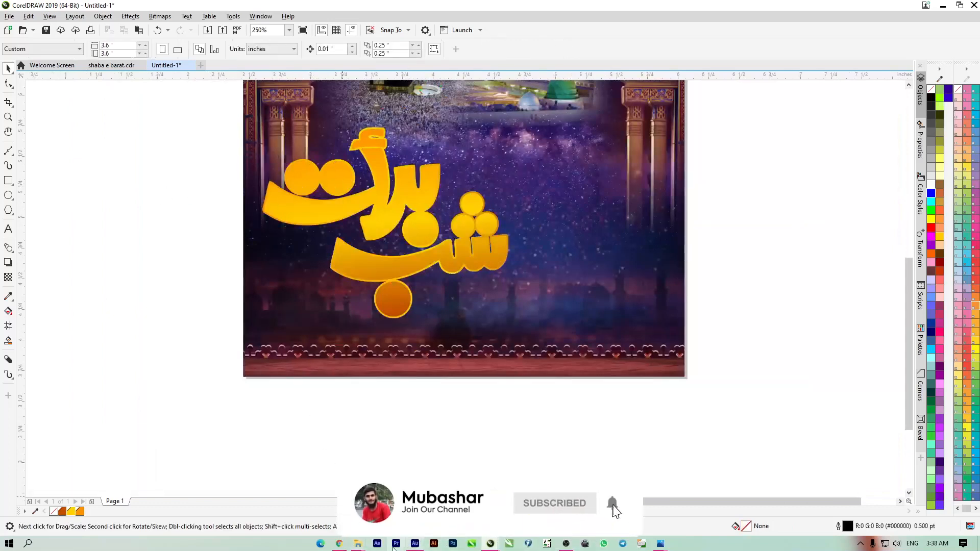
# - Open the second shaba-e-barat poster image from New folder (3), examine its title styling, and return to the CorelDRAW document
pyautogui.click(357, 543)
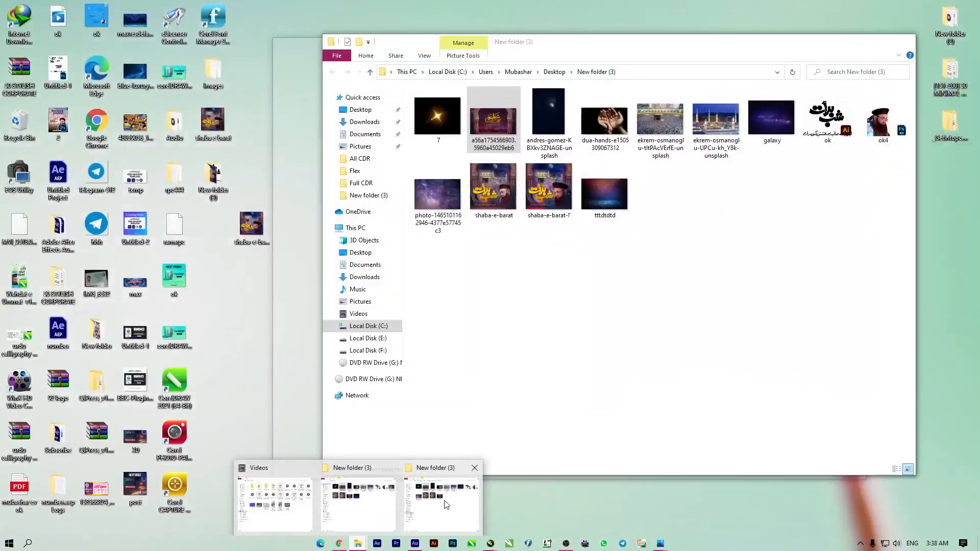
pyautogui.click(445, 505)
pyautogui.doubleClick(549, 189)
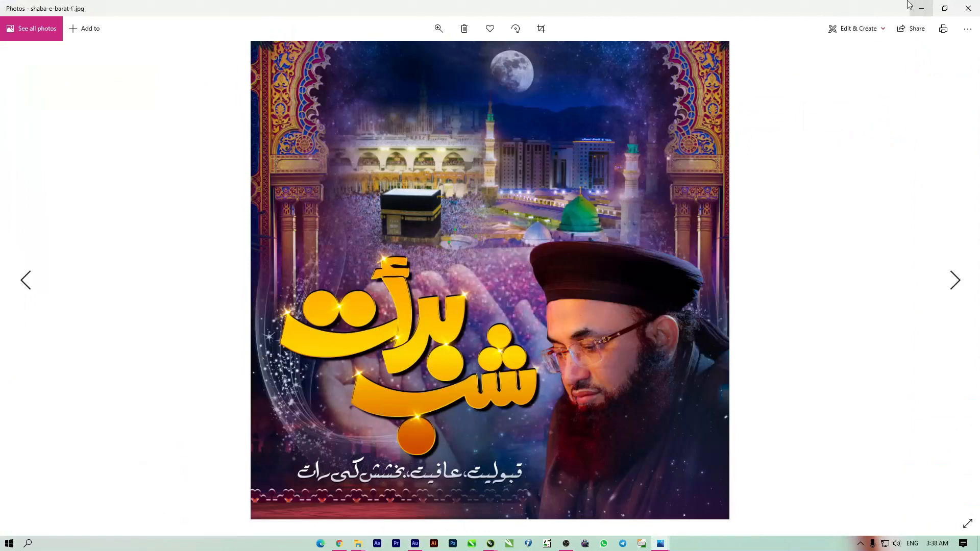
pyautogui.click(967, 8)
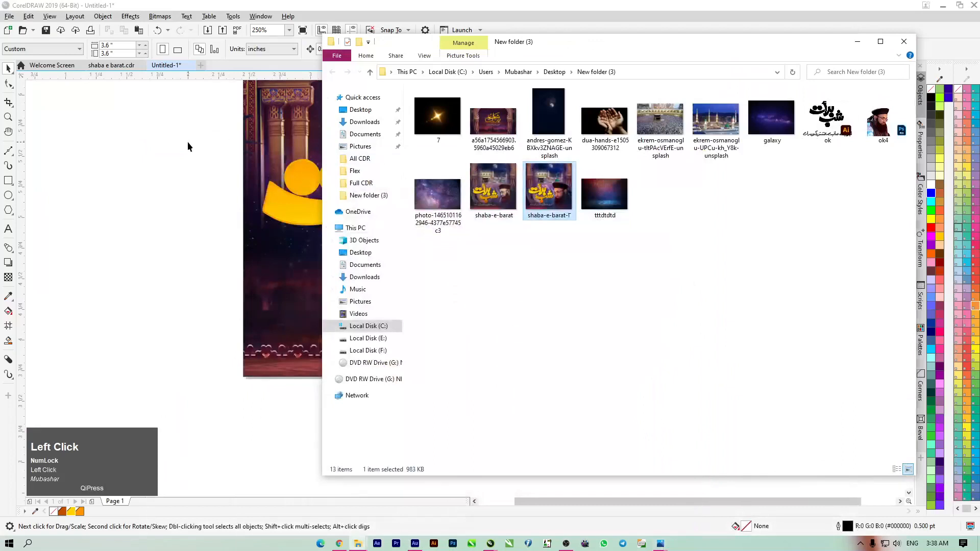
pyautogui.click(187, 141)
# - Try moving the golden title lettering away from its outline shape, then undo the move
pyautogui.click(305, 216)
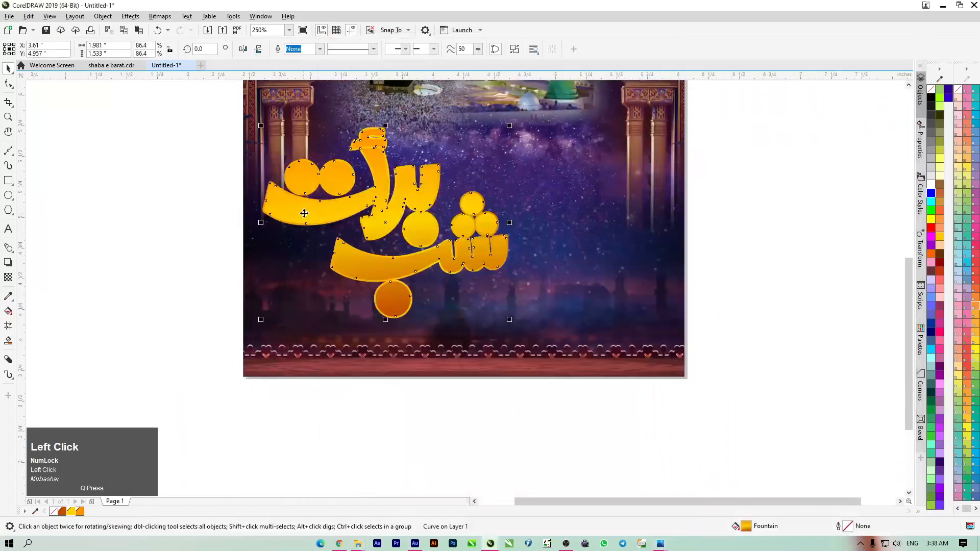
pyautogui.moveTo(304, 214); pyautogui.dragTo(235, 224)
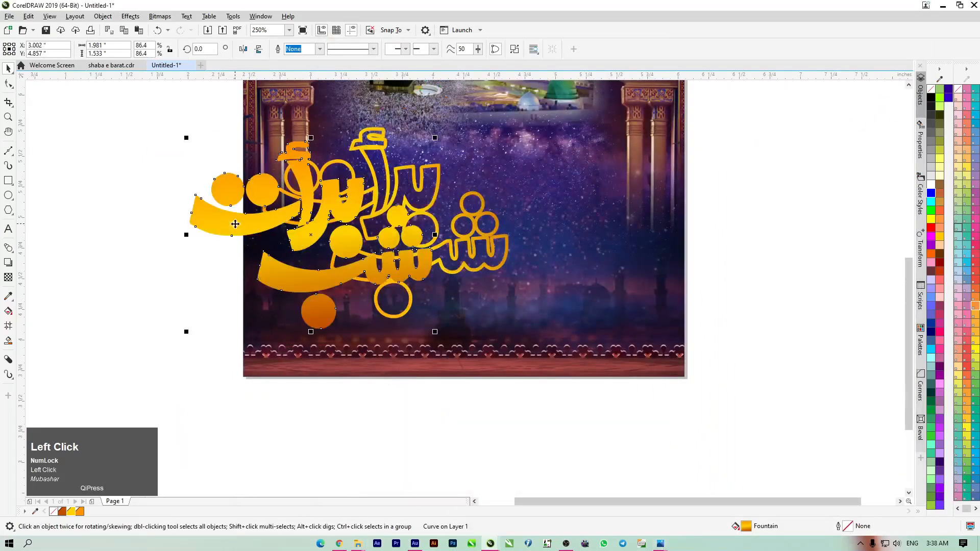
pyautogui.hotkey('ctrl', 'z')
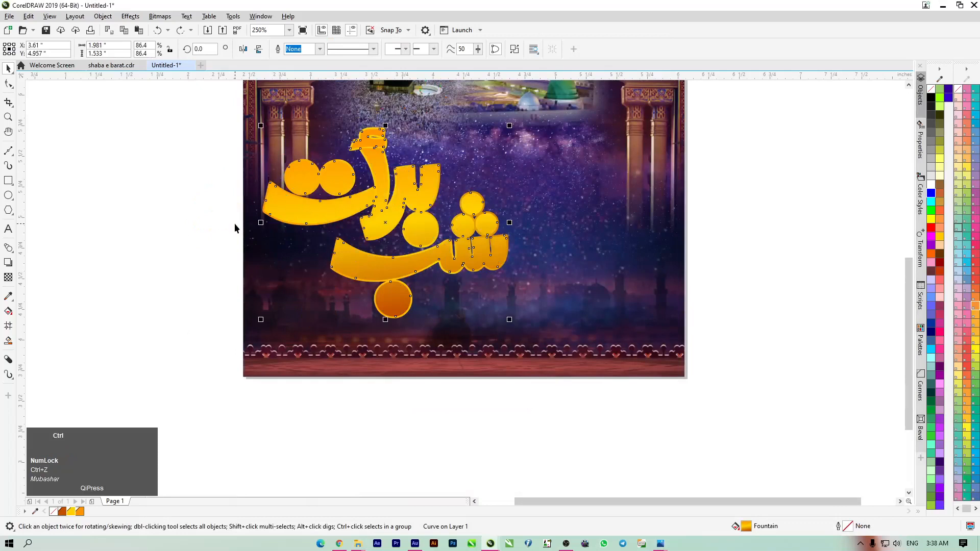
# - Duplicate the golden title lettering in place and fill the duplicate with solid black
pyautogui.hotkey('ctrl', 'v')
pyautogui.click(930, 99)
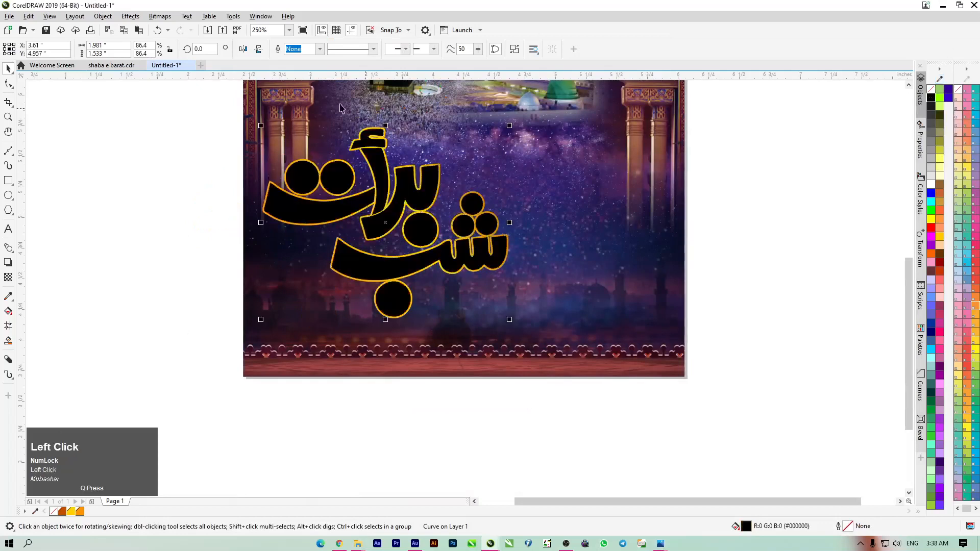
pyautogui.scroll(2, 361, 126)
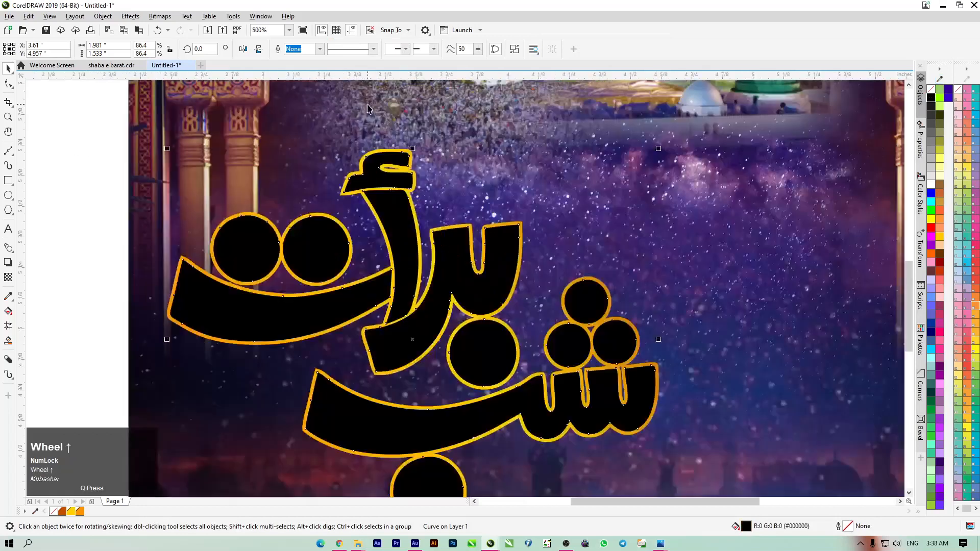
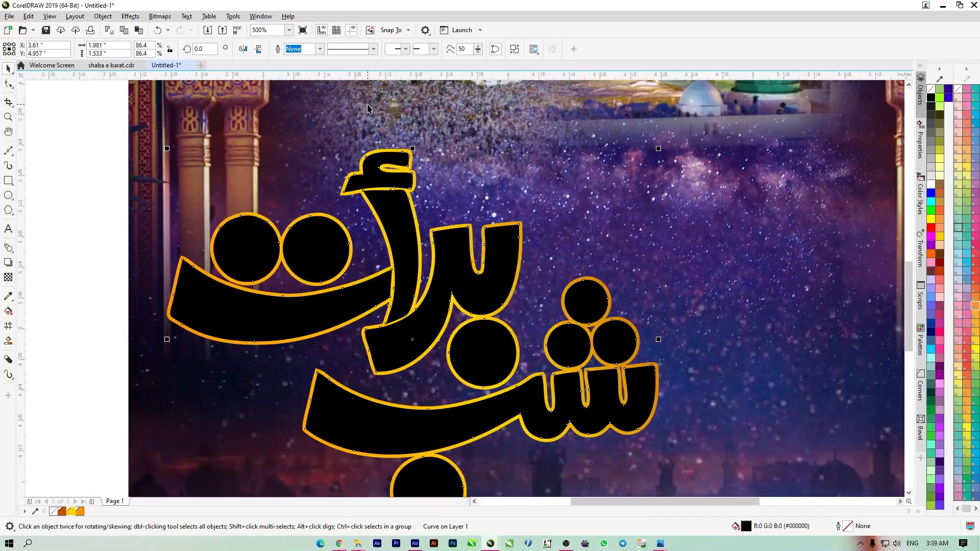
# - Nudge the black duplicate up 0.01 inch and send it one level back, behind the golden lettering
pyautogui.press('Up')
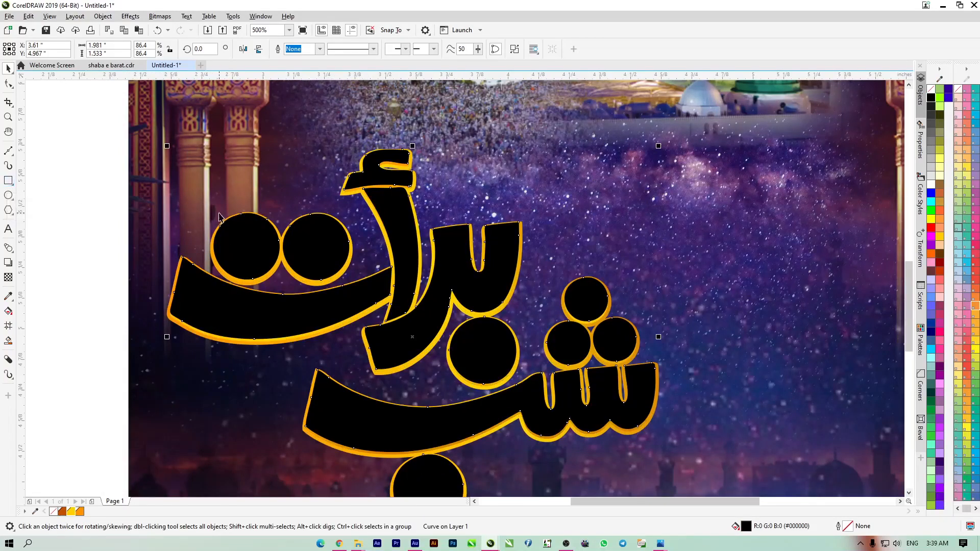
pyautogui.hotkey('ctrl', 'pagedown')
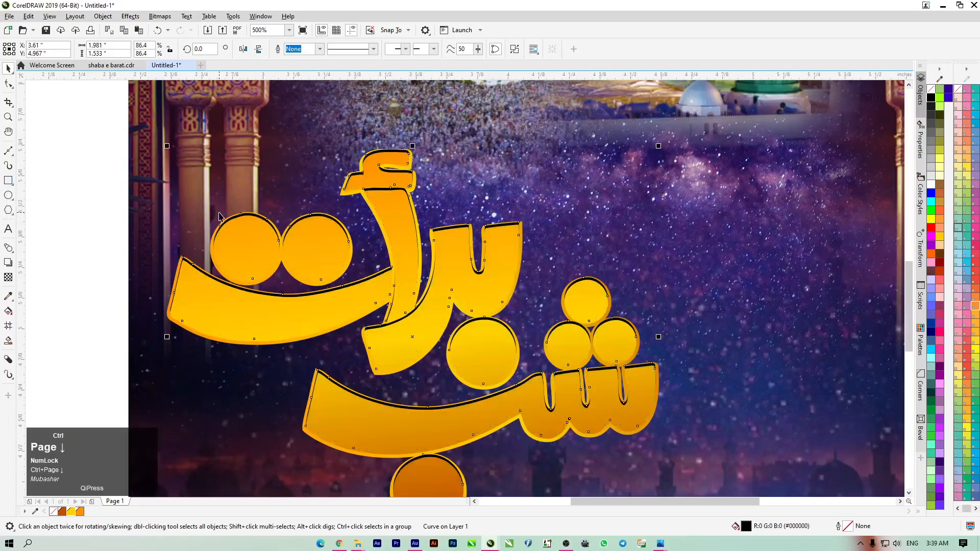
# - Shift the black duplicate slightly down and left to about X 3.609", Y 4.963", leaving a thin black edge along the letters' tops
pyautogui.scroll(-1, 371, 174)
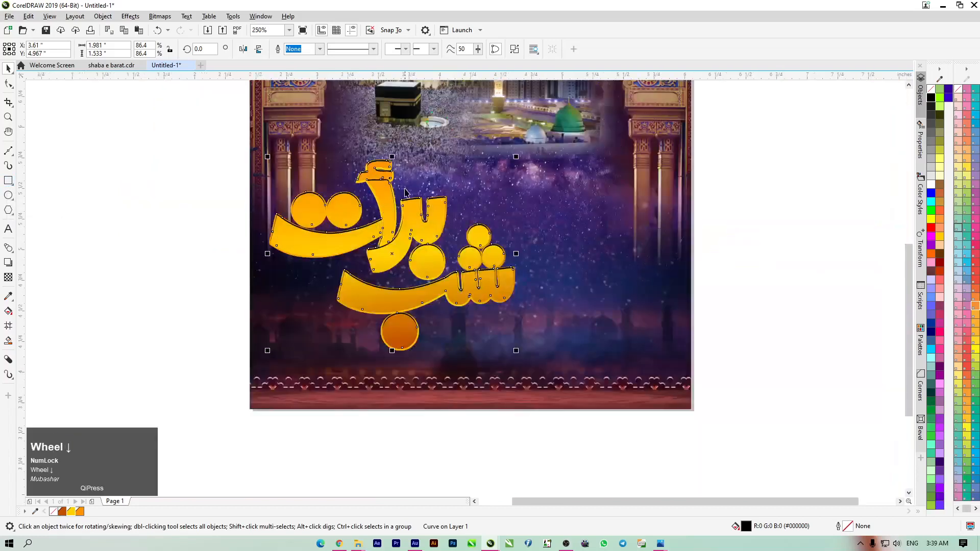
pyautogui.scroll(1, 470, 321)
pyautogui.scroll(2, 426, 230)
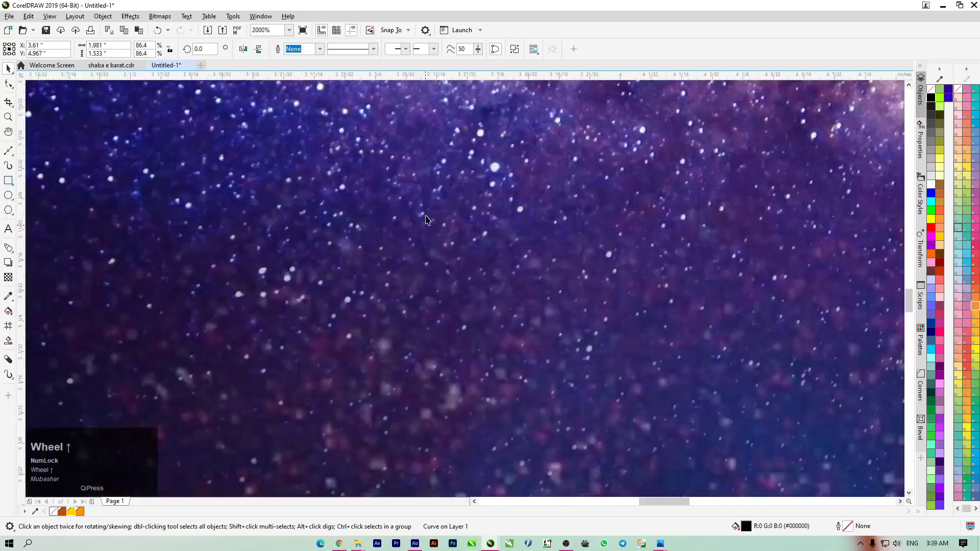
pyautogui.click(414, 159)
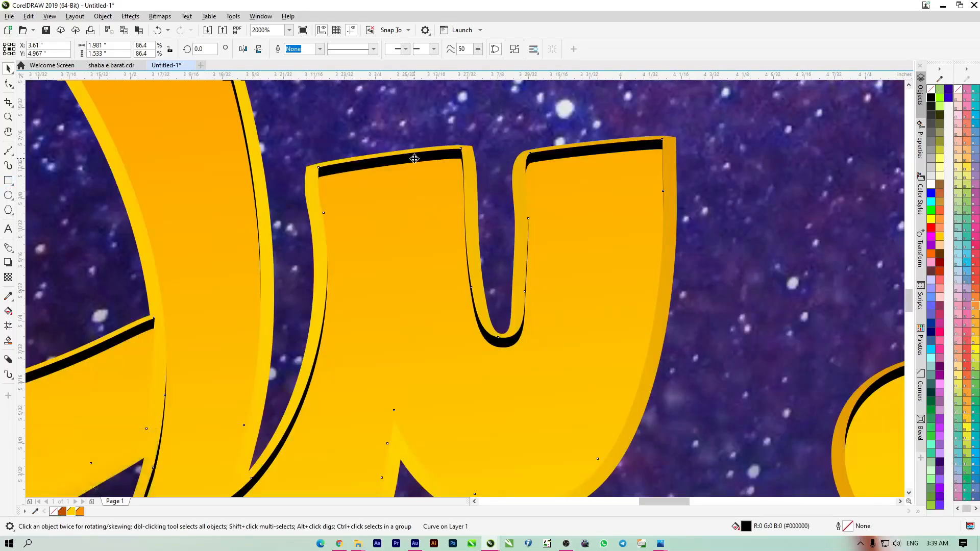
pyautogui.moveTo(416, 164); pyautogui.dragTo(414, 164)
pyautogui.scroll(-3, 413, 164)
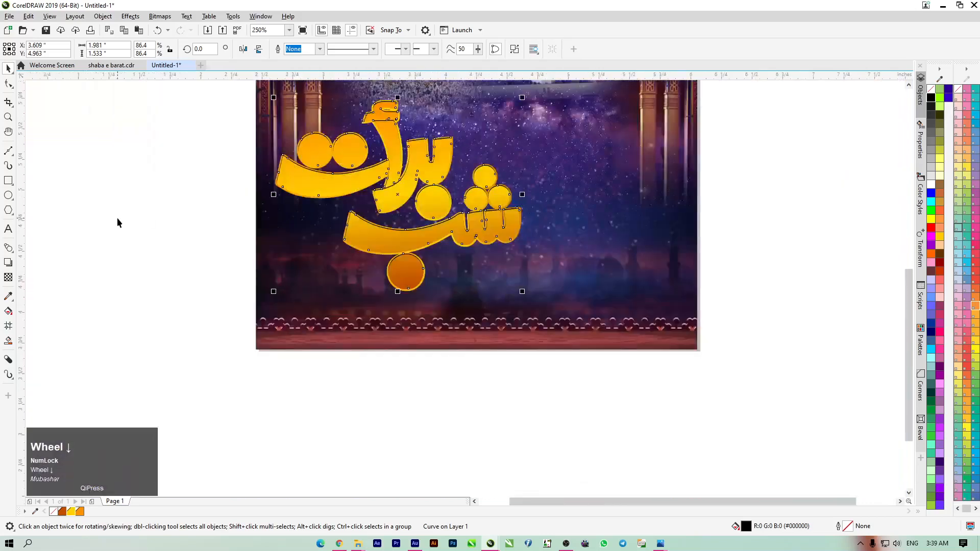
pyautogui.click(153, 205)
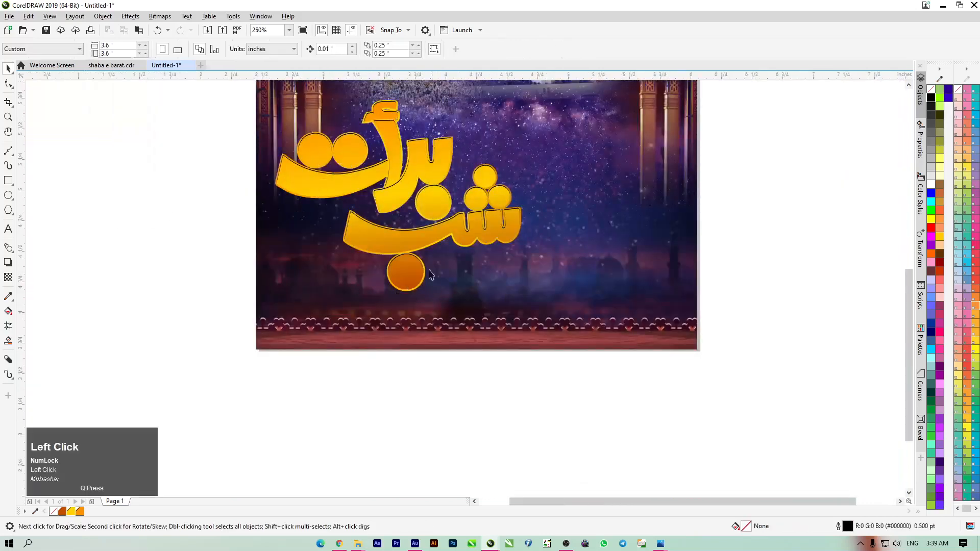
# - Make another in-place copy of the golden title lettering and fill this second copy with black
pyautogui.click(401, 250)
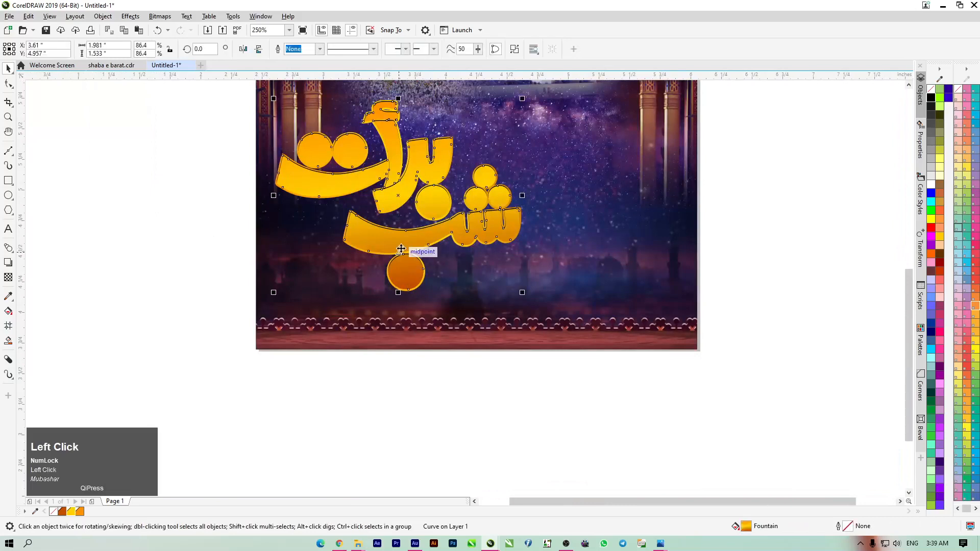
pyautogui.hotkey('ctrl', 'c')
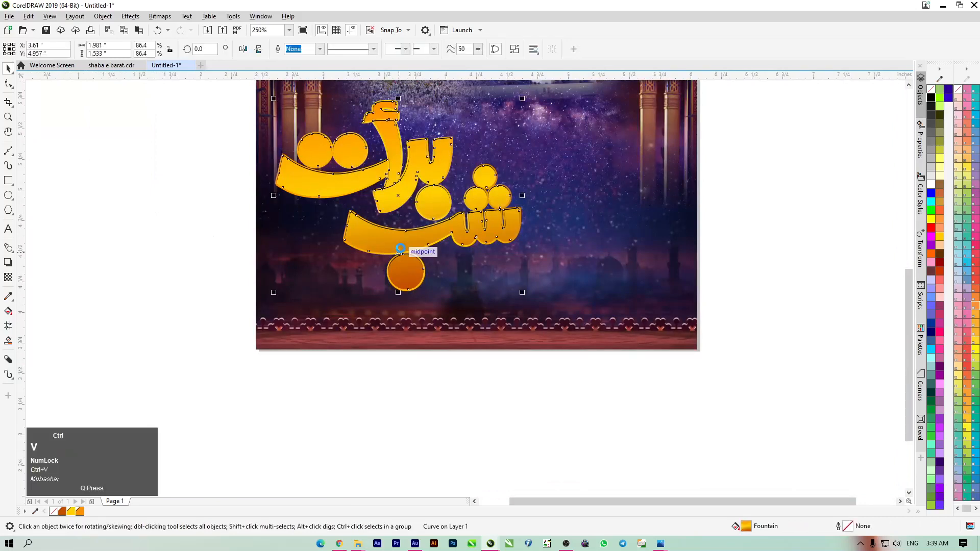
pyautogui.click(932, 98)
# - Offset the second black copy 0.03 inch down and 0.03 inch right of the golden lettering
pyautogui.click(124, 31)
pyautogui.press('Down')
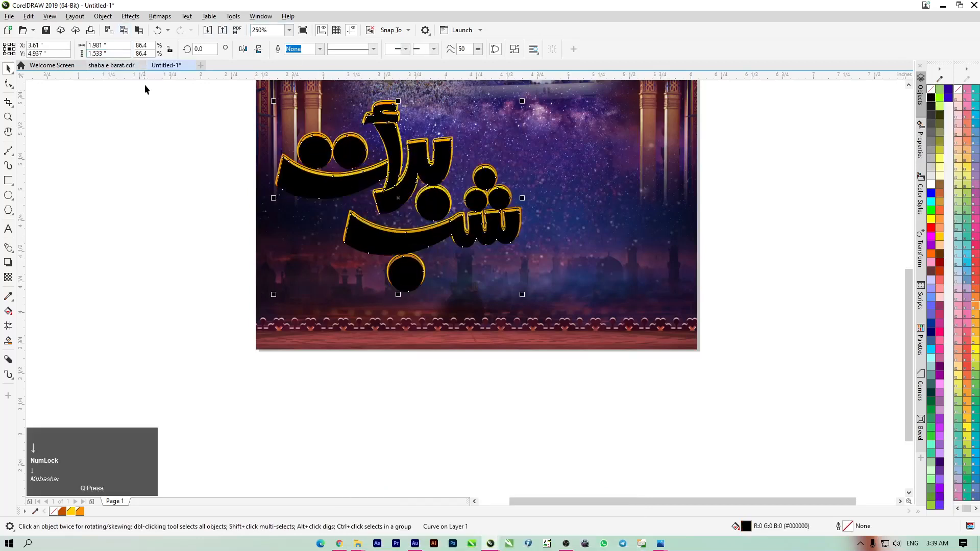
pyautogui.press('Down')
pyautogui.press('Right')
pyautogui.press('Right')
pyautogui.press('Right')
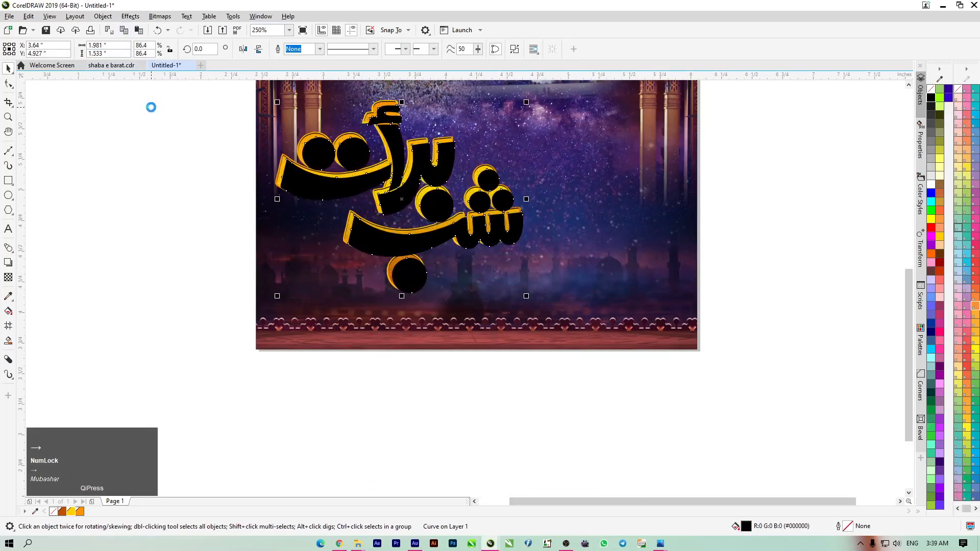
pyautogui.press('Left')
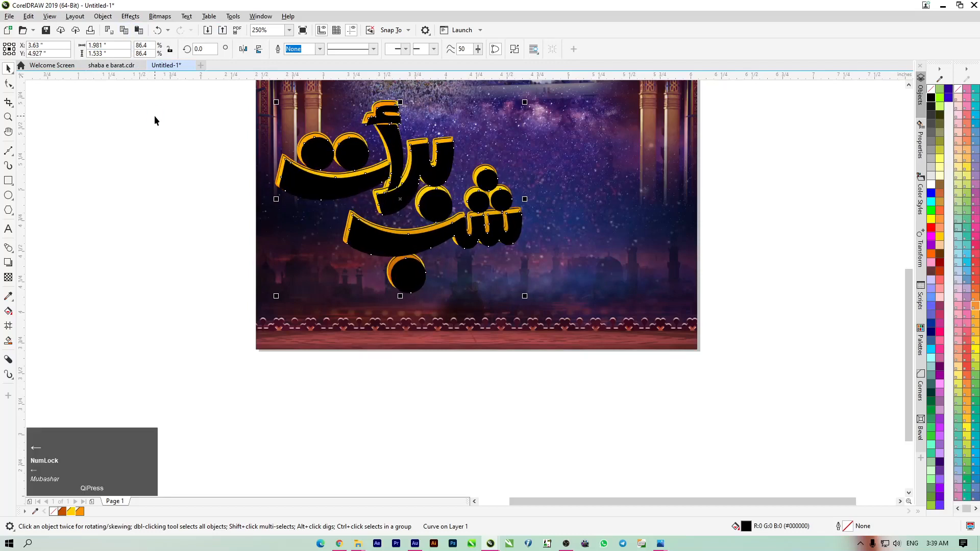
pyautogui.press('Right')
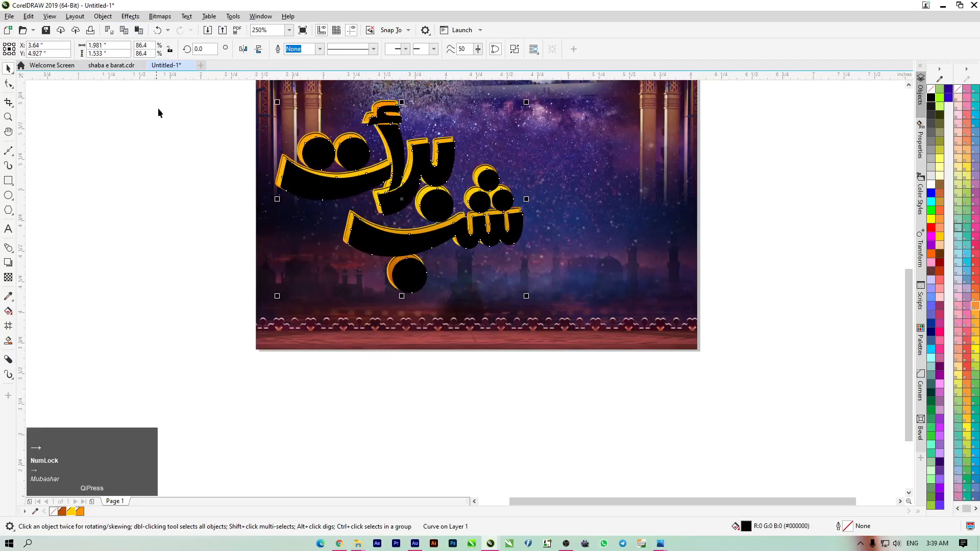
# - Convert the offset black lettering to a 300 dpi RGB Color (24-bit) bitmap with anti-aliasing and a transparent background
pyautogui.click(158, 17)
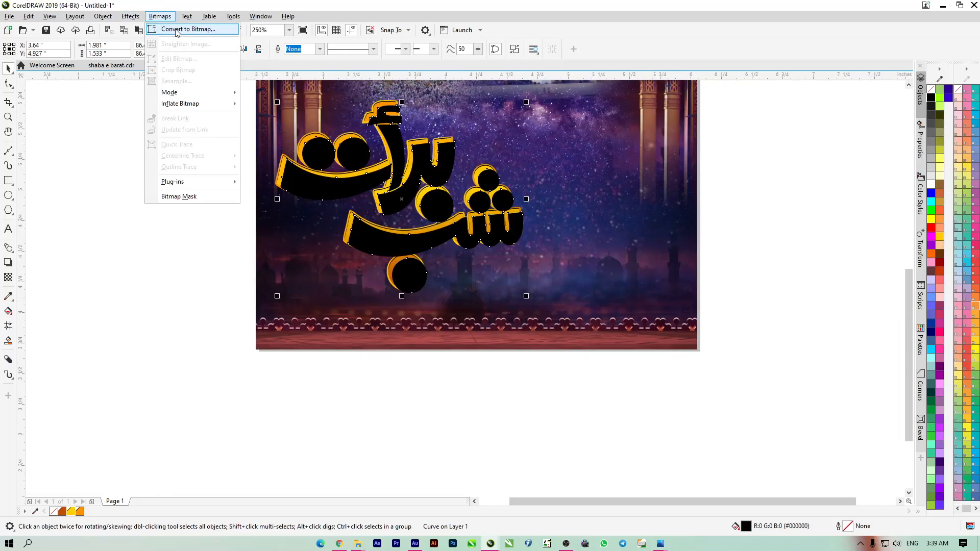
pyautogui.click(130, 15)
pyautogui.click(130, 16)
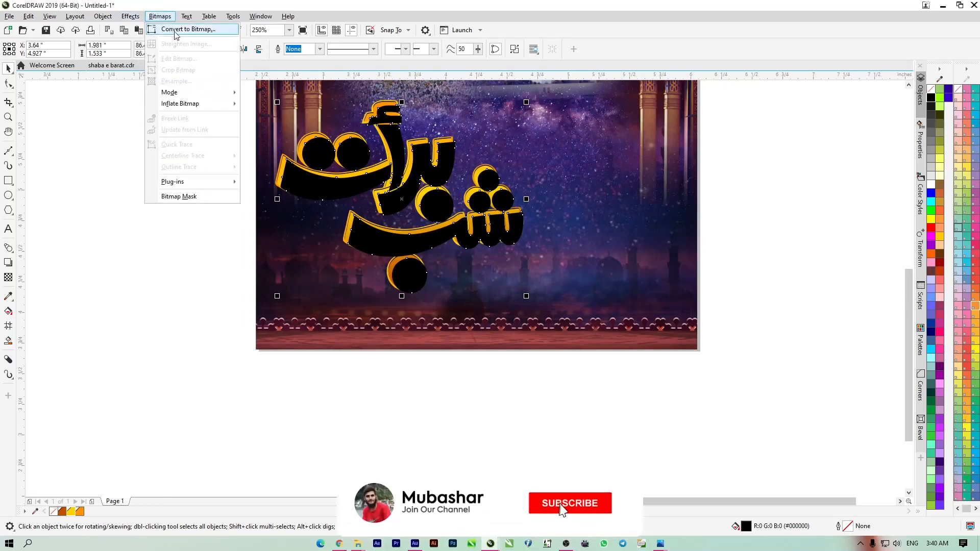
pyautogui.click(169, 31)
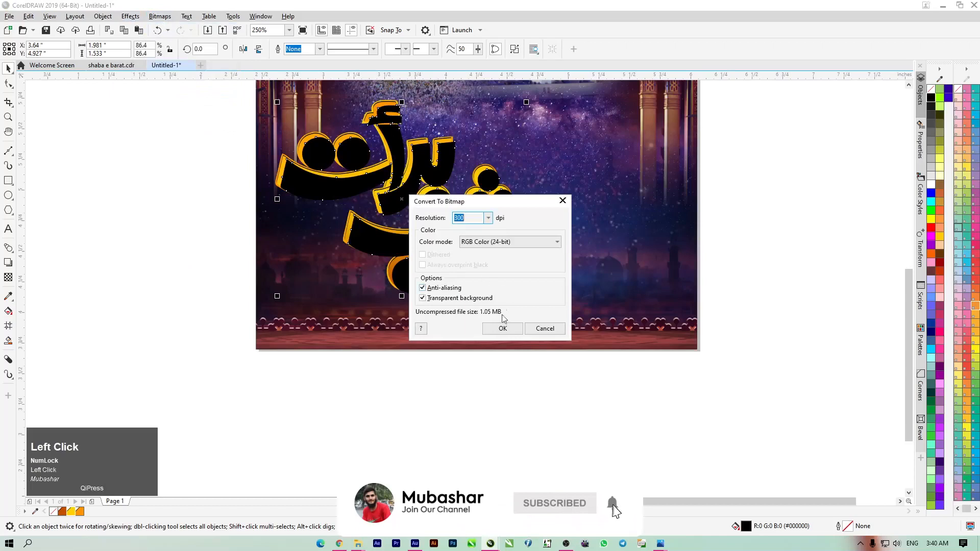
pyautogui.click(504, 329)
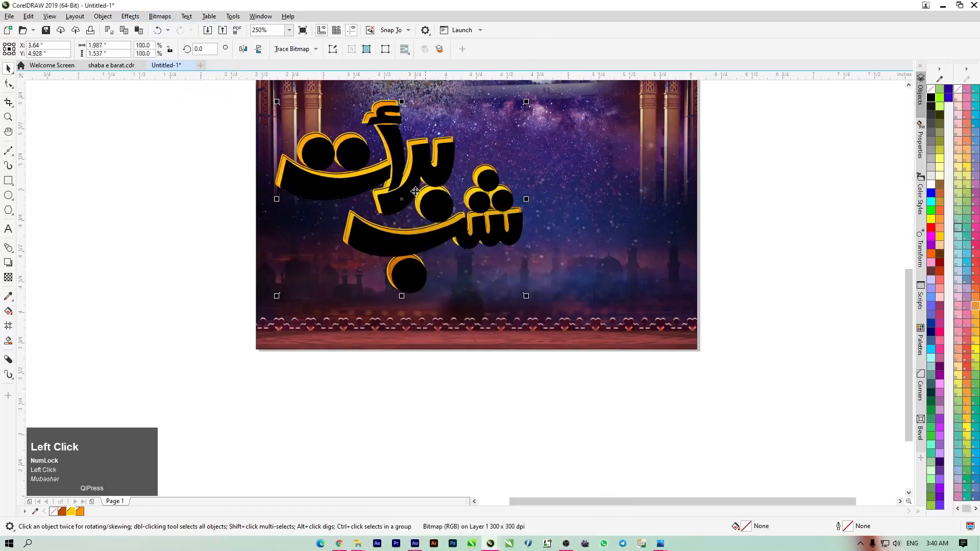
# - Apply a Gaussian Blur with a 3.6-pixel radius to the black lettering bitmap
pyautogui.click(130, 16)
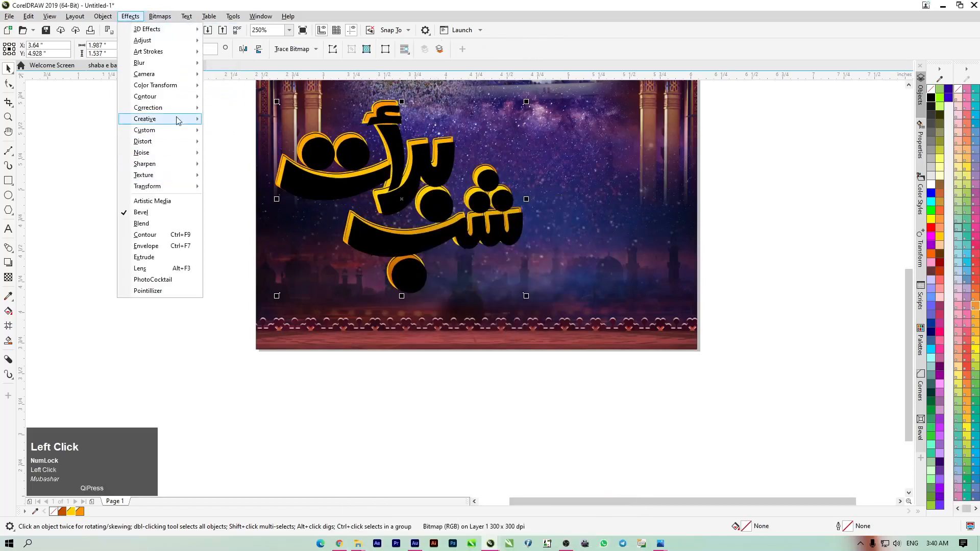
pyautogui.moveTo(179, 63)
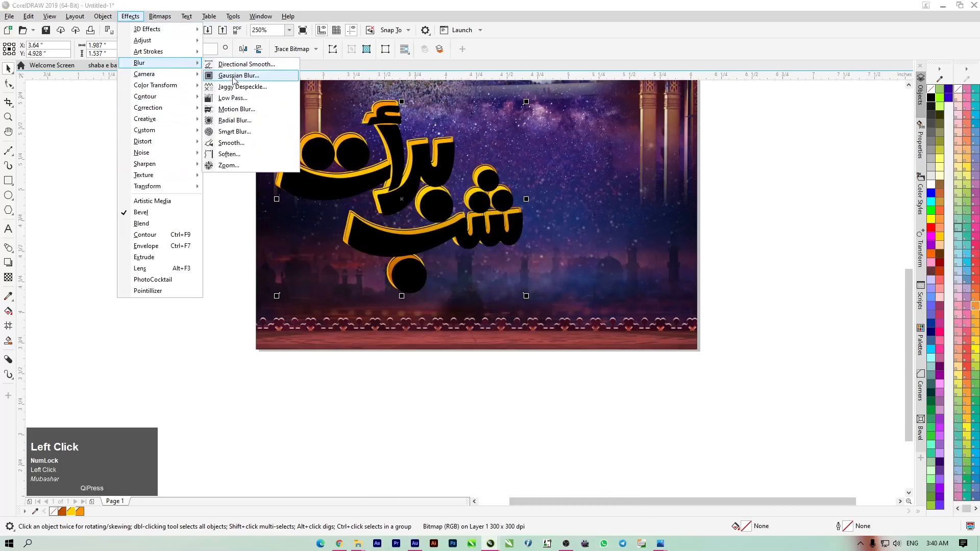
pyautogui.click(233, 77)
pyautogui.moveTo(498, 243); pyautogui.dragTo(227, 186)
pyautogui.moveTo(147, 213); pyautogui.dragTo(155, 213)
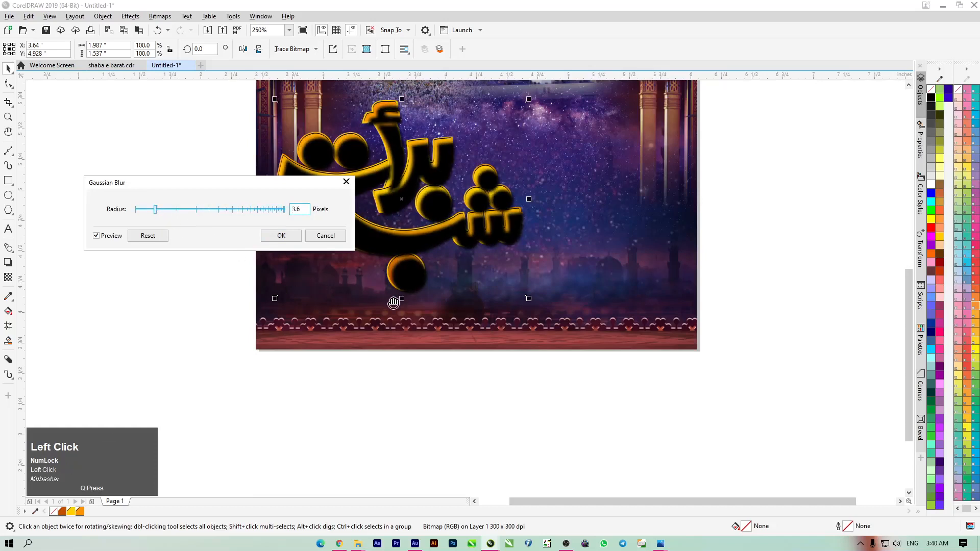
pyautogui.click(281, 236)
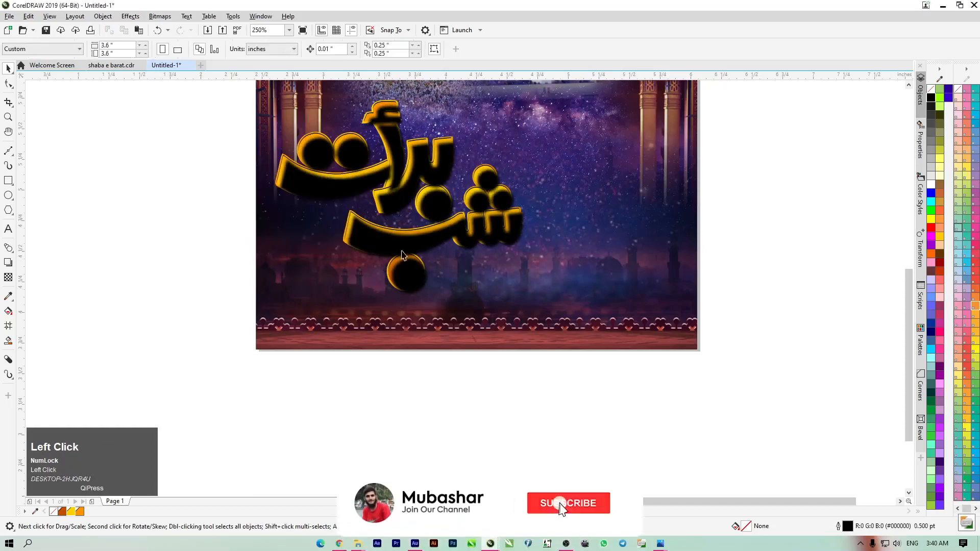
# - Send the blurred black shadow behind the golden lettering and nudge it right and down to X 3.66", Y 4.918"
pyautogui.press('ctrl')
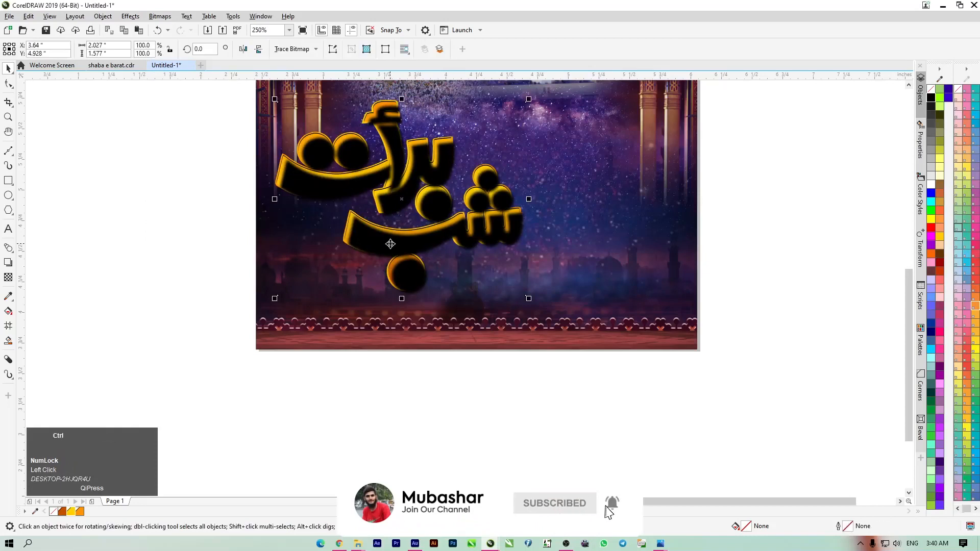
pyautogui.hotkey('ctrl', 'pagedown')
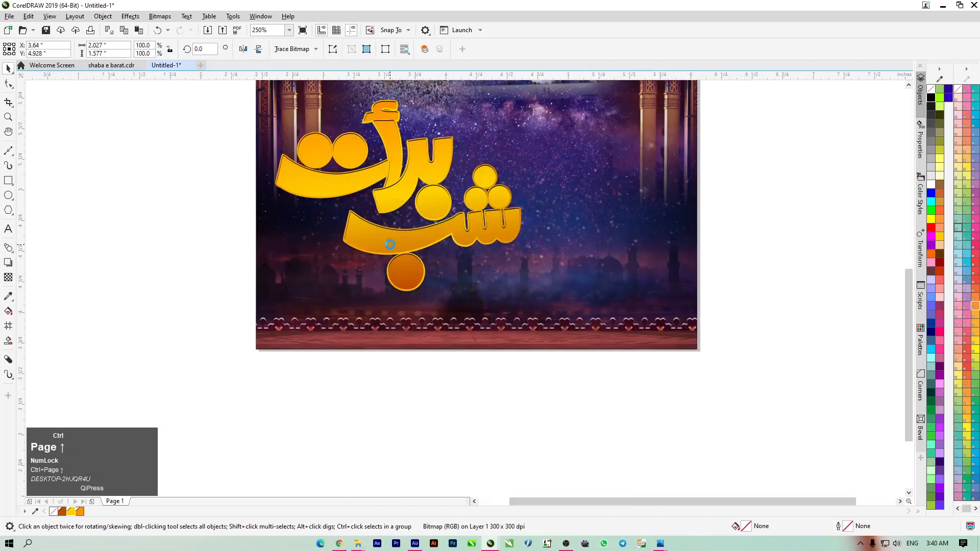
pyautogui.press('Right')
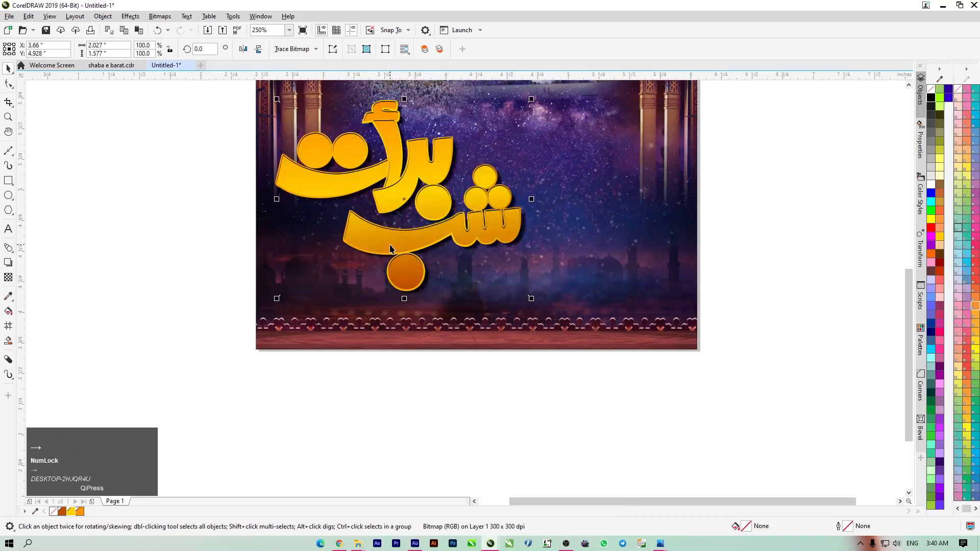
pyautogui.press('Up')
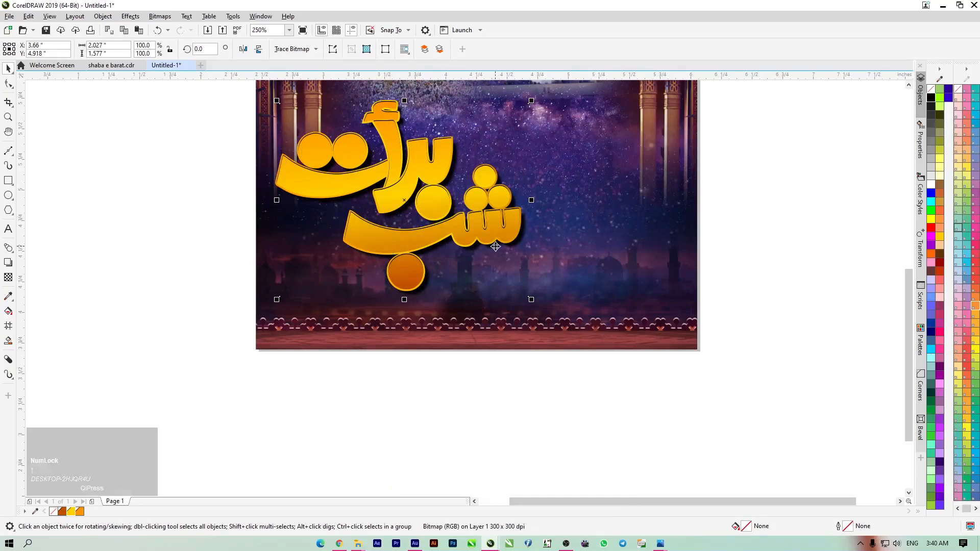
pyautogui.scroll(-3, 344, 169)
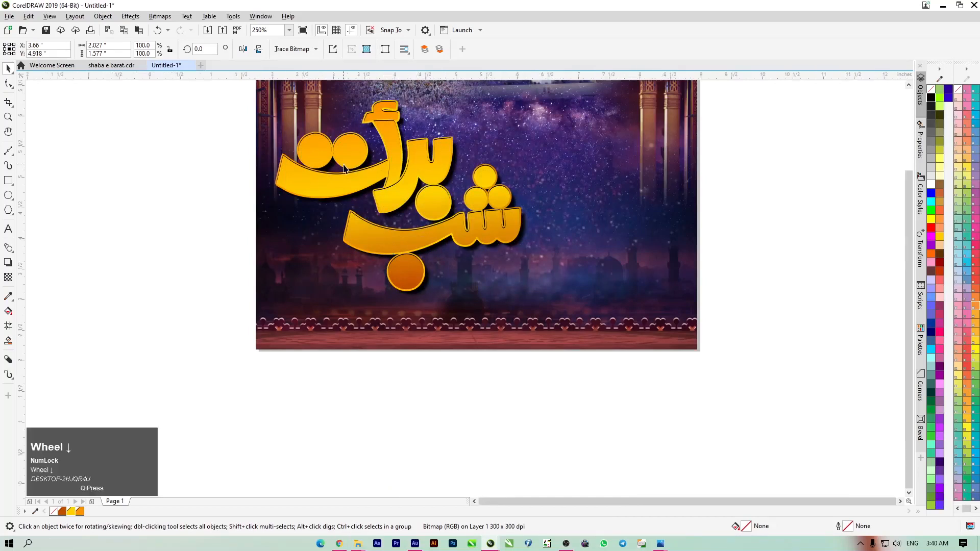
pyautogui.click(233, 157)
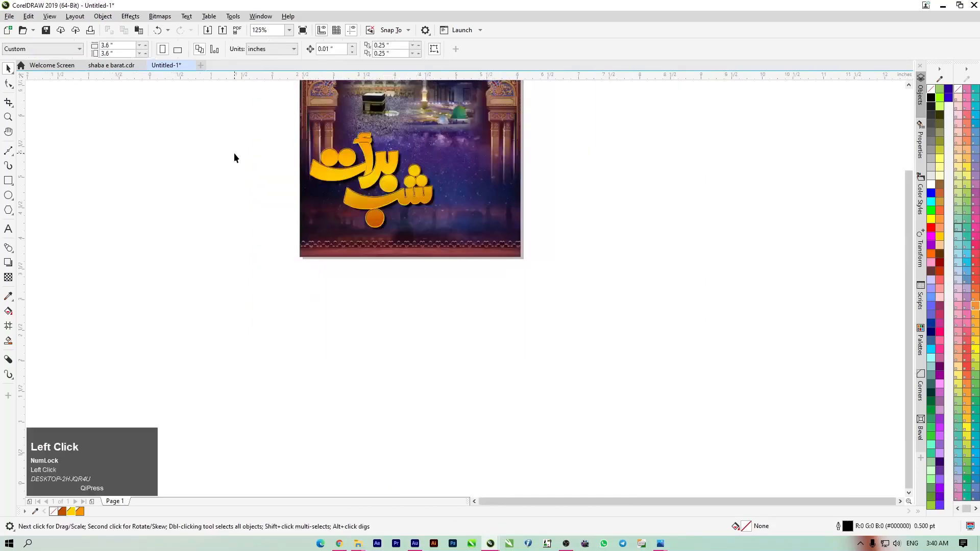
pyautogui.press('F4')
pyautogui.click(144, 318)
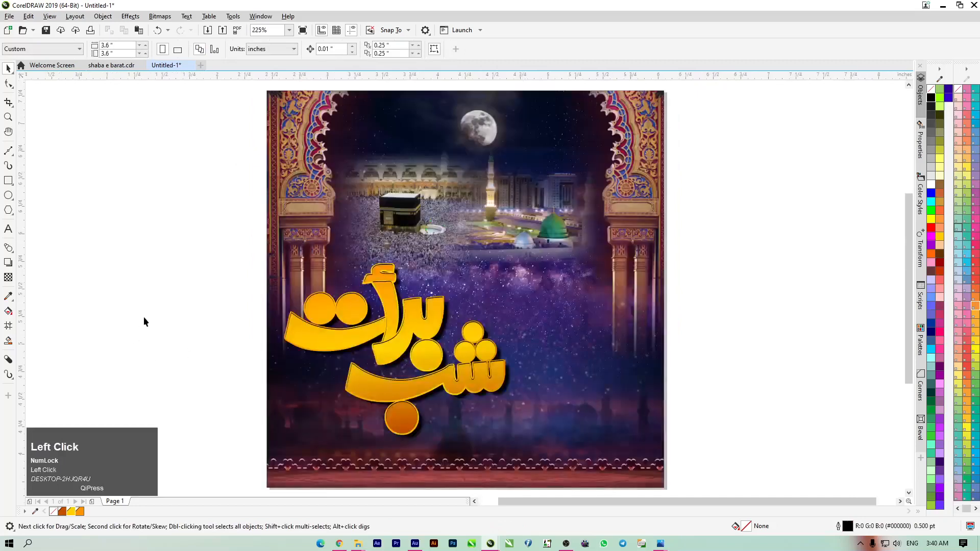
# - Shorten the golden title's fountain fill by moving its dark end slightly up and its orange start slightly down
pyautogui.click(399, 344)
pyautogui.press('g')
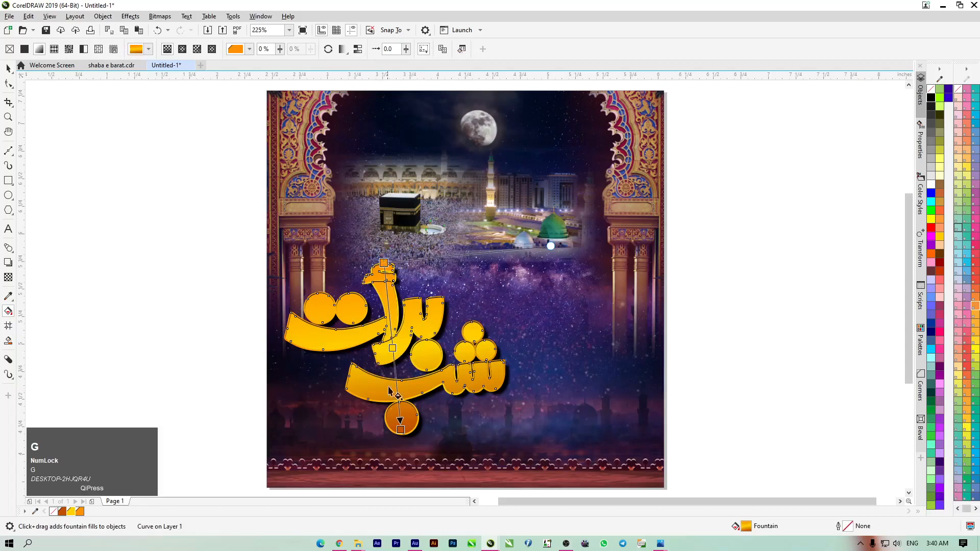
pyautogui.moveTo(389, 391); pyautogui.dragTo(380, 306)
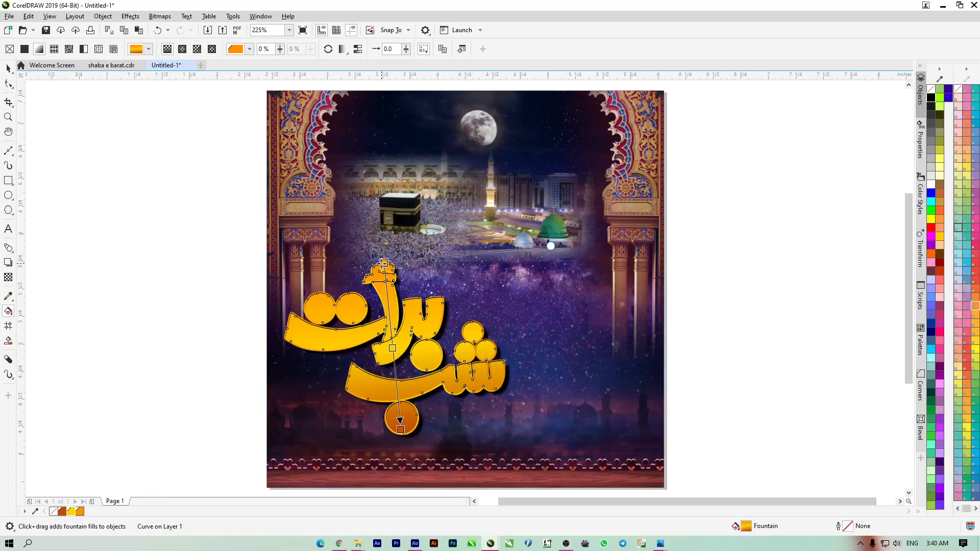
pyautogui.click(383, 263)
pyautogui.moveTo(400, 428); pyautogui.dragTo(401, 416)
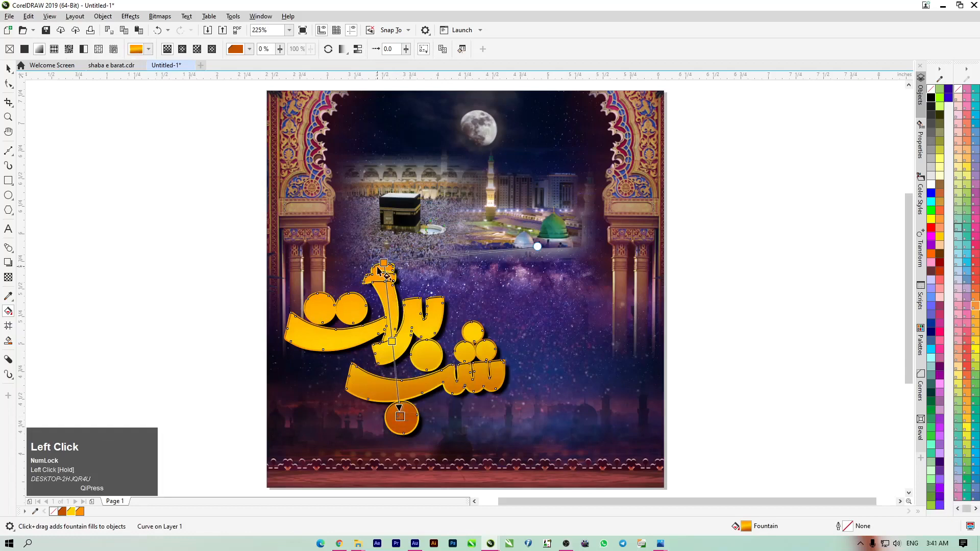
pyautogui.moveTo(383, 264); pyautogui.dragTo(384, 276)
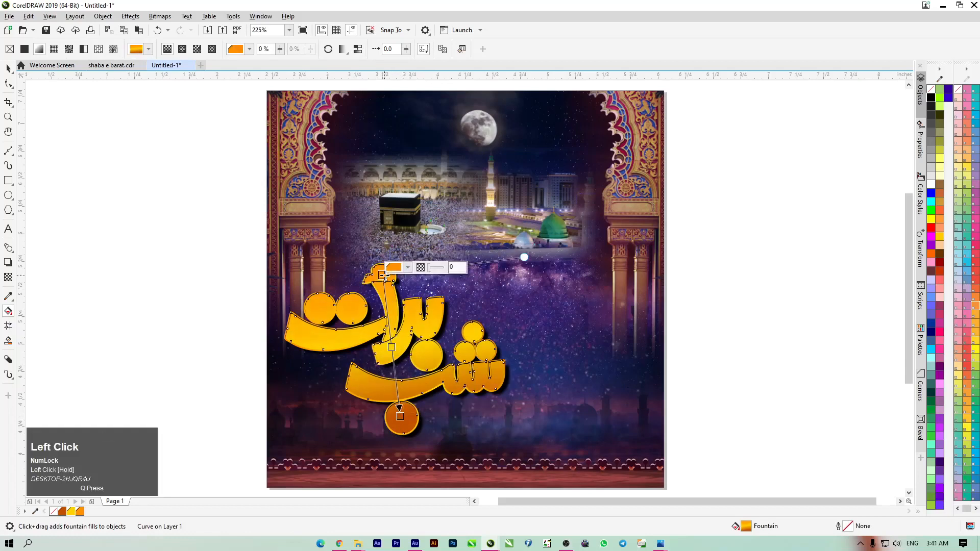
pyautogui.click(8, 68)
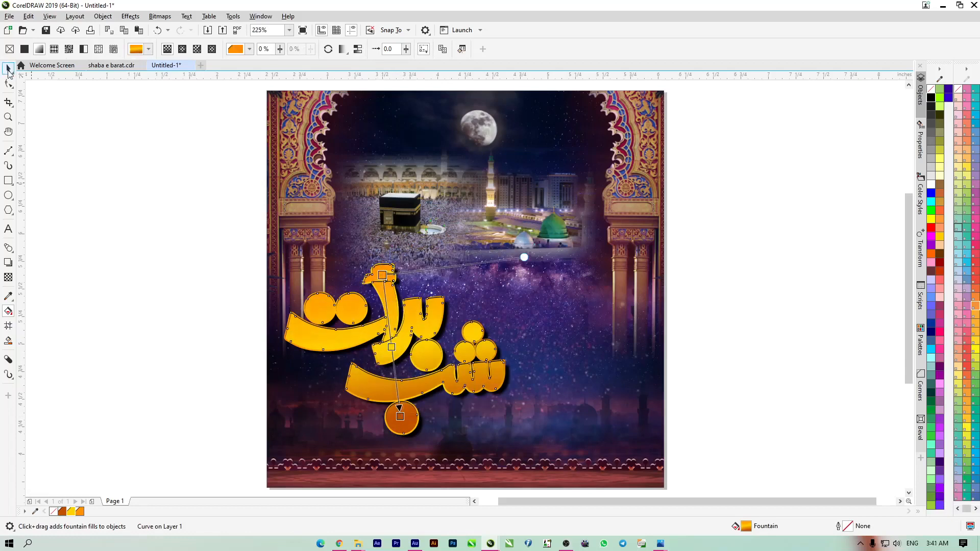
pyautogui.click(81, 217)
pyautogui.scroll(2, 397, 378)
pyautogui.press('F4')
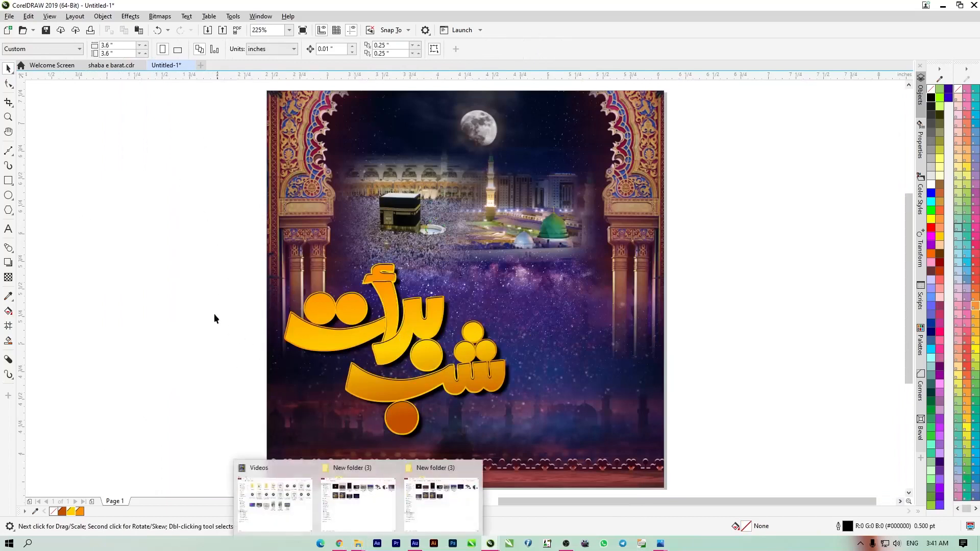
# - Switch to File Explorer and bring the golden light-flare image named 7 from New folder (3) into the CorelDRAW poster document
pyautogui.click(359, 545)
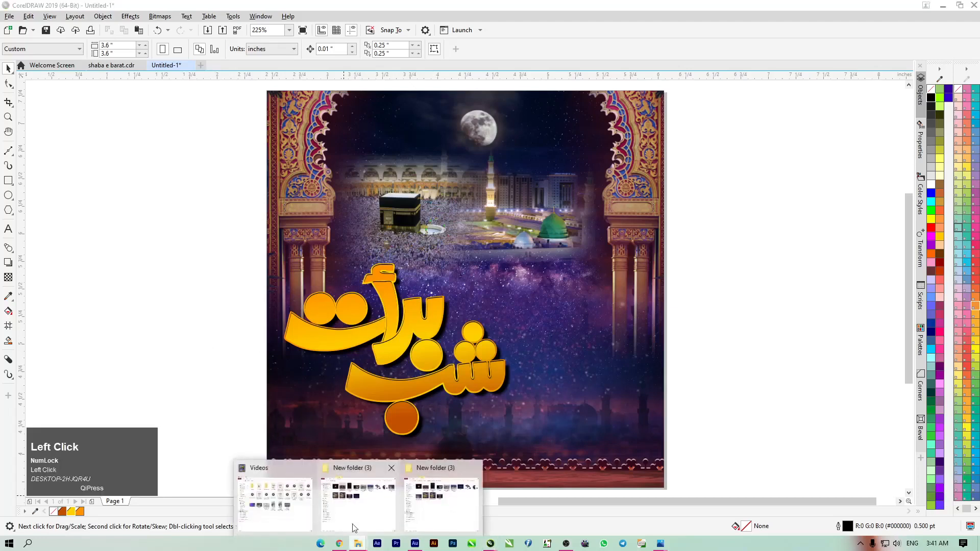
pyautogui.click(278, 487)
pyautogui.click(386, 125)
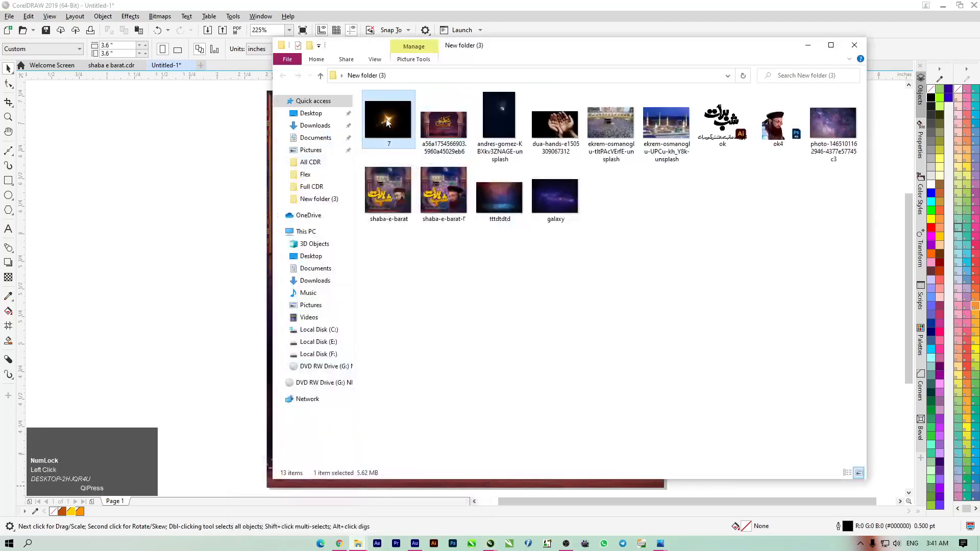
pyautogui.moveTo(385, 122); pyautogui.dragTo(161, 229)
pyautogui.scroll(-5, 223, 220)
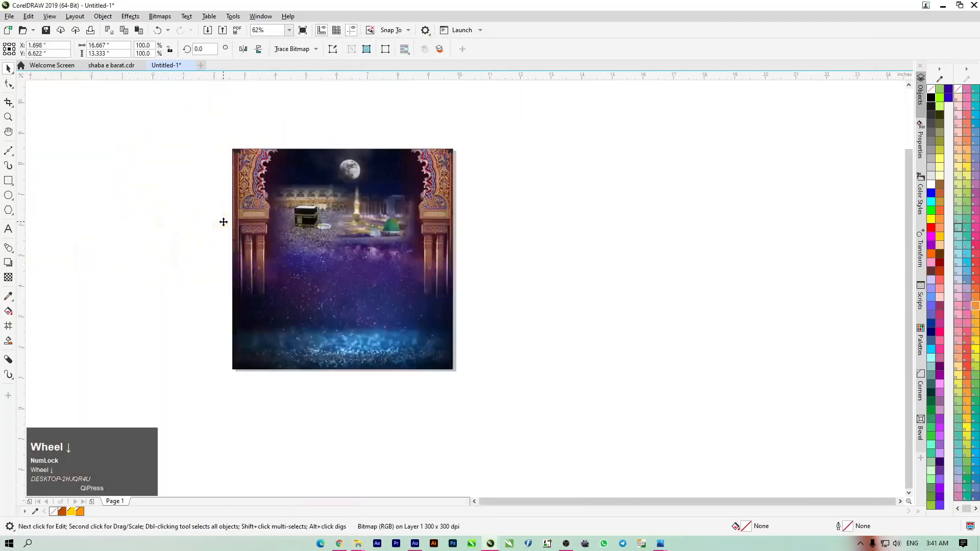
# - Scale the flare image down to about 2.49 × 1.99 inches and place it beside the poster's left edge
pyautogui.click(300, 163)
pyautogui.moveTo(346, 108); pyautogui.dragTo(125, 286)
pyautogui.moveTo(166, 226); pyautogui.dragTo(275, 233)
pyautogui.scroll(2, 179, 226)
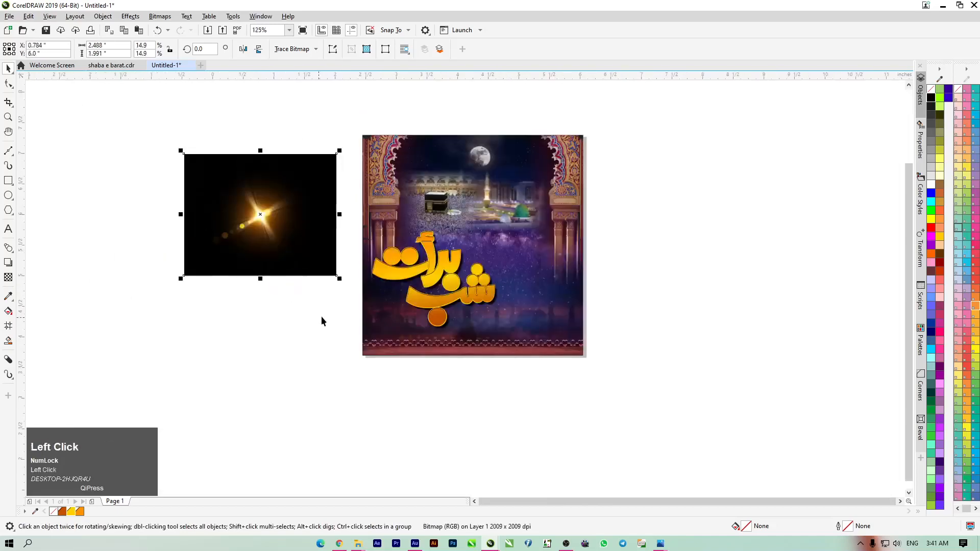
pyautogui.scroll(1, 351, 281)
pyautogui.moveTo(273, 155); pyautogui.dragTo(290, 231)
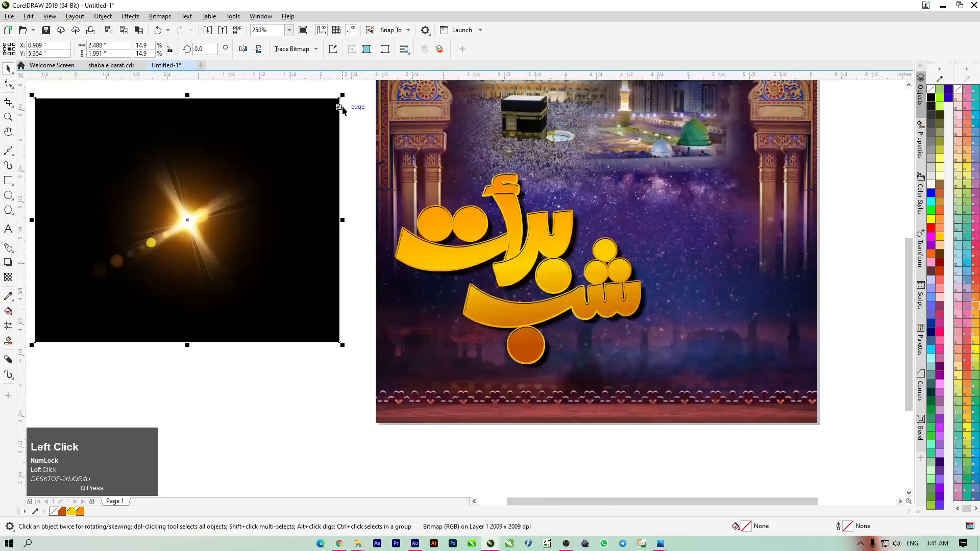
# - Shrink the flare image to about 0.275 × 0.22 inch and centre it on the upper word's far-left letter tip
pyautogui.moveTo(342, 97); pyautogui.dragTo(280, 210)
pyautogui.moveTo(190, 293); pyautogui.dragTo(283, 232)
pyautogui.moveTo(235, 235); pyautogui.dragTo(235, 259)
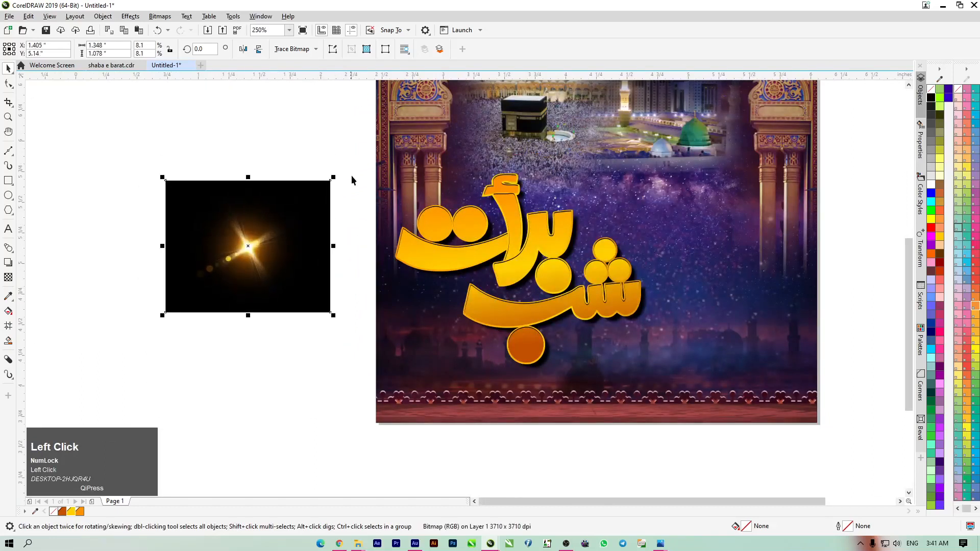
pyautogui.moveTo(337, 177); pyautogui.dragTo(275, 263)
pyautogui.moveTo(187, 300); pyautogui.dragTo(250, 296)
pyautogui.scroll(2, 324, 269)
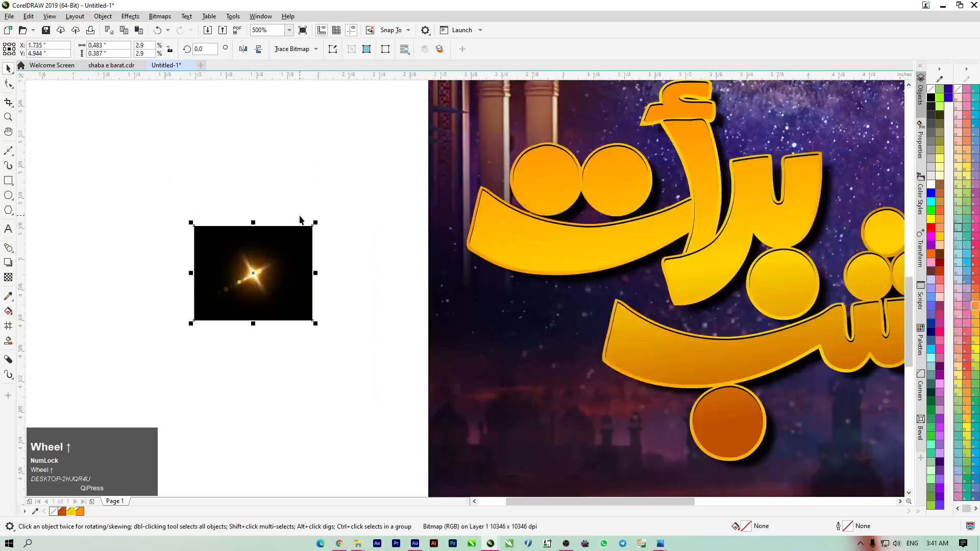
pyautogui.moveTo(312, 224); pyautogui.dragTo(262, 267)
pyautogui.moveTo(224, 294); pyautogui.dragTo(482, 192)
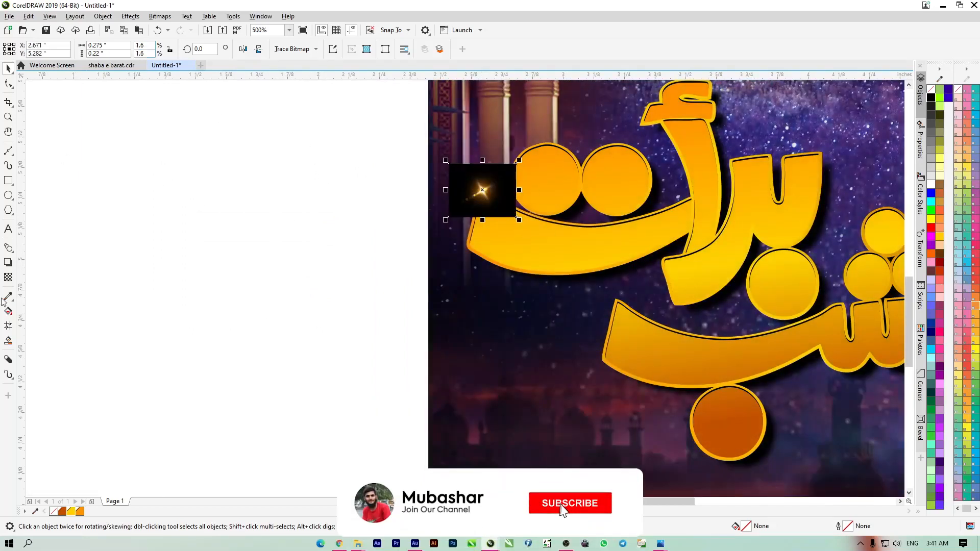
# - Set the flare image's transparency merge mode to Screen to hide its black background
pyautogui.click(8, 277)
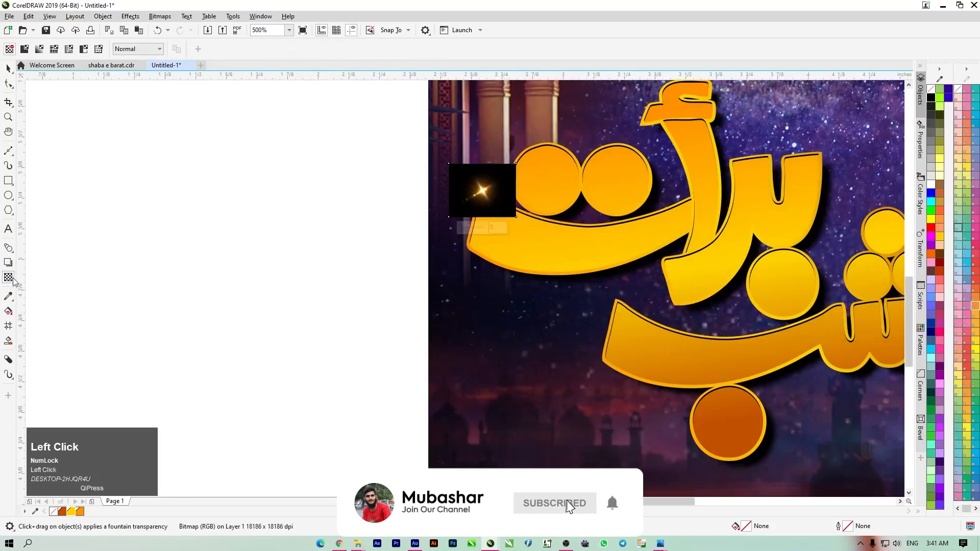
pyautogui.click(148, 49)
pyautogui.click(137, 248)
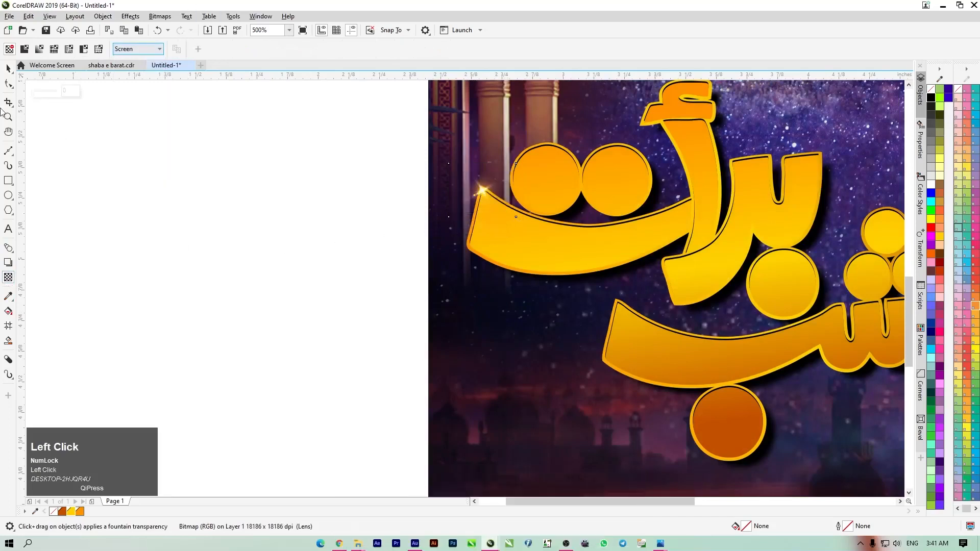
pyautogui.click(8, 68)
pyautogui.click(252, 219)
# - Place a copy of the sparkle on the upper-left tip of the lower word
pyautogui.moveTo(479, 190); pyautogui.dragTo(618, 304)
pyautogui.rightClick(618, 304)
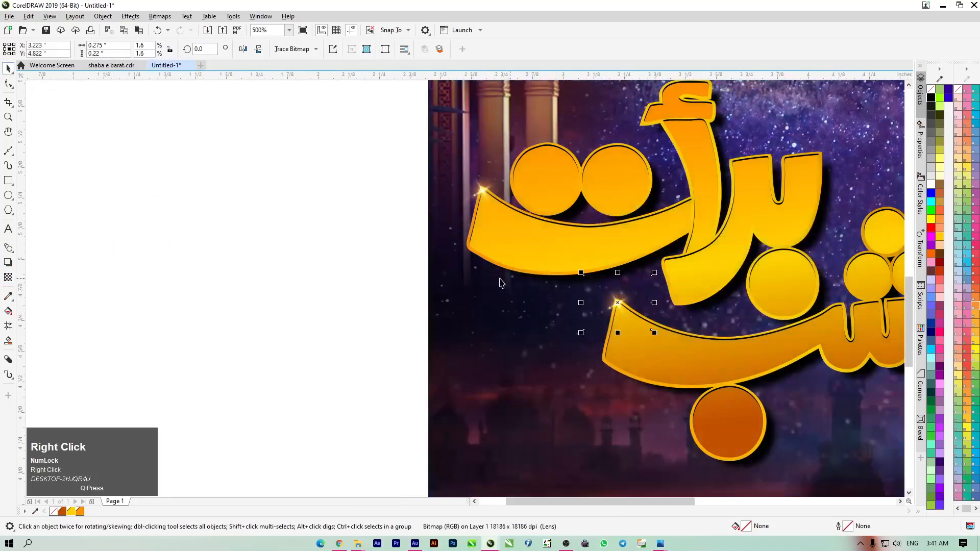
pyautogui.scroll(-3, 490, 281)
pyautogui.scroll(4, 462, 280)
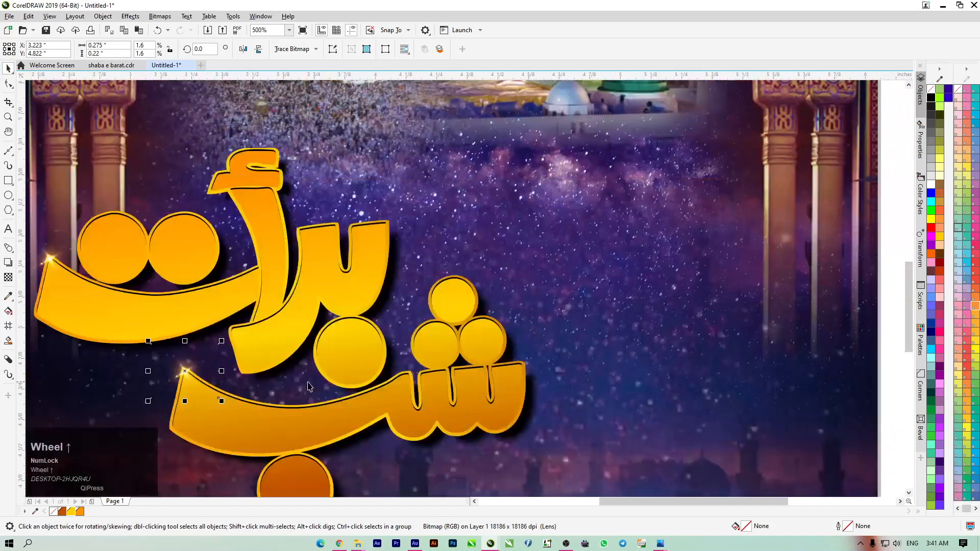
# - Copy the sparkle onto both words' right tips, the hamza, between the twin dots, and atop the single dot below each word
pyautogui.moveTo(175, 374)
pyautogui.mouseDown()
pyautogui.moveTo(524, 344)
pyautogui.moveTo(513, 369)
pyautogui.moveTo(477, 317)
pyautogui.moveTo(339, 316)
pyautogui.moveTo(256, 156)
pyautogui.moveTo(144, 212)
pyautogui.moveTo(147, 233)
pyautogui.mouseUp()
pyautogui.rightClick(521, 368)
pyautogui.rightClick(339, 315)
pyautogui.rightClick(252, 161)
pyautogui.rightClick(148, 230)
pyautogui.moveTo(148, 235); pyautogui.dragTo(293, 454)
pyautogui.rightClick(391, 218)
pyautogui.rightClick(293, 453)
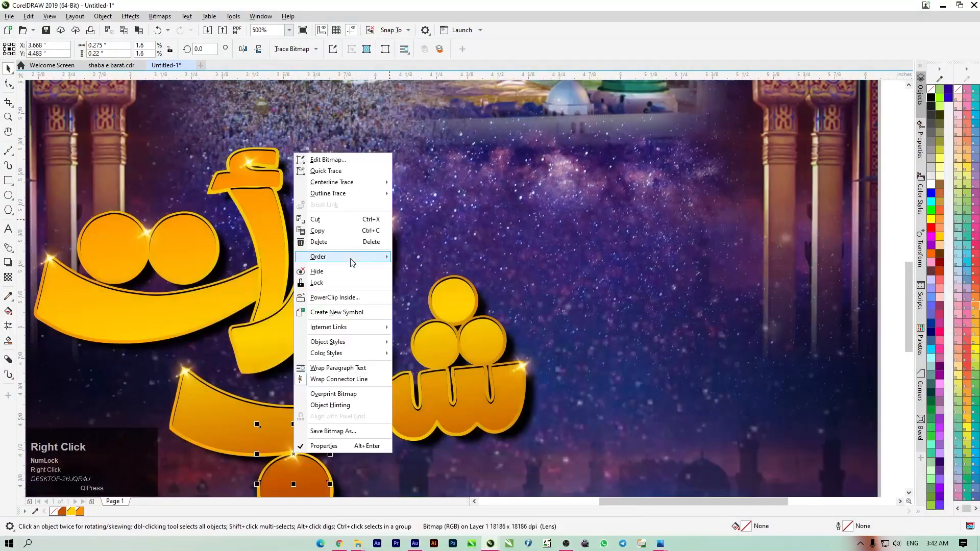
# - Place another sparkle copy at the centre of the lower word's three-dot cluster
pyautogui.scroll(-2, 502, 234)
pyautogui.click(759, 259)
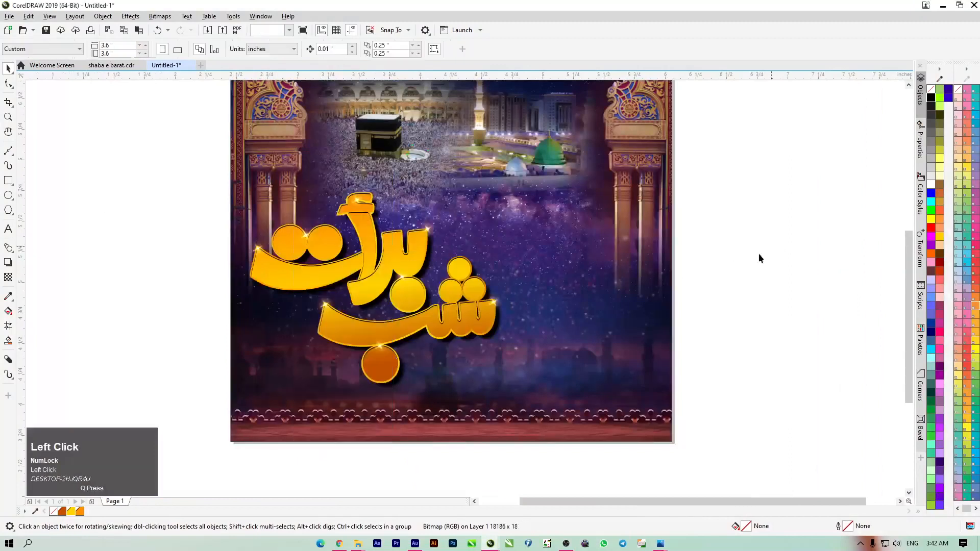
pyautogui.click(379, 347)
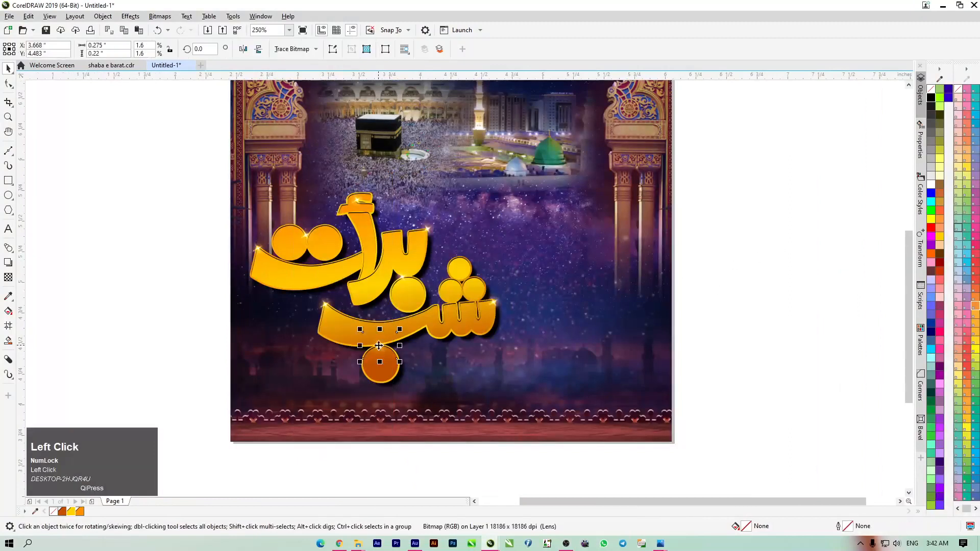
pyautogui.moveTo(379, 345); pyautogui.dragTo(462, 281)
pyautogui.rightClick(462, 282)
pyautogui.click(85, 350)
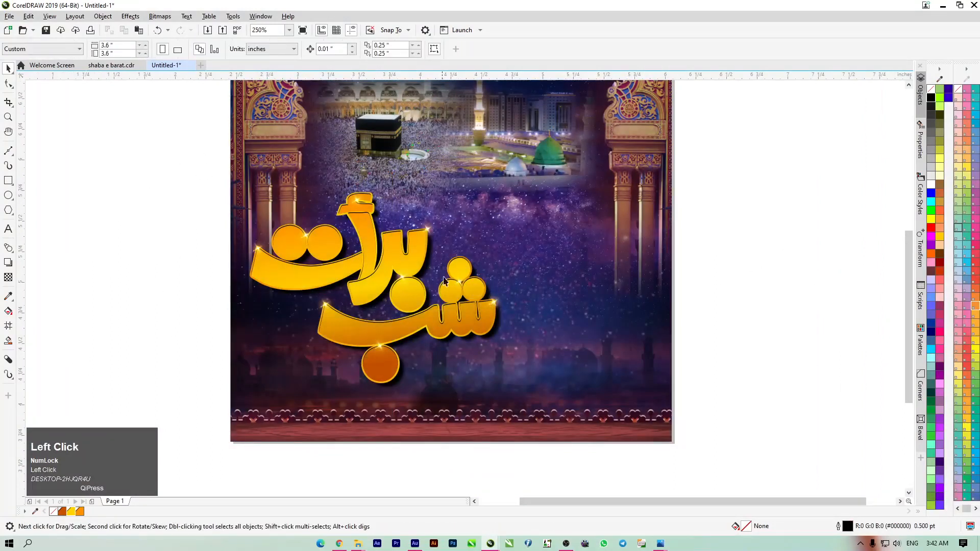
# - Copy the hamza's sparkle onto the left tip of the upper word's curved middle letter, at about X 3.42", Y 4.997"
pyautogui.scroll(2, 342, 206)
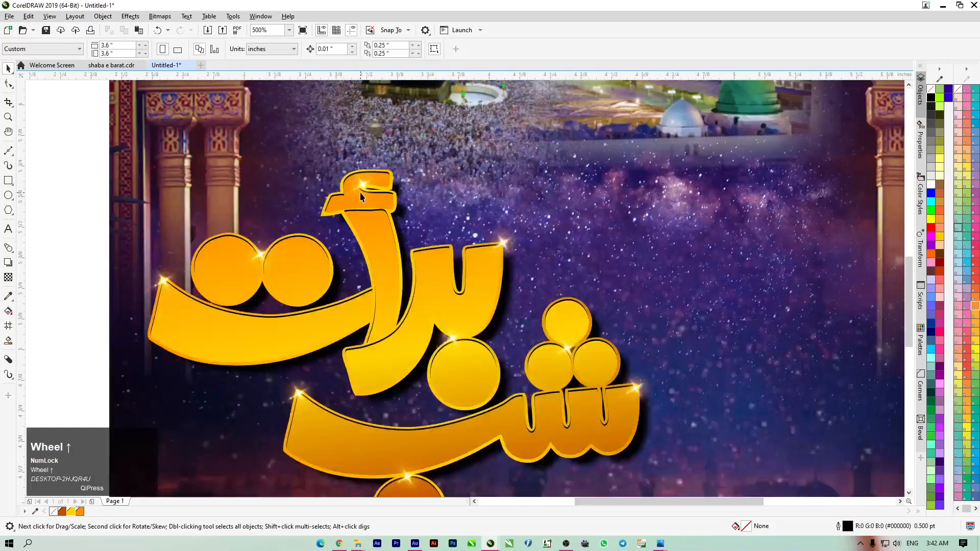
pyautogui.moveTo(362, 185); pyautogui.dragTo(347, 350)
pyautogui.rightClick(347, 351)
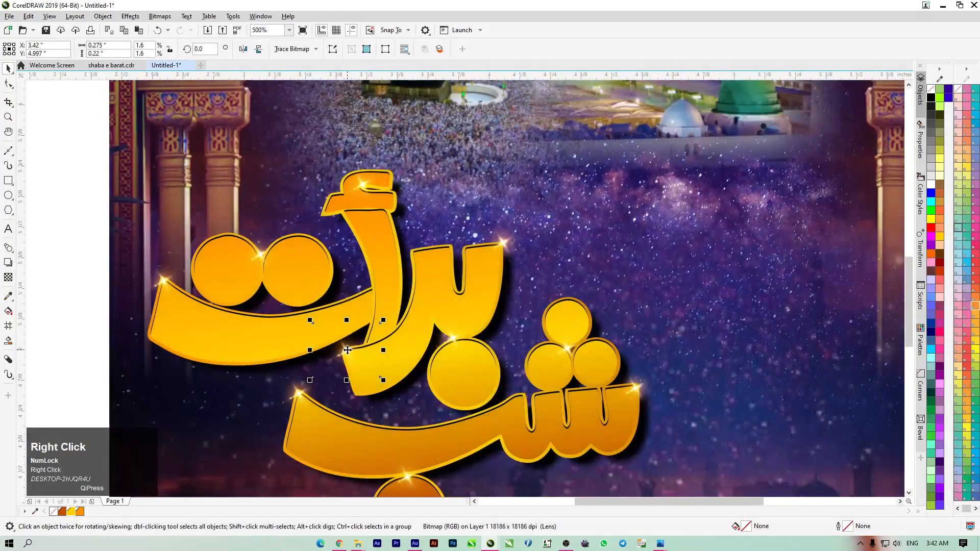
# - Copy the sparkle onto the upper edge of the lower word's long curved stroke, at about X 3.771", Y 4.694"
pyautogui.moveTo(347, 350); pyautogui.dragTo(429, 422)
pyautogui.rightClick(429, 422)
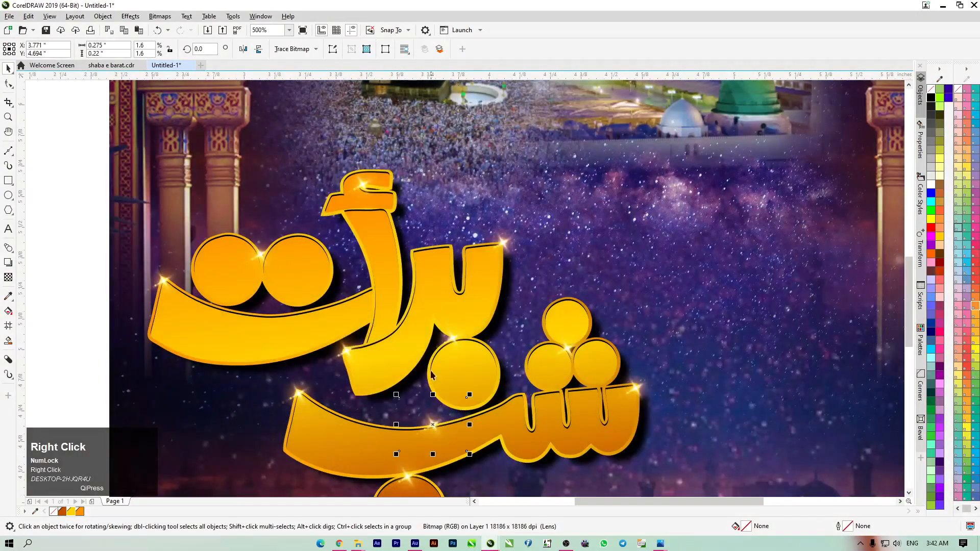
pyautogui.scroll(-2, 421, 311)
pyautogui.scroll(-2, 421, 310)
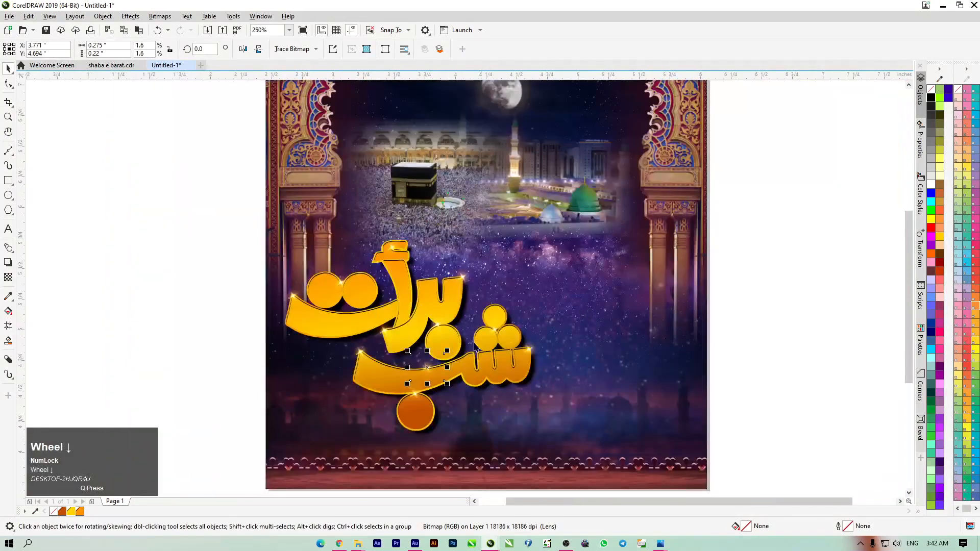
# - Import the "ok" Illustrator calligraphy file from New folder (3) and place it on the blank area beside the poster
pyautogui.scroll(-3, 210, 164)
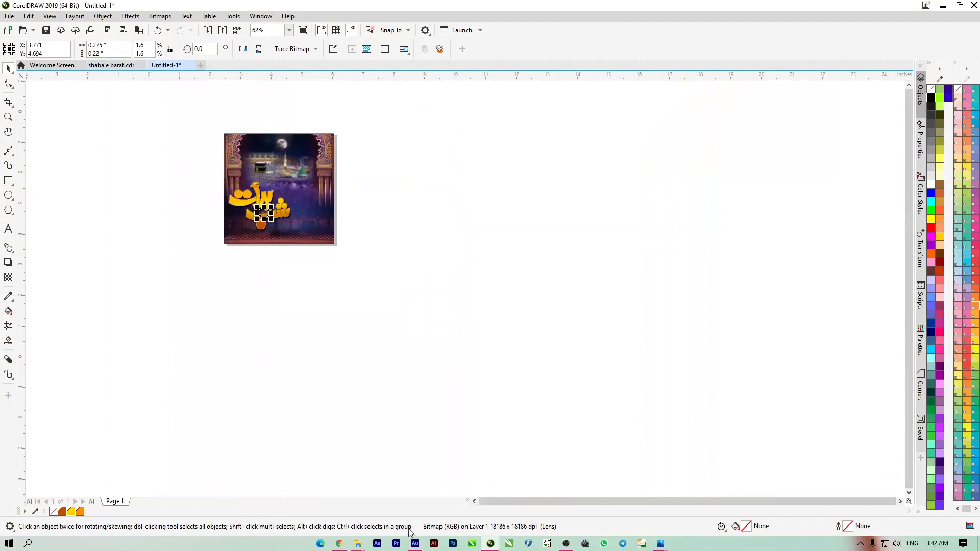
pyautogui.click(358, 543)
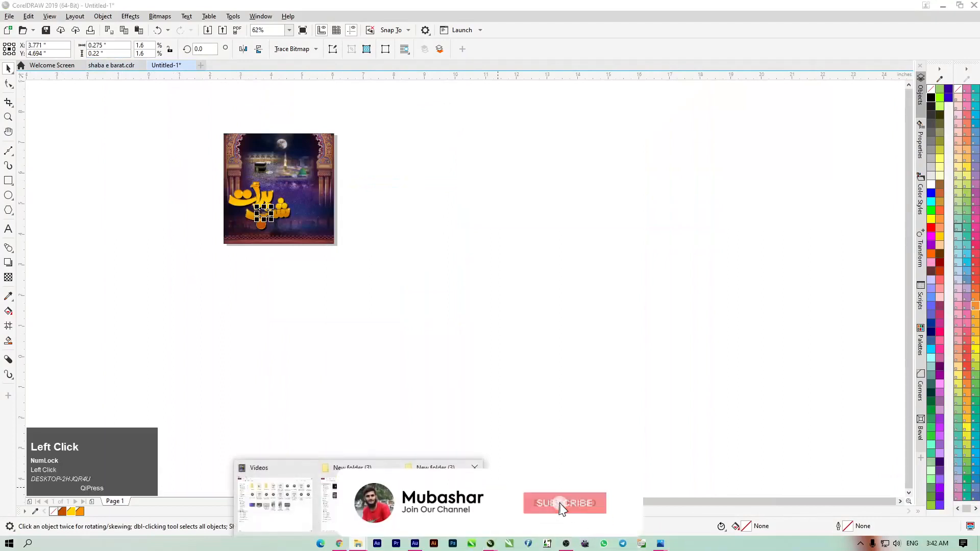
pyautogui.click(362, 503)
pyautogui.moveTo(827, 123); pyautogui.dragTo(265, 329)
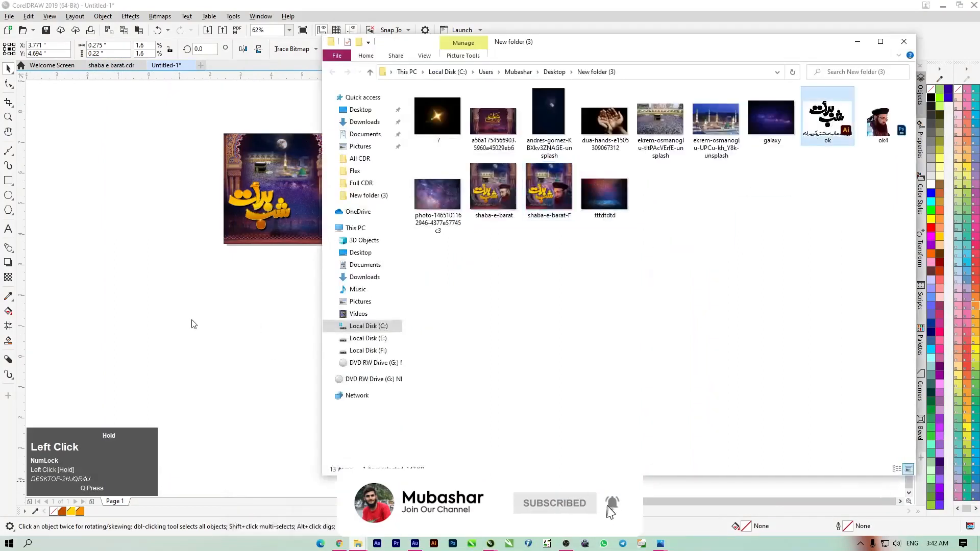
pyautogui.press('Return')
pyautogui.moveTo(260, 306); pyautogui.dragTo(518, 203)
pyautogui.scroll(2, 513, 210)
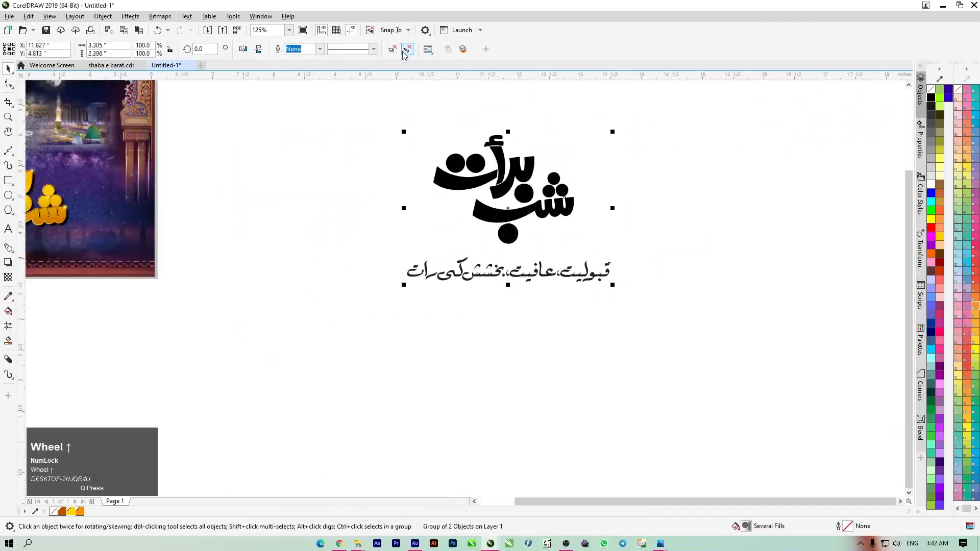
# - Ungroup the imported calligraphy and delete its large black title, keeping only the Urdu tagline
pyautogui.click(344, 145)
pyautogui.moveTo(346, 131); pyautogui.dragTo(367, 320)
pyautogui.press('Delete')
# - Scale the Urdu tagline to about 50.6% and place it beneath the golden title, just above the poster's bottom border
pyautogui.scroll(-5, 605, 262)
pyautogui.moveTo(580, 268); pyautogui.dragTo(472, 271)
pyautogui.scroll(3, 440, 279)
pyautogui.scroll(2, 472, 270)
pyautogui.moveTo(595, 281); pyautogui.dragTo(552, 292)
pyautogui.moveTo(433, 322); pyautogui.dragTo(484, 213)
pyautogui.scroll(2, 481, 216)
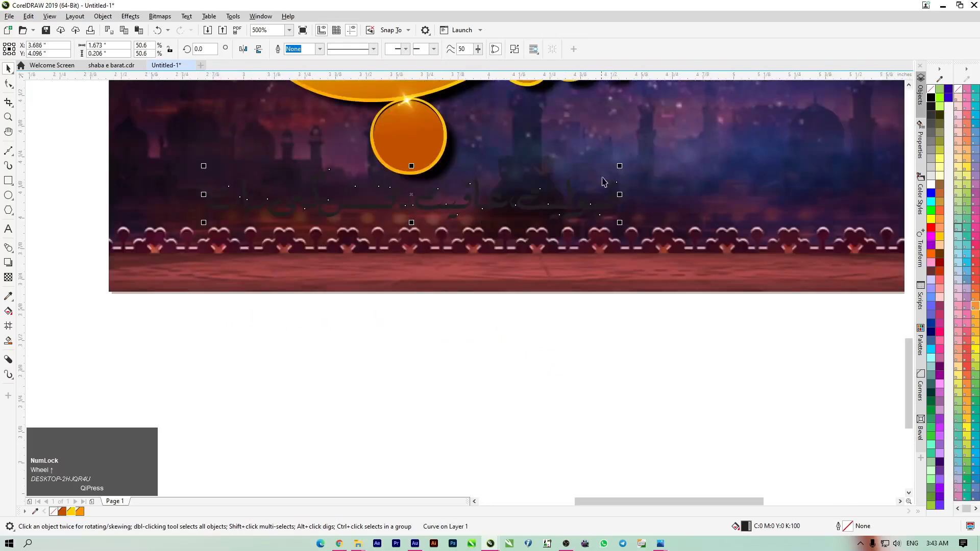
# - Fill the tagline with white and nudge it right to X 3.716"
pyautogui.click(931, 184)
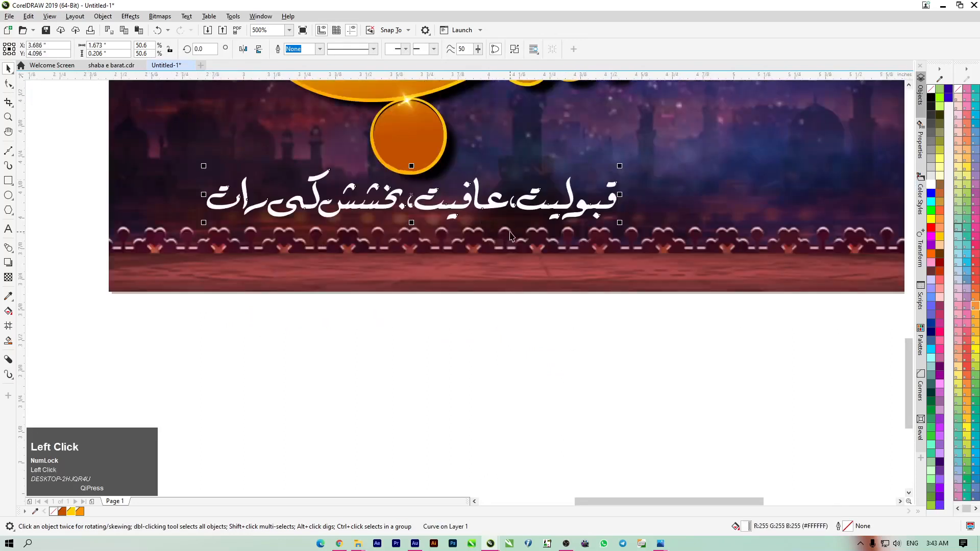
pyautogui.press('Right')
pyautogui.press('Right')
pyautogui.press('Right')
pyautogui.press('Right')
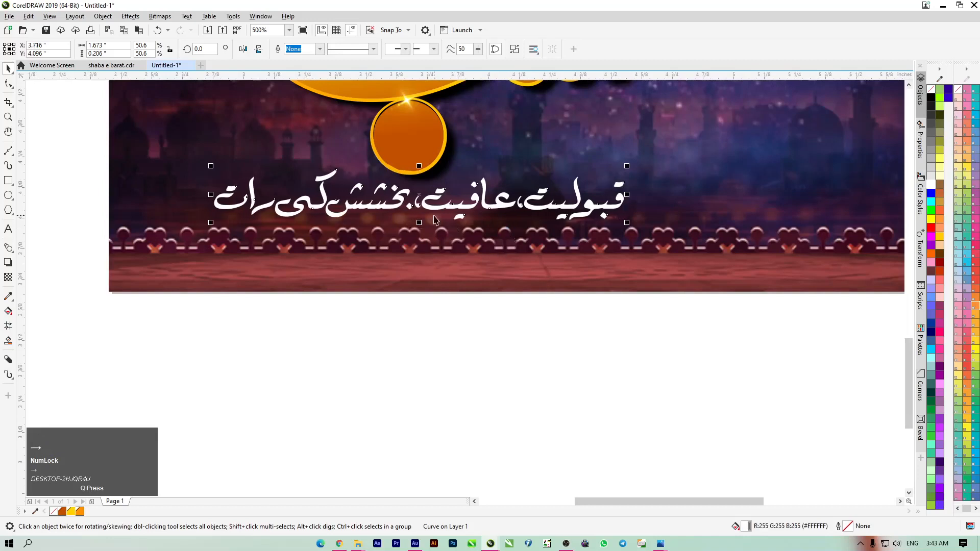
# - Give the tagline a vertical linear fountain fill running from white at its upper edge to grey at its lower edge
pyautogui.press('g')
pyautogui.moveTo(421, 180); pyautogui.dragTo(424, 228)
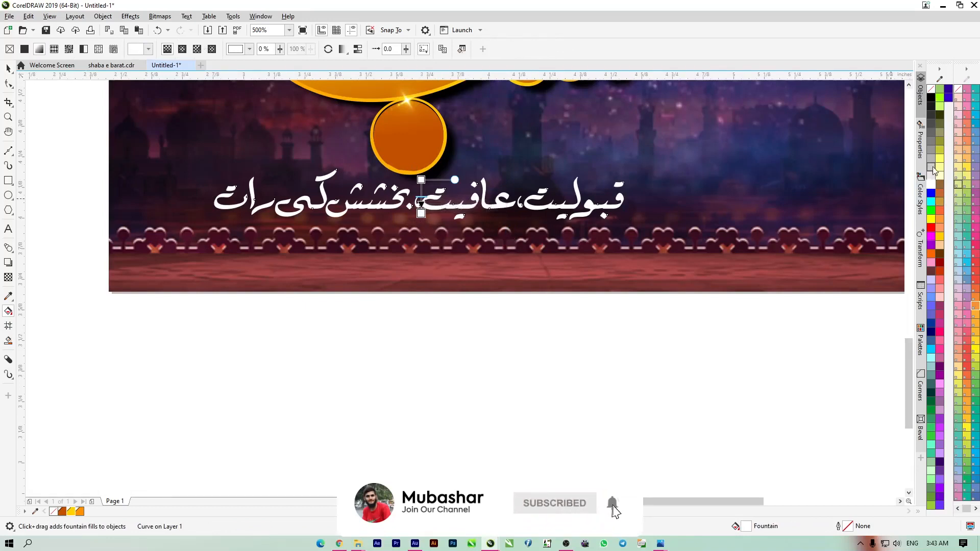
pyautogui.click(933, 171)
pyautogui.scroll(3, 408, 179)
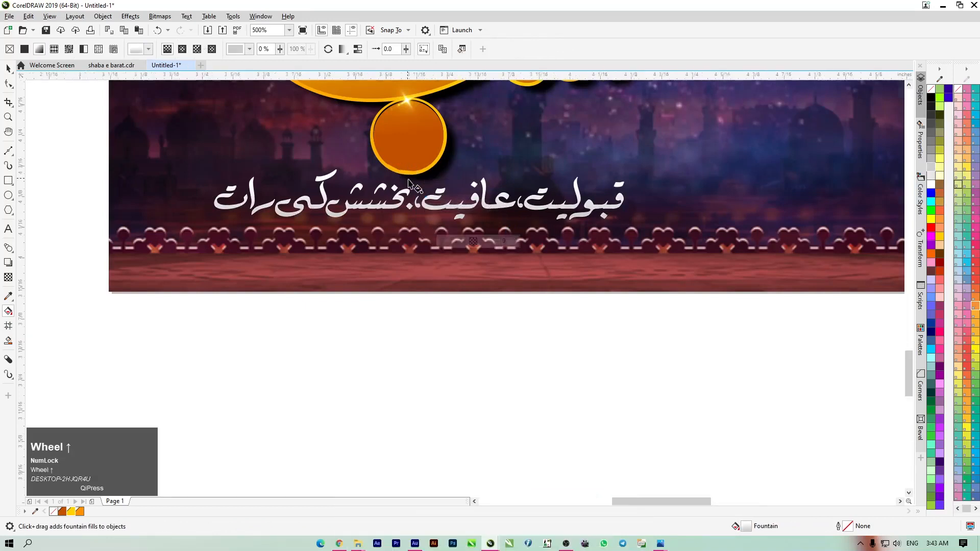
pyautogui.moveTo(462, 182); pyautogui.dragTo(461, 209)
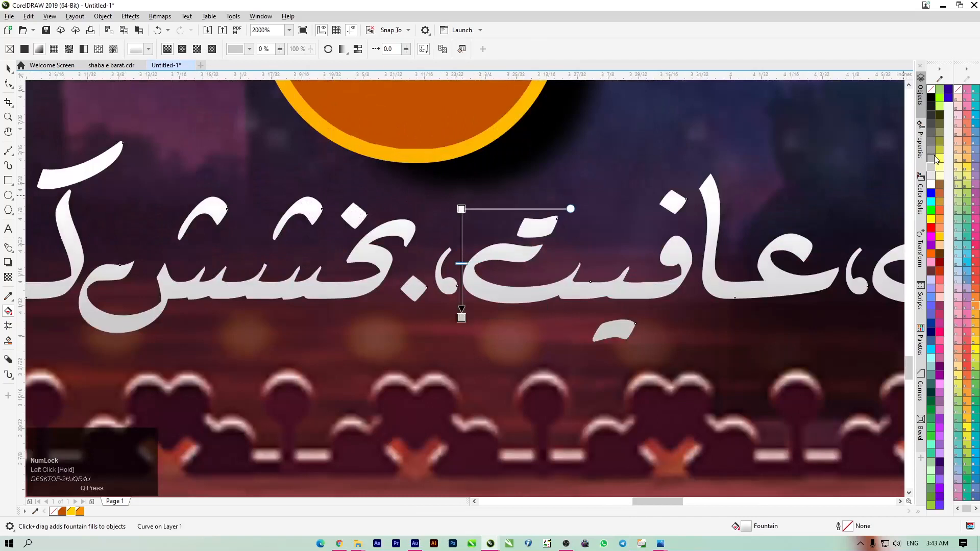
pyautogui.click(820, 203)
pyautogui.scroll(-2, 404, 210)
pyautogui.scroll(-1, 403, 210)
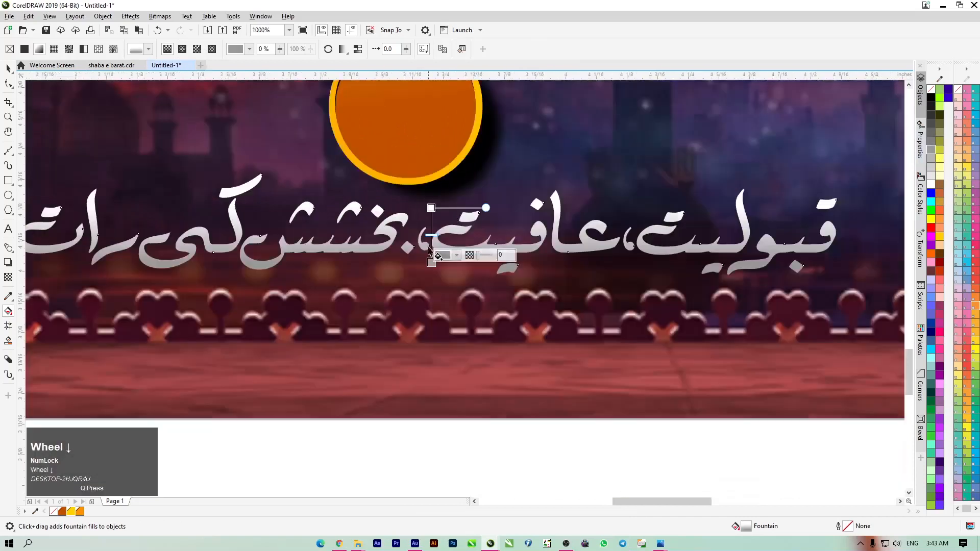
pyautogui.click(427, 220)
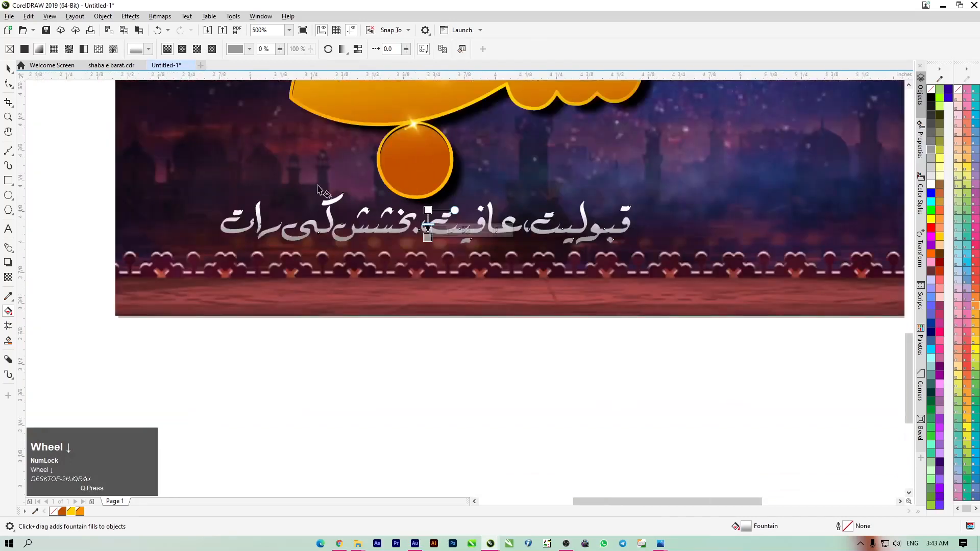
# - Duplicate the tagline in place, fill the copy with black, offset it 0.01" downward and send it behind the gradient text
pyautogui.click(8, 68)
pyautogui.click(450, 399)
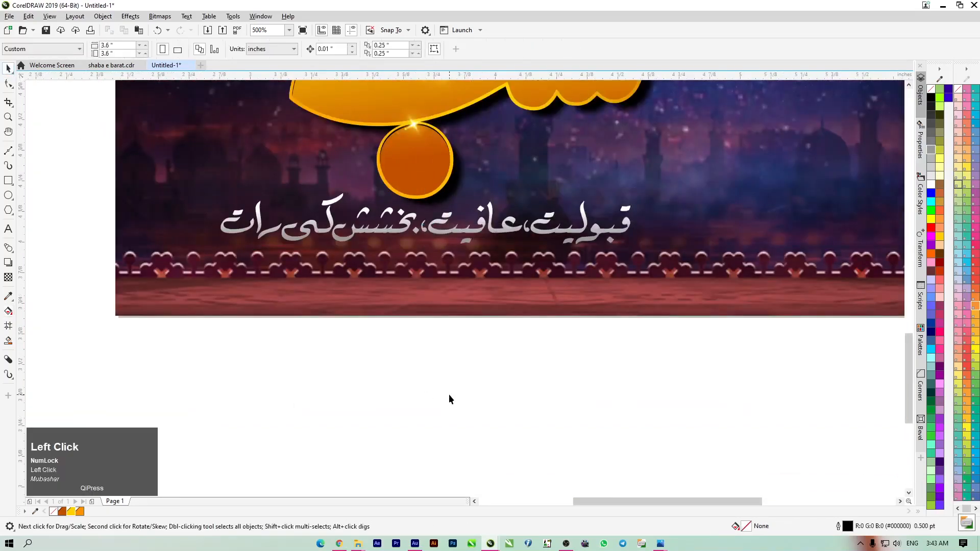
pyautogui.click(441, 236)
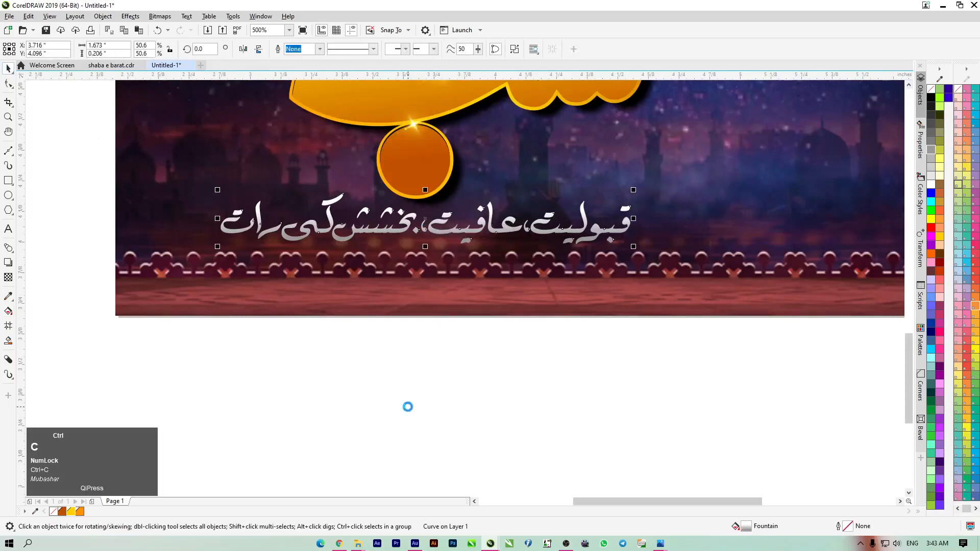
pyautogui.click(936, 95)
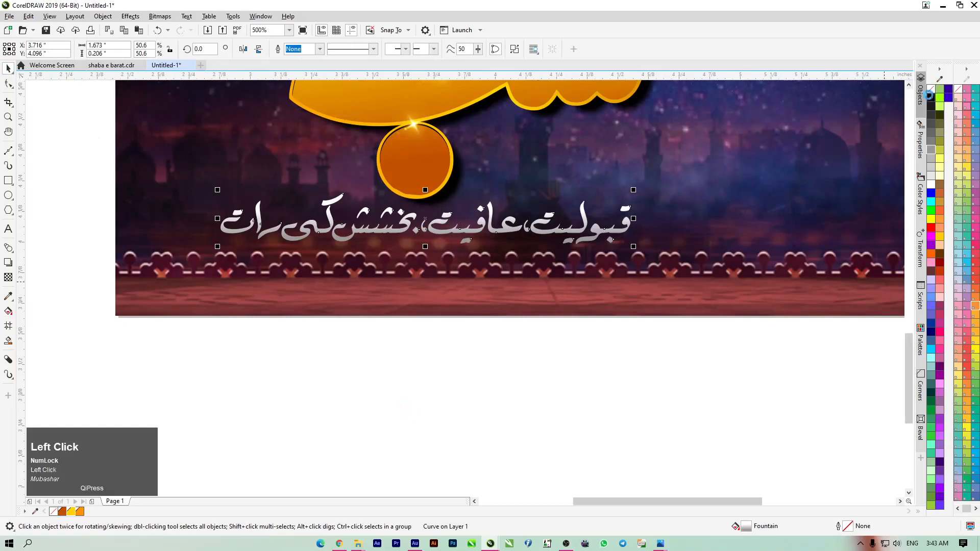
pyautogui.press('Right')
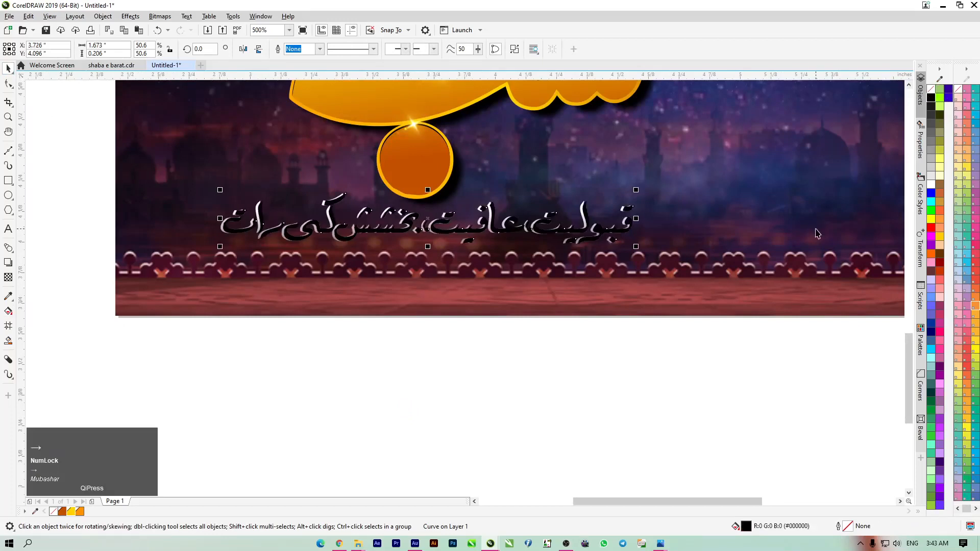
pyautogui.hotkey('ctrl', 'z')
pyautogui.press('Down')
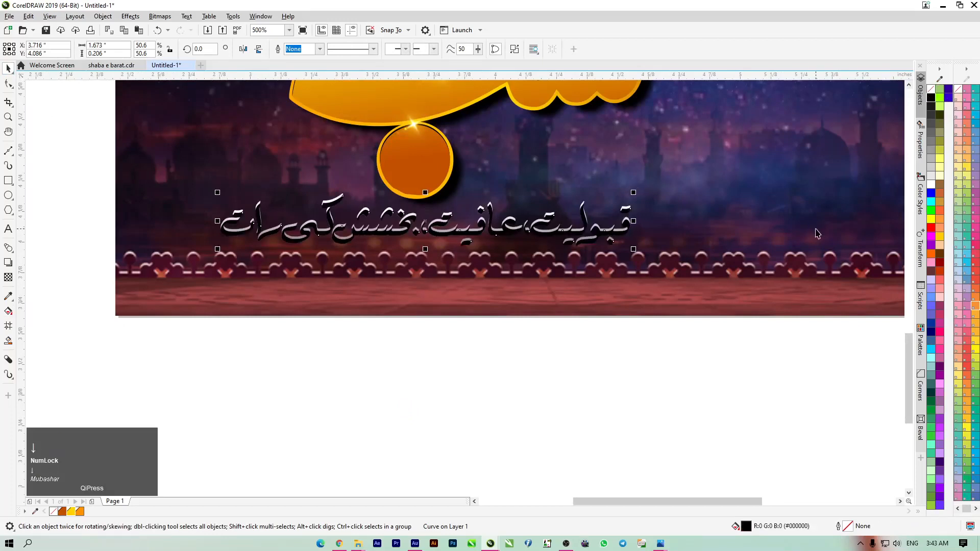
pyautogui.scroll(1, 408, 238)
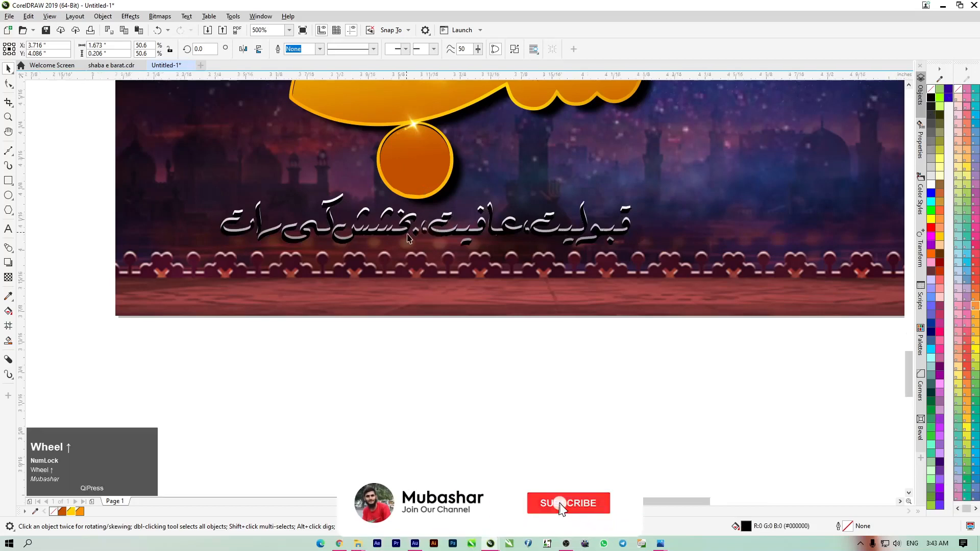
pyautogui.scroll(1, 408, 238)
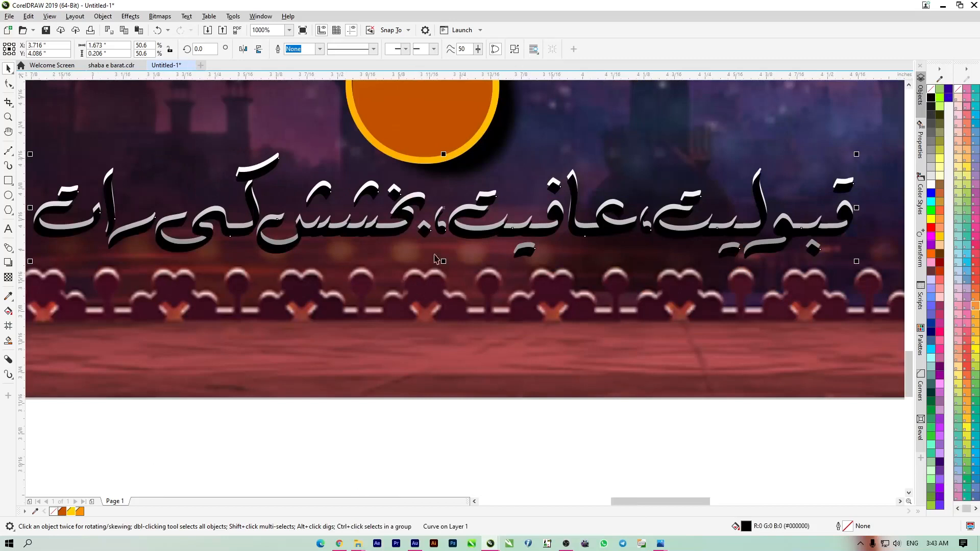
pyautogui.hotkey('ctrl', 'pagedown')
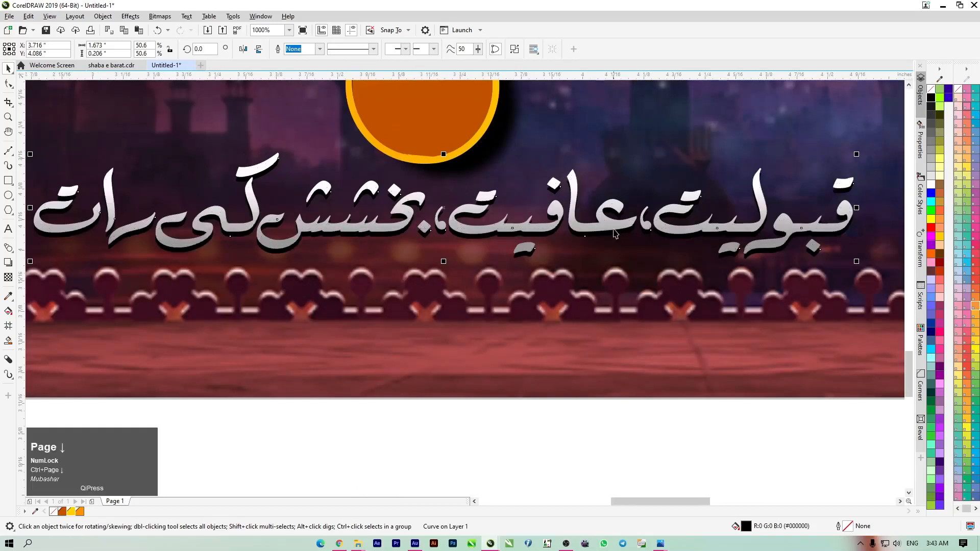
# - Apply a uniform transparency of 40 to the black tagline copy
pyautogui.click(8, 278)
pyautogui.click(431, 272)
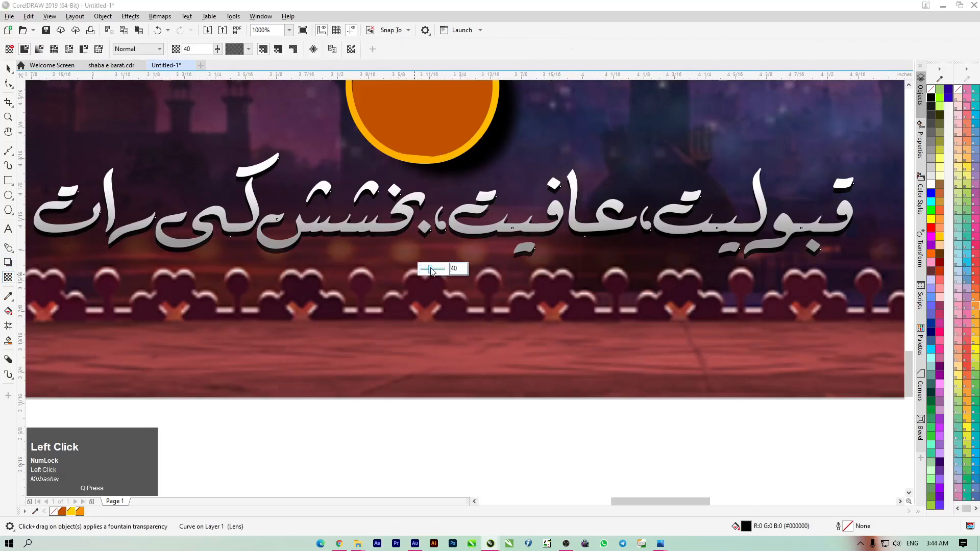
pyautogui.moveTo(427, 268); pyautogui.dragTo(432, 272)
pyautogui.click(9, 69)
pyautogui.scroll(-4, 403, 312)
pyautogui.click(404, 312)
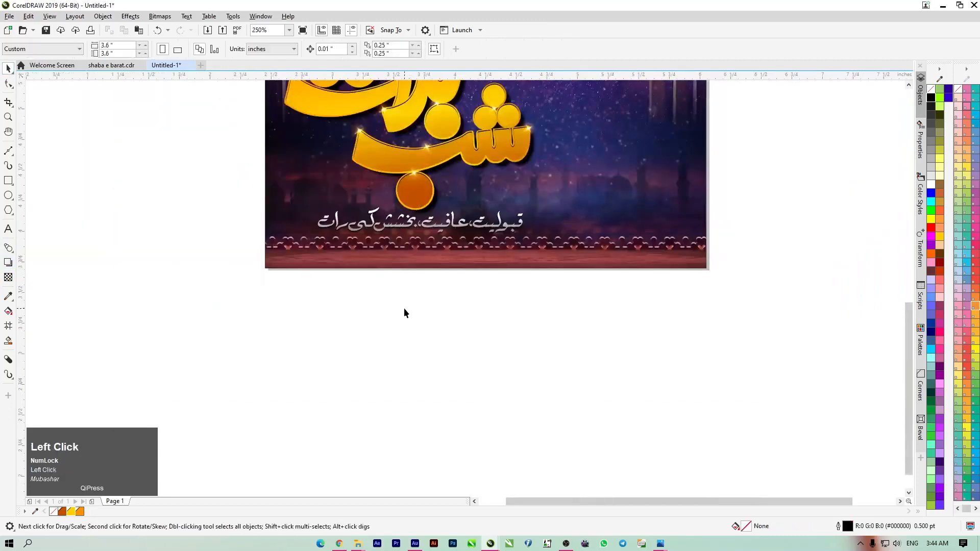
# - Select the tagline together with its shadow copy and nudge both left by 0.01"
pyautogui.press('F4')
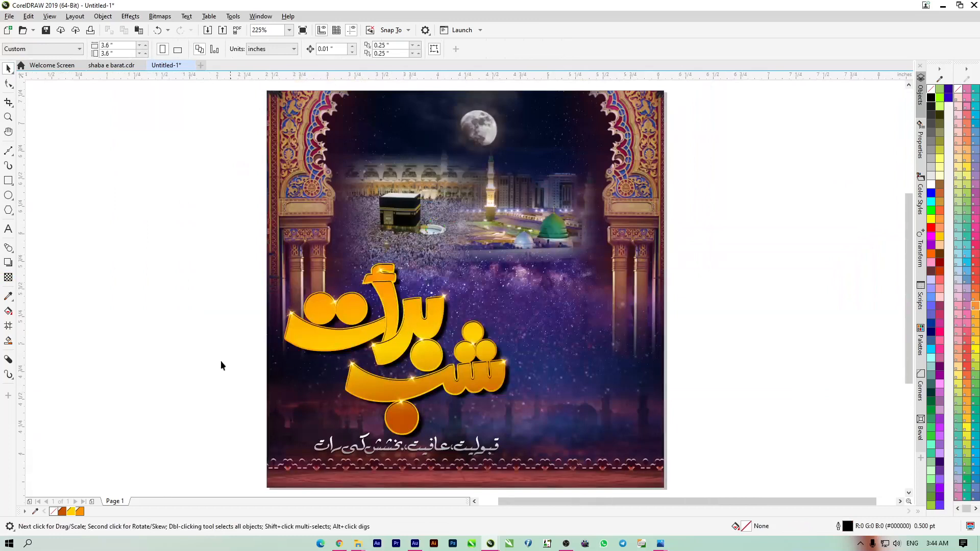
pyautogui.moveTo(217, 389); pyautogui.dragTo(570, 476)
pyautogui.press('Left')
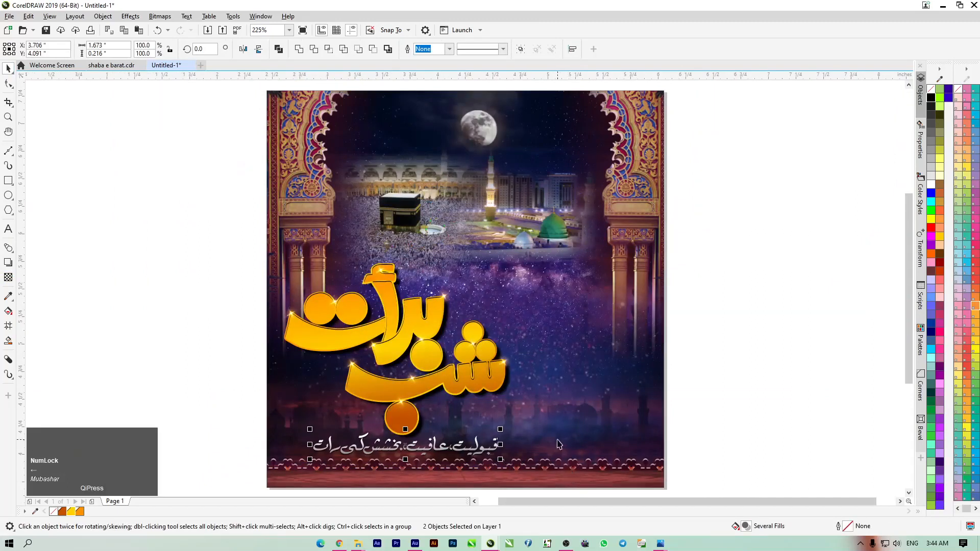
pyautogui.click(182, 190)
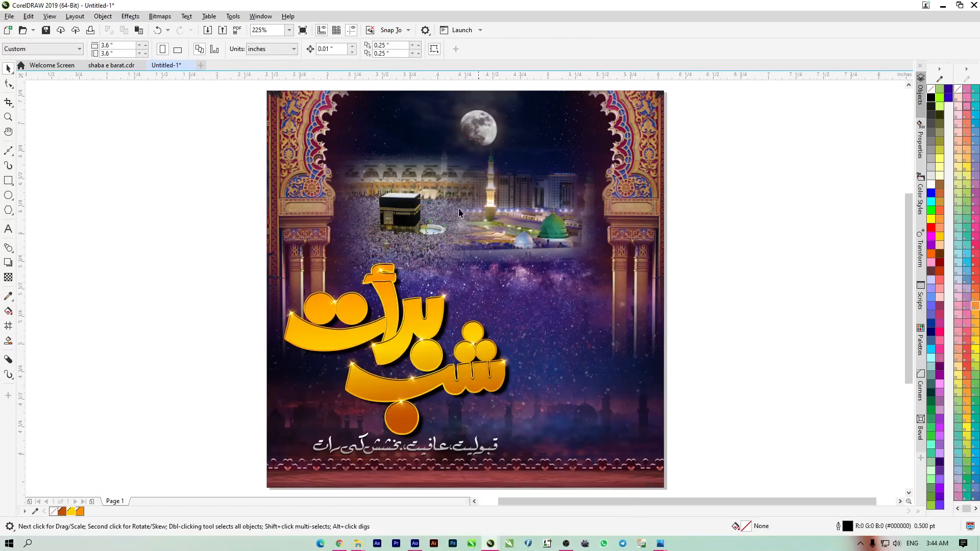
# - Import the "ok4" Photoshop portrait from New folder (3) and place it beside the poster
pyautogui.click(359, 544)
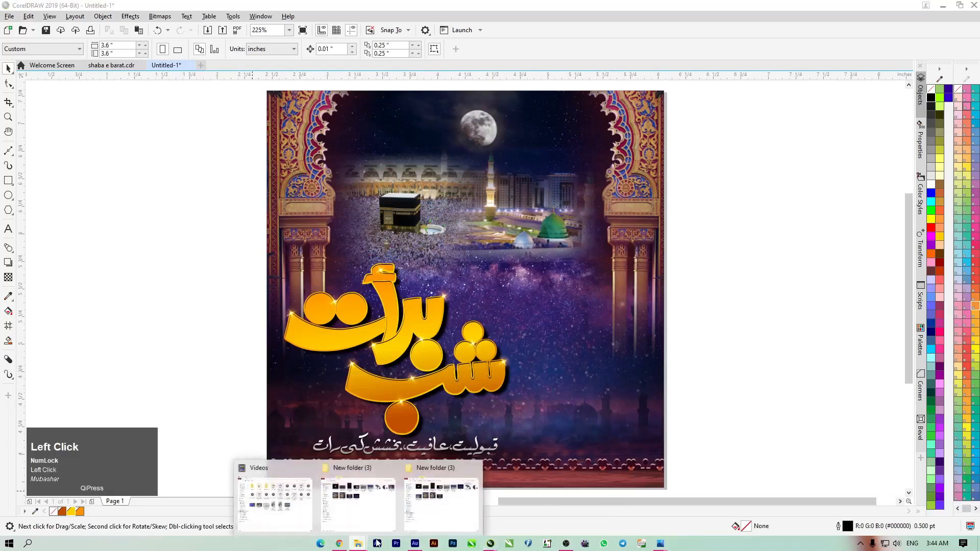
pyautogui.click(445, 477)
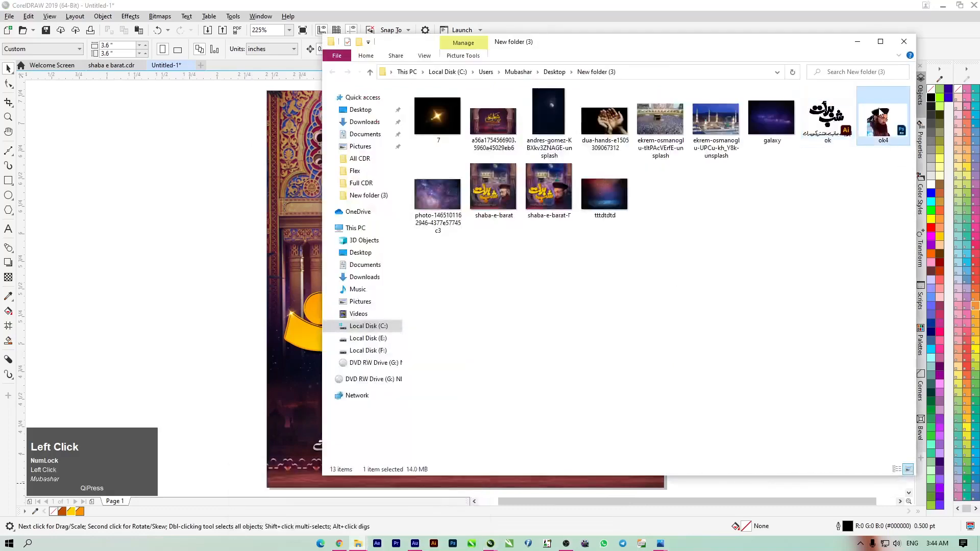
pyautogui.moveTo(884, 128); pyautogui.dragTo(504, 232)
pyautogui.scroll(-2, 170, 239)
pyautogui.click(141, 233)
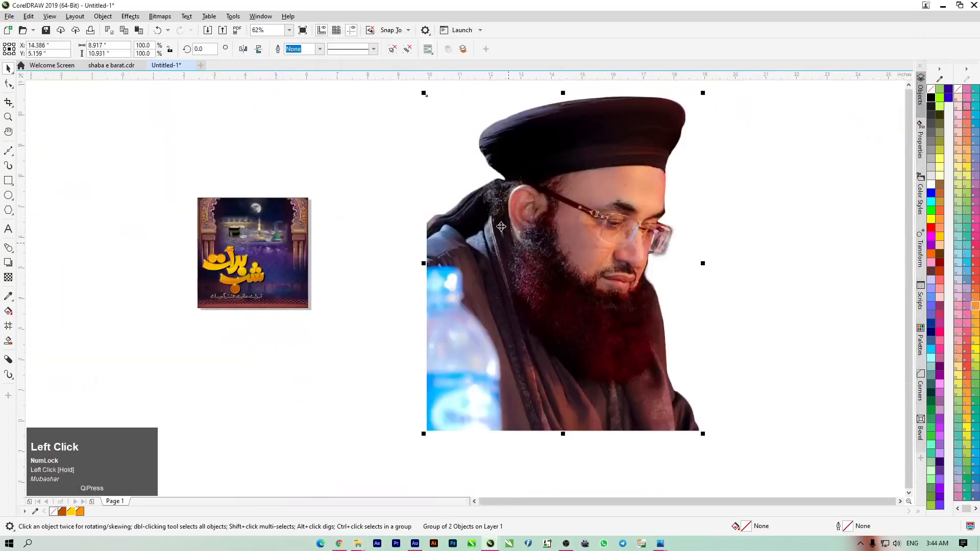
# - Ungroup the imported portrait and delete its extra layer, keeping only the cut-out man
pyautogui.hotkey('ctrl', 'u')
pyautogui.click(403, 198)
pyautogui.moveTo(559, 263); pyautogui.dragTo(674, 291)
pyautogui.click(485, 275)
pyautogui.press('Delete')
# - Mirror the portrait horizontally, scale it down to about 19.7% and place it in the poster's lower-right corner
pyautogui.moveTo(601, 315); pyautogui.dragTo(488, 279)
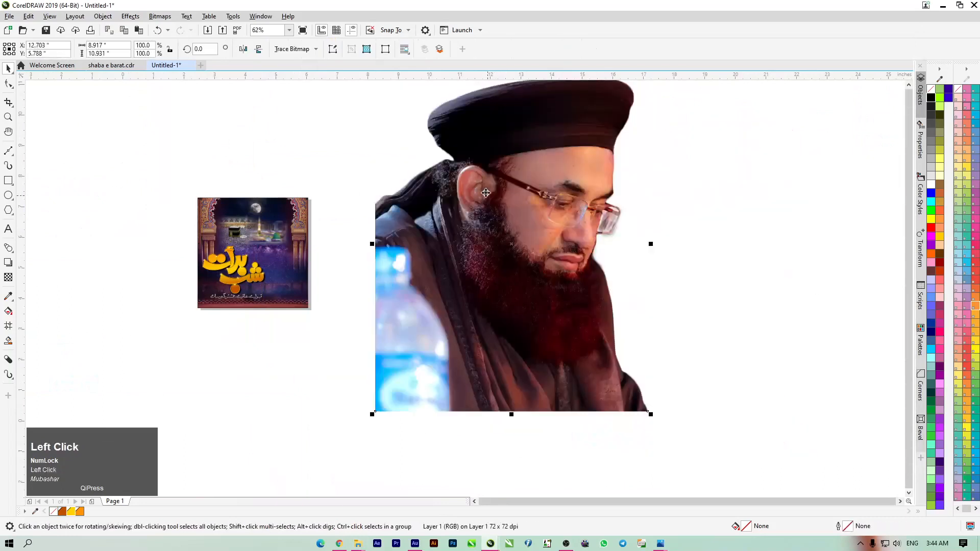
pyautogui.click(242, 49)
pyautogui.press('shift')
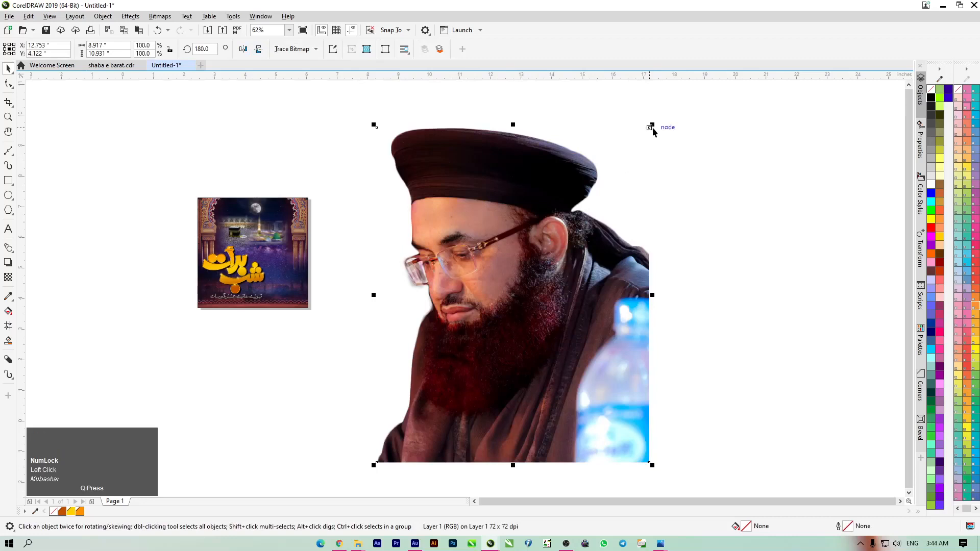
pyautogui.moveTo(652, 124); pyautogui.dragTo(619, 218)
pyautogui.moveTo(509, 322); pyautogui.dragTo(369, 337)
pyautogui.scroll(2, 192, 340)
pyautogui.moveTo(663, 158); pyautogui.dragTo(638, 234)
pyautogui.moveTo(562, 299); pyautogui.dragTo(393, 236)
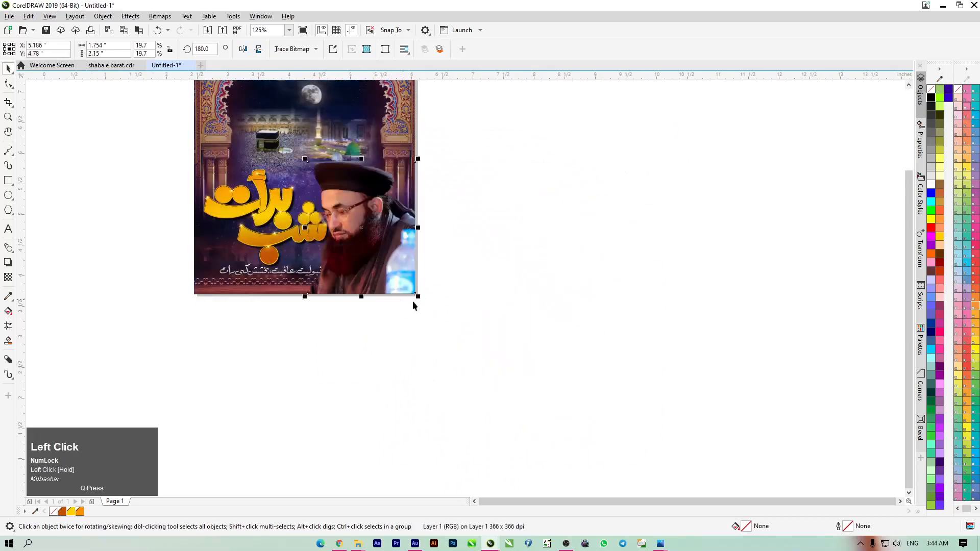
# - Enlarge the portrait to about 23% and shift it over the poster's right edge, to about X 5.444", Y 4.672"
pyautogui.moveTo(419, 296); pyautogui.dragTo(425, 306)
pyautogui.moveTo(376, 274); pyautogui.dragTo(395, 275)
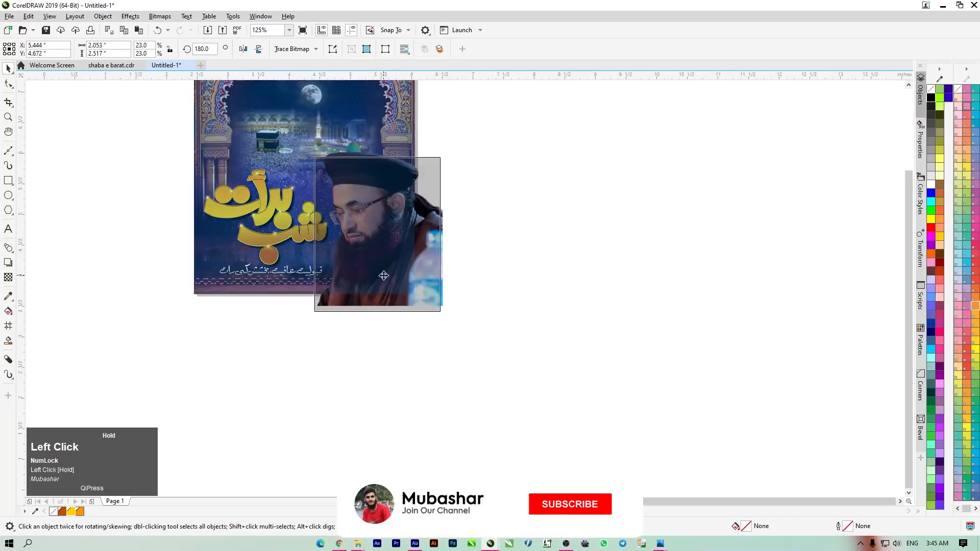
pyautogui.scroll(2, 360, 179)
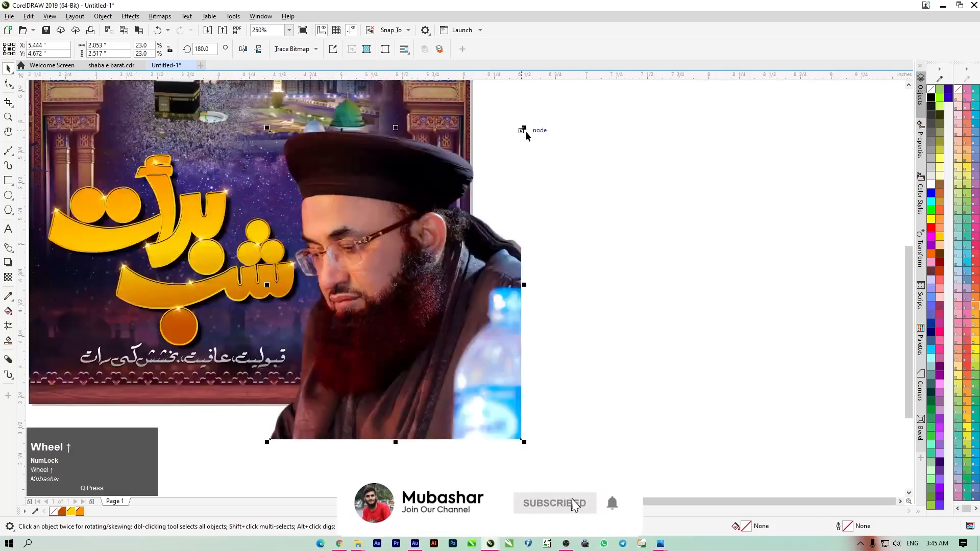
# - Scale the portrait down to about 20% and place it at about X 5.36 in, Y 4.624 in, overlapping the poster's lower-right corner
pyautogui.moveTo(524, 130); pyautogui.dragTo(520, 151)
pyautogui.moveTo(433, 272); pyautogui.dragTo(426, 282)
pyautogui.press('Up')
pyautogui.press('Up')
pyautogui.press('Up')
pyautogui.press('Up')
pyautogui.press('Left')
pyautogui.press('Left')
pyautogui.press('Left')
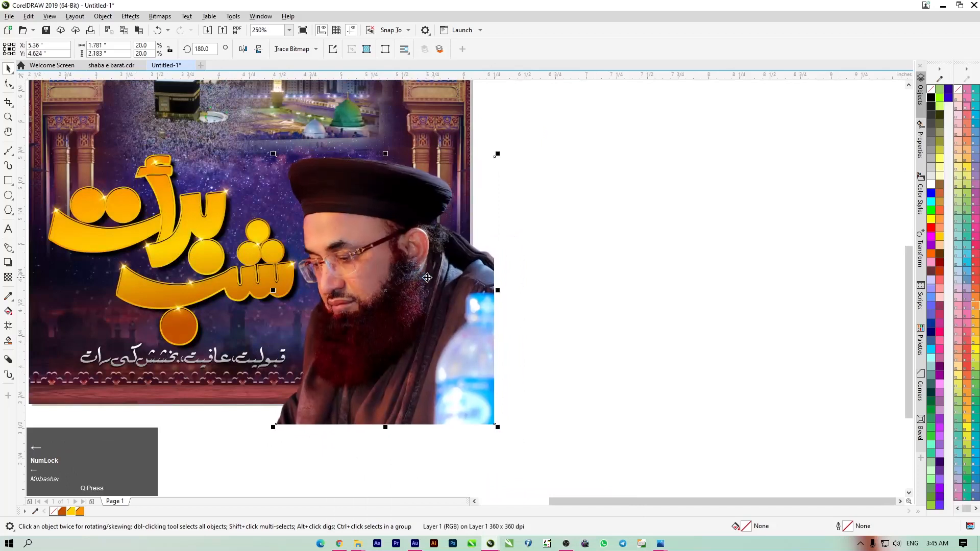
pyautogui.rightClick(425, 261)
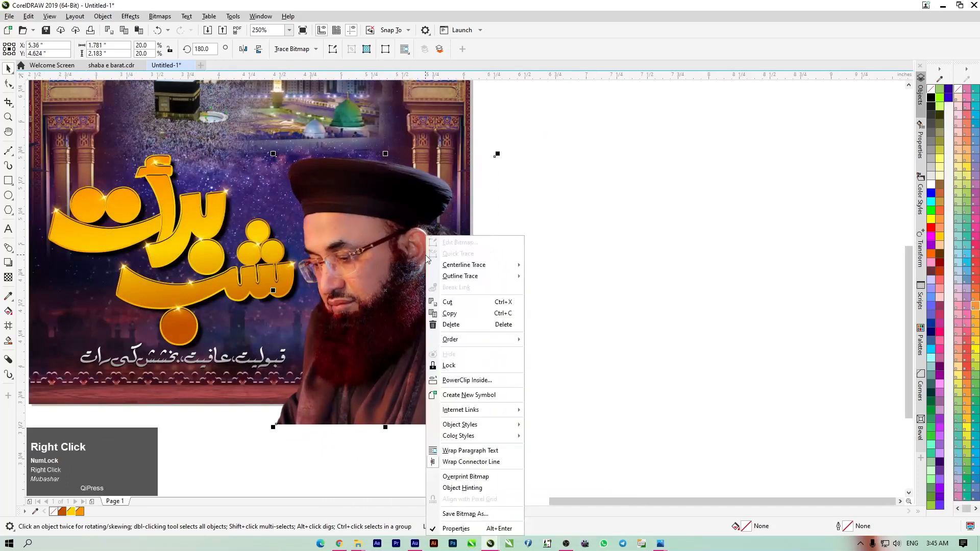
pyautogui.click(491, 386)
pyautogui.click(110, 337)
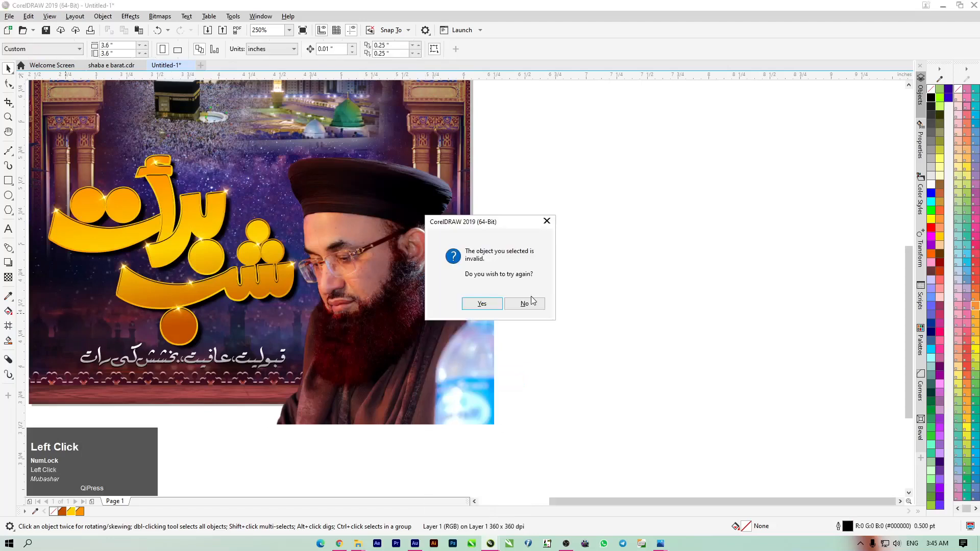
pyautogui.scroll(-1, 554, 267)
pyautogui.click(524, 303)
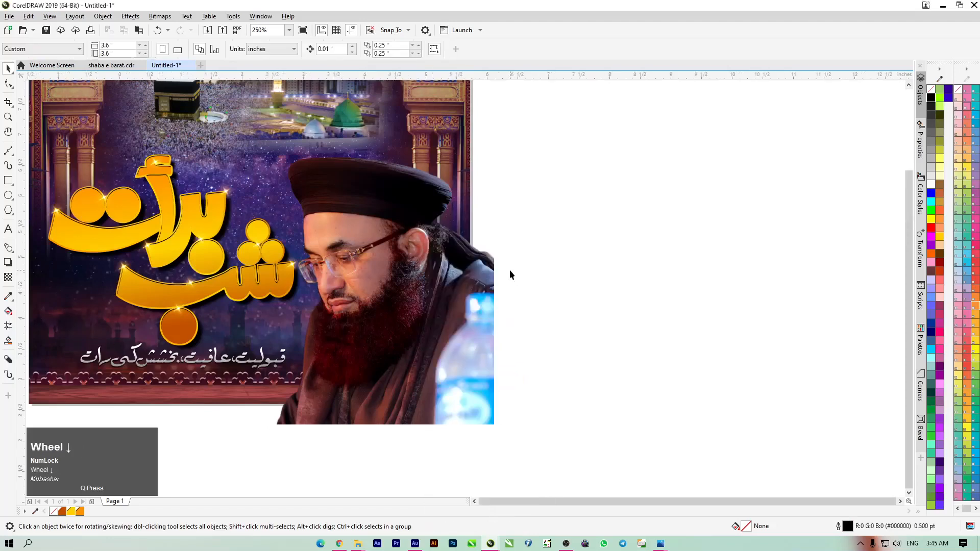
# - PowerClip the portrait inside the poster frame
pyautogui.scroll(-3, 509, 270)
pyautogui.click(488, 303)
pyautogui.rightClick(489, 306)
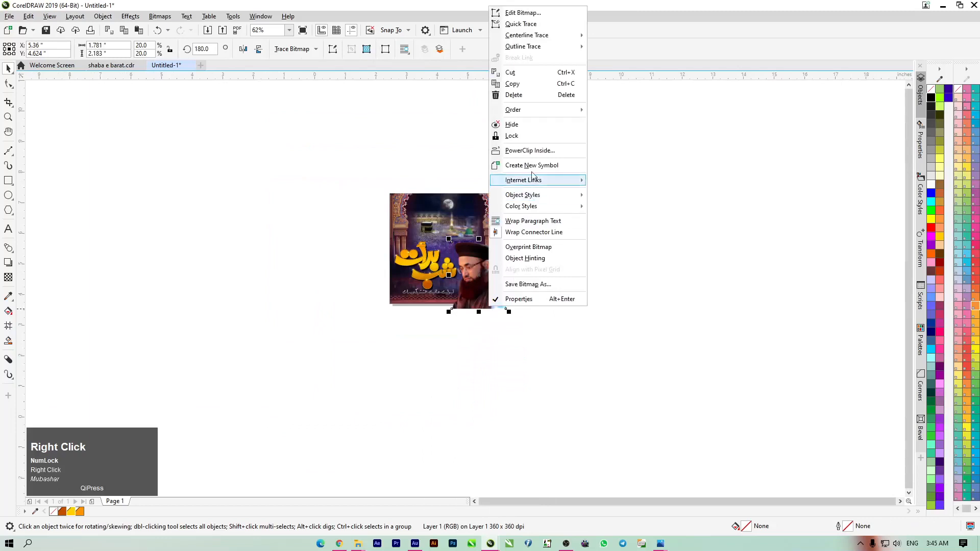
pyautogui.click(521, 152)
pyautogui.click(498, 196)
# - Select all the golden title, sparkle and tagline objects together and PowerClip them inside the poster frame
pyautogui.scroll(2, 467, 224)
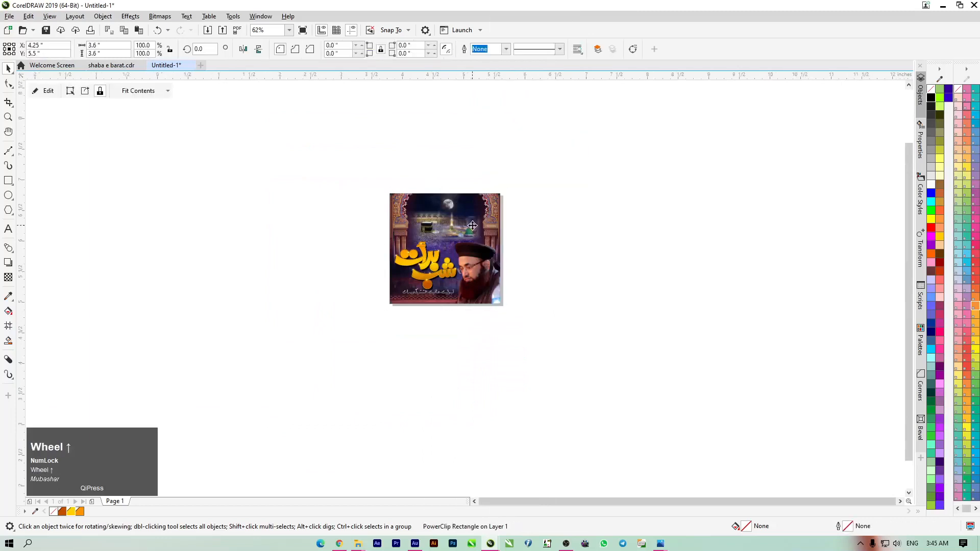
pyautogui.moveTo(199, 223); pyautogui.dragTo(476, 428)
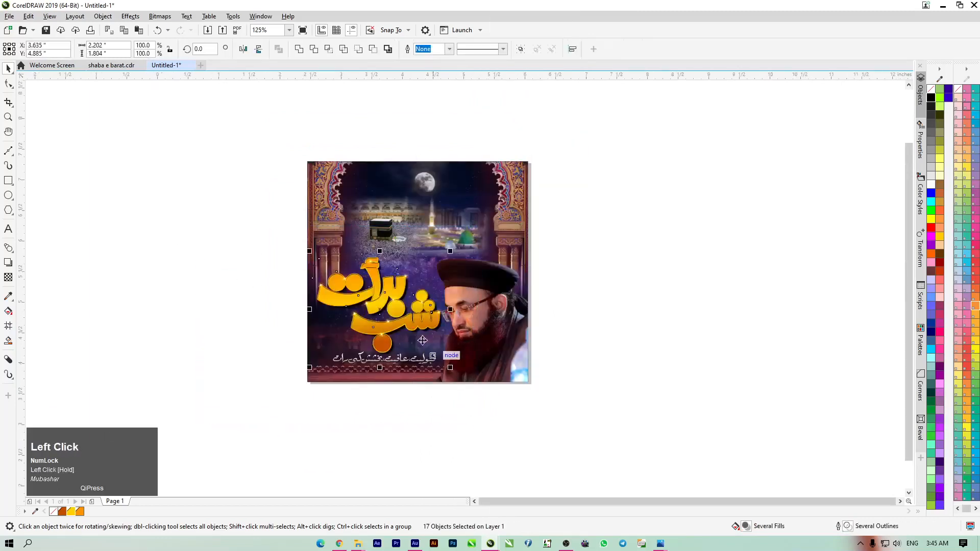
pyautogui.rightClick(378, 282)
pyautogui.click(424, 129)
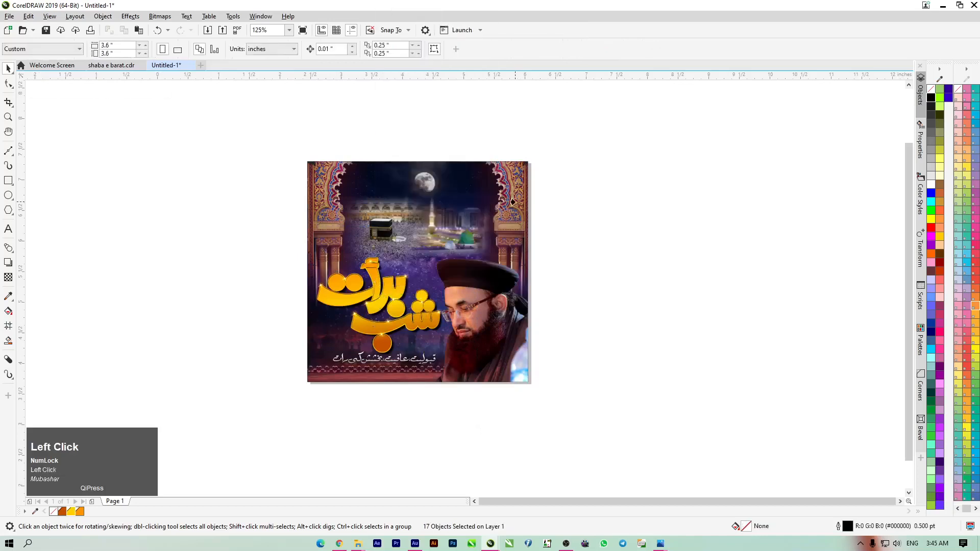
pyautogui.click(511, 198)
# - Import the "dua-hands" photo from New folder (3) and place it beside the poster
pyautogui.scroll(4, 506, 410)
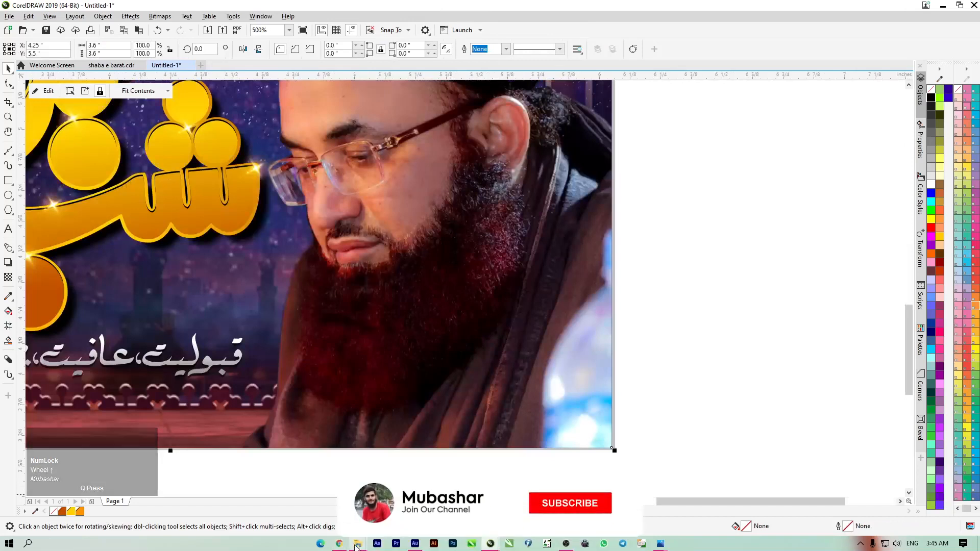
pyautogui.moveTo(359, 545)
pyautogui.click(353, 503)
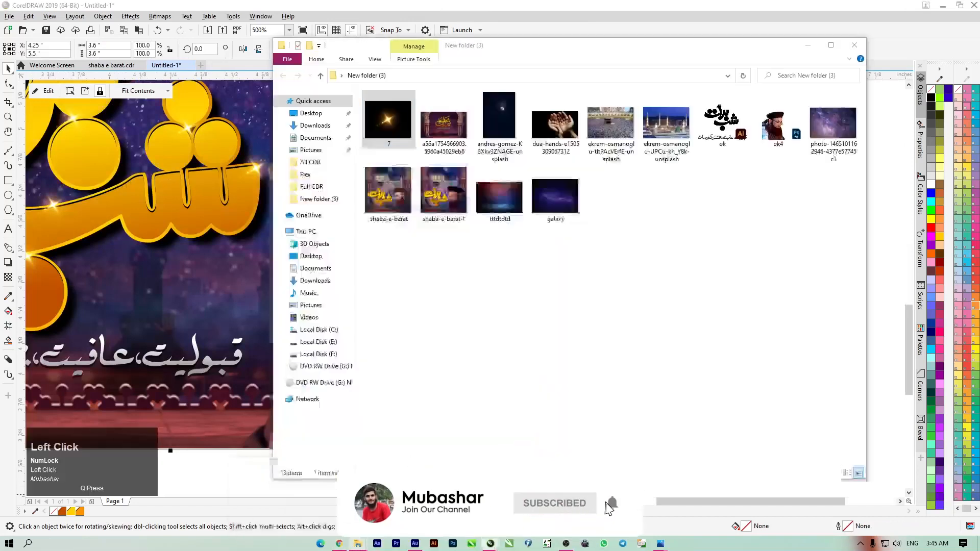
pyautogui.moveTo(556, 127)
pyautogui.mouseDown()
pyautogui.moveTo(225, 272)
pyautogui.moveTo(239, 255)
pyautogui.moveTo(898, 143)
pyautogui.moveTo(891, 174)
pyautogui.mouseUp()
pyautogui.scroll(-5, 608, 174)
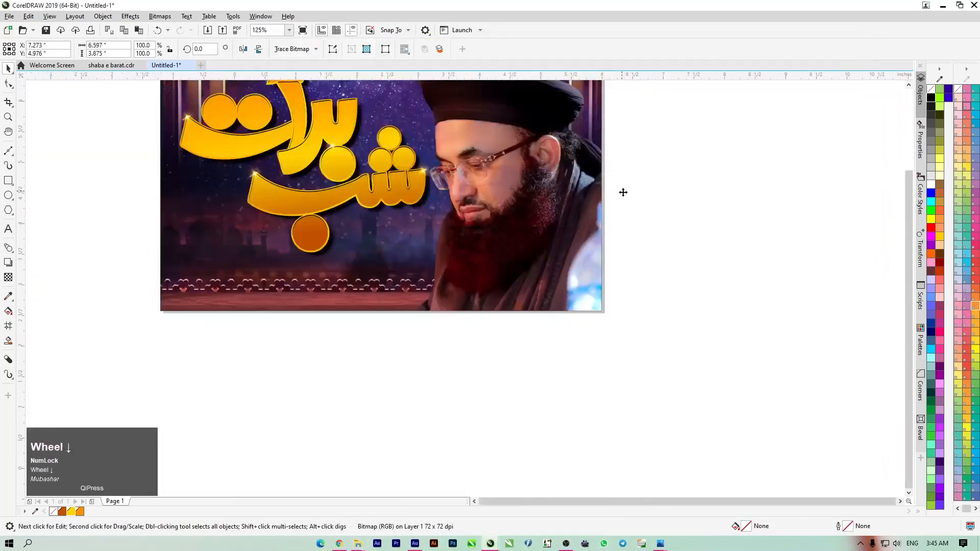
# - Scale the praying-hands photo to about 64.6% and move it over the poster's lower-left area, to about X 3.082 in, Y 4.759 in
pyautogui.moveTo(750, 166); pyautogui.dragTo(328, 254)
pyautogui.moveTo(462, 132); pyautogui.dragTo(438, 176)
pyautogui.moveTo(285, 287); pyautogui.dragTo(451, 212)
# - Set the praying-hands photo's transparency merge mode to Screen
pyautogui.click(9, 279)
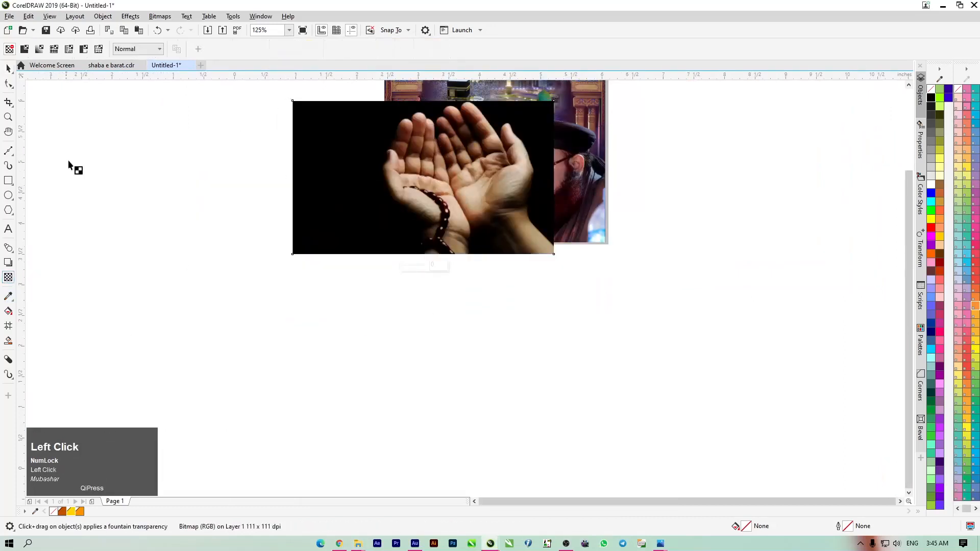
pyautogui.click(125, 49)
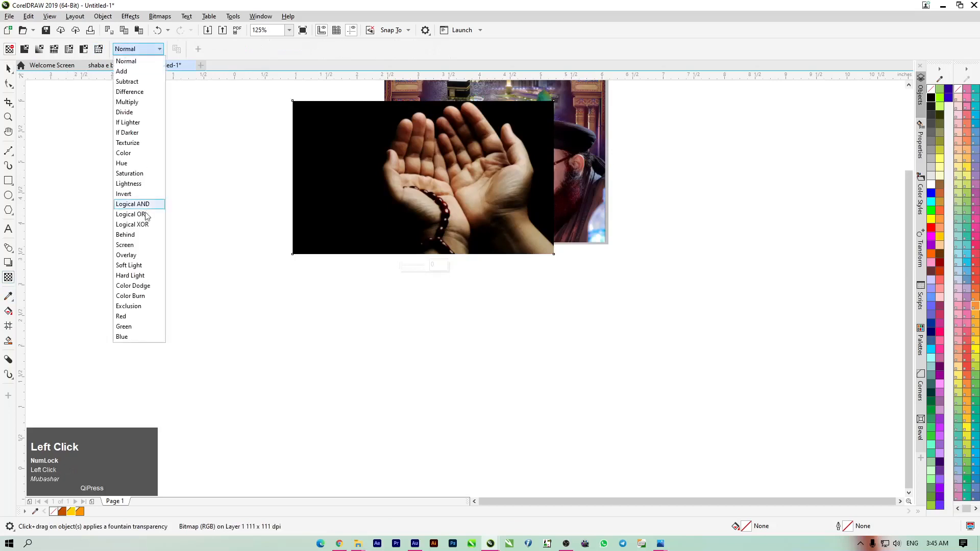
pyautogui.click(142, 241)
pyautogui.scroll(2, 507, 149)
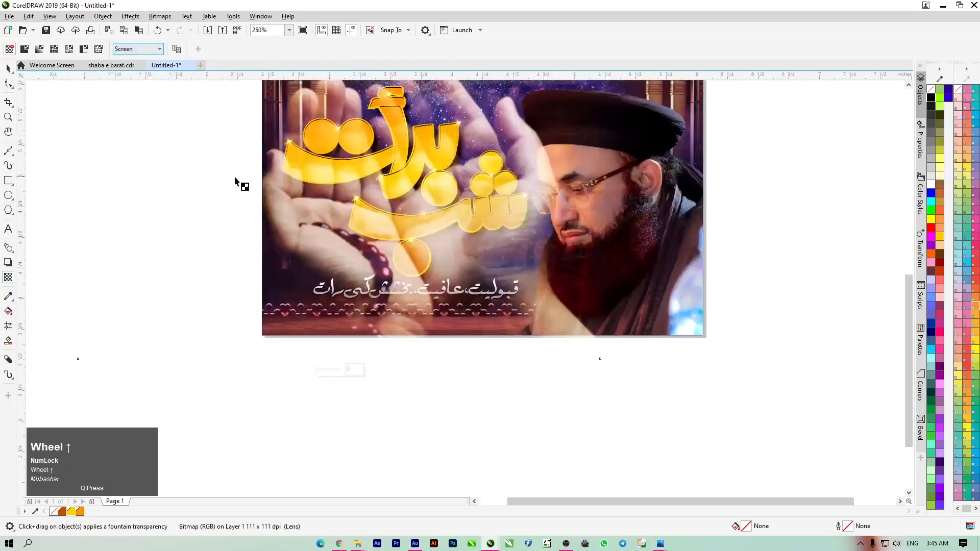
# - Scale the praying-hands photo to about 43.8% and place it over the golden title, at about X 3.536 in, Y 4.509 in
pyautogui.click(7, 69)
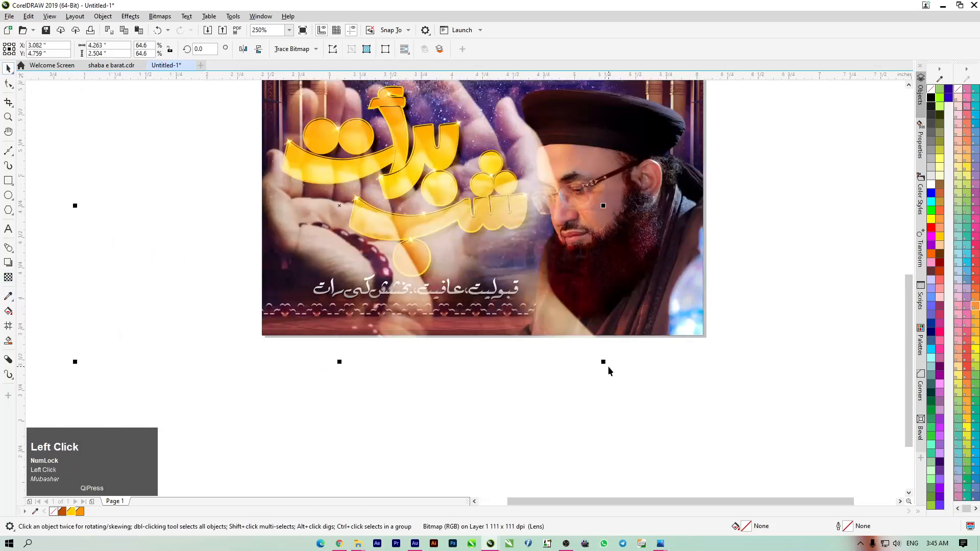
pyautogui.moveTo(601, 360); pyautogui.dragTo(508, 333)
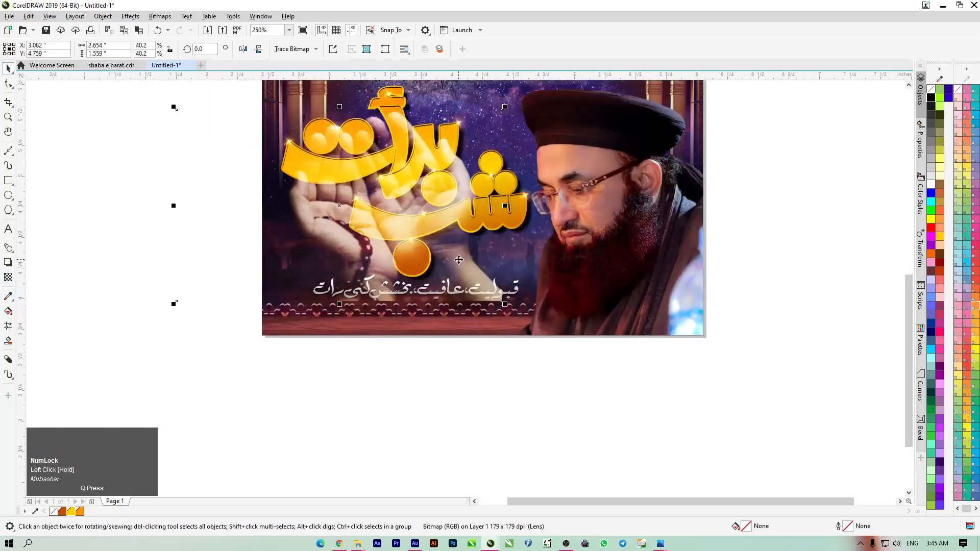
pyautogui.moveTo(464, 264); pyautogui.dragTo(516, 259)
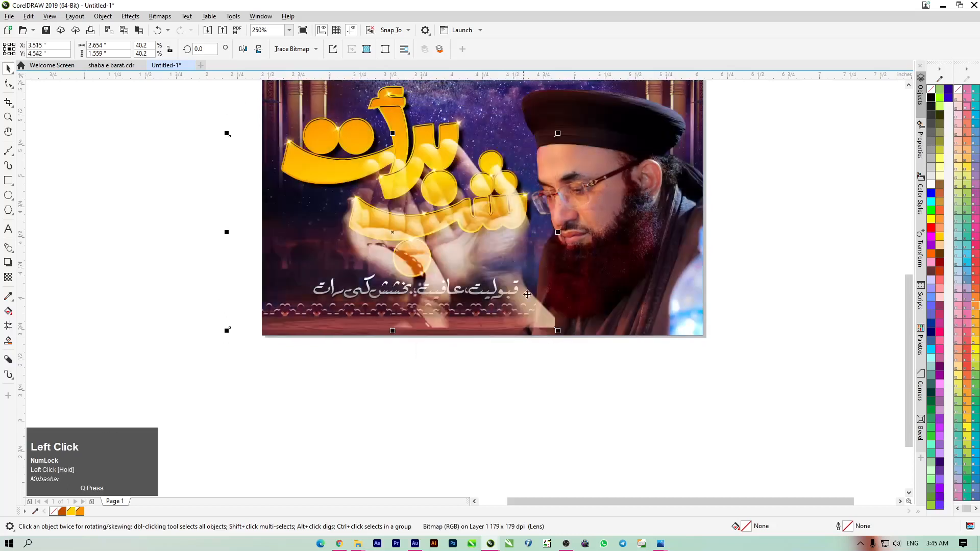
pyautogui.moveTo(557, 331); pyautogui.dragTo(569, 337)
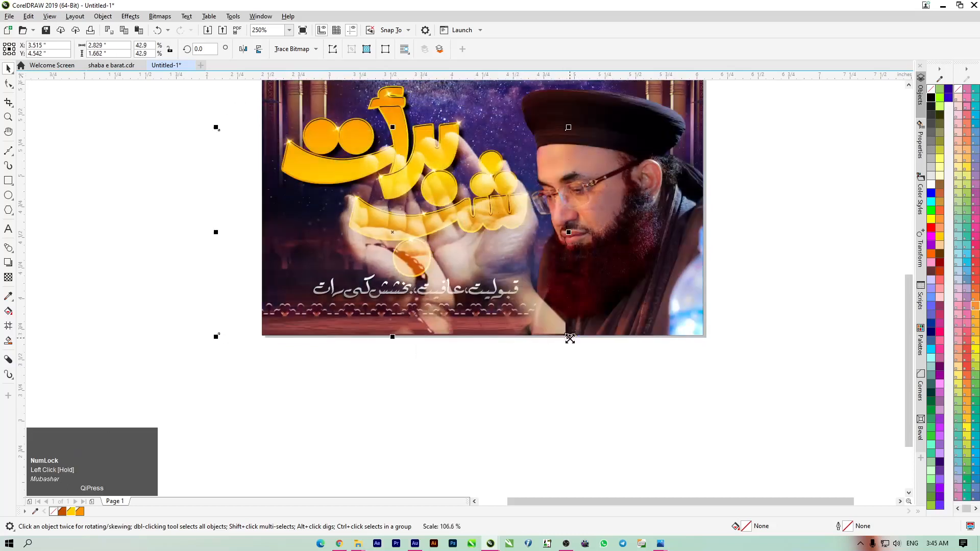
pyautogui.moveTo(509, 281)
pyautogui.mouseDown()
pyautogui.moveTo(519, 271)
pyautogui.moveTo(512, 278)
pyautogui.mouseUp()
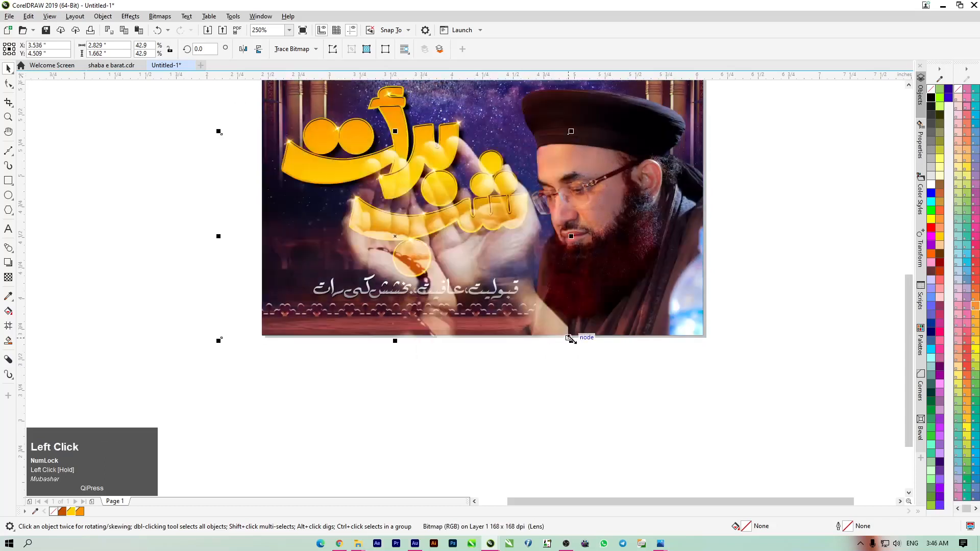
pyautogui.moveTo(573, 341); pyautogui.dragTo(575, 343)
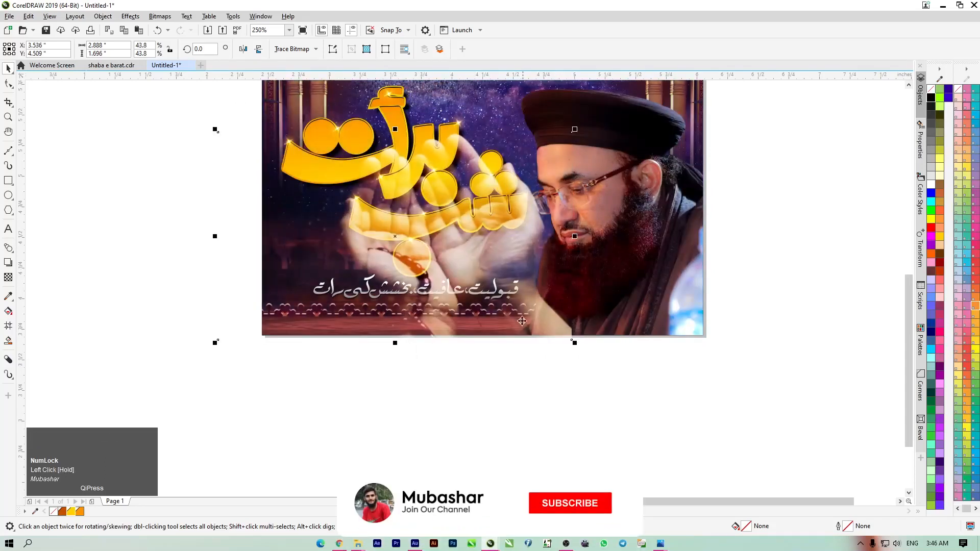
# - PowerClip the praying-hands photo inside the poster frame
pyautogui.rightClick(509, 234)
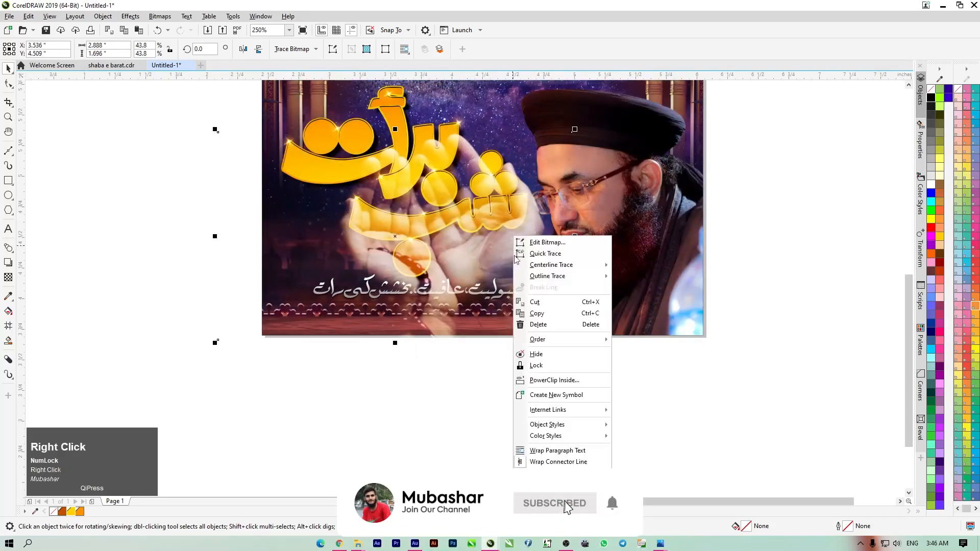
pyautogui.click(562, 378)
pyautogui.click(688, 278)
# - Edit the poster's PowerClip contents, send the praying hands back behind the golden title, nudge them left and finish editing
pyautogui.doubleClick(616, 266)
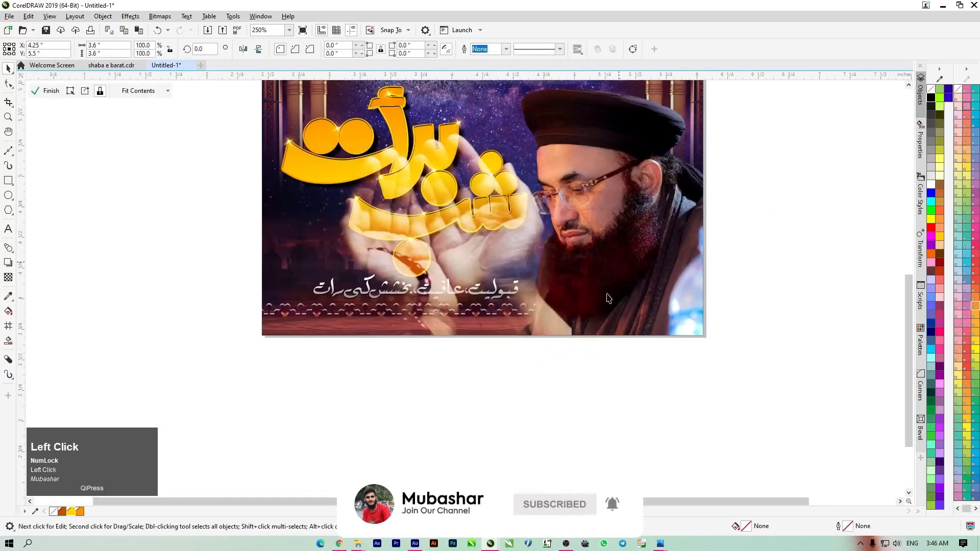
pyautogui.click(553, 334)
pyautogui.hotkey('ctrl', 'pagedown')
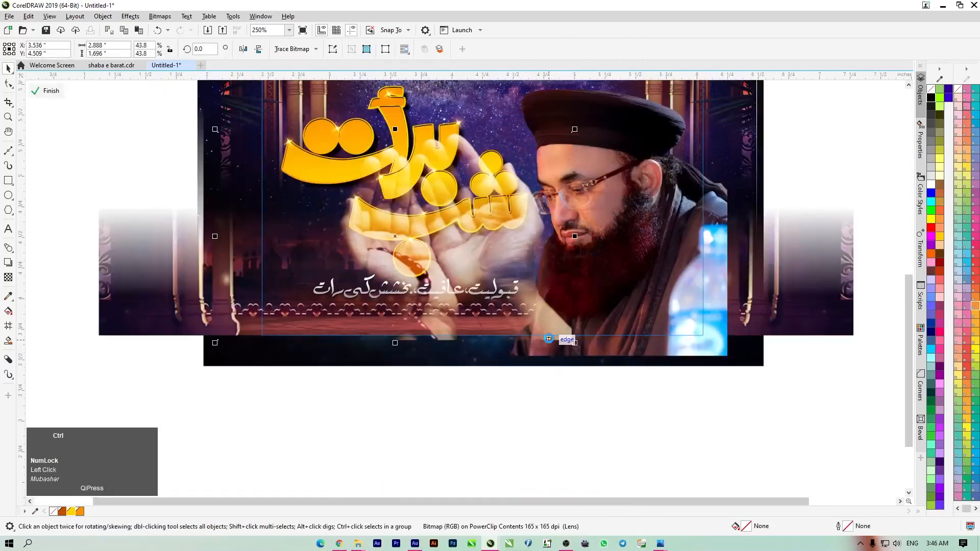
pyautogui.hotkey('ctrl', 'pagedown')
pyautogui.hotkey('ctrl', 'pagedown')
pyautogui.hotkey('ctrl', 'pagedown')
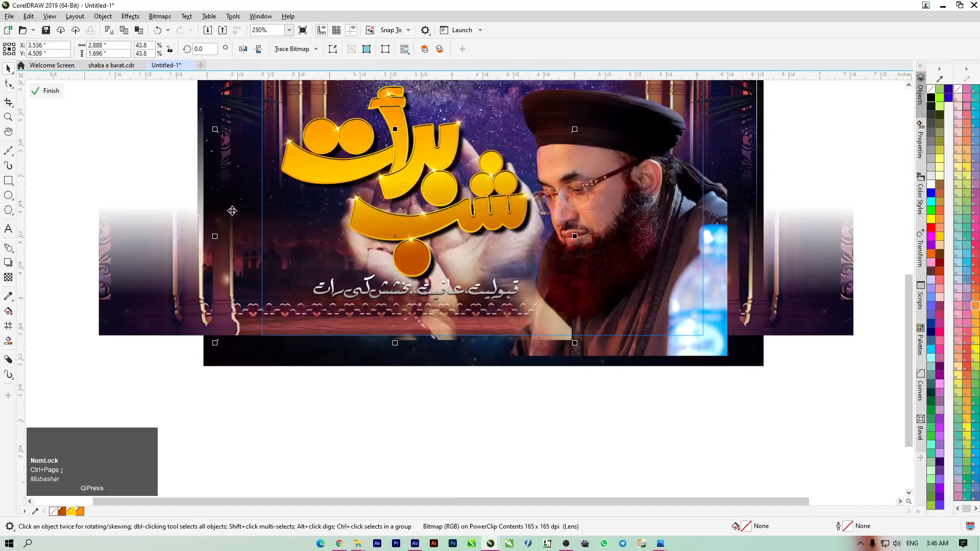
pyautogui.press('Left')
pyautogui.press('Left')
pyautogui.press('Left')
pyautogui.press('Left')
pyautogui.click(50, 91)
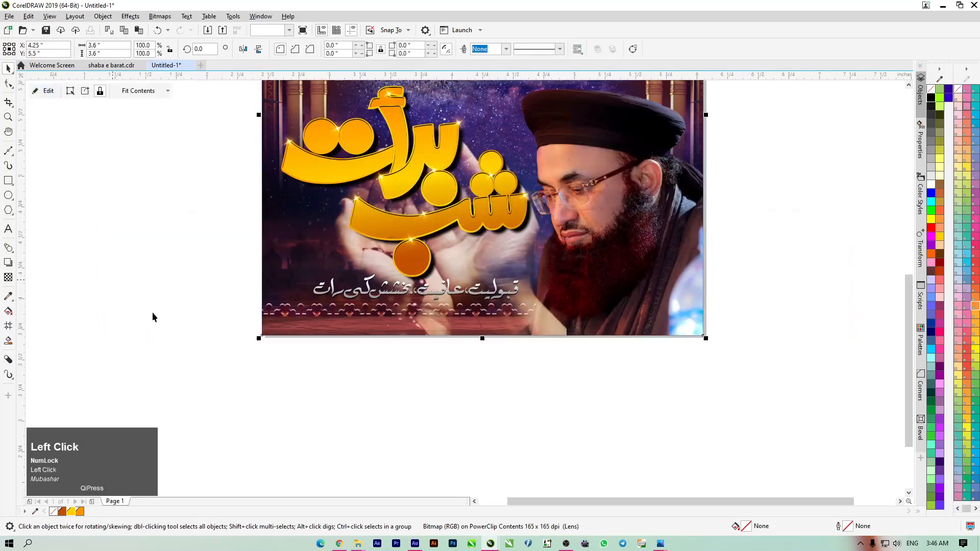
# - Switch to shaba e barat.cdr, open its poster's PowerClip contents and copy the dark purple starry overlay from the lower-right area
pyautogui.scroll(-2, 421, 302)
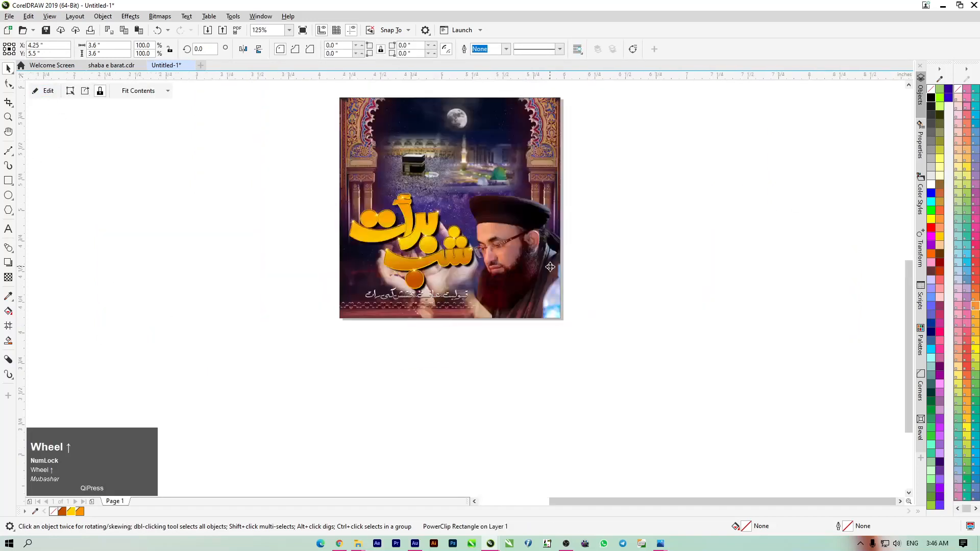
pyautogui.scroll(2, 554, 266)
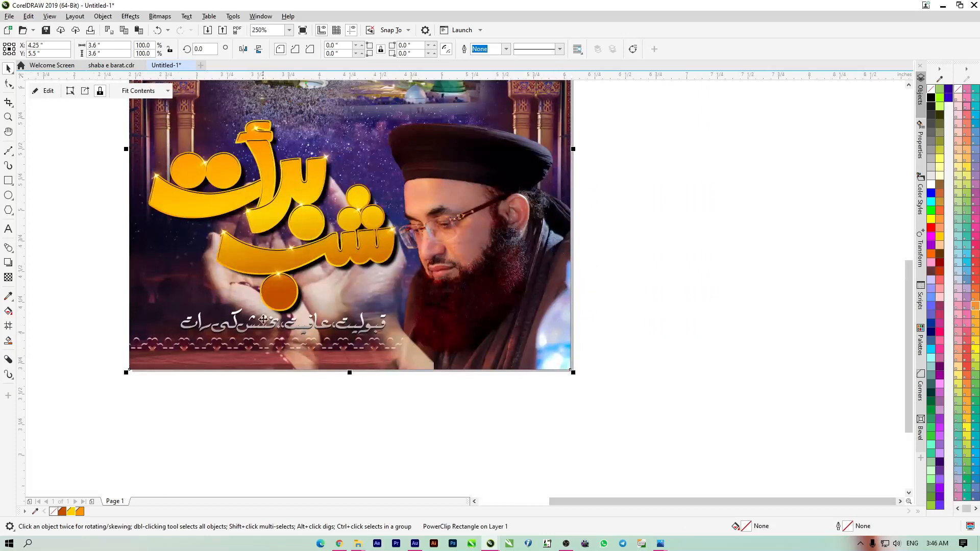
pyautogui.click(111, 64)
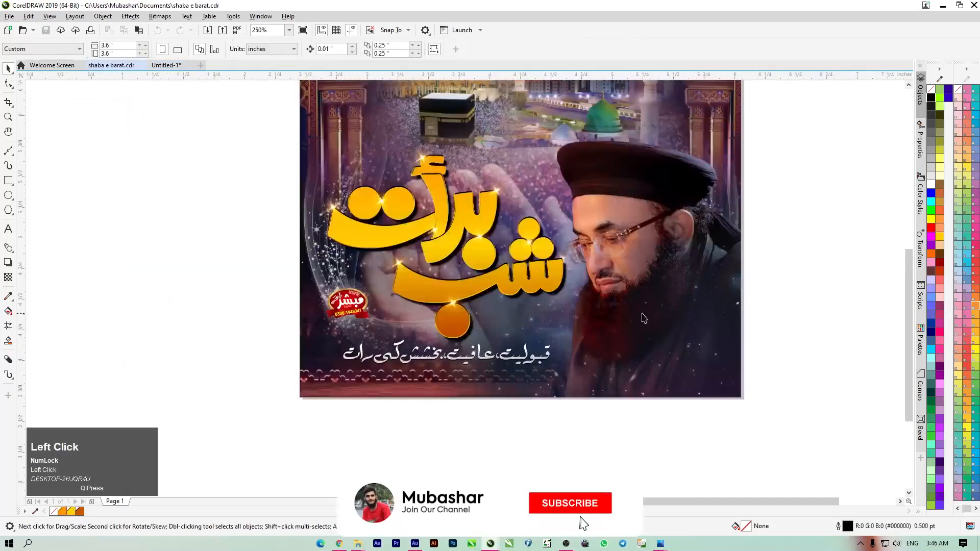
pyautogui.doubleClick(644, 320)
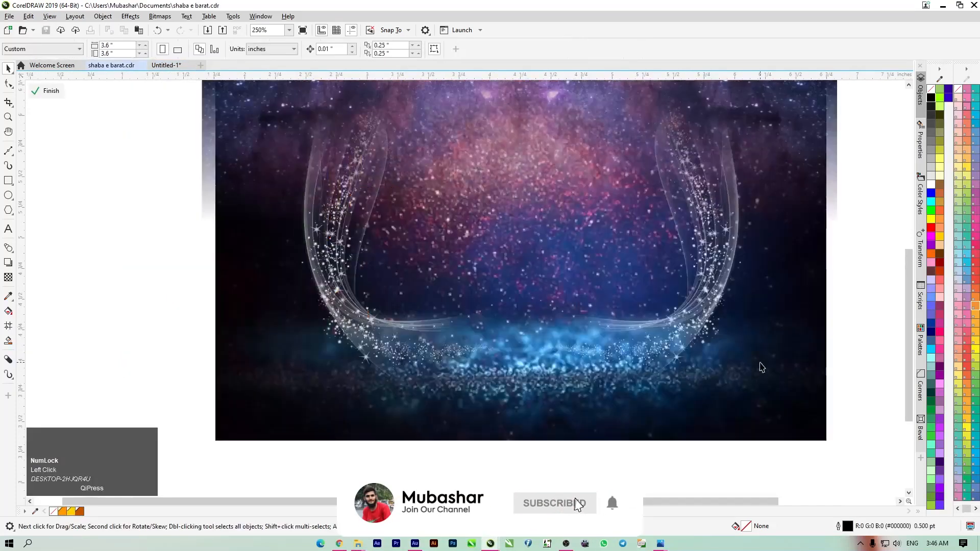
pyautogui.moveTo(713, 441); pyautogui.dragTo(751, 436)
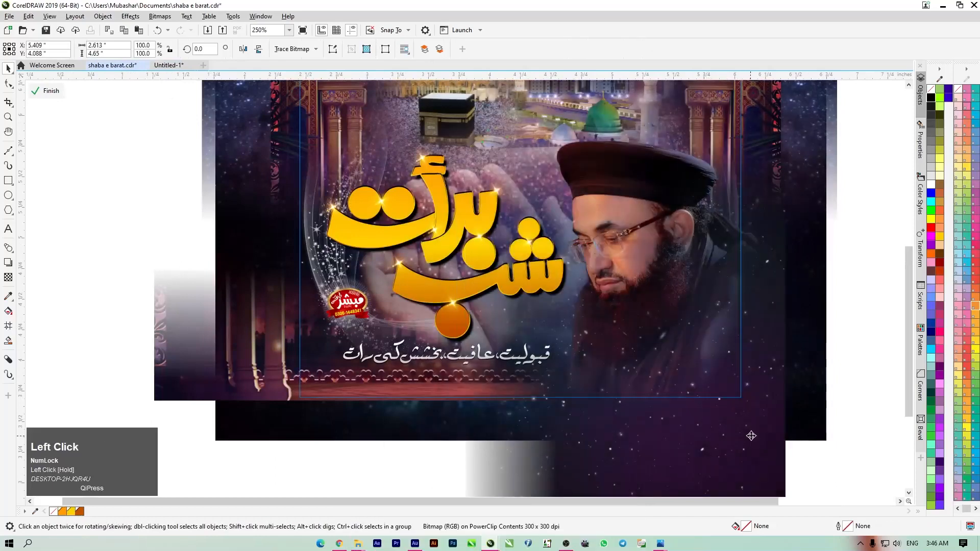
pyautogui.hotkey('ctrl', 'c')
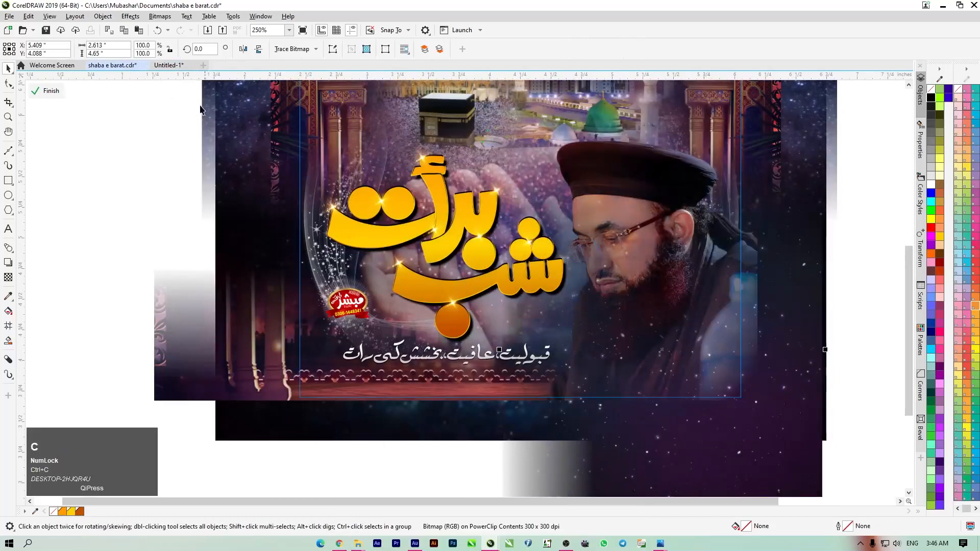
# - Paste the starry overlay into Untitled-1 and place it over the poster's lower-right part, at about X 4.959 in, Y 4.179 in
pyautogui.click(169, 65)
pyautogui.hotkey('ctrl', 'v')
pyautogui.hotkey('ctrl', 'v')
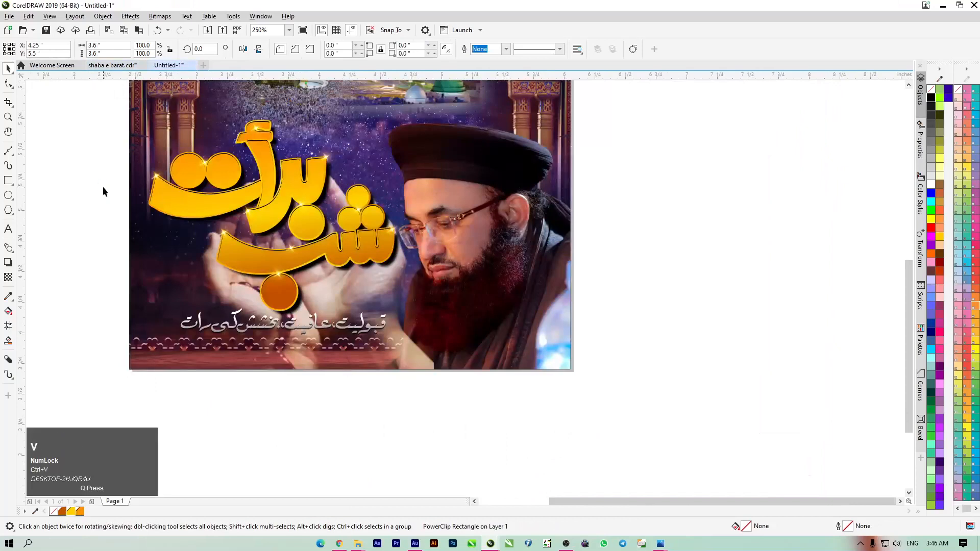
pyautogui.scroll(-2, 565, 326)
pyautogui.moveTo(565, 326); pyautogui.dragTo(727, 293)
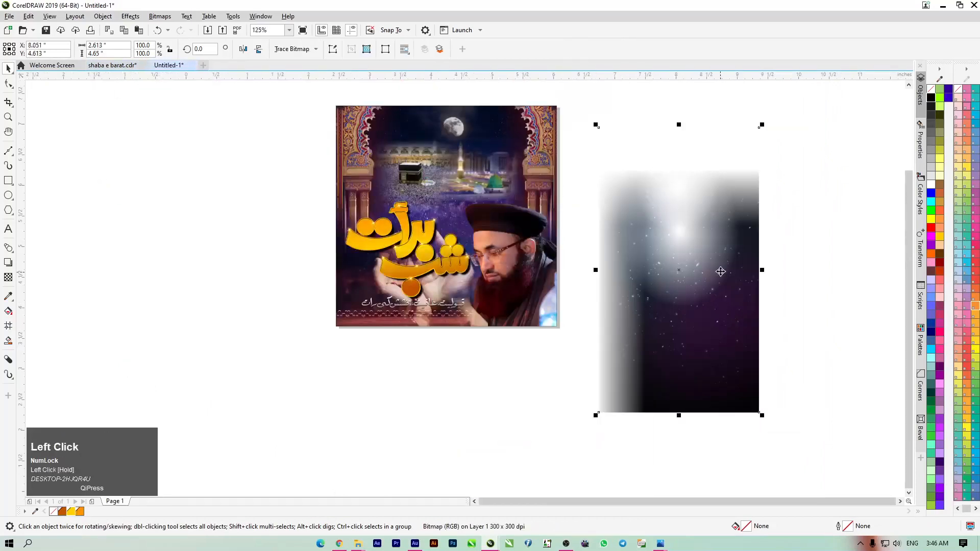
pyautogui.moveTo(722, 328); pyautogui.dragTo(675, 341)
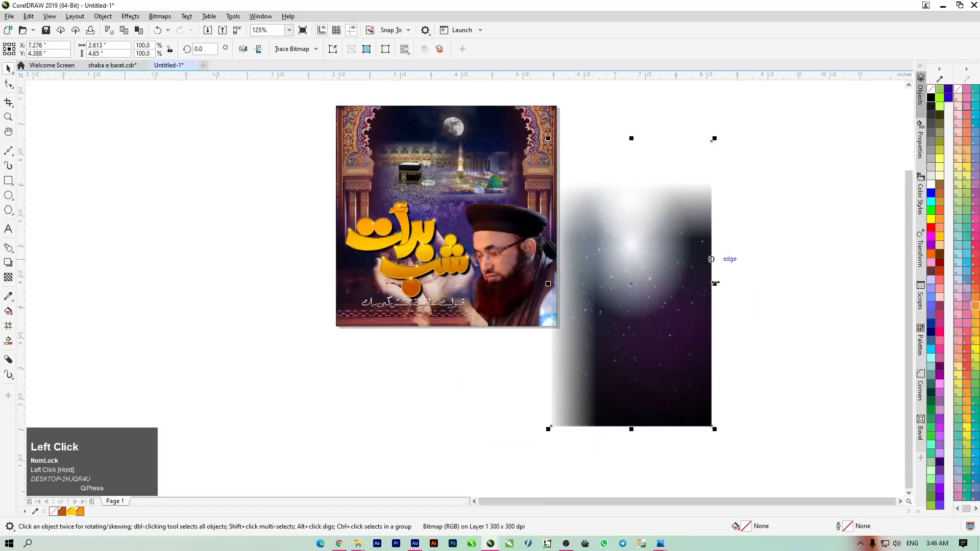
pyautogui.moveTo(643, 388); pyautogui.dragTo(537, 392)
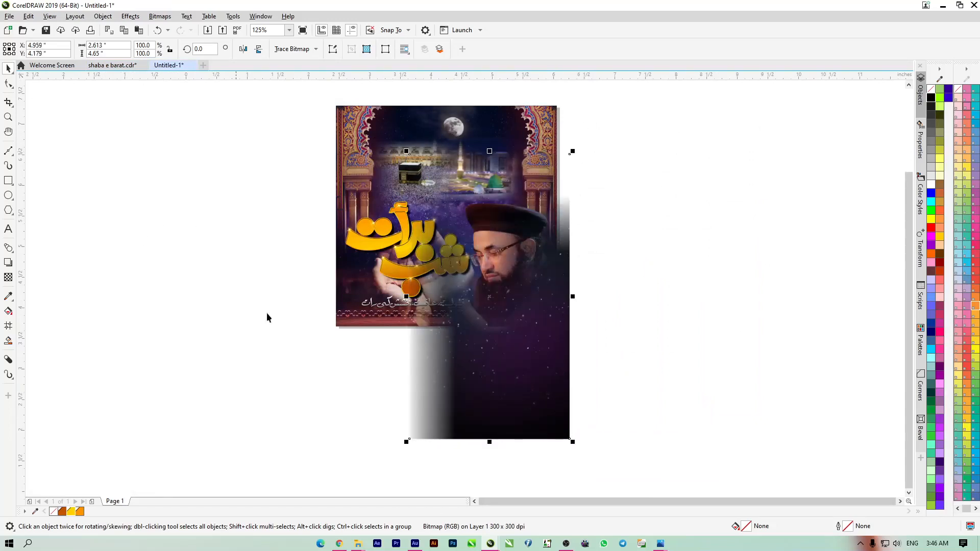
# - Move the starry overlay slightly down over the poster and fade out its lower end with a vertical fountain transparency
pyautogui.moveTo(516, 363)
pyautogui.mouseDown()
pyautogui.moveTo(514, 376)
pyautogui.moveTo(663, 363)
pyautogui.moveTo(493, 377)
pyautogui.moveTo(525, 374)
pyautogui.mouseUp()
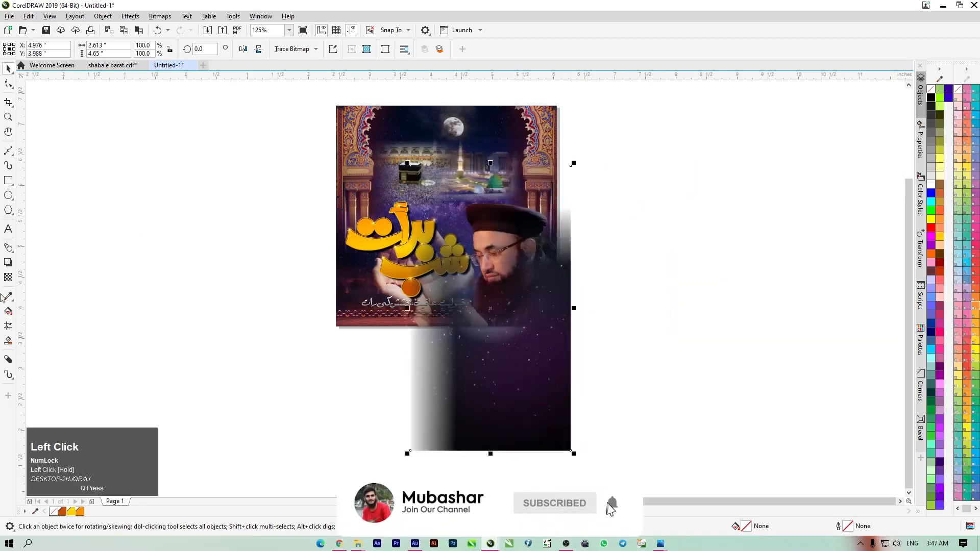
pyautogui.click(8, 277)
pyautogui.moveTo(527, 315); pyautogui.dragTo(528, 354)
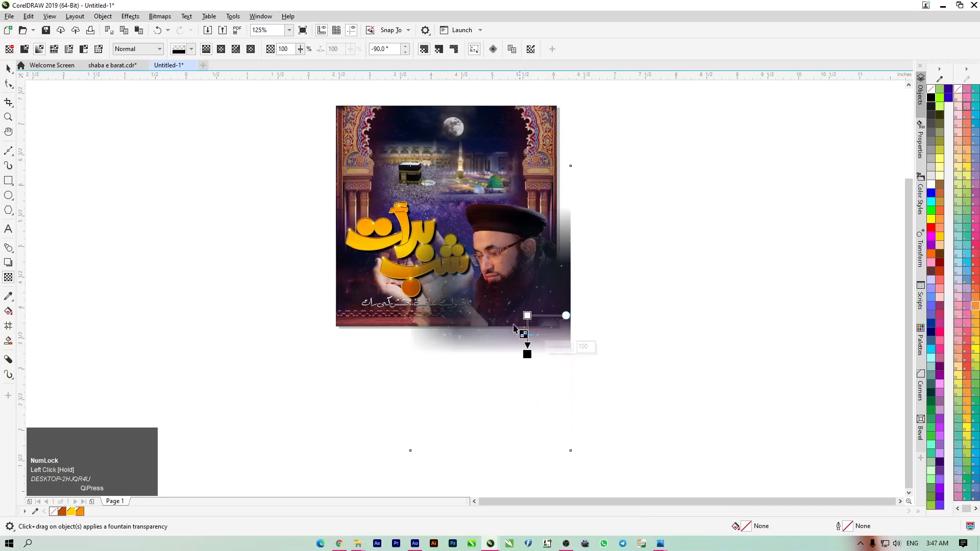
pyautogui.click(8, 68)
# - Scale the starry overlay to 73.1% and place it over the poster's lower-right part, at about X 5.188 in, Y 3.919 in
pyautogui.scroll(2, 596, 314)
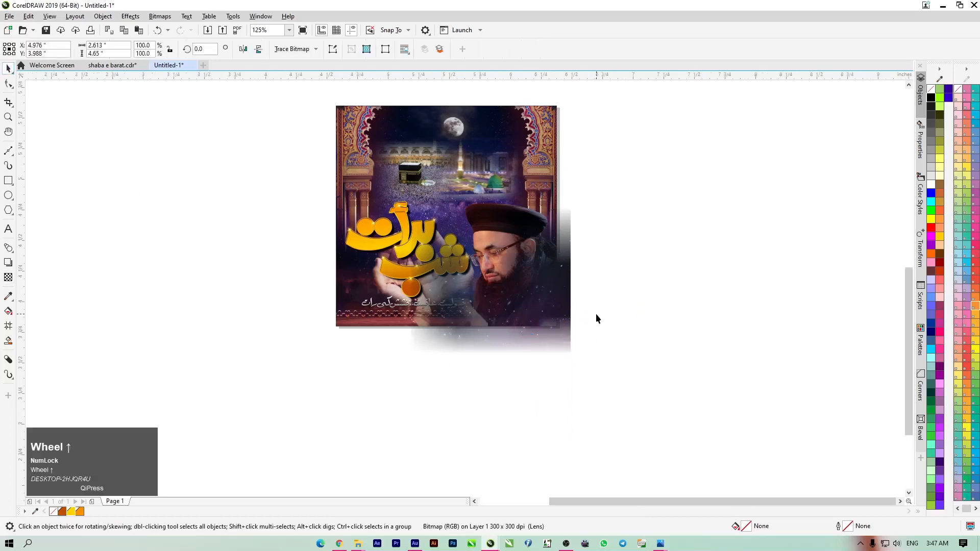
pyautogui.moveTo(499, 248); pyautogui.dragTo(499, 271)
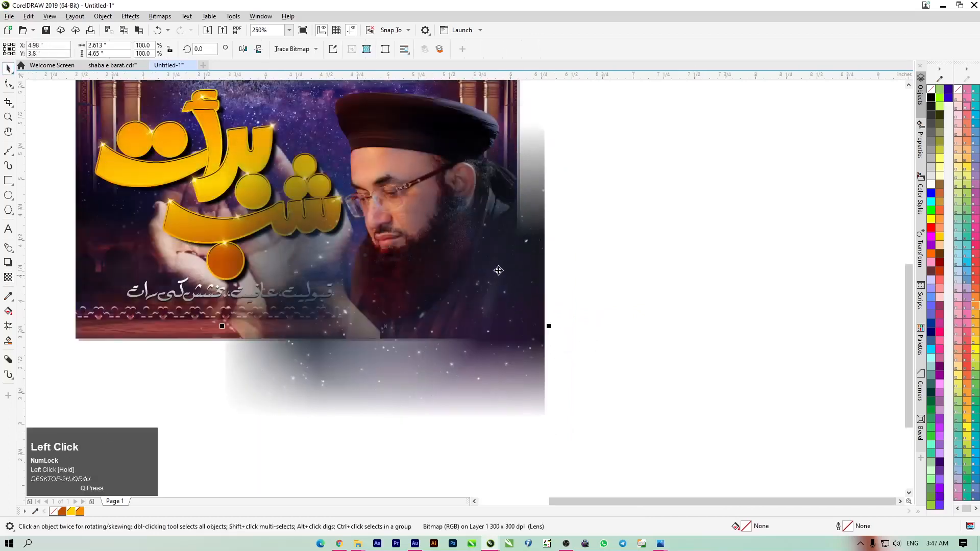
pyautogui.scroll(-2, 504, 253)
pyautogui.keyDown('shift'); pyautogui.moveTo(527, 144); pyautogui.dragTo(514, 183); pyautogui.keyUp('shift')
pyautogui.moveTo(492, 301)
pyautogui.mouseDown()
pyautogui.moveTo(509, 306)
pyautogui.moveTo(503, 298)
pyautogui.mouseUp()
# - PowerClip the faded starry overlay inside the poster frame
pyautogui.rightClick(502, 298)
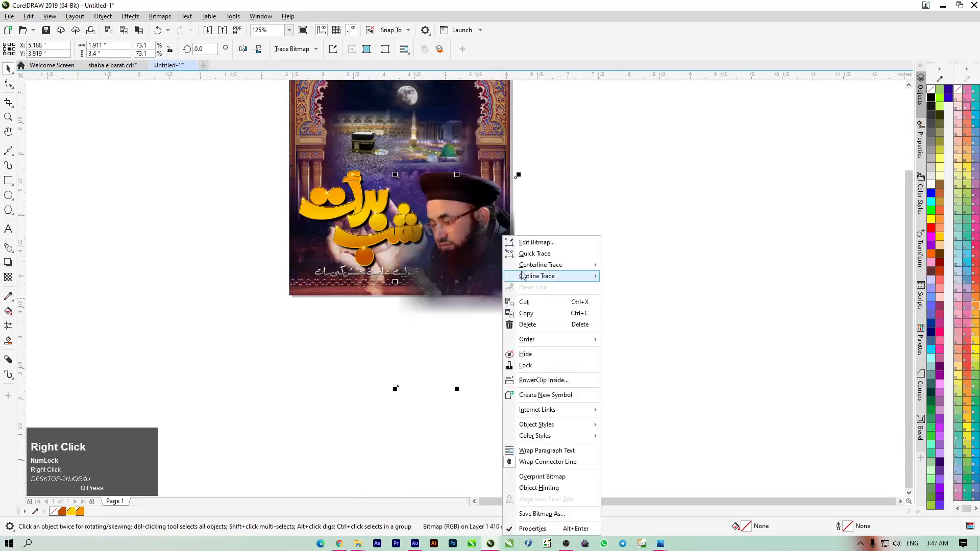
pyautogui.click(531, 378)
pyautogui.click(431, 153)
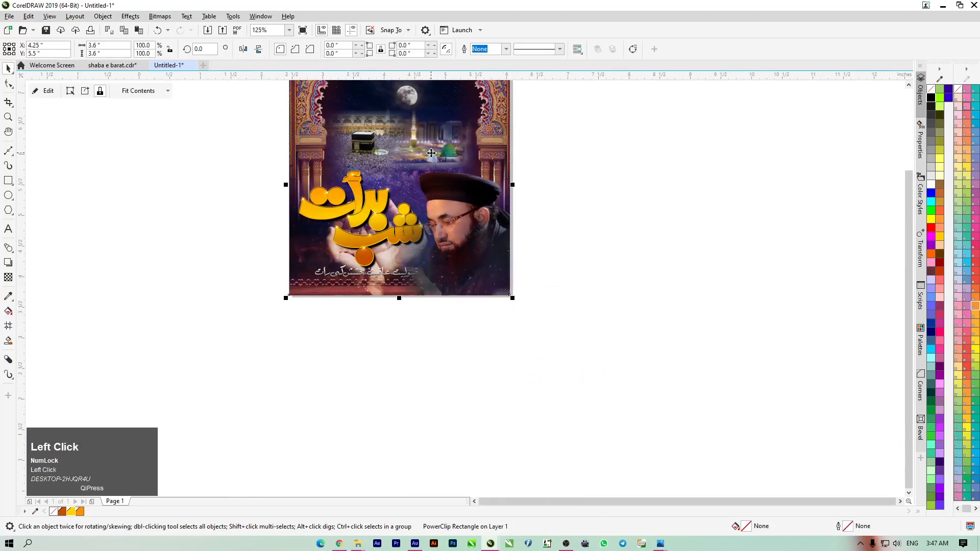
# - Edit the poster's PowerClip contents, send the starry overlay back in the stacking order, shift it slightly right and finish editing
pyautogui.press('F4')
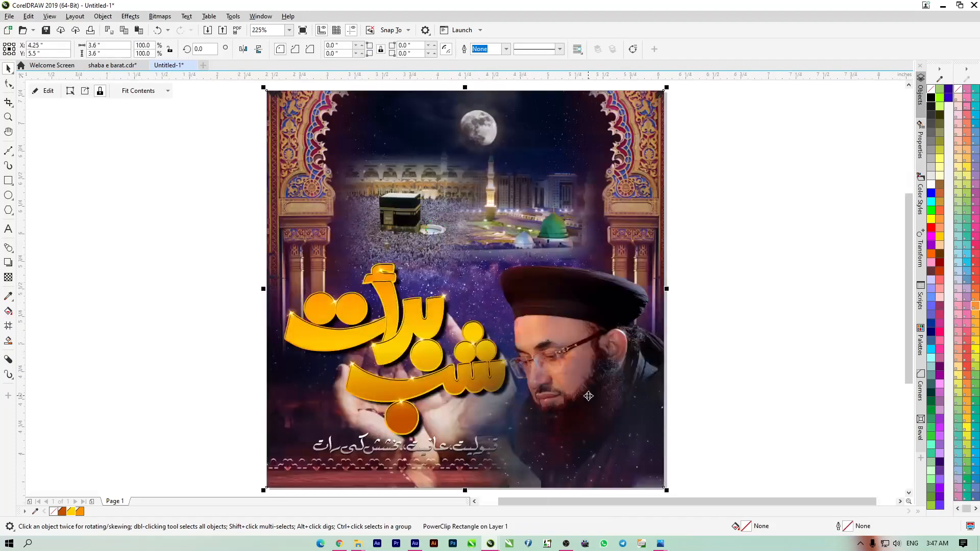
pyautogui.keyDown('ctrl'); pyautogui.click(565, 427); pyautogui.keyUp('ctrl')
pyautogui.hotkey('ctrl', 'pagedown')
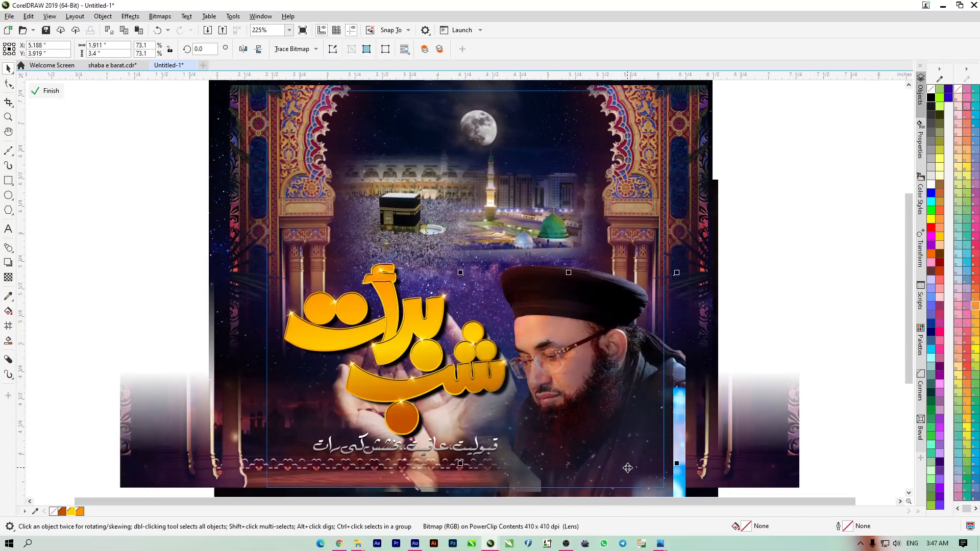
pyautogui.moveTo(634, 458); pyautogui.dragTo(638, 460)
pyautogui.click(532, 282)
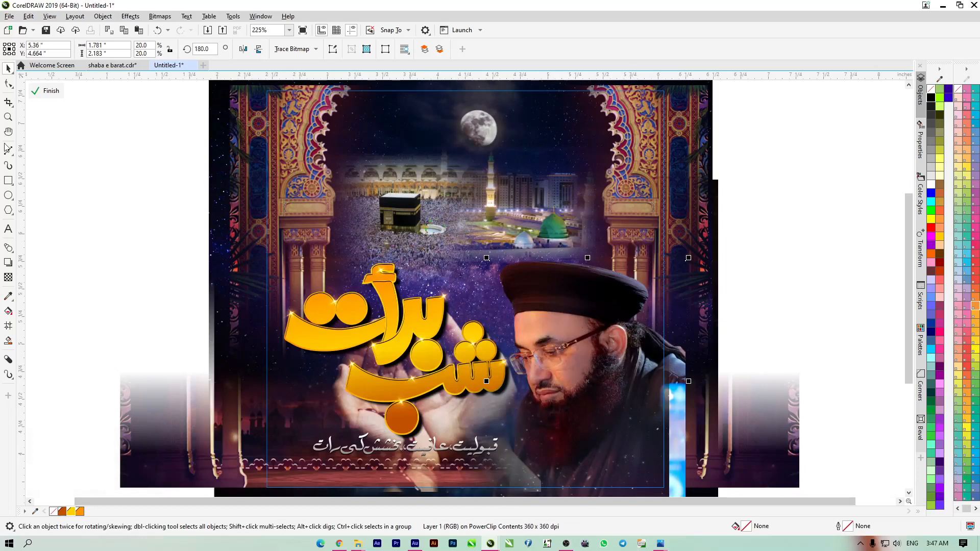
pyautogui.click(47, 93)
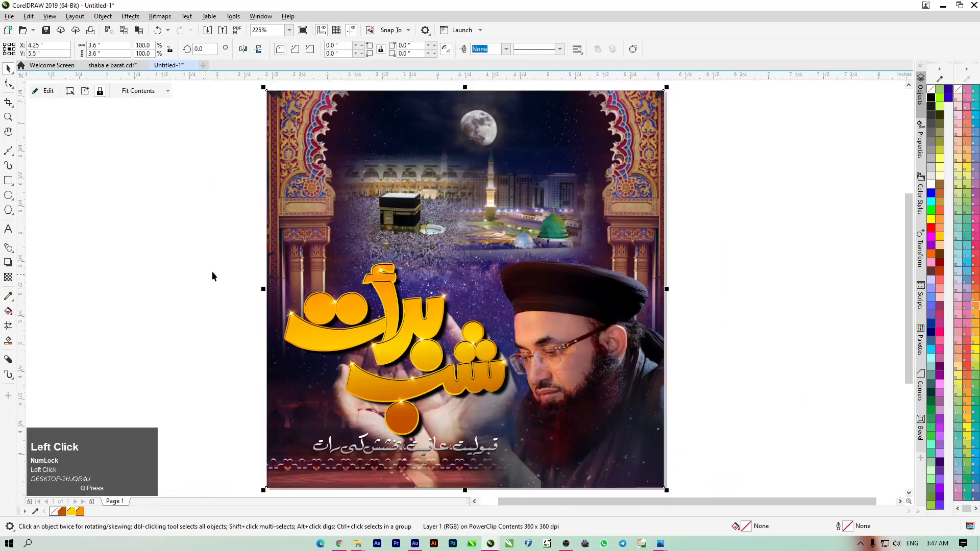